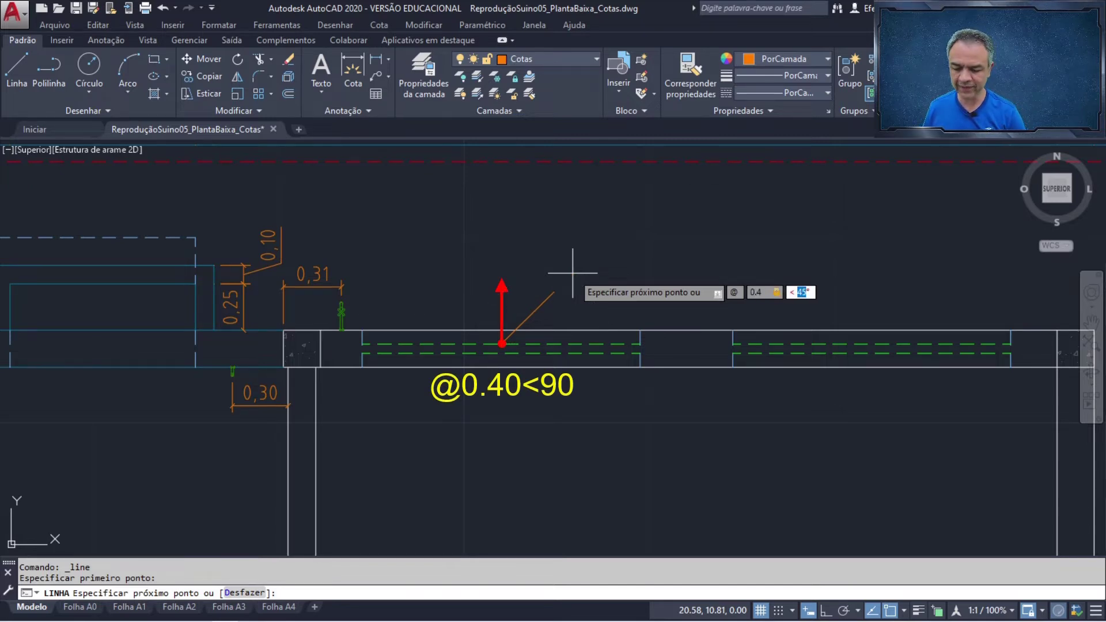
Step: Draw a 0.4 leader line at 90° upward from the midpoint of the first window in the upper wall
{"action": "key", "text": "Return"}
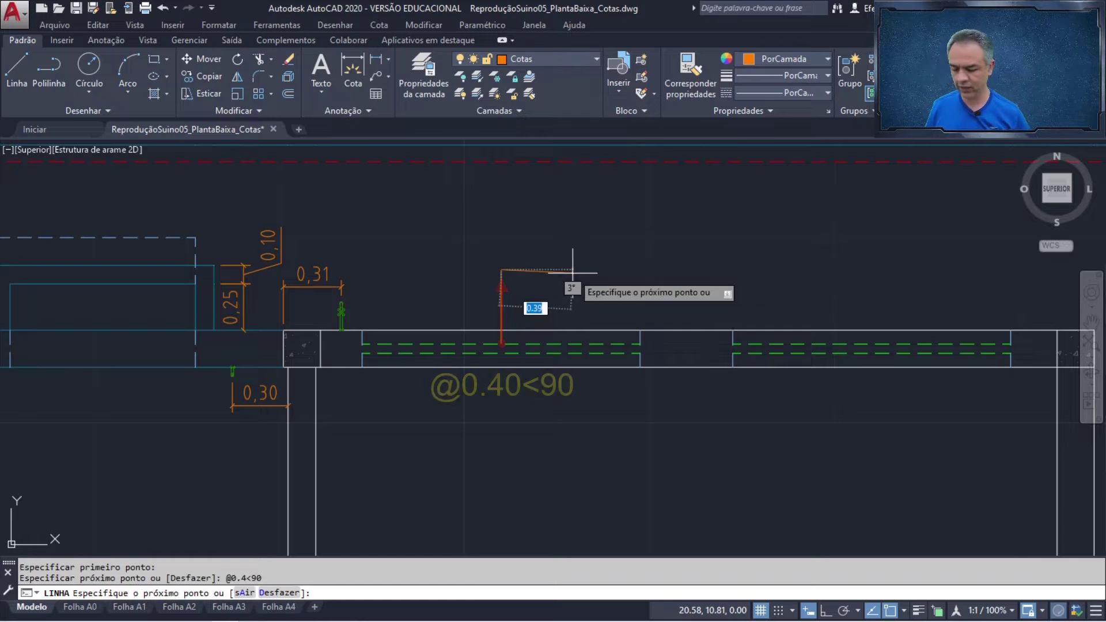
{"action": "key", "text": "Return"}
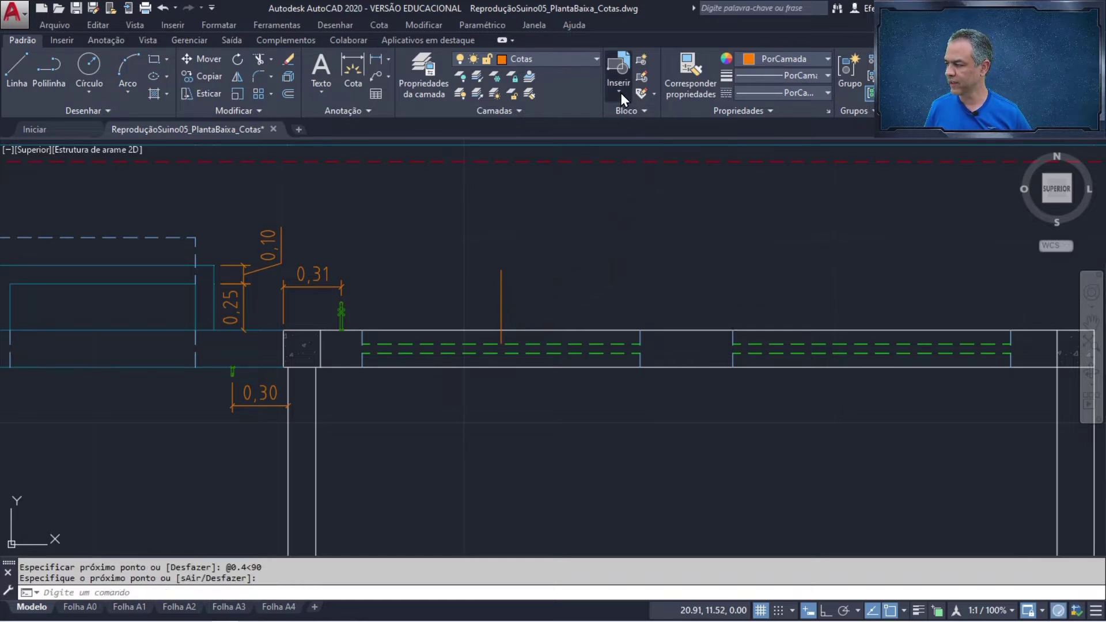
Step: Insert the Cota Janela 1-50 block beside the leader with sill height 1,80, window height 1,00 and window length 1,50
{"action": "left_click", "coordinate": [620, 92]}
{"action": "scroll", "coordinate": [576, 144], "scroll_direction": "down", "scroll_amount": 2}
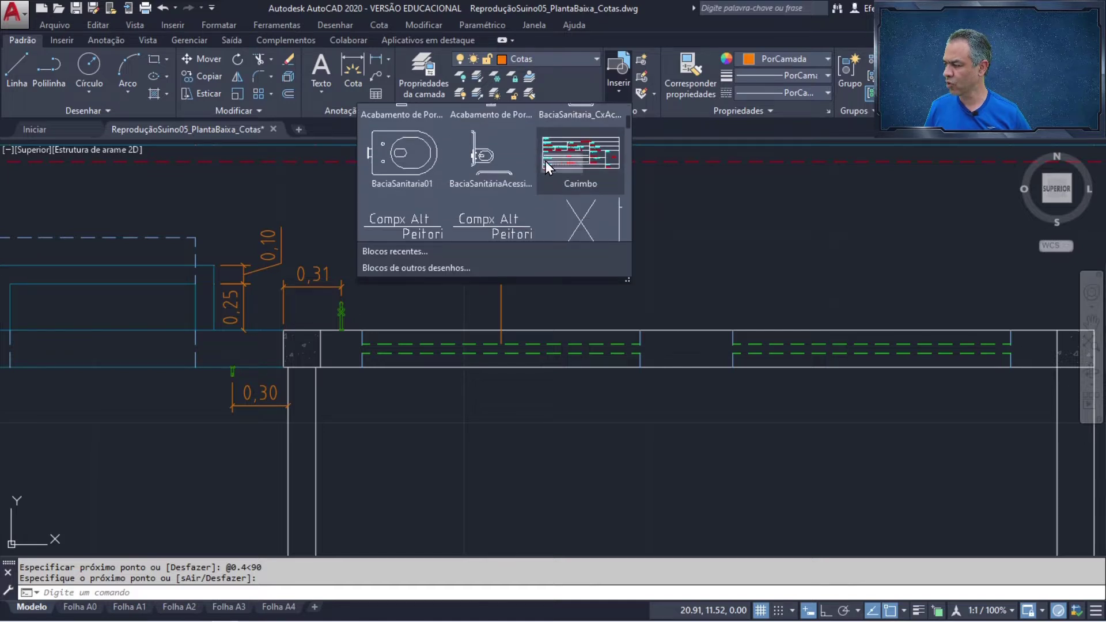
{"action": "scroll", "coordinate": [524, 171], "scroll_direction": "down", "scroll_amount": 1}
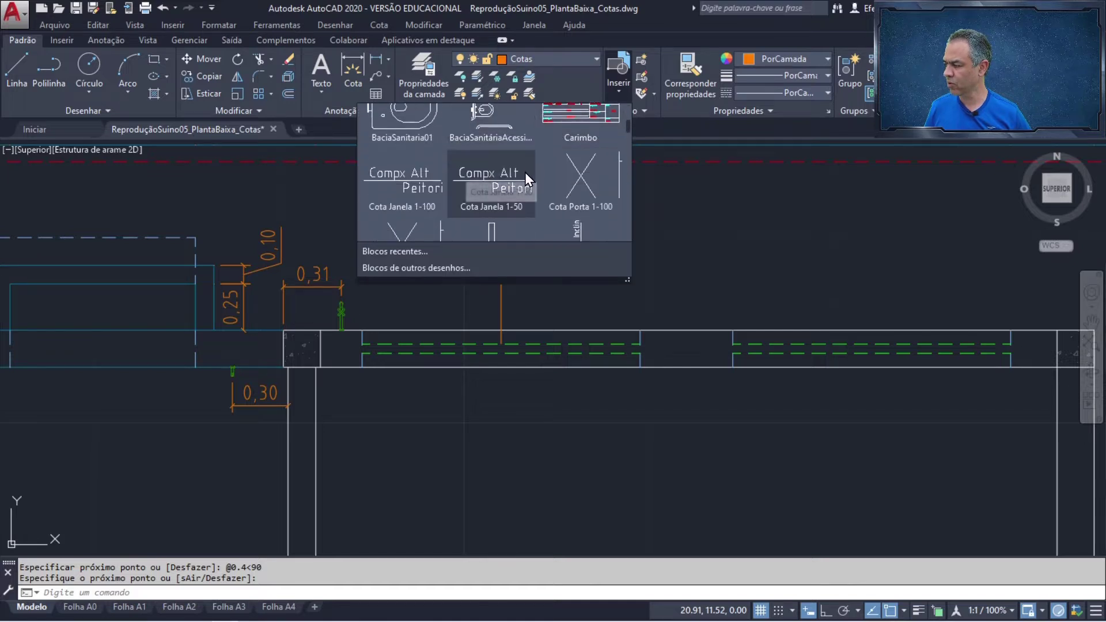
{"action": "left_click", "coordinate": [484, 173]}
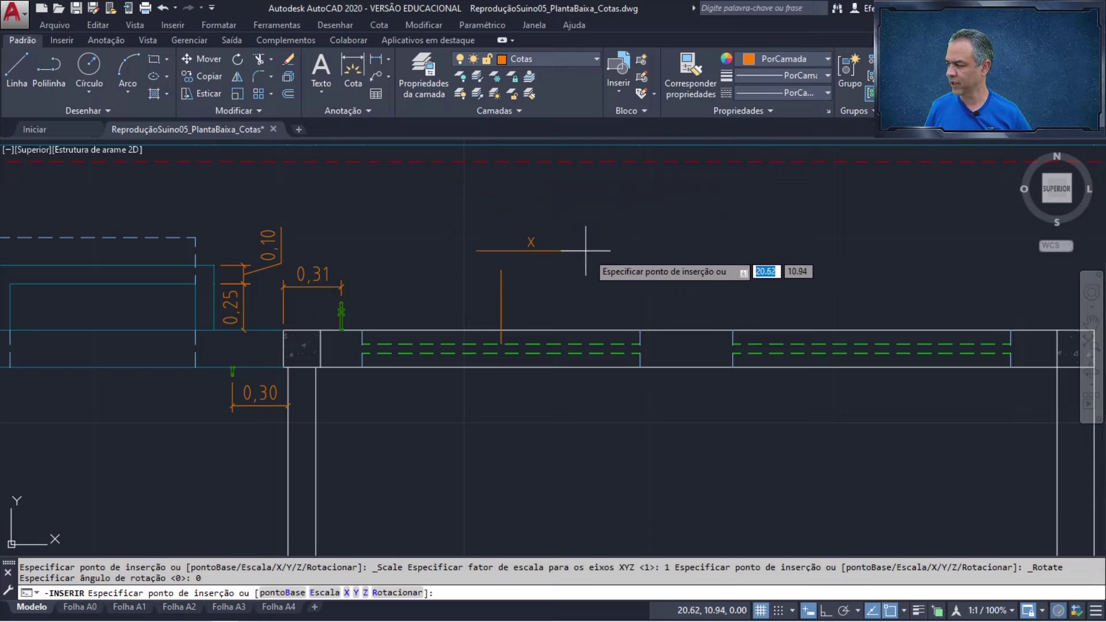
{"action": "left_click", "coordinate": [636, 259]}
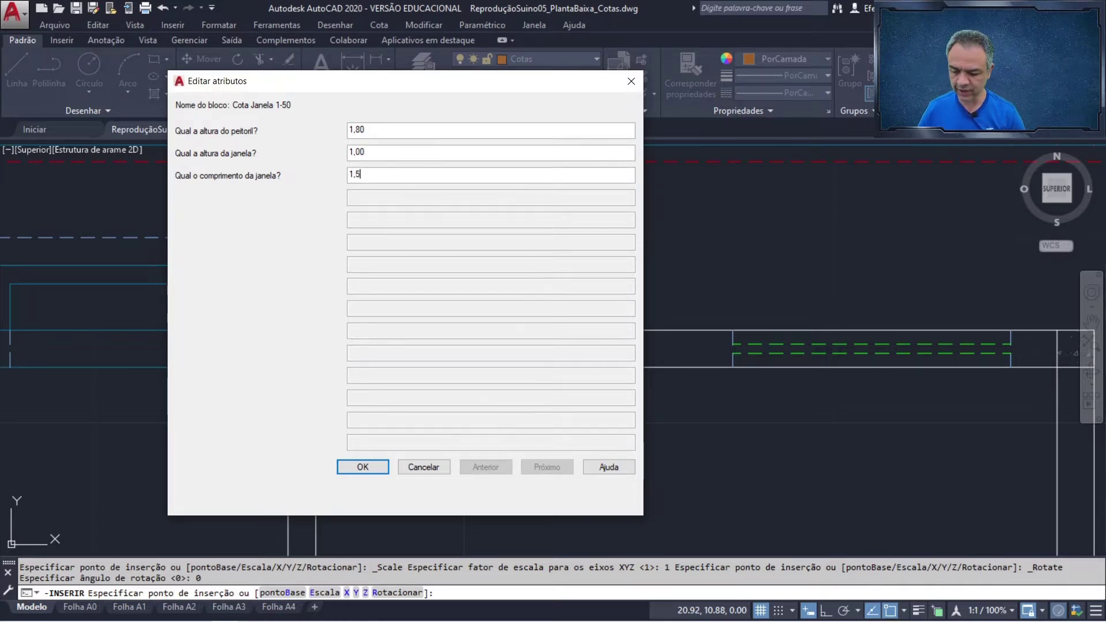
{"action": "left_click", "coordinate": [364, 468]}
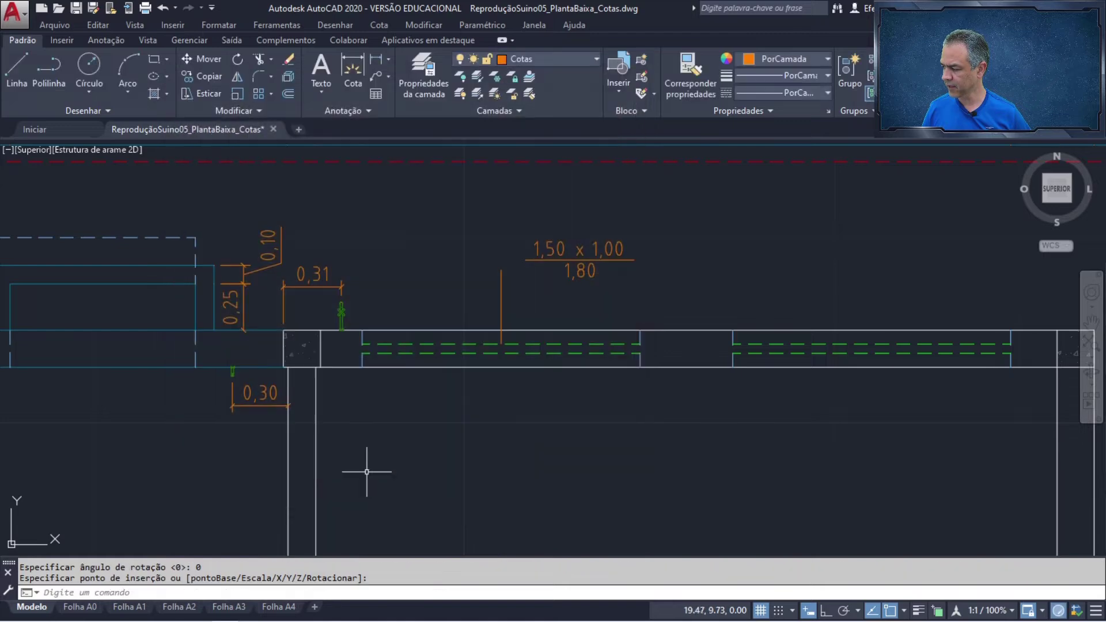
Step: Move the window tag so the start of its horizontal line meets the upper end of the leader
{"action": "left_click", "coordinate": [205, 60]}
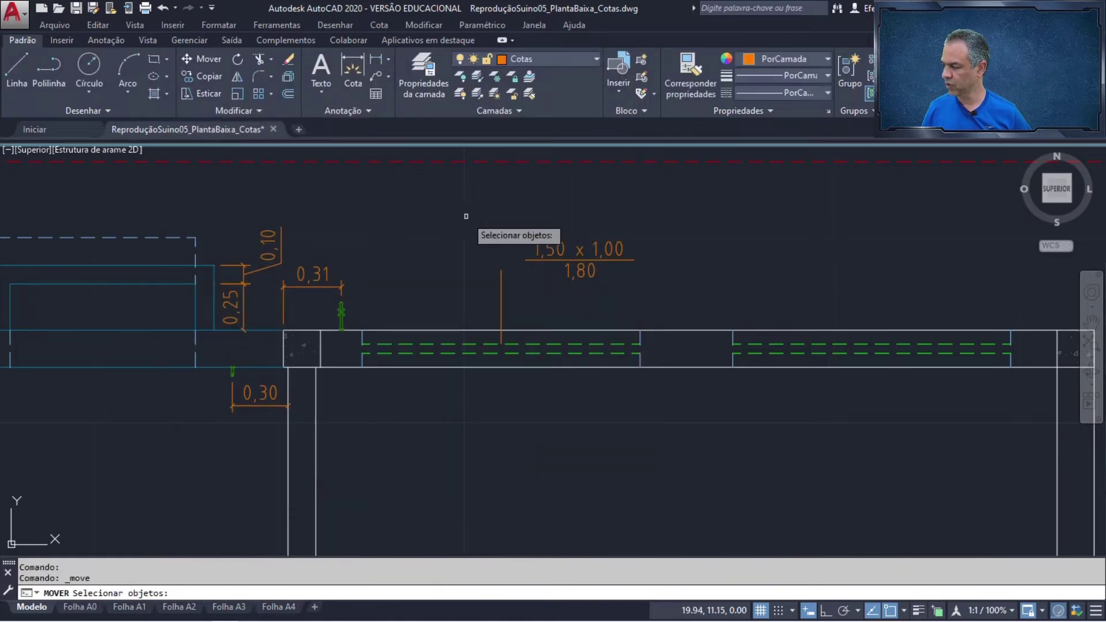
{"action": "left_click", "coordinate": [529, 258]}
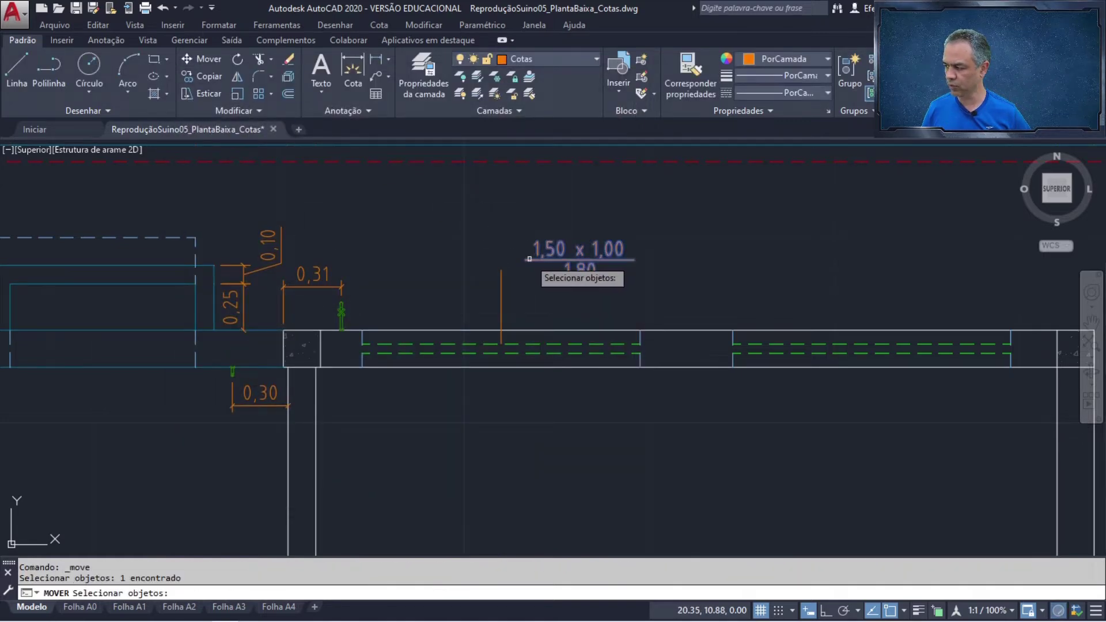
{"action": "key", "text": "Return"}
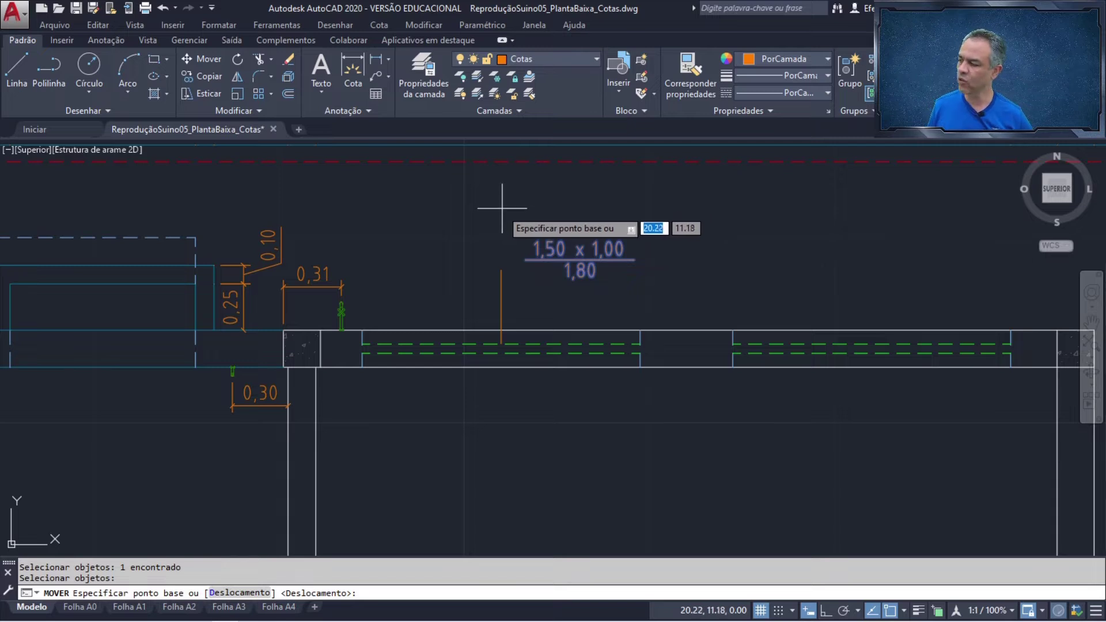
{"action": "left_click", "coordinate": [525, 259]}
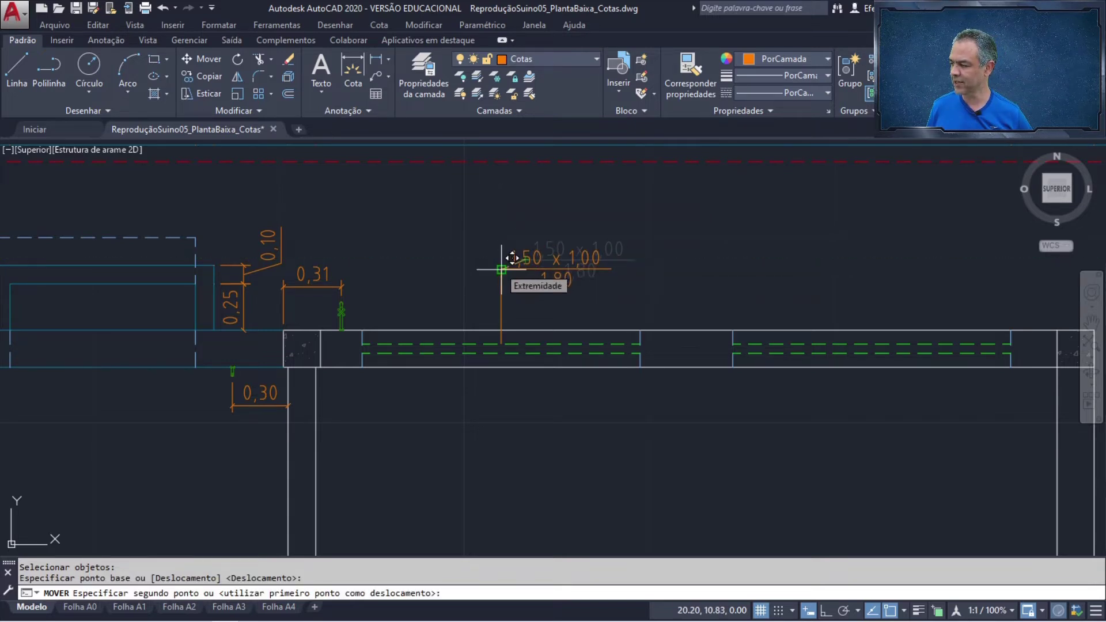
{"action": "left_click", "coordinate": [502, 269]}
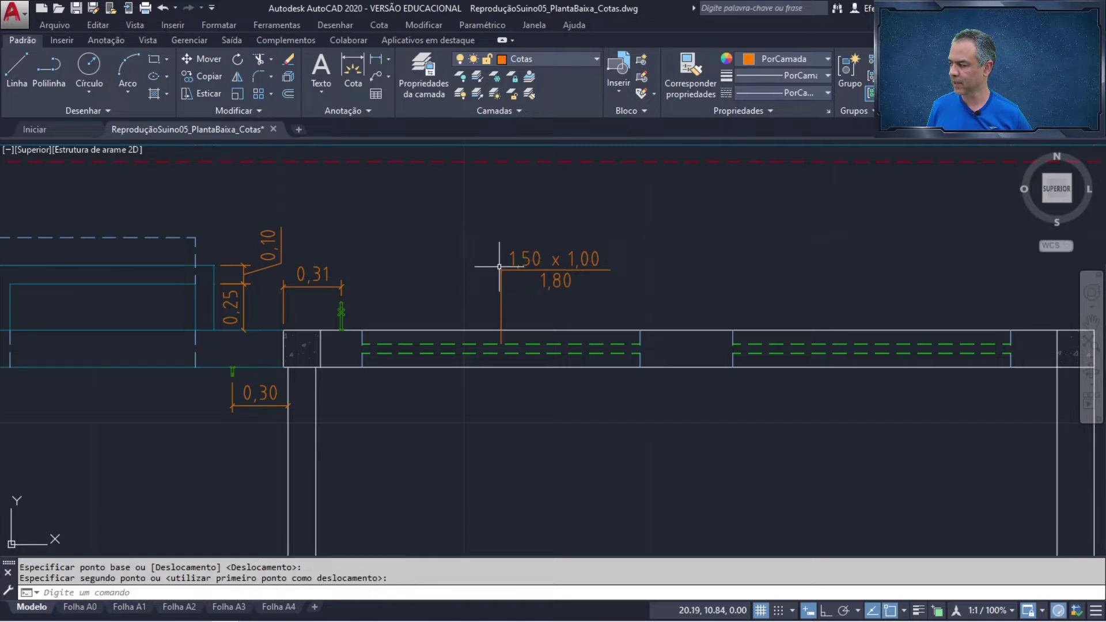
Step: Copy the leader and window tag from the leader's lower end to the midpoint of the second window in the upper wall
{"action": "left_click", "coordinate": [203, 77]}
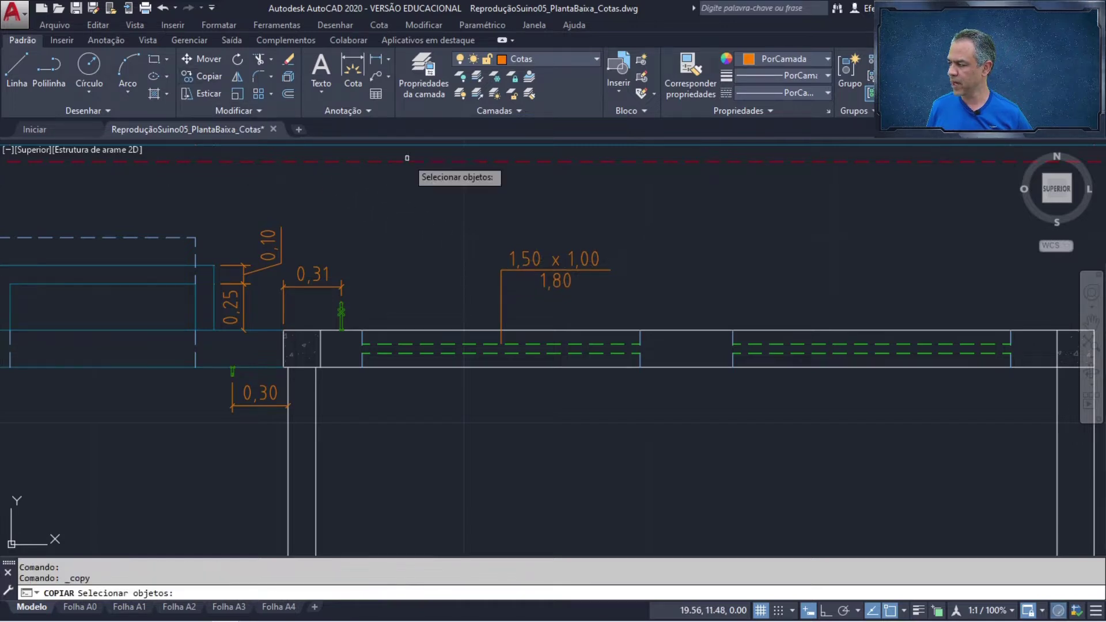
{"action": "left_click", "coordinate": [563, 210]}
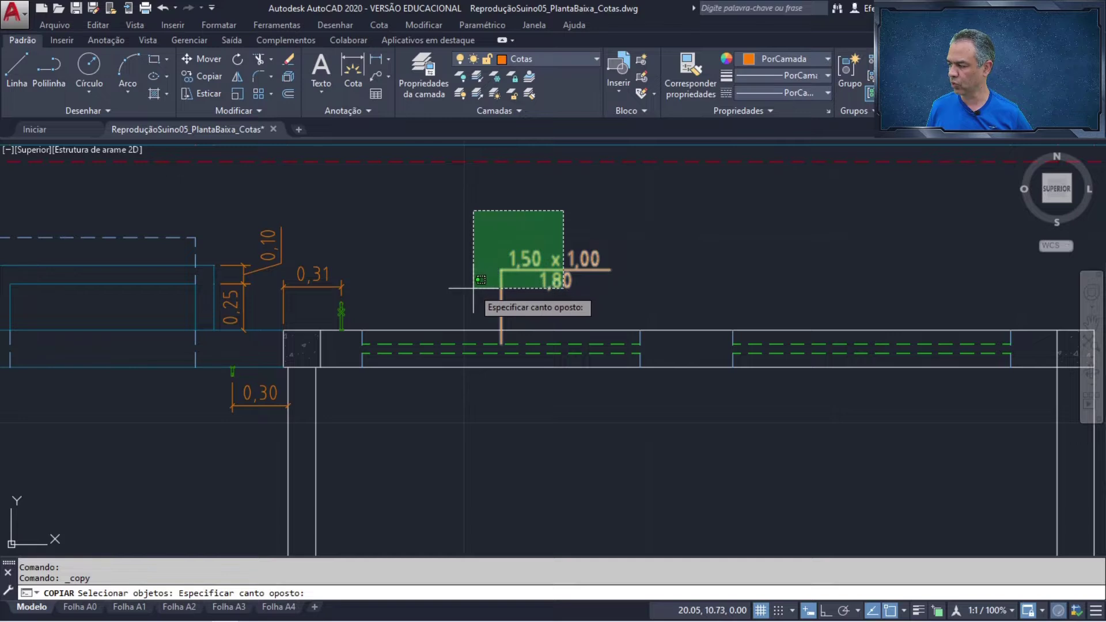
{"action": "left_click", "coordinate": [474, 288]}
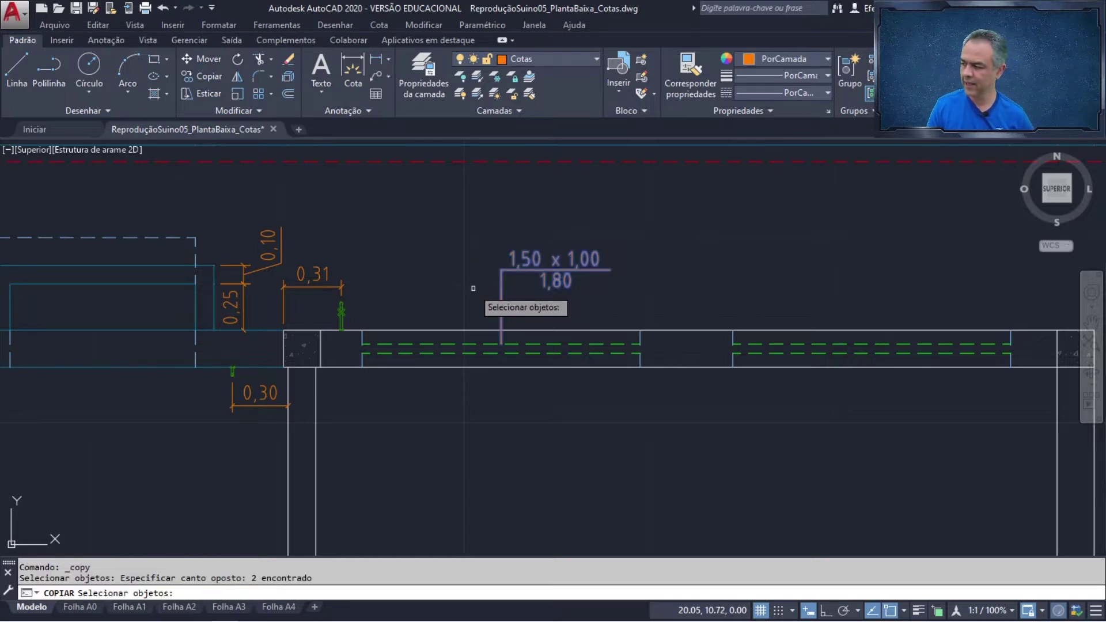
{"action": "key", "text": "Return"}
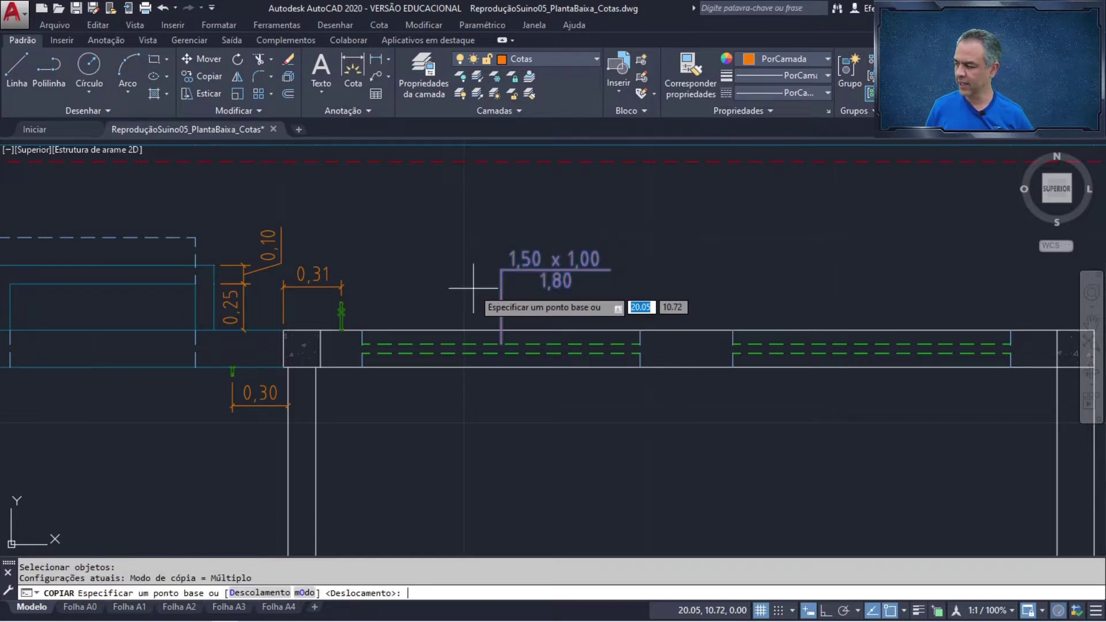
{"action": "left_click", "coordinate": [501, 345]}
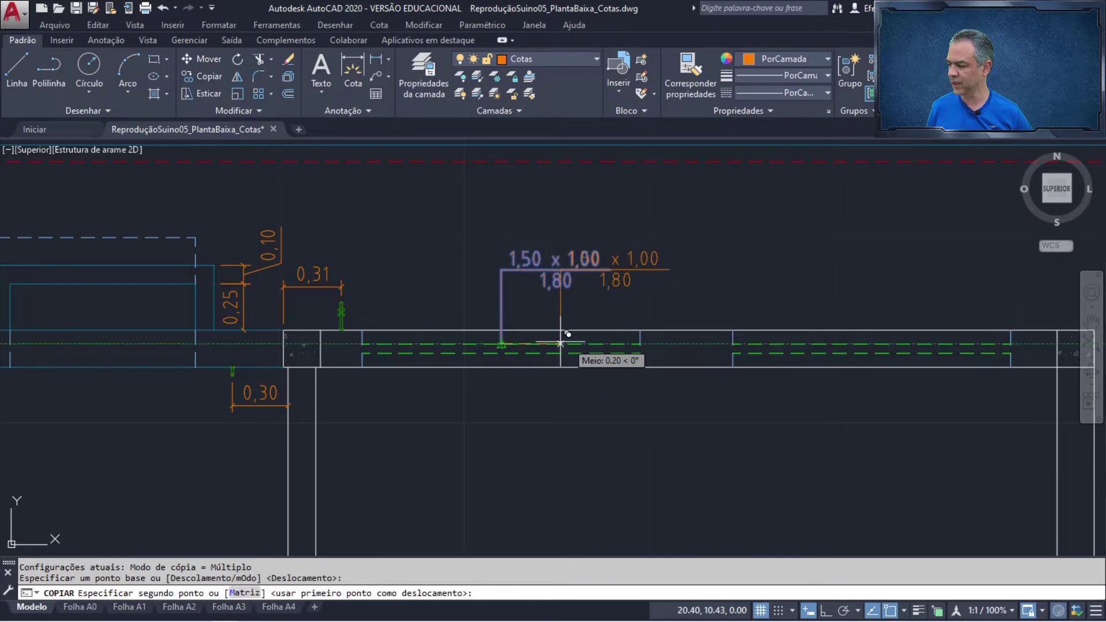
{"action": "left_click", "coordinate": [879, 336]}
Step: Place another copy of the leader and tag in the empty space below the first window of the bottom wall, and finish copying
{"action": "scroll", "coordinate": [726, 337], "scroll_direction": "down", "scroll_amount": 6}
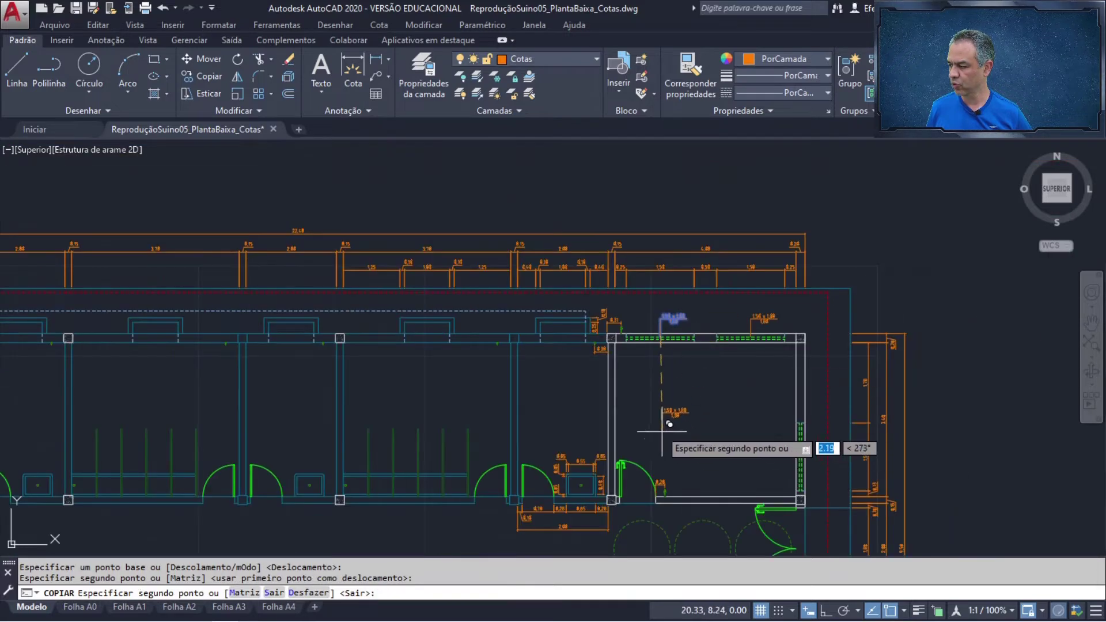
{"action": "middle_click_drag", "start_coordinate": [646, 417], "coordinate": [620, 114]}
{"action": "middle_click_drag", "start_coordinate": [671, 381], "coordinate": [634, 212]}
{"action": "scroll", "coordinate": [596, 291], "scroll_direction": "up", "scroll_amount": 3}
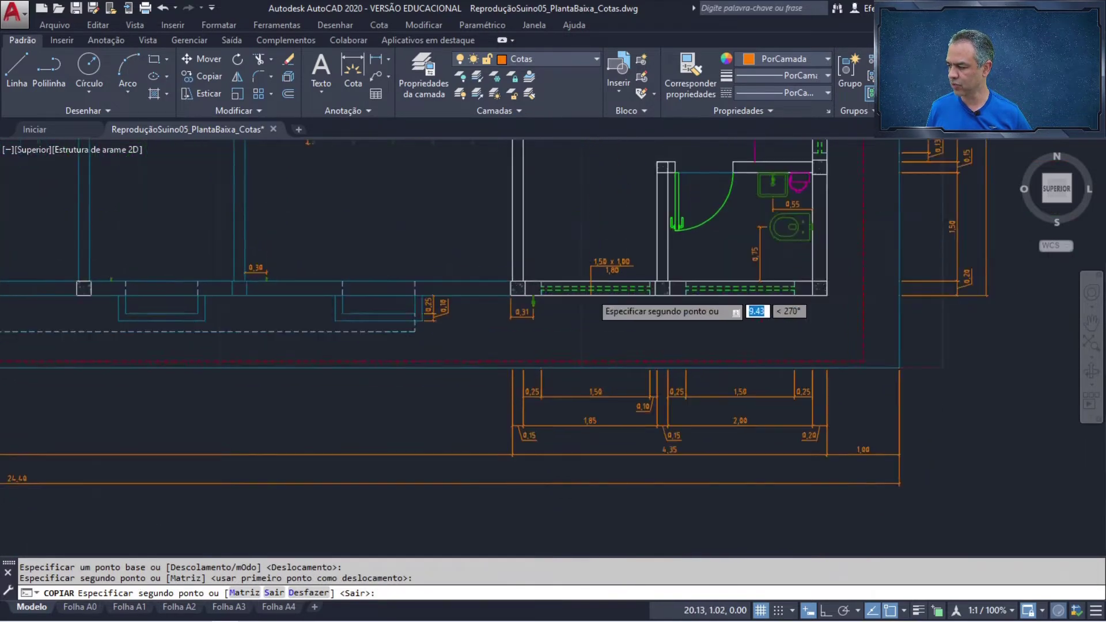
{"action": "scroll", "coordinate": [591, 292], "scroll_direction": "up", "scroll_amount": 6}
{"action": "middle_click_drag", "start_coordinate": [573, 348], "coordinate": [499, 216]}
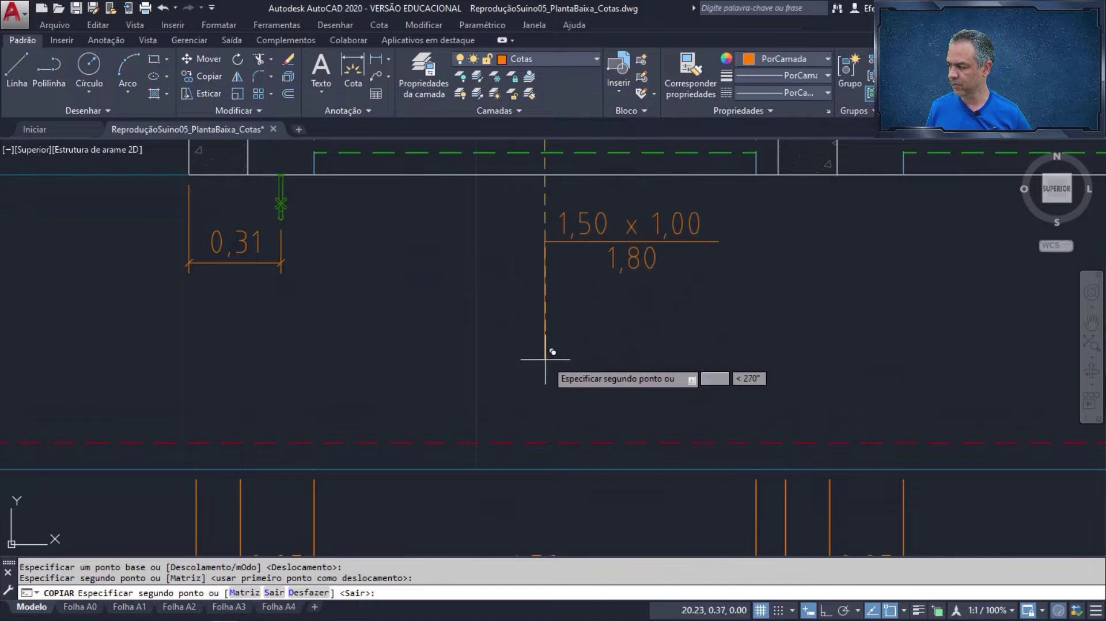
{"action": "middle_click_drag", "start_coordinate": [544, 359], "coordinate": [365, 417]}
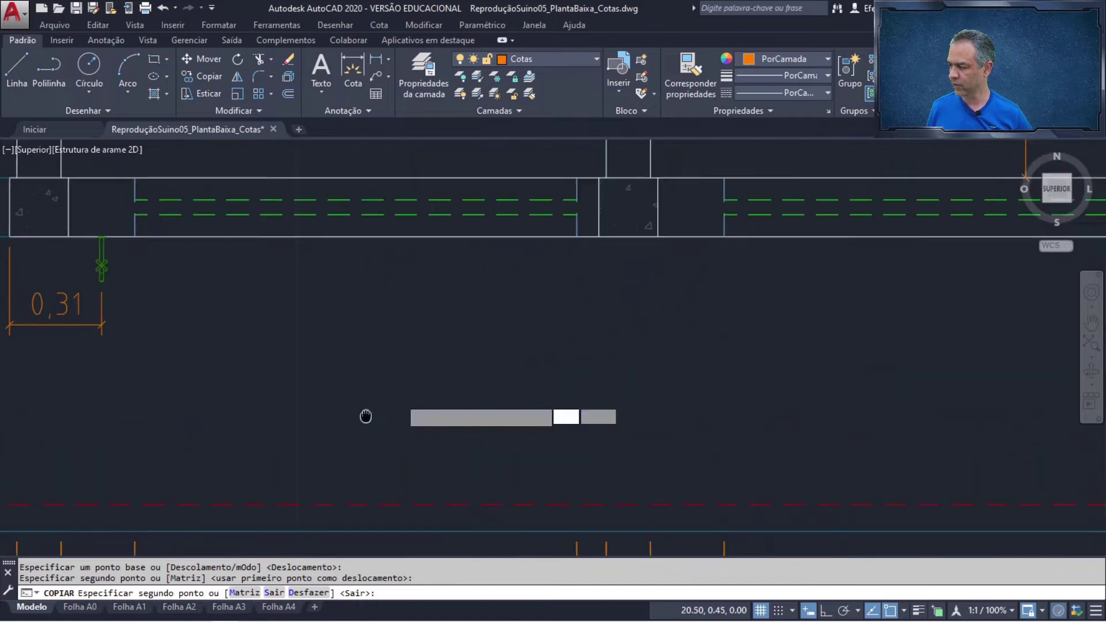
{"action": "left_click", "coordinate": [437, 454]}
{"action": "key", "text": "Return"}
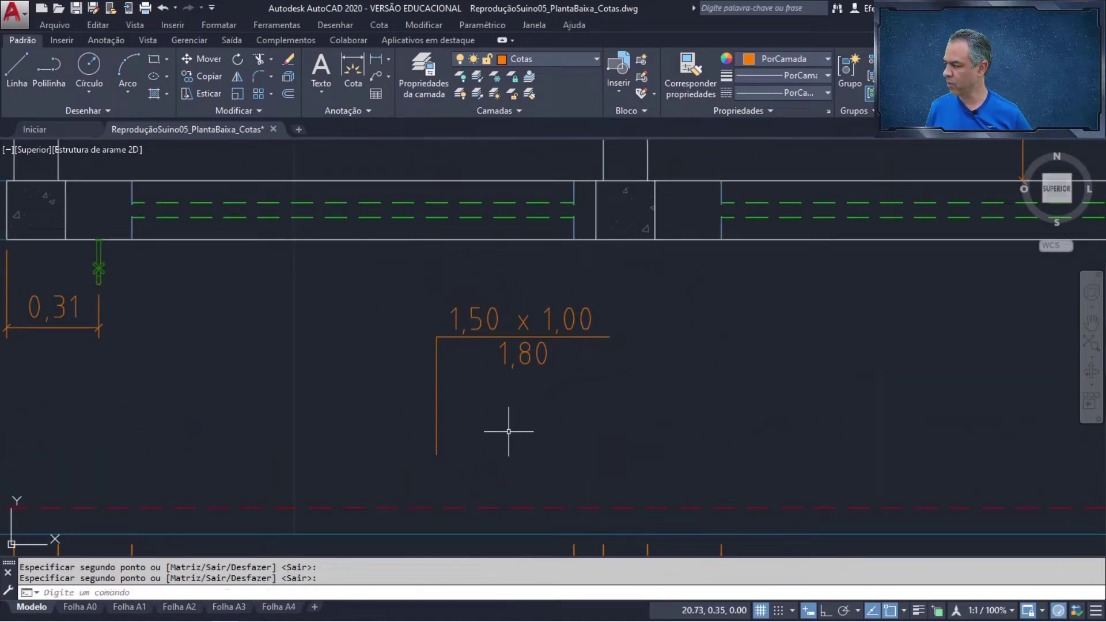
{"action": "key", "text": "Escape"}
Step: Move the copied leader by its upper end to the midpoint of the bottom wall's first window
{"action": "left_click", "coordinate": [205, 60]}
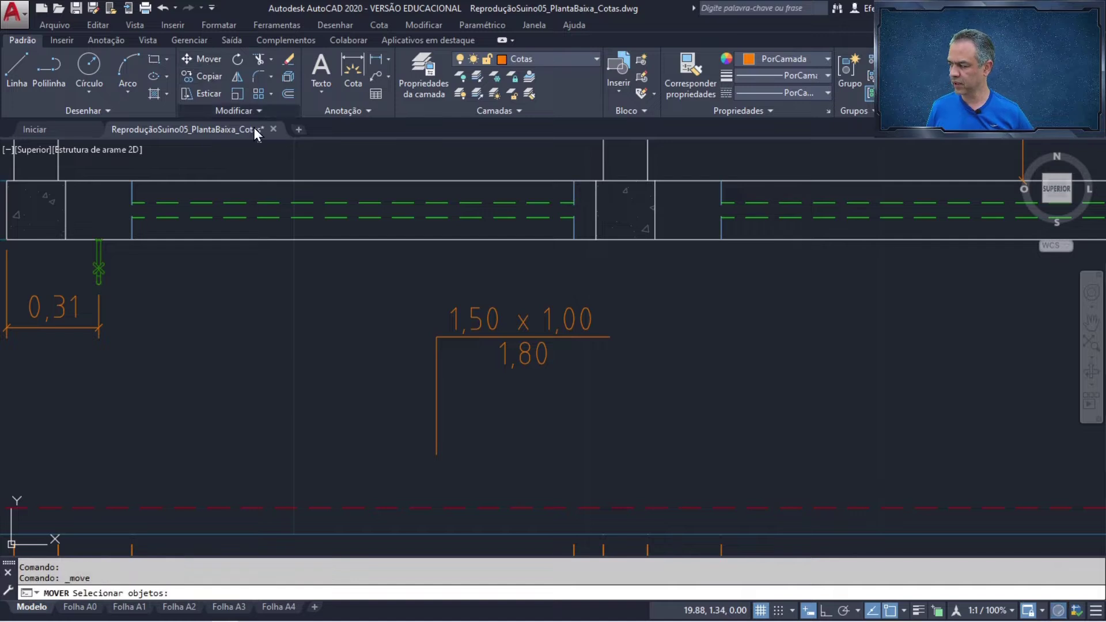
{"action": "left_click", "coordinate": [437, 406]}
{"action": "key", "text": "Return"}
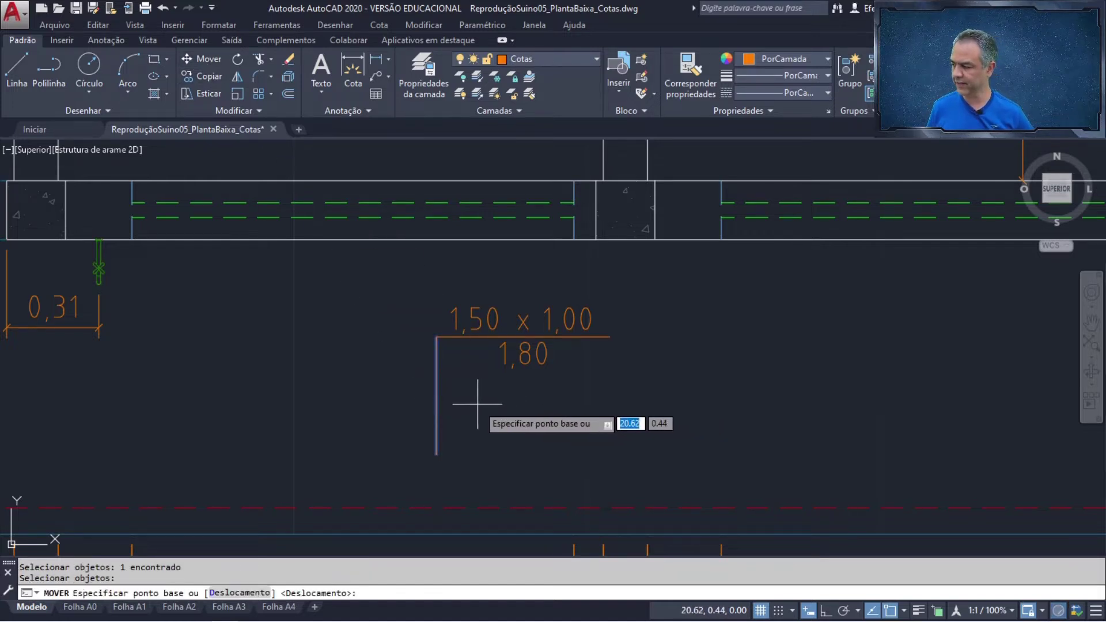
{"action": "left_click", "coordinate": [437, 336]}
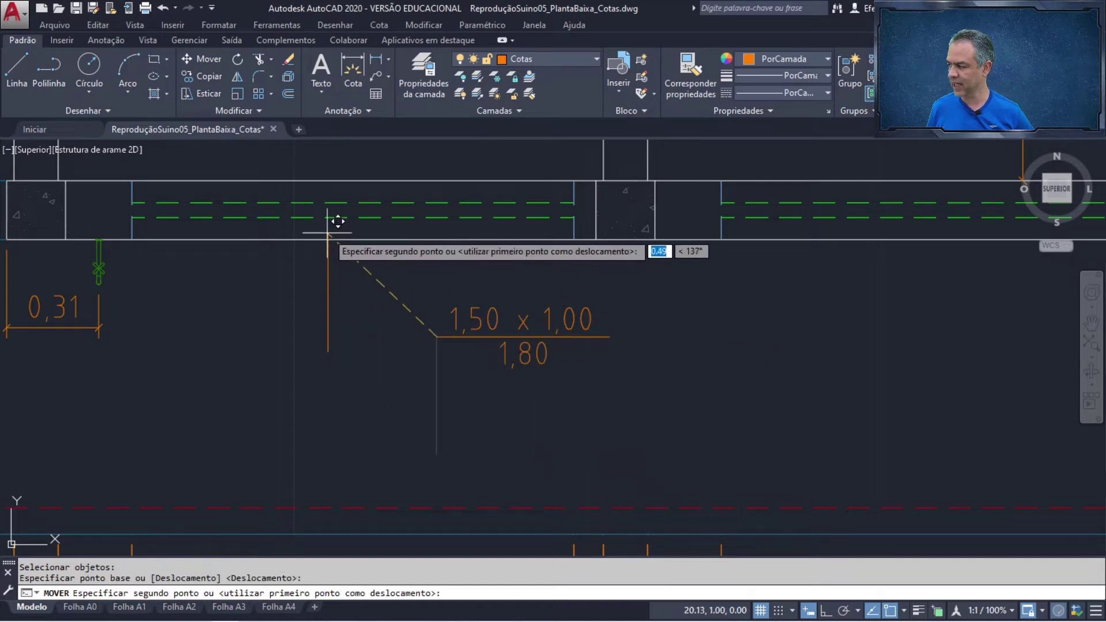
{"action": "left_click", "coordinate": [363, 207]}
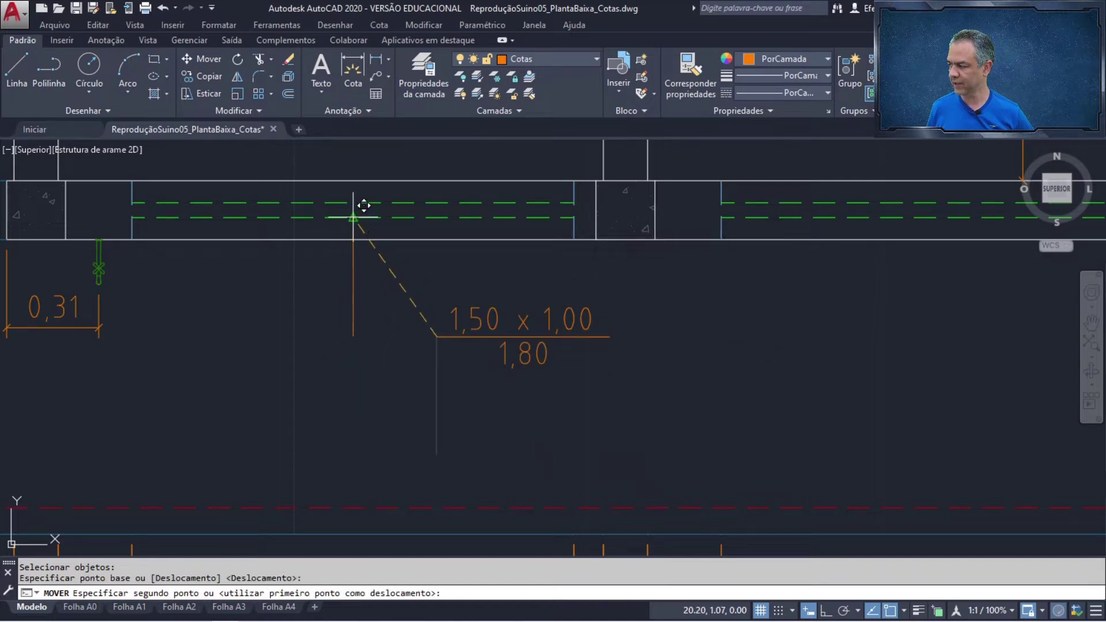
Step: Move the copied window tag so the start of its horizontal line meets the lower end of the leader
{"action": "left_click", "coordinate": [210, 59]}
{"action": "left_click", "coordinate": [646, 301]}
{"action": "left_click", "coordinate": [490, 377]}
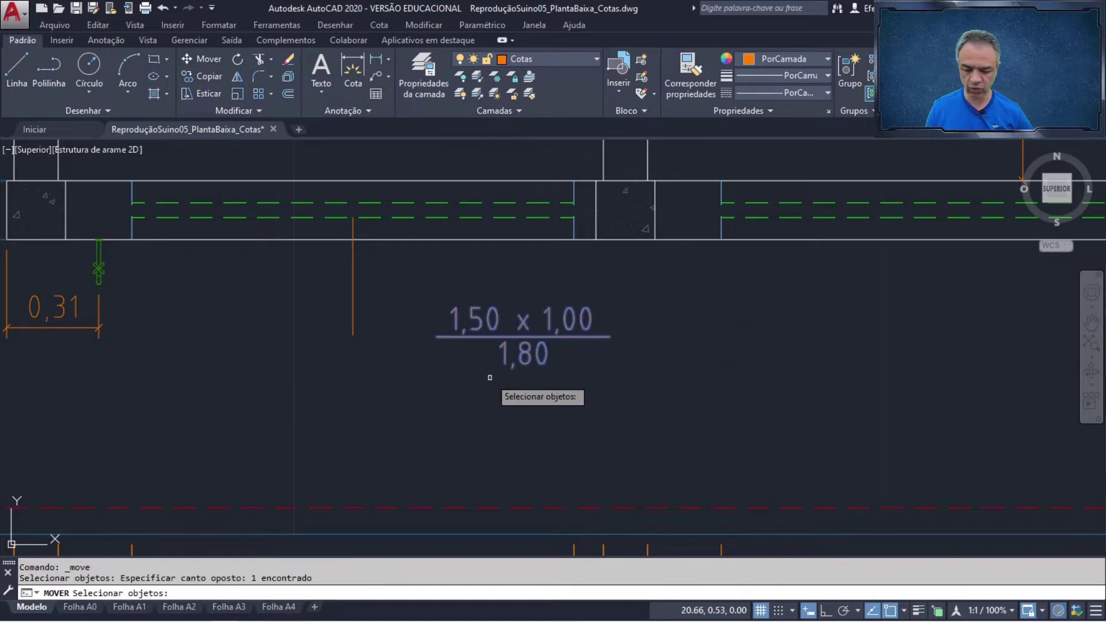
{"action": "key", "text": "Return"}
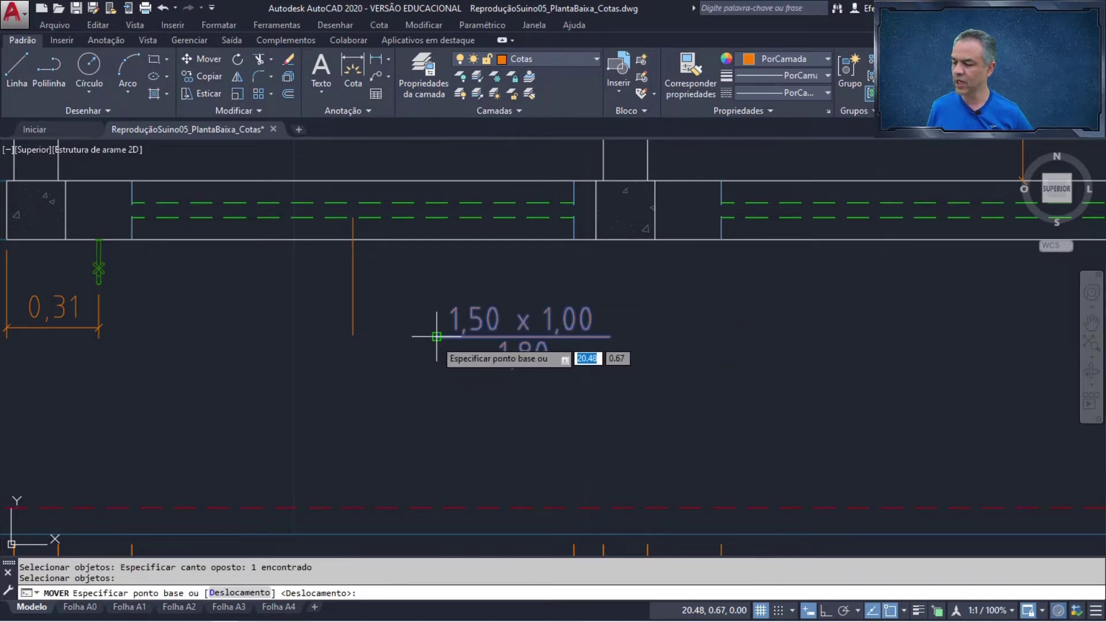
{"action": "left_click", "coordinate": [445, 326]}
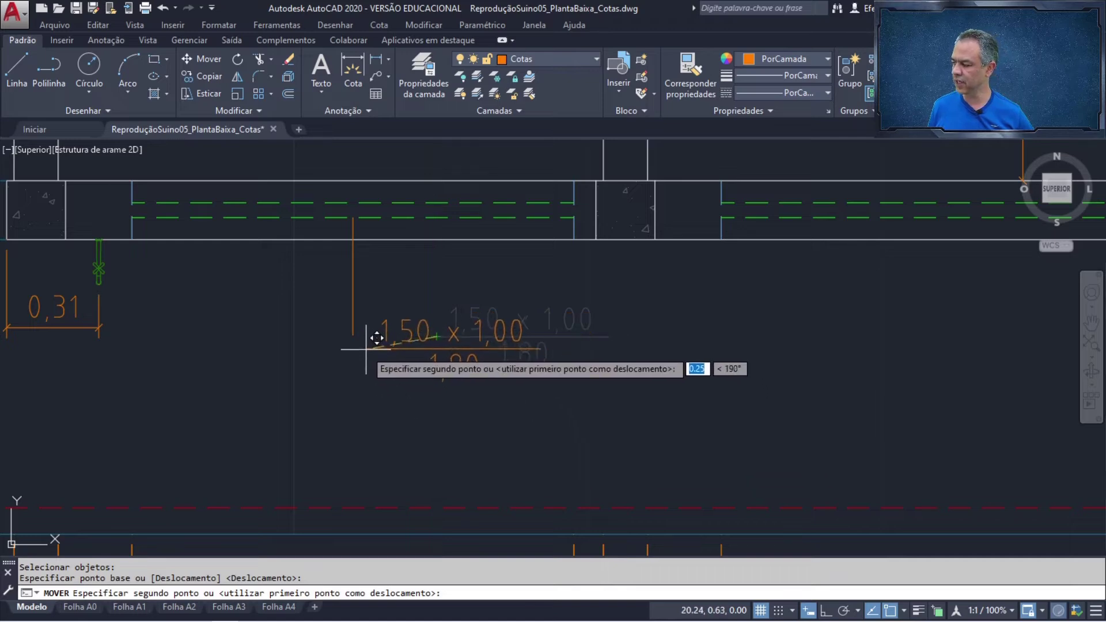
{"action": "left_click", "coordinate": [353, 334]}
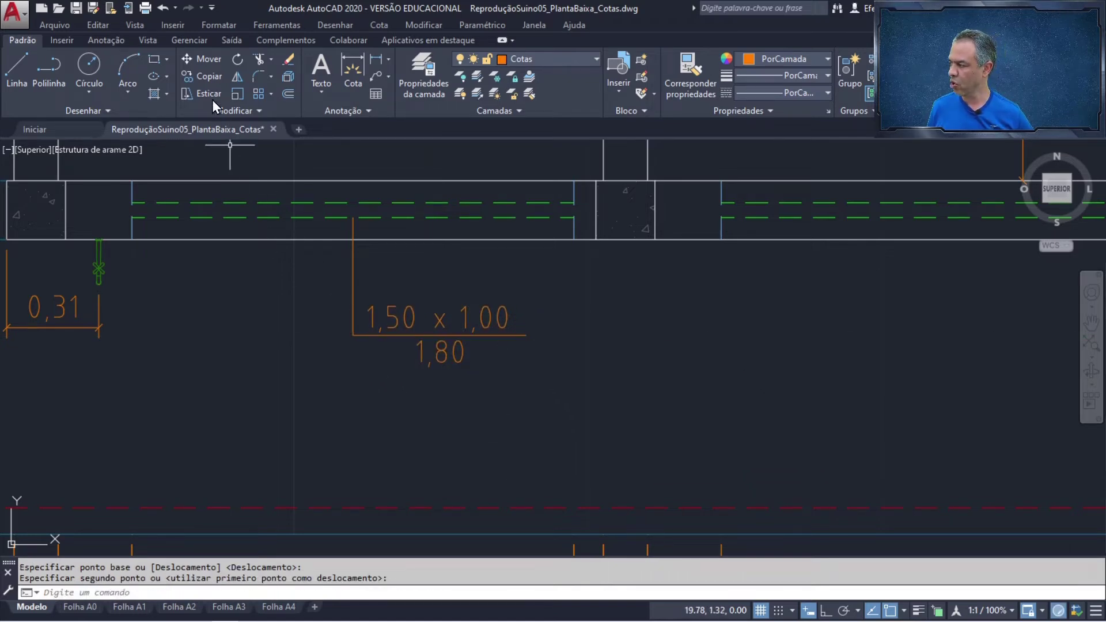
Step: Copy the leader and window tag from the leader's upper end to the midpoint of the bottom wall's second window
{"action": "left_click", "coordinate": [204, 76]}
{"action": "left_click", "coordinate": [573, 269]}
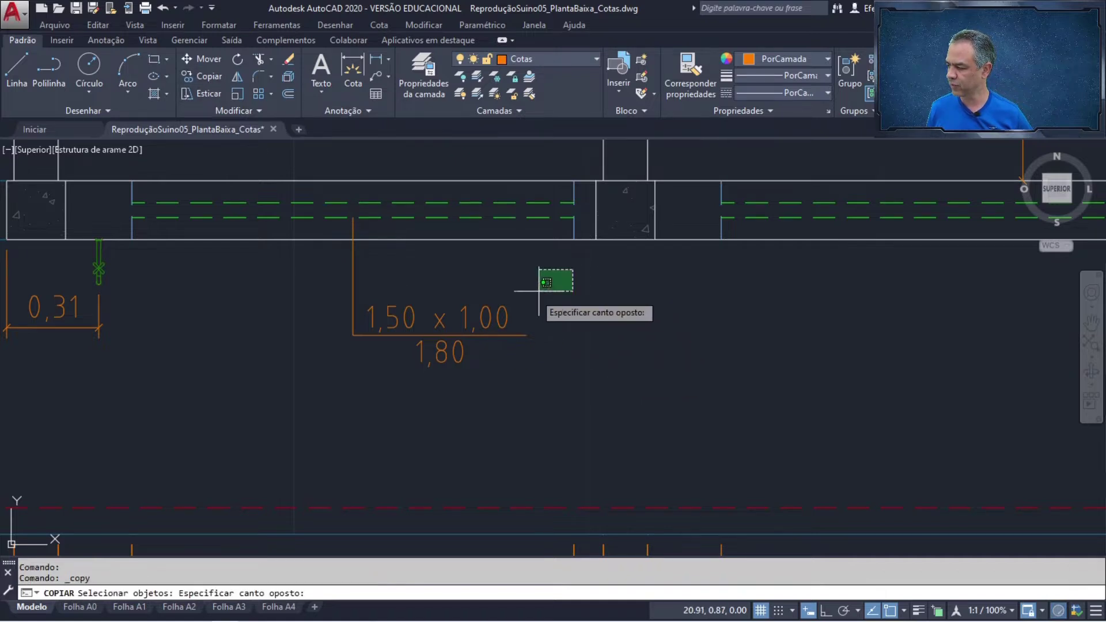
{"action": "left_click", "coordinate": [303, 407]}
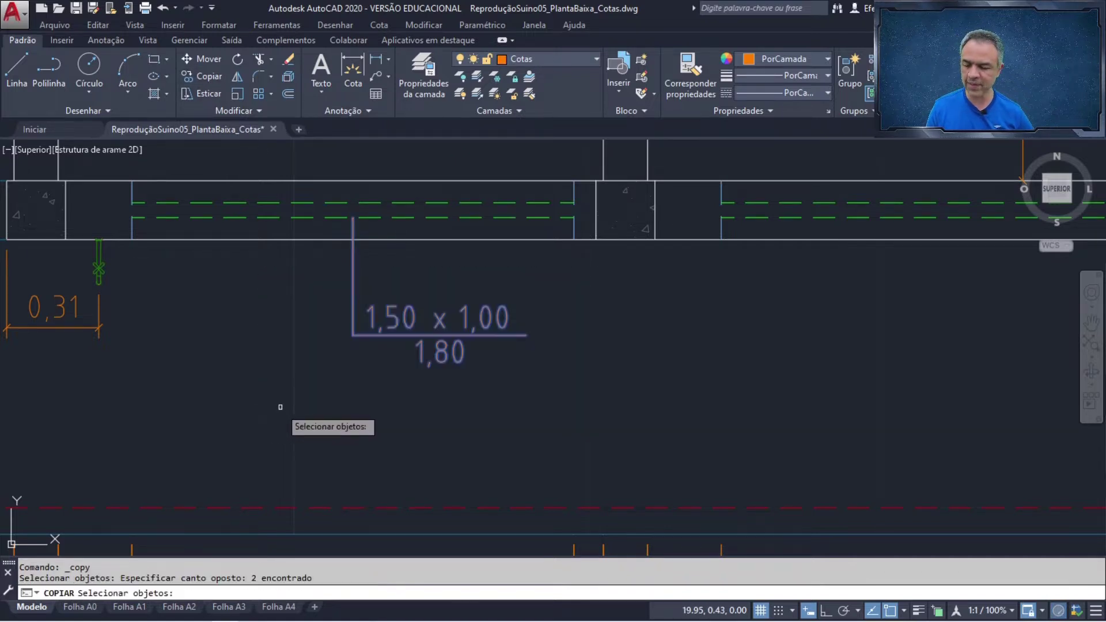
{"action": "key", "text": "Return"}
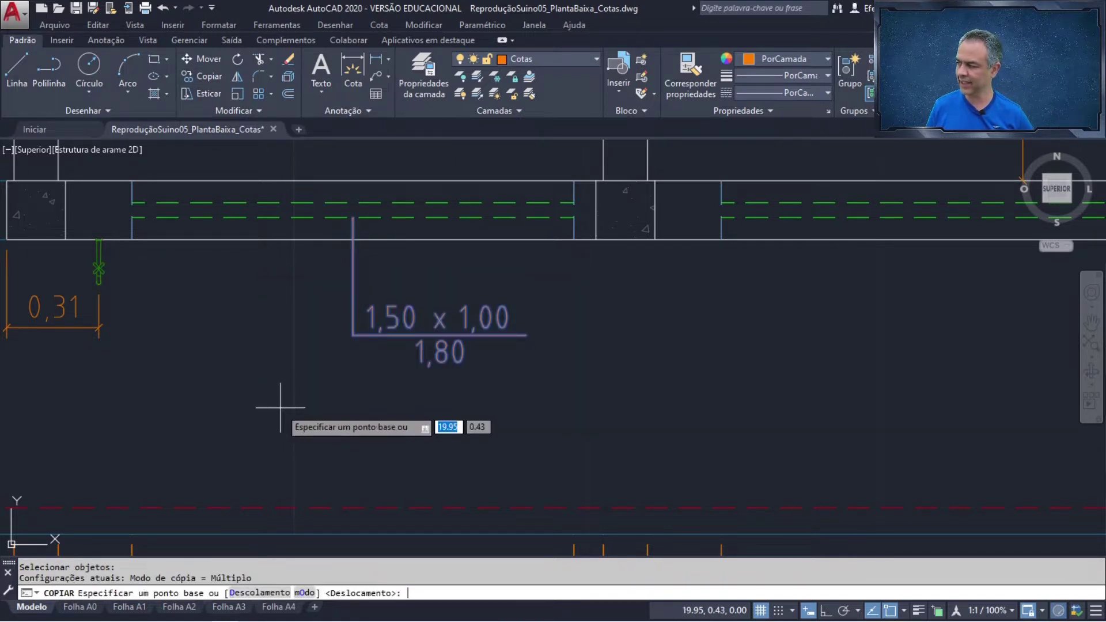
{"action": "left_click", "coordinate": [353, 217]}
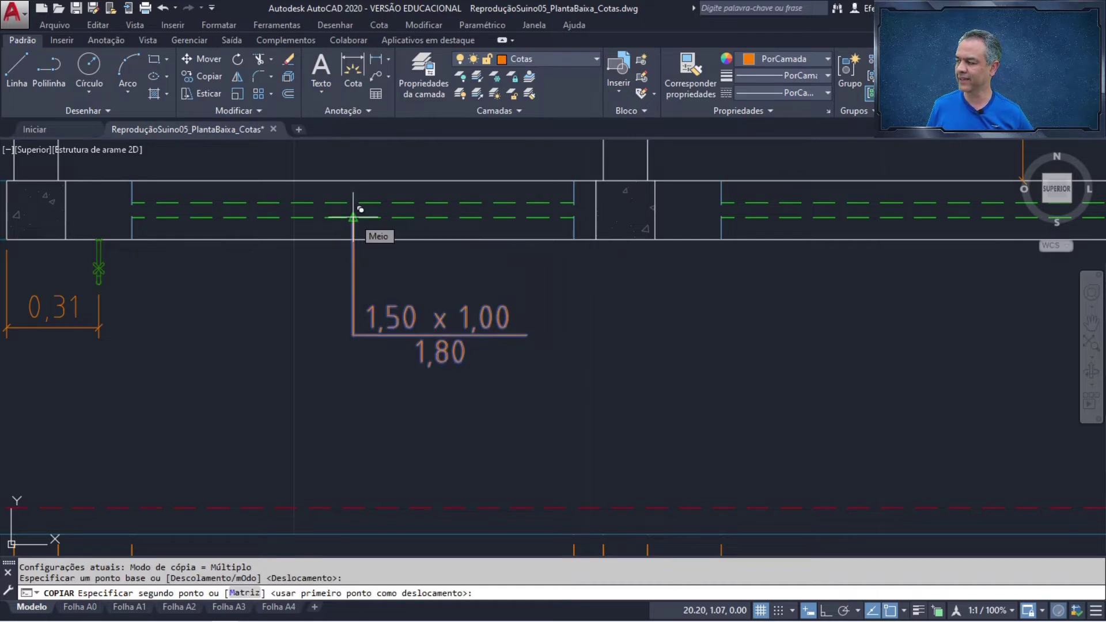
{"action": "middle_click_drag", "start_coordinate": [824, 312], "coordinate": [409, 335]}
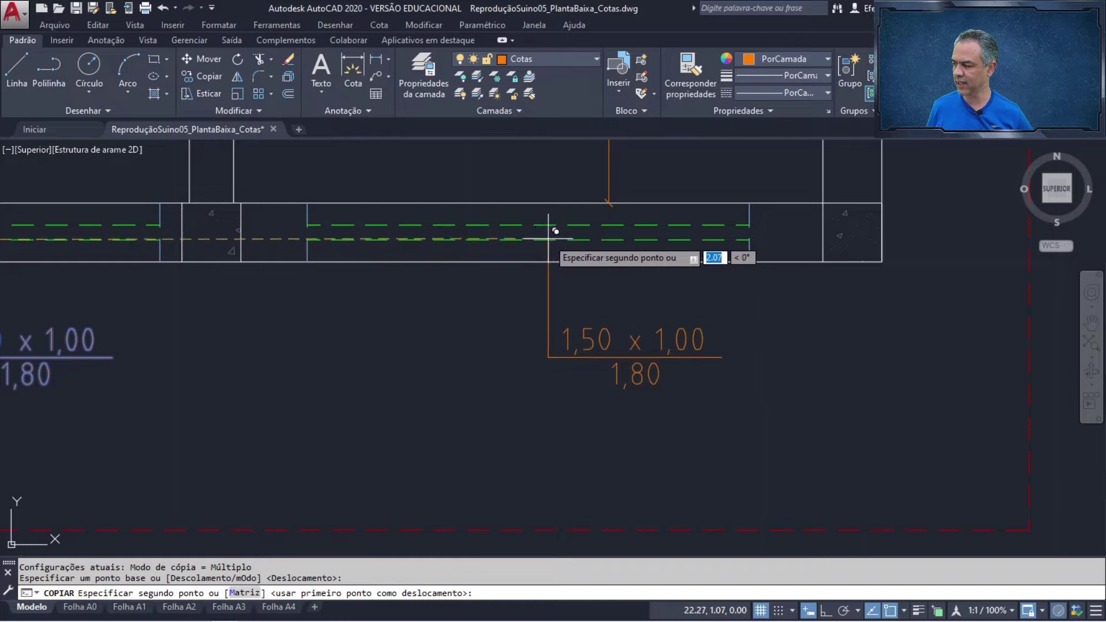
{"action": "left_click", "coordinate": [528, 242]}
Step: Place another copy of the leader and tag in the empty space outside the right wall's lower window, and finish copying
{"action": "scroll", "coordinate": [631, 292], "scroll_direction": "down", "scroll_amount": 3}
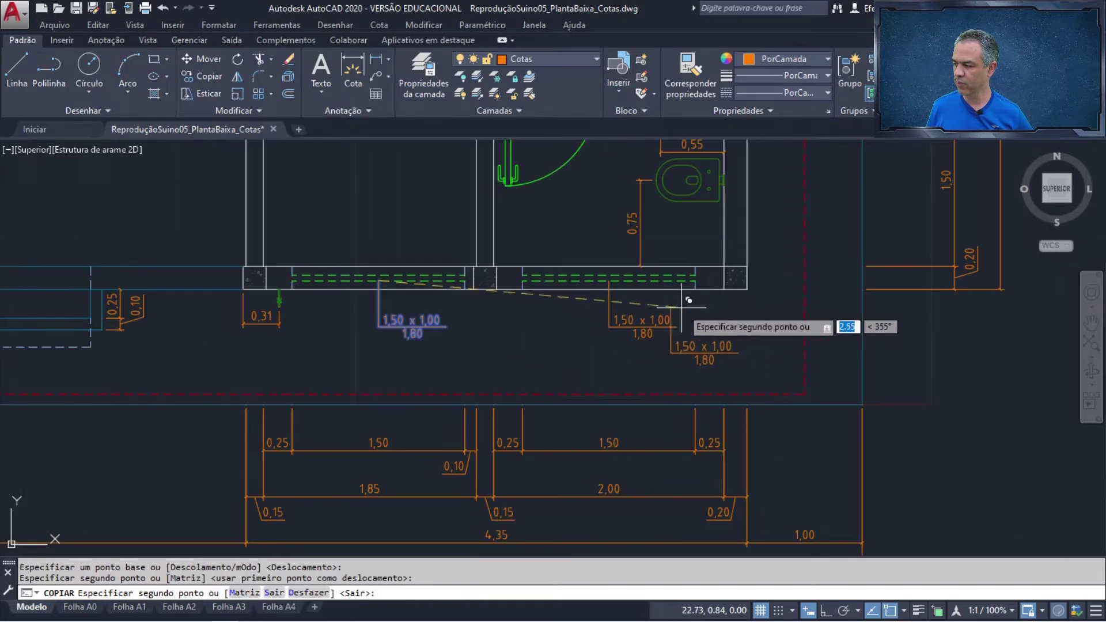
{"action": "middle_click_drag", "start_coordinate": [732, 271], "coordinate": [662, 323]}
{"action": "scroll", "coordinate": [655, 330], "scroll_direction": "up", "scroll_amount": 5}
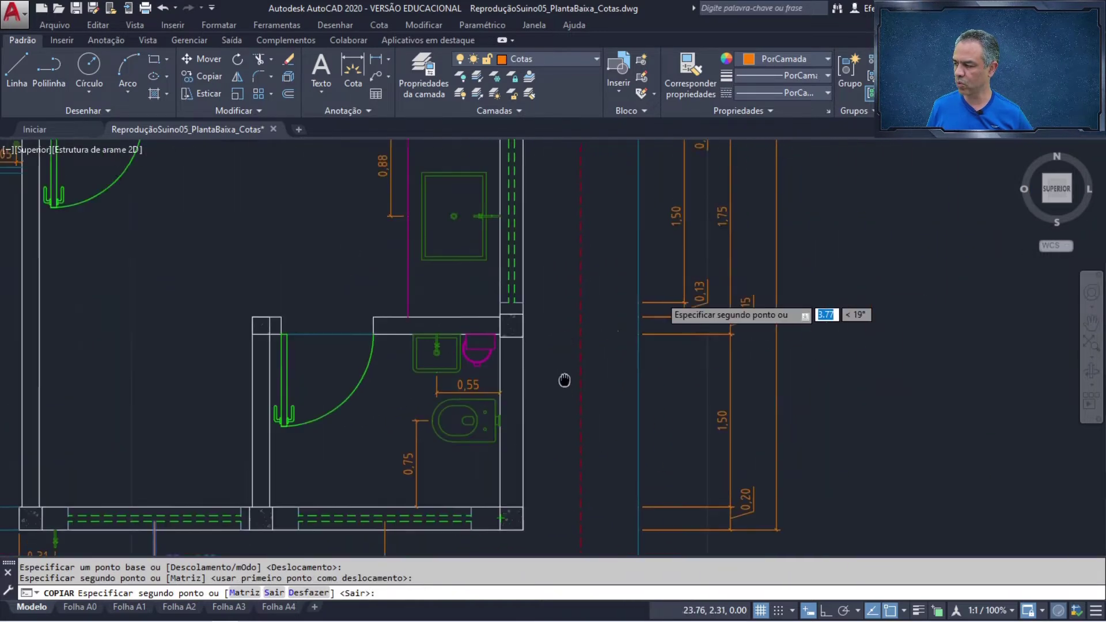
{"action": "scroll", "coordinate": [444, 263], "scroll_direction": "down", "scroll_amount": 3}
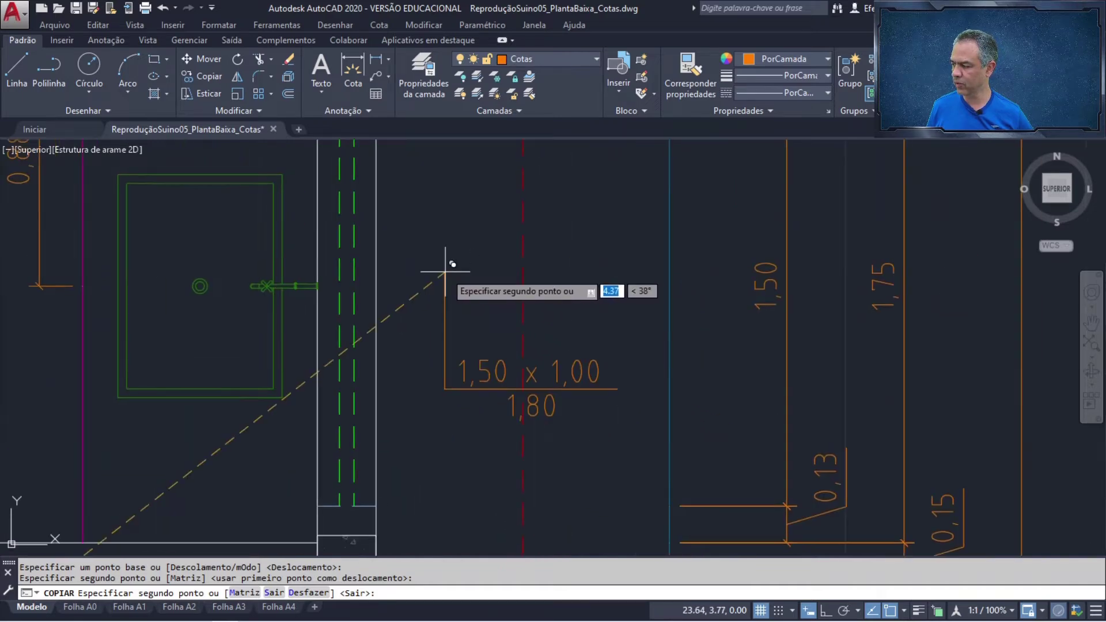
{"action": "mouse_move", "coordinate": [451, 264]}
{"action": "middle_mouse_down"}
{"action": "mouse_move", "coordinate": [472, 328]}
{"action": "mouse_move", "coordinate": [536, 375]}
{"action": "middle_mouse_up"}
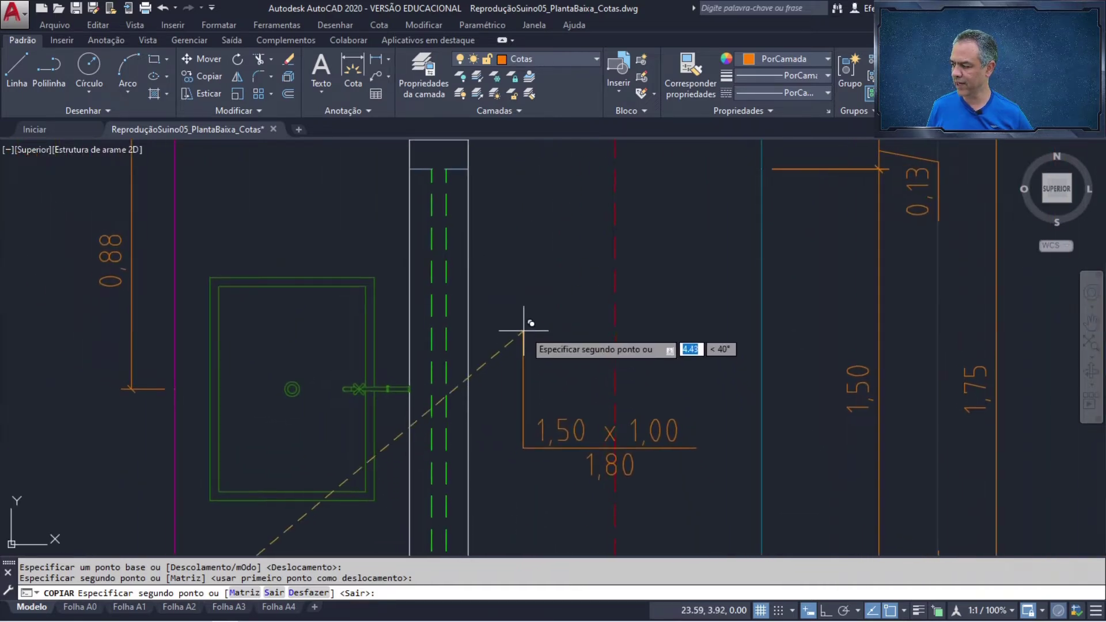
{"action": "left_click", "coordinate": [532, 309]}
{"action": "key", "text": "Return"}
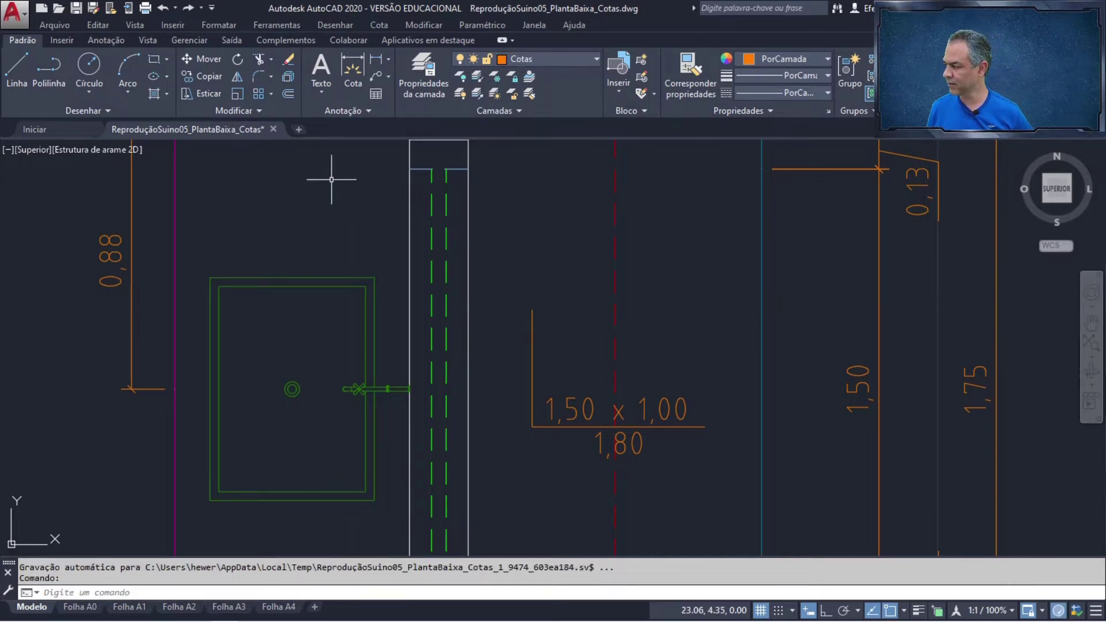
Step: Rotate the copied leader and tag 90° counterclockwise about the corner where the leader meets the tag's line
{"action": "left_click", "coordinate": [239, 61]}
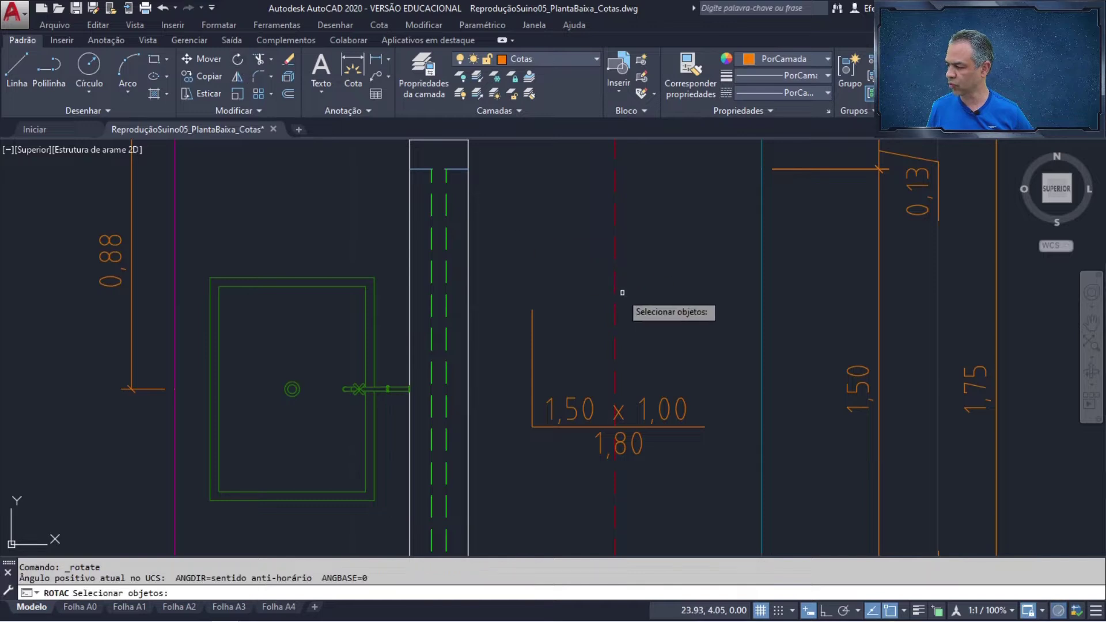
{"action": "left_click", "coordinate": [597, 305]}
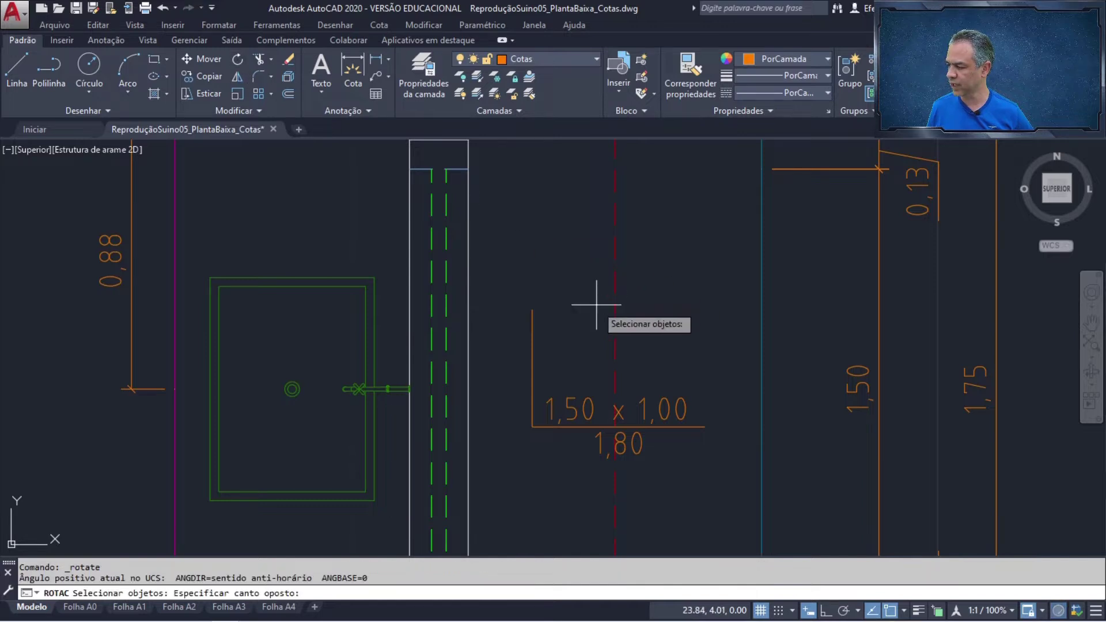
{"action": "left_click", "coordinate": [499, 469]}
{"action": "key", "text": "Return"}
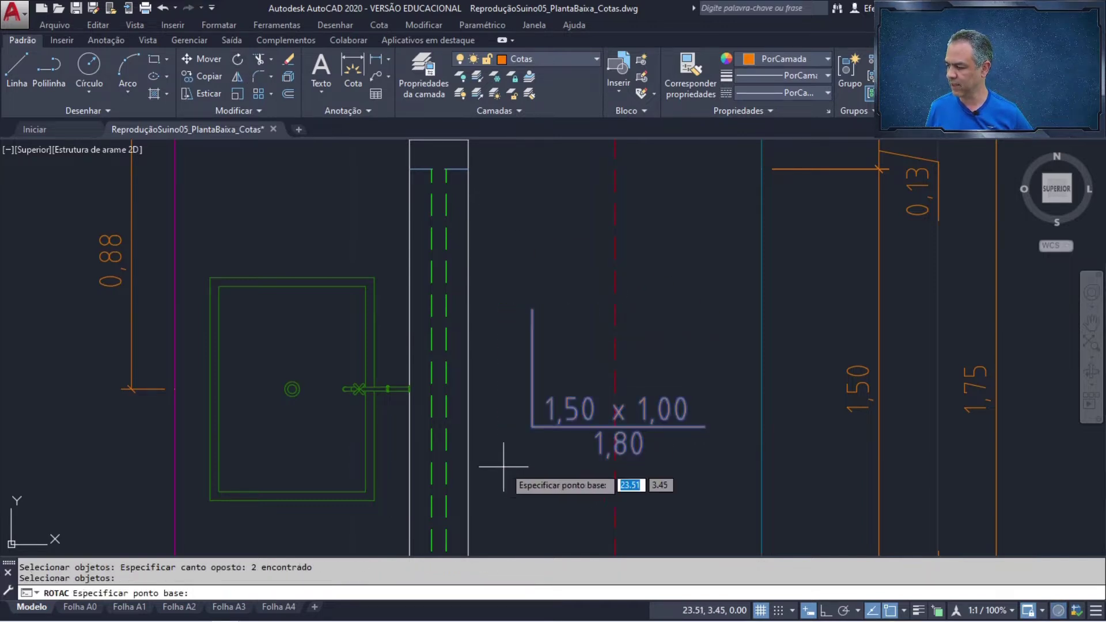
{"action": "left_click", "coordinate": [533, 427]}
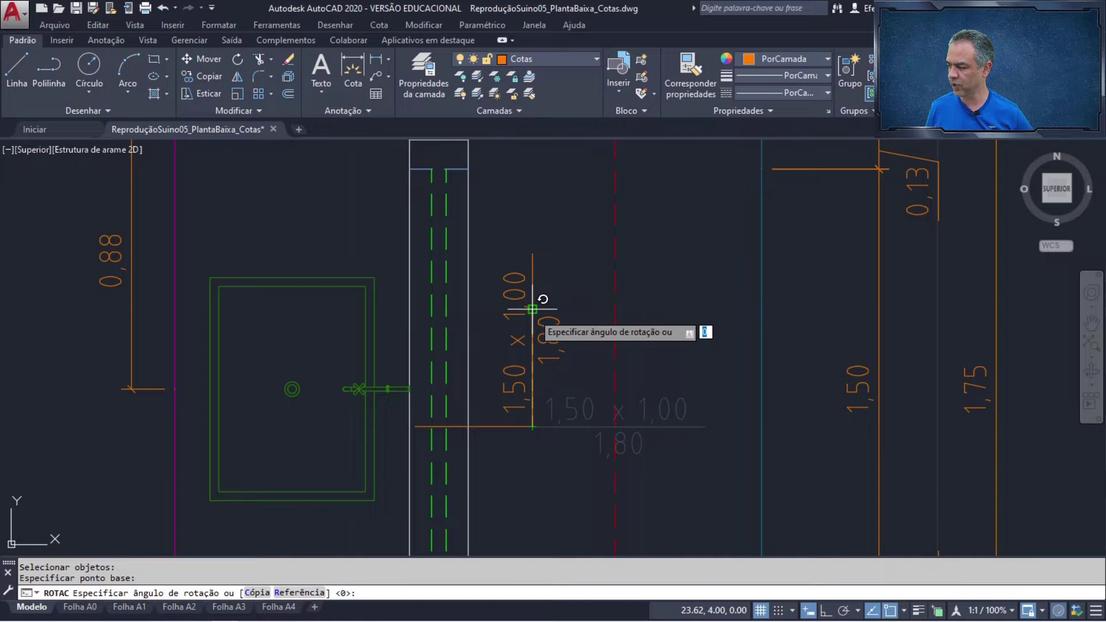
{"action": "left_click", "coordinate": [534, 307]}
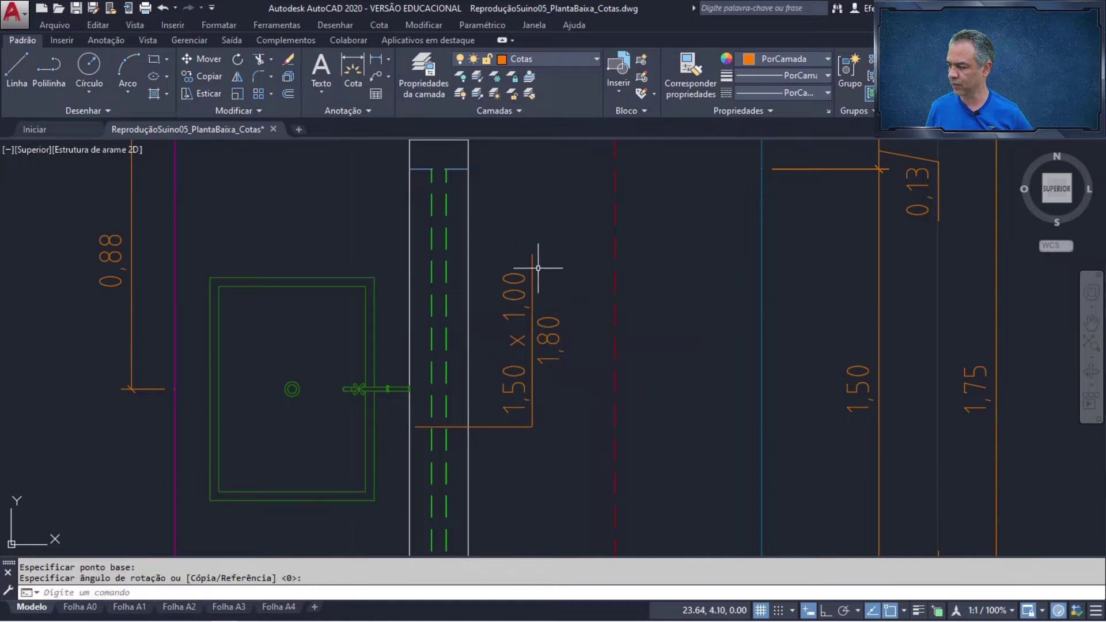
Step: Copy the rotated leader and tag from the leader's free end to the midpoint of the right wall's lower window
{"action": "left_click", "coordinate": [206, 78]}
{"action": "left_click", "coordinate": [575, 221]}
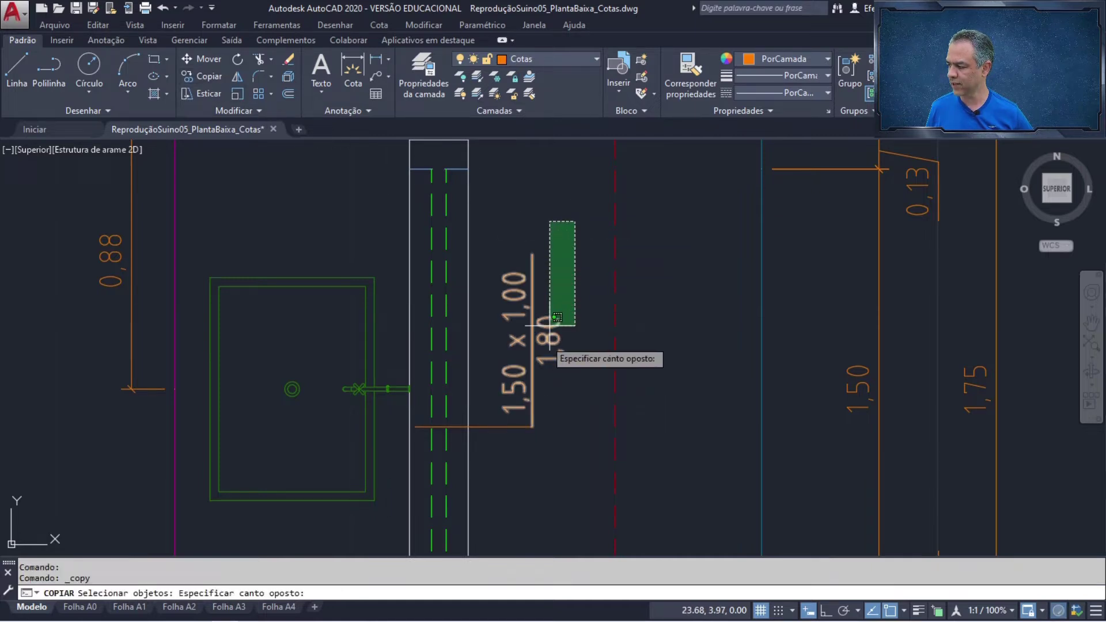
{"action": "left_click", "coordinate": [497, 451]}
{"action": "key", "text": "Return"}
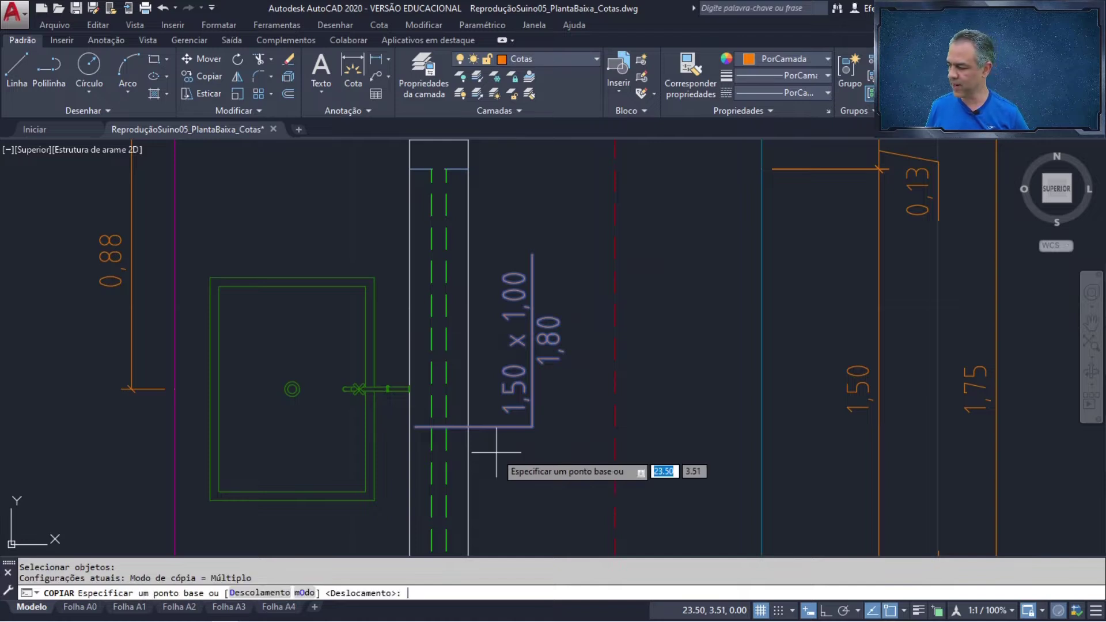
{"action": "left_click", "coordinate": [415, 426]}
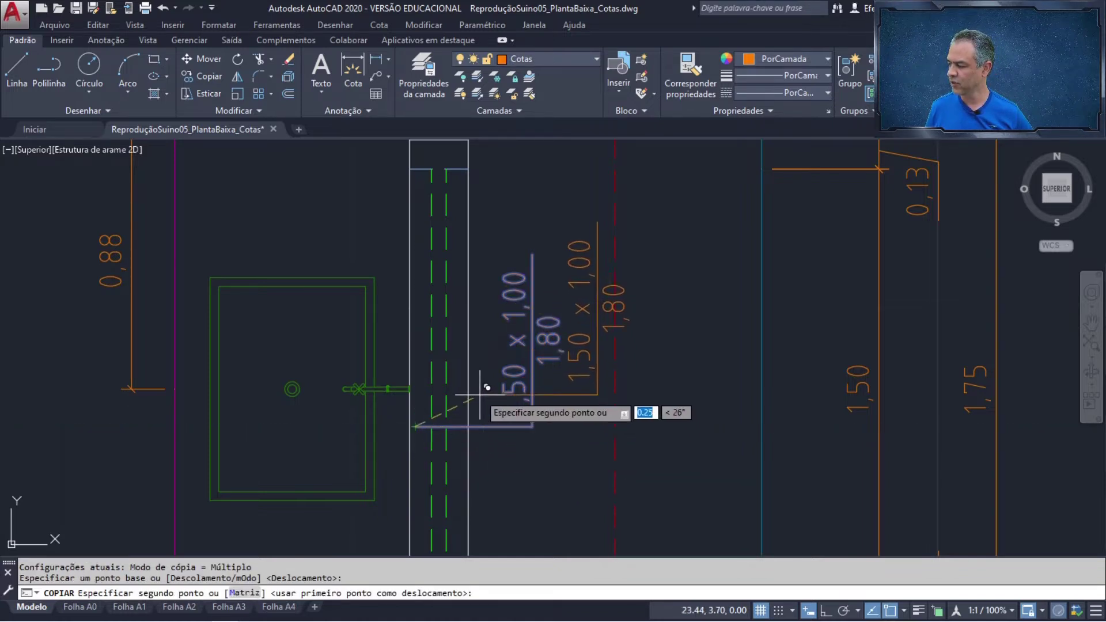
{"action": "left_click", "coordinate": [446, 389]}
Step: Place another copy of the rotated leader and tag at the midpoint of the right wall's upper window, and finish copying
{"action": "scroll", "coordinate": [496, 375], "scroll_direction": "down", "scroll_amount": 5}
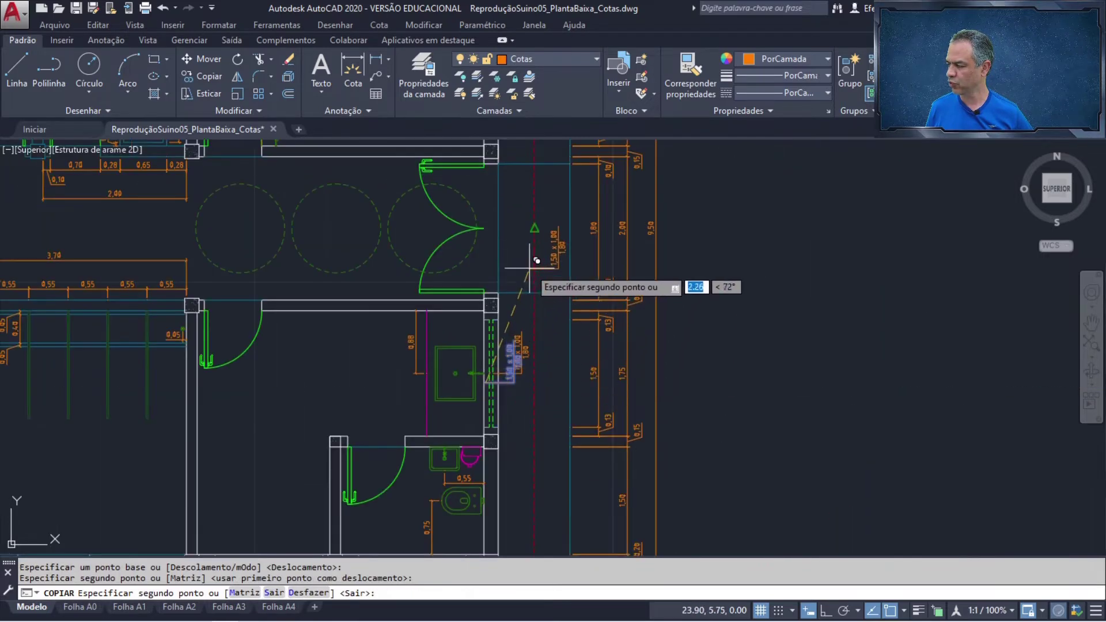
{"action": "middle_click_drag", "start_coordinate": [534, 216], "coordinate": [465, 559]}
{"action": "middle_click_drag", "start_coordinate": [438, 457], "coordinate": [476, 346]}
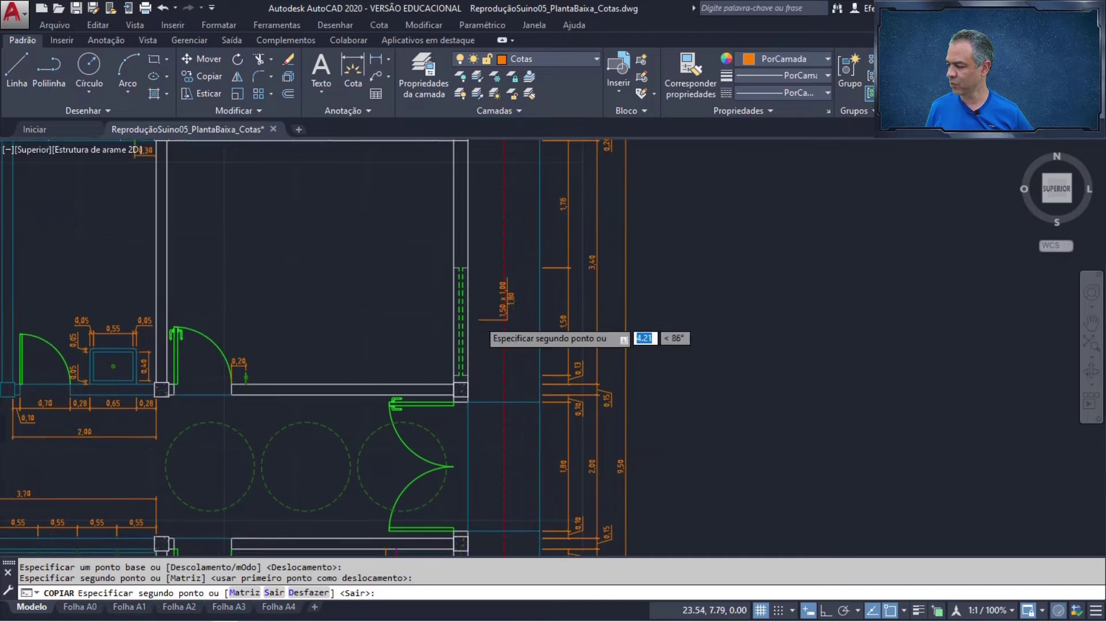
{"action": "scroll", "coordinate": [482, 328], "scroll_direction": "up", "scroll_amount": 4}
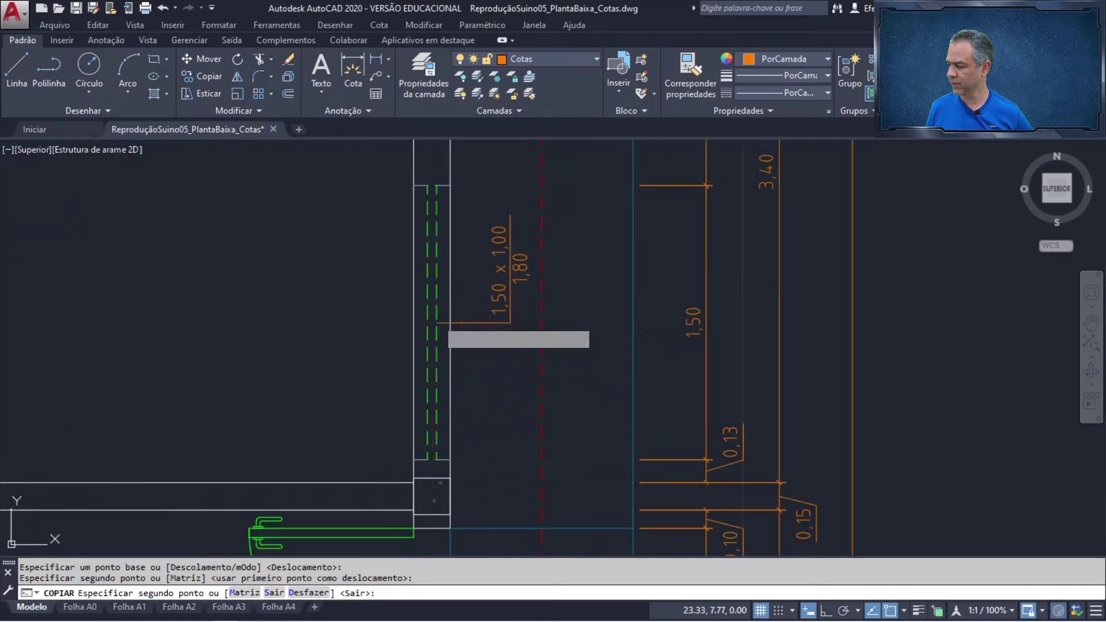
{"action": "left_click", "coordinate": [437, 322]}
{"action": "key", "text": "Return"}
Step: Delete the original rotated leader and tag that overlap the correctly placed ones at the right wall's lower window
{"action": "scroll", "coordinate": [561, 415], "scroll_direction": "down", "scroll_amount": 4}
{"action": "middle_click_drag", "start_coordinate": [559, 426], "coordinate": [557, 426]}
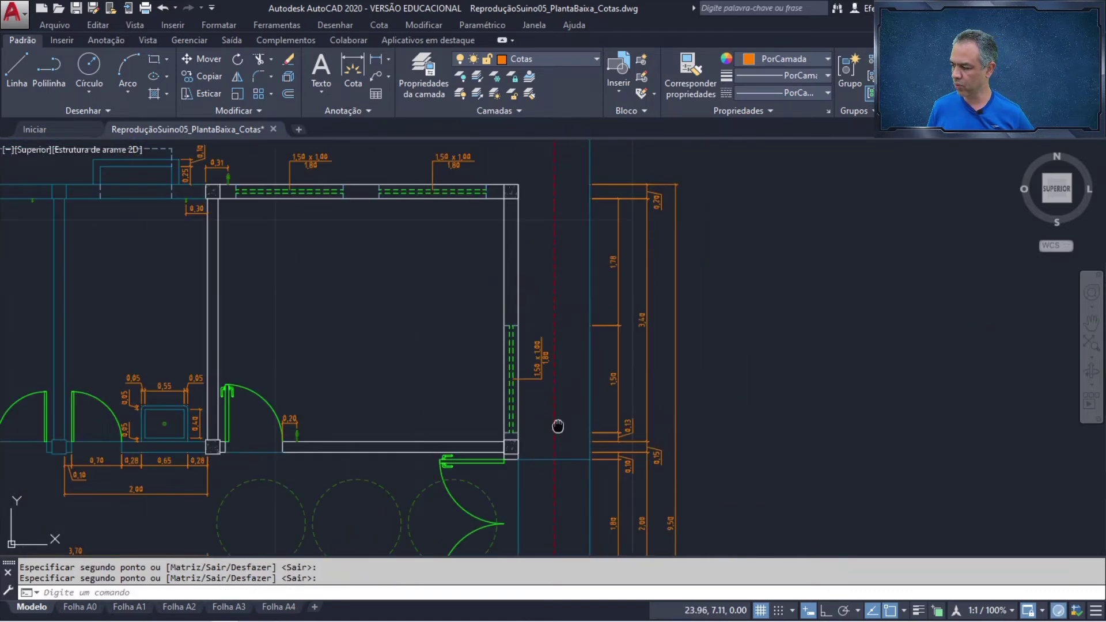
{"action": "scroll", "coordinate": [572, 395], "scroll_direction": "up", "scroll_amount": 7}
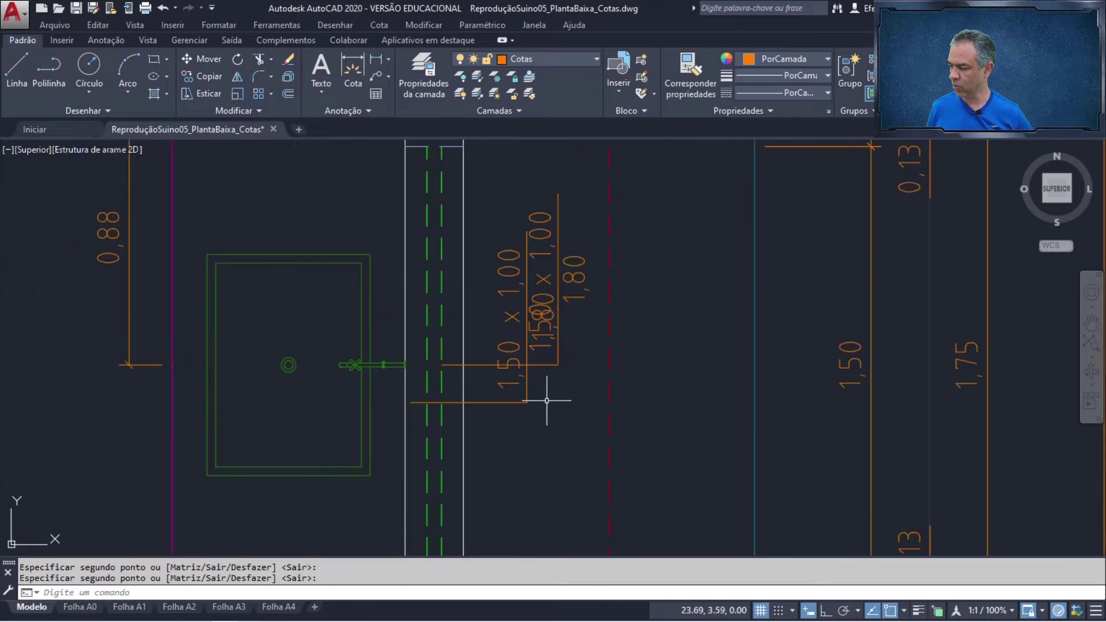
{"action": "left_click", "coordinate": [546, 400]}
{"action": "left_click", "coordinate": [518, 413]}
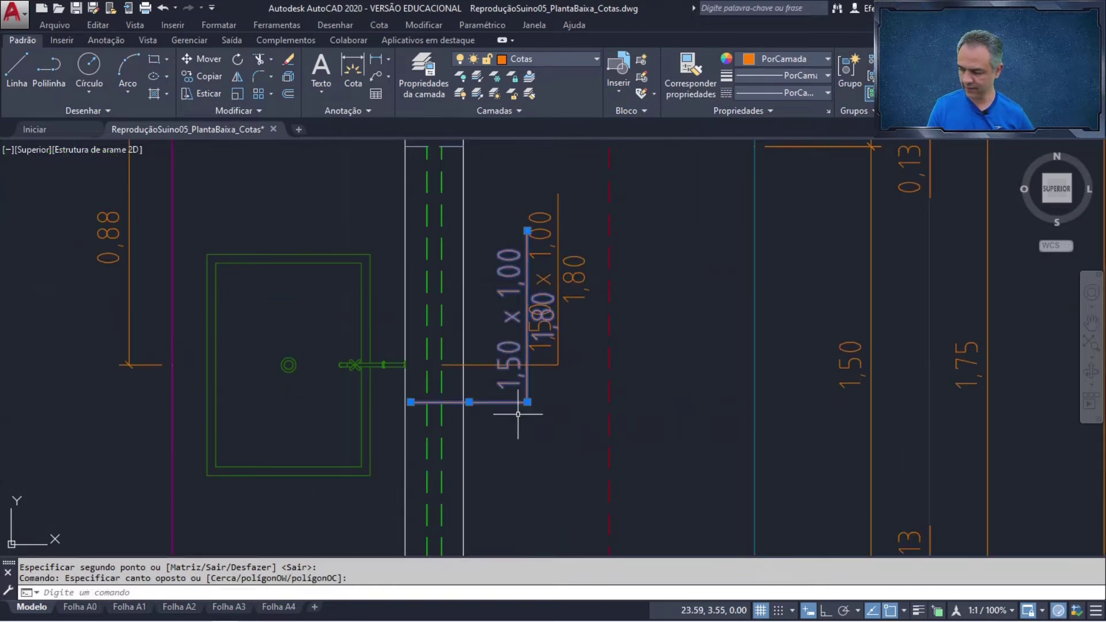
{"action": "key", "text": "Delete"}
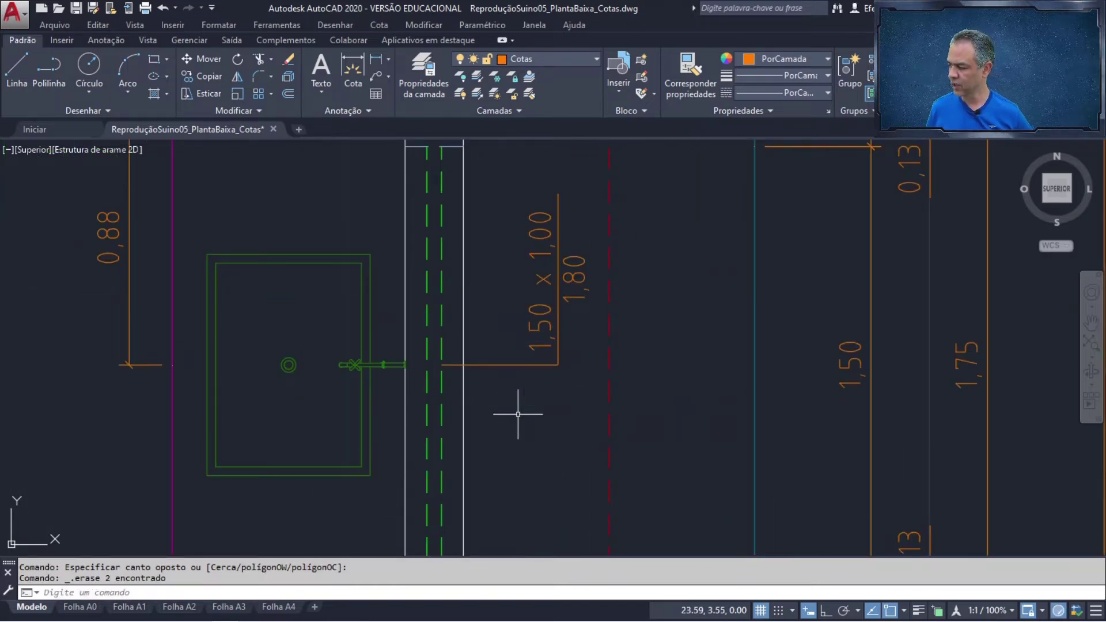
Step: Insert the Cota Porta 1-50 block inside the swing of the upper-right room's door, with width 0,80 and height 2,10
{"action": "middle_click", "coordinate": [518, 414]}
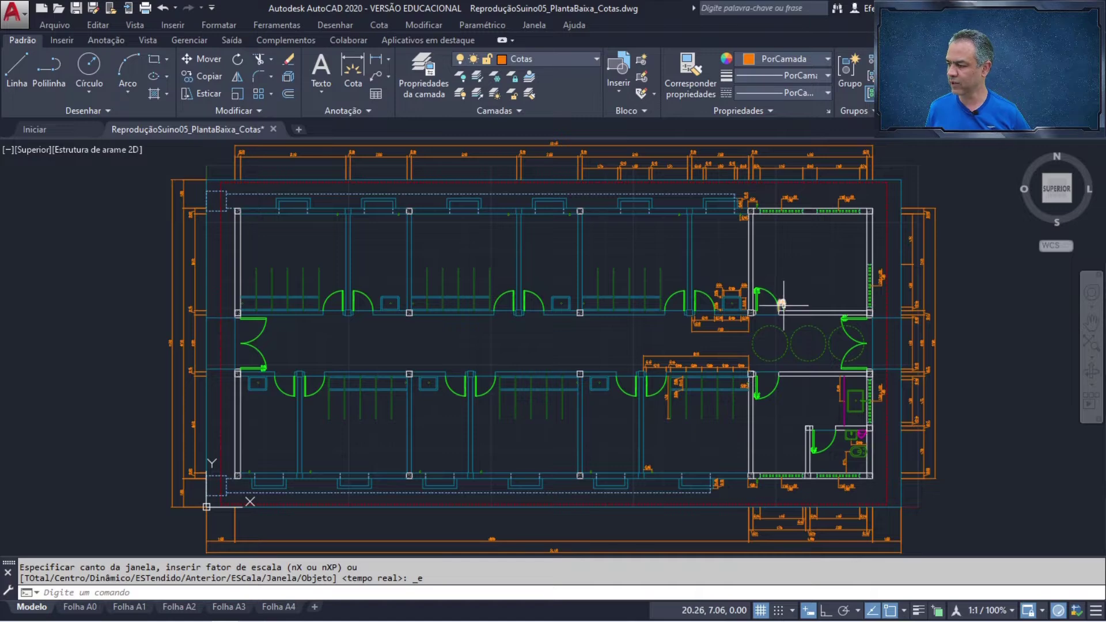
{"action": "scroll", "coordinate": [765, 308], "scroll_direction": "up", "scroll_amount": 10}
{"action": "scroll", "coordinate": [758, 275], "scroll_direction": "up", "scroll_amount": 2}
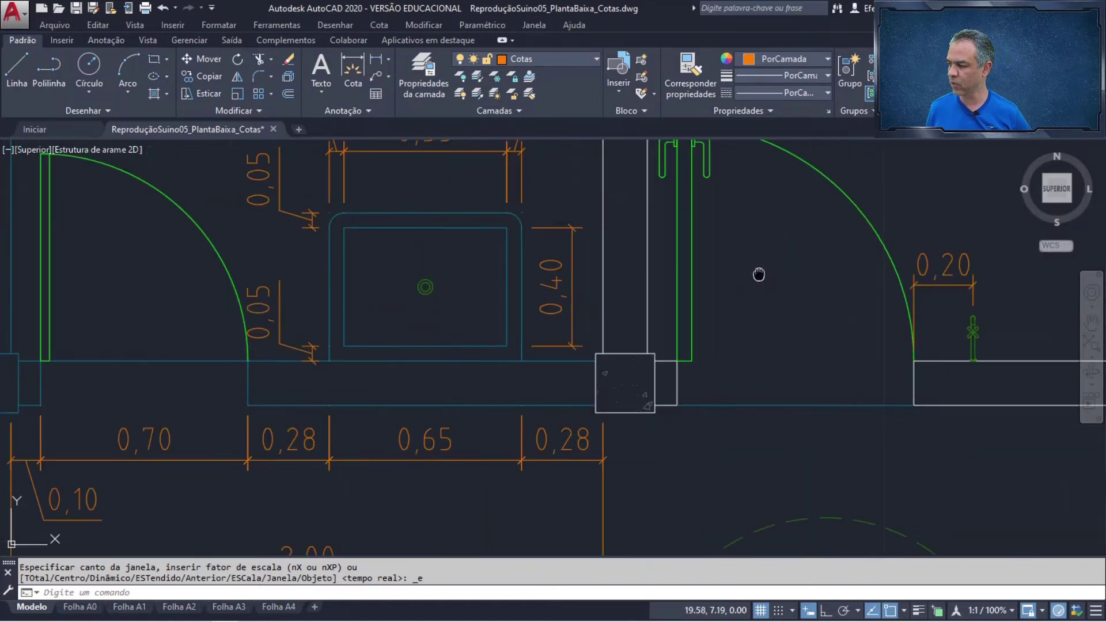
{"action": "mouse_move", "coordinate": [759, 274]}
{"action": "middle_mouse_down"}
{"action": "mouse_move", "coordinate": [479, 373]}
{"action": "mouse_move", "coordinate": [382, 298]}
{"action": "middle_mouse_up"}
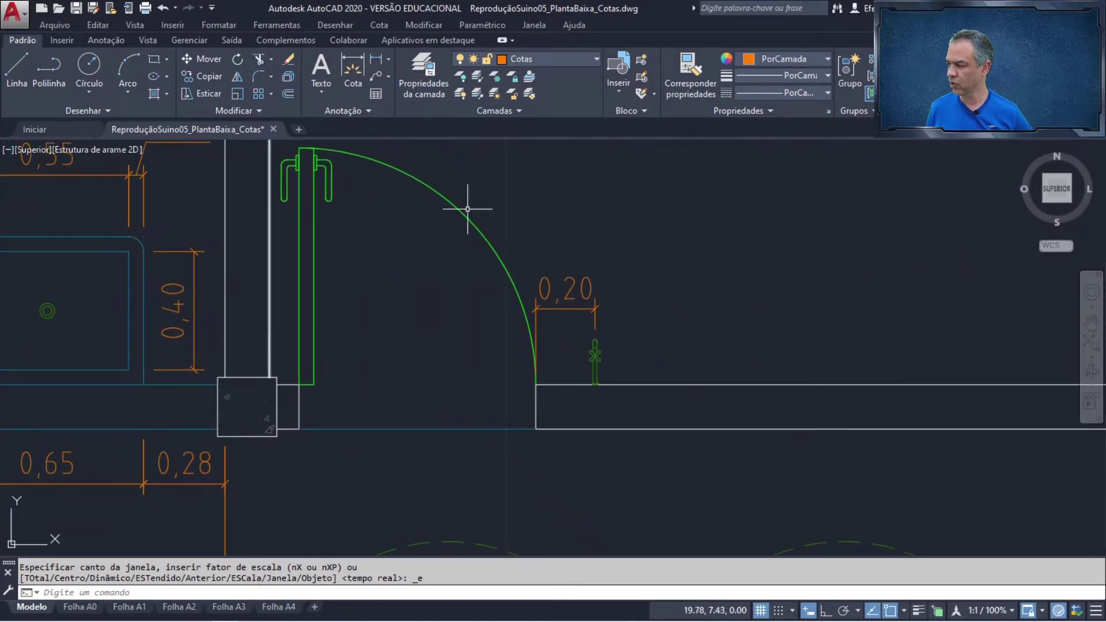
{"action": "left_click", "coordinate": [619, 86]}
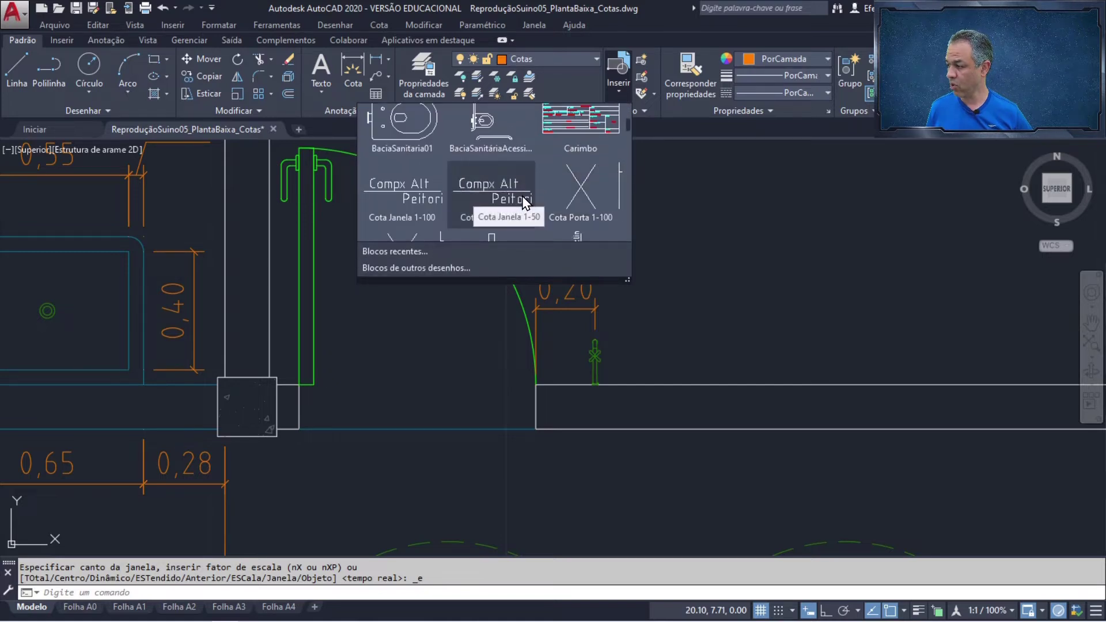
{"action": "scroll", "coordinate": [502, 208], "scroll_direction": "down", "scroll_amount": 1}
{"action": "left_click", "coordinate": [396, 213]}
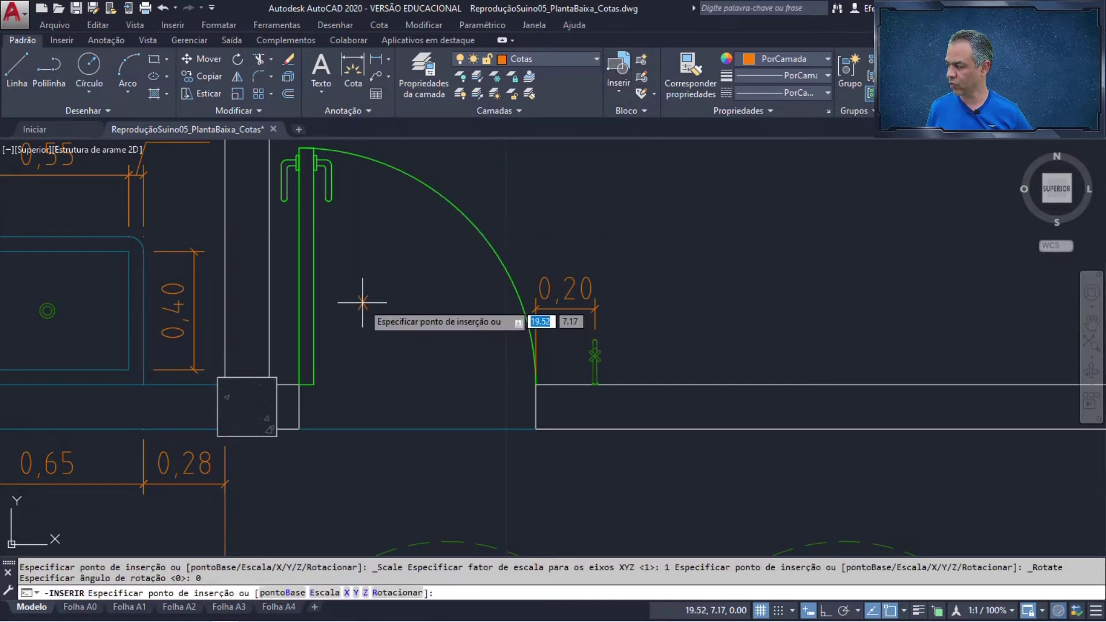
{"action": "scroll", "coordinate": [339, 286], "scroll_direction": "up", "scroll_amount": 1}
{"action": "mouse_move", "coordinate": [340, 286]}
{"action": "middle_mouse_down"}
{"action": "mouse_move", "coordinate": [521, 311]}
{"action": "mouse_move", "coordinate": [524, 344]}
{"action": "middle_mouse_up"}
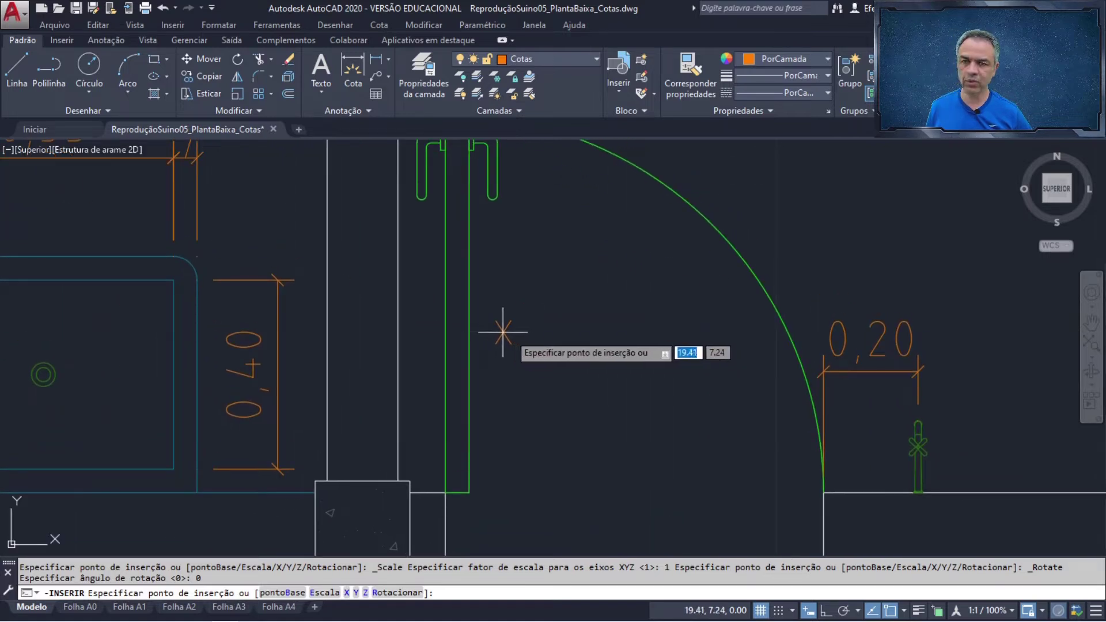
{"action": "left_click", "coordinate": [599, 389]}
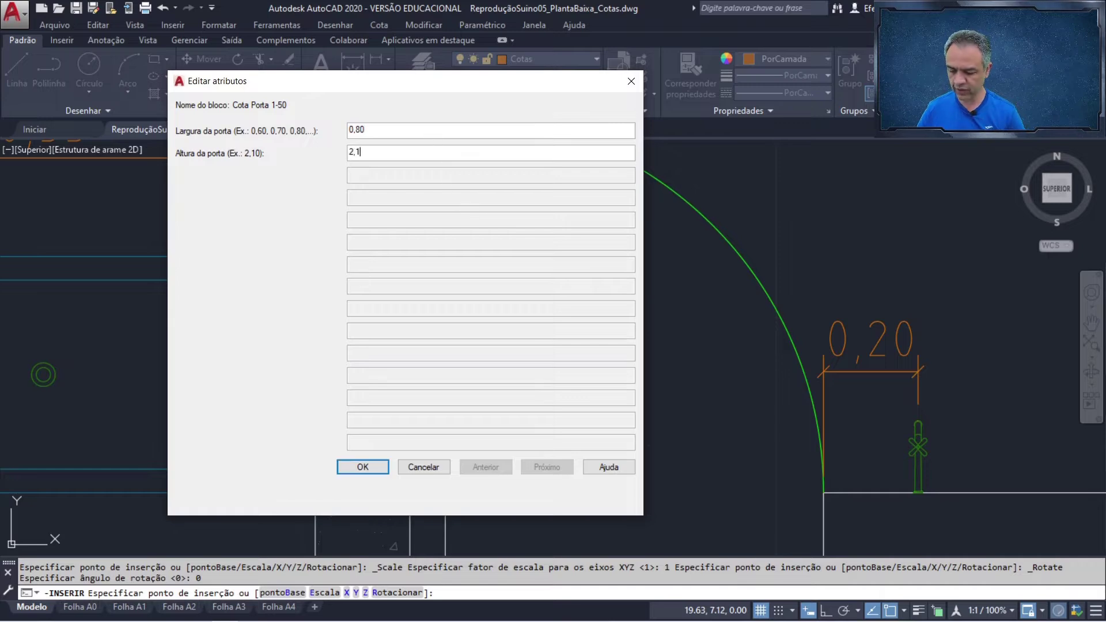
{"action": "left_click", "coordinate": [363, 467]}
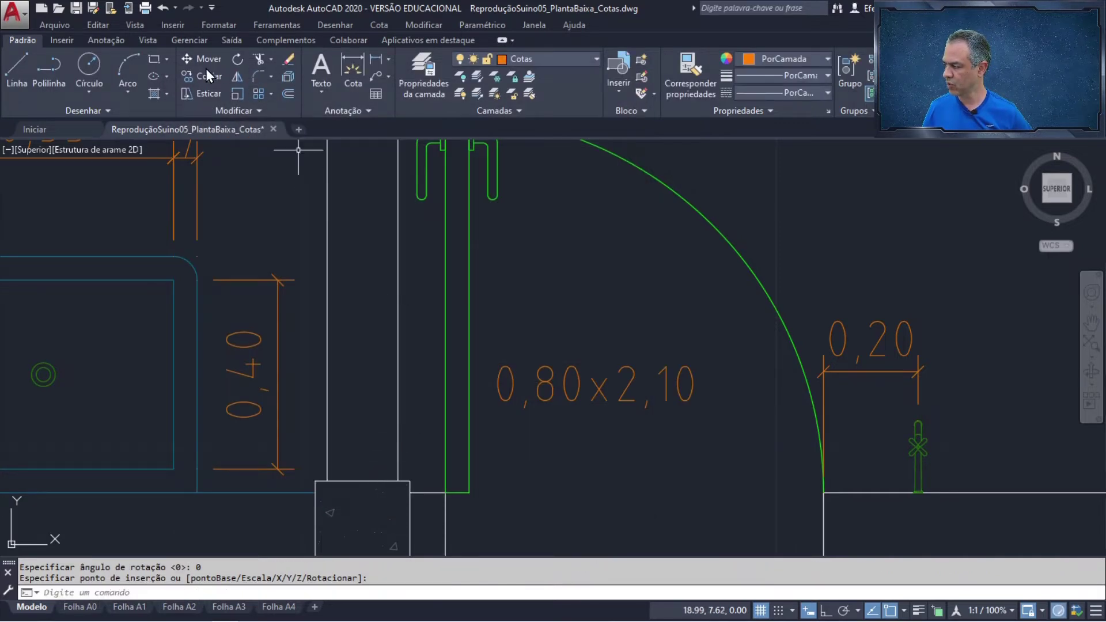
Step: Rotate the 0,80x2,10 door tag 90° about the centre of its "x"
{"action": "left_click", "coordinate": [238, 60]}
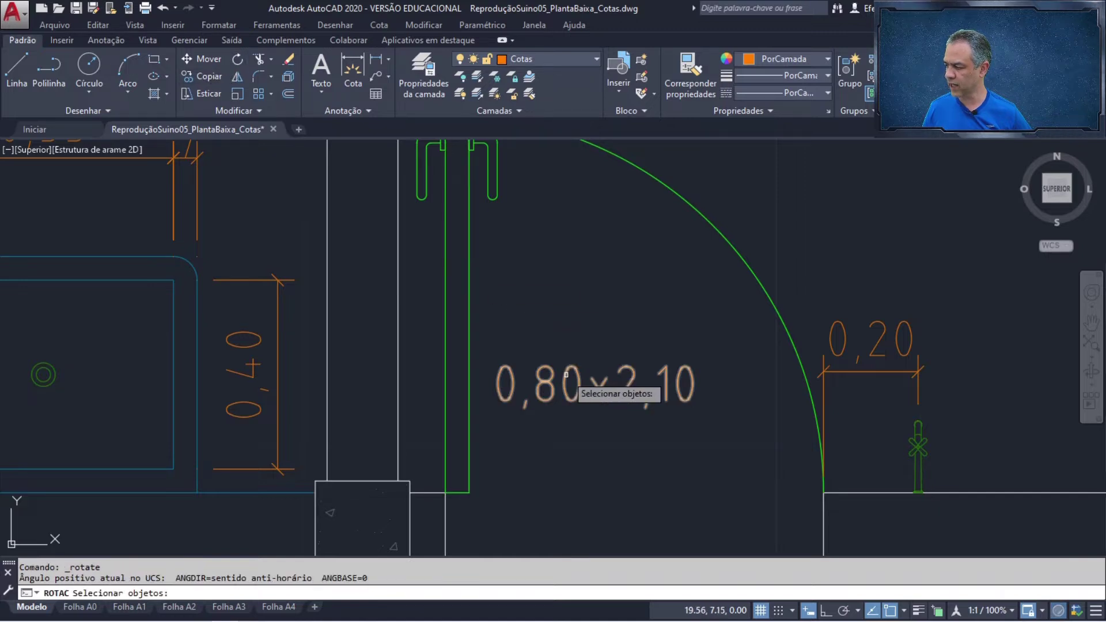
{"action": "left_click", "coordinate": [622, 396]}
{"action": "key", "text": "Return"}
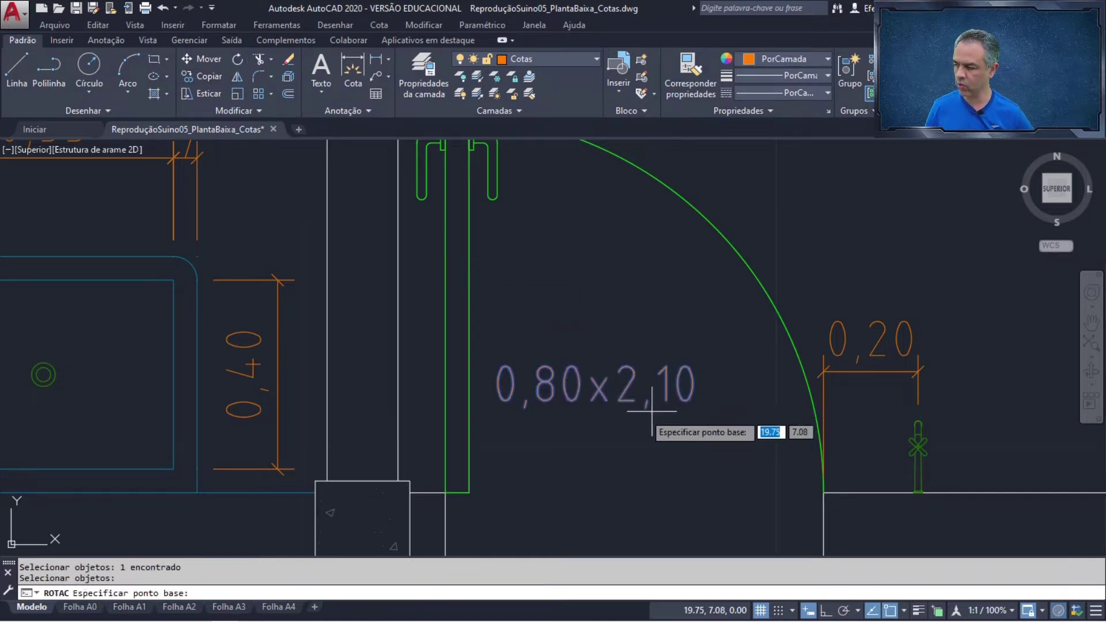
{"action": "left_click", "coordinate": [598, 387]}
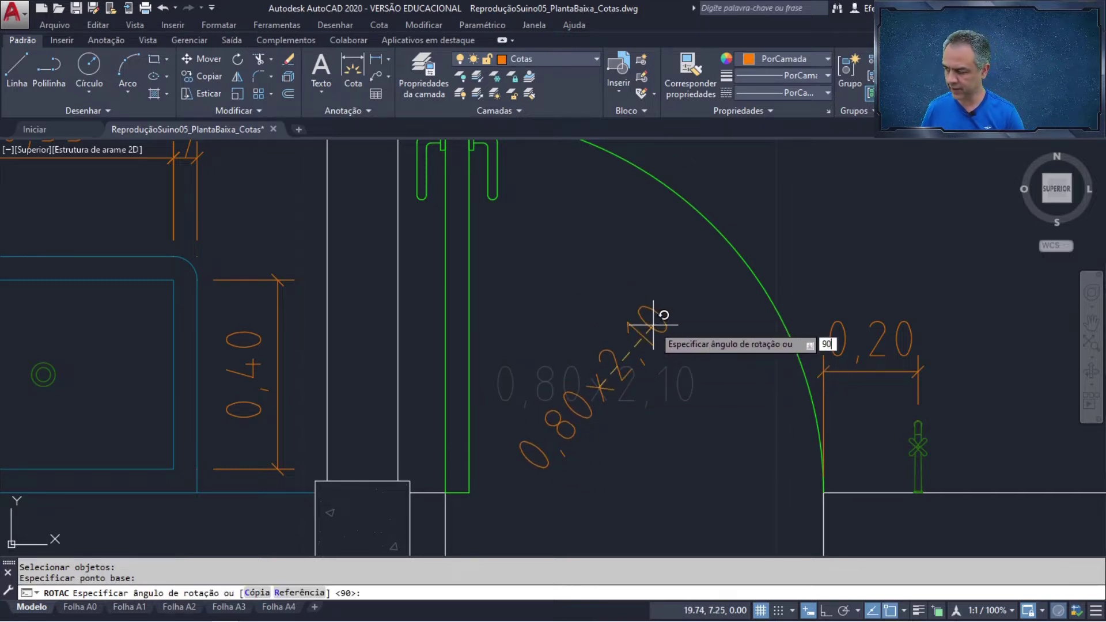
{"action": "key", "text": "Return"}
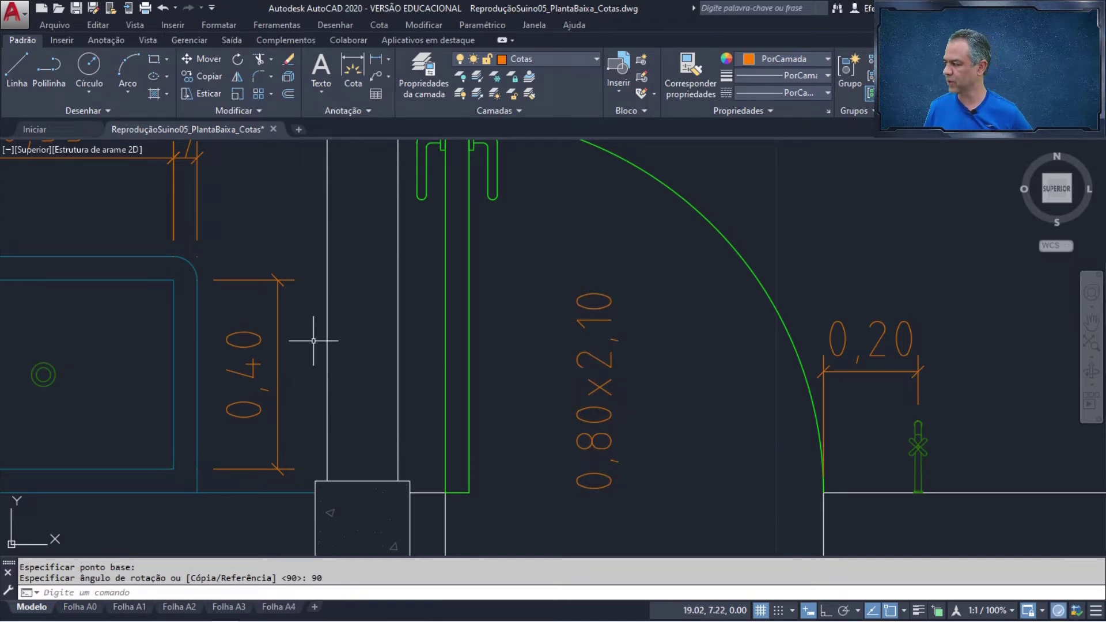
Step: Move the rotated tag by its "x" centre to @0.1<0 from the midpoint between the leaf edge's hinge end and its point level with the handle tip
{"action": "left_click", "coordinate": [209, 60]}
{"action": "scroll", "coordinate": [602, 398], "scroll_direction": "up", "scroll_amount": 3}
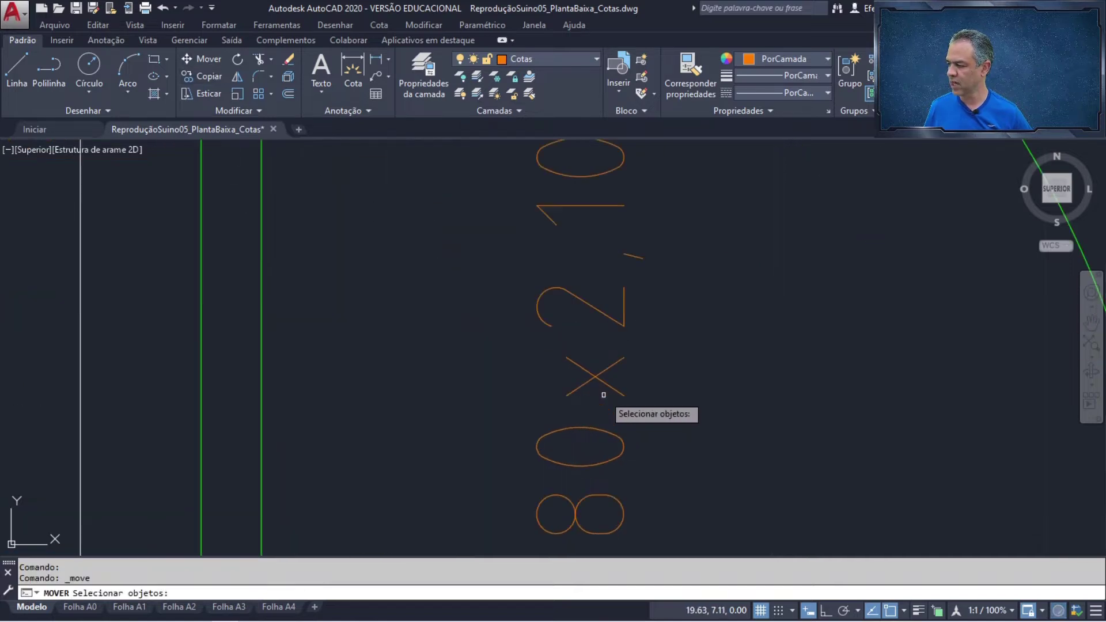
{"action": "scroll", "coordinate": [595, 261], "scroll_direction": "up", "scroll_amount": 2}
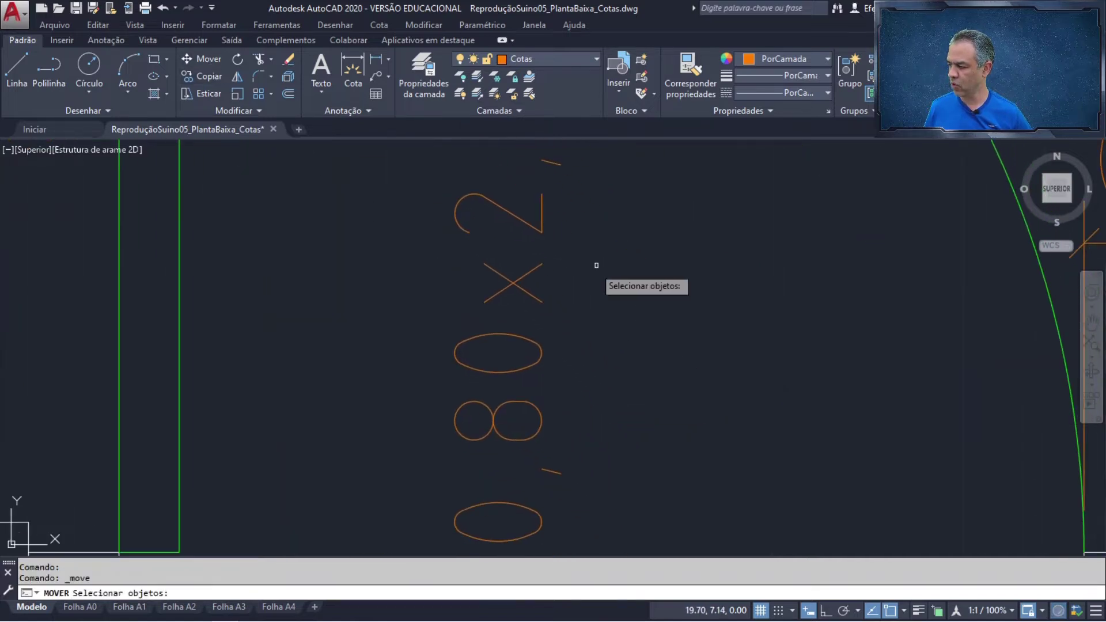
{"action": "left_click", "coordinate": [519, 273]}
{"action": "key", "text": "Return"}
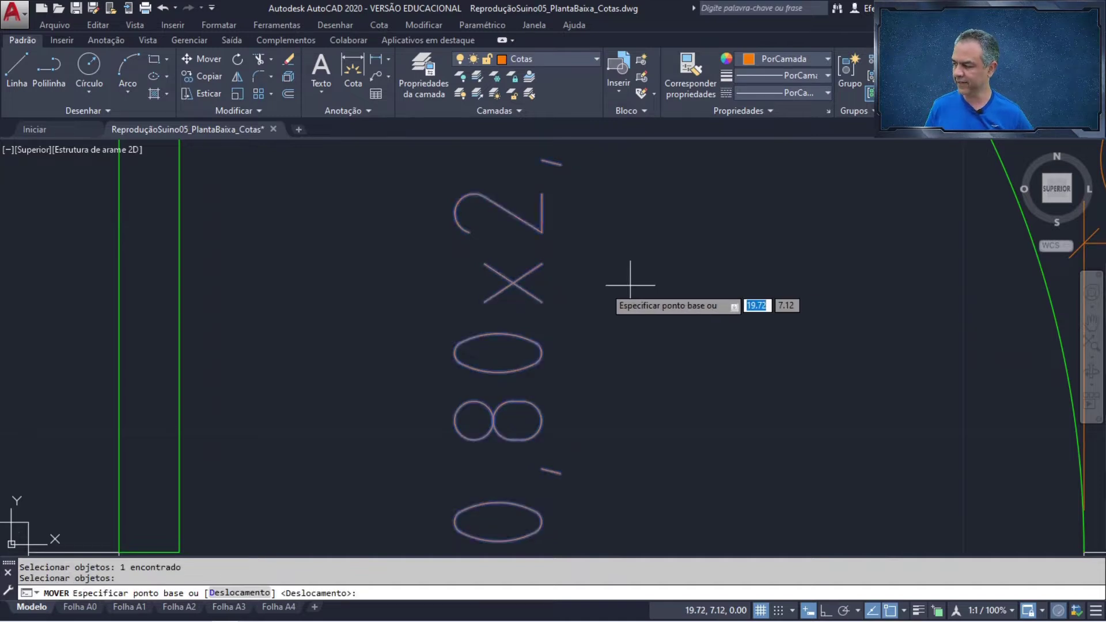
{"action": "left_click", "coordinate": [500, 282]}
{"action": "scroll", "coordinate": [506, 279], "scroll_direction": "down", "scroll_amount": 4}
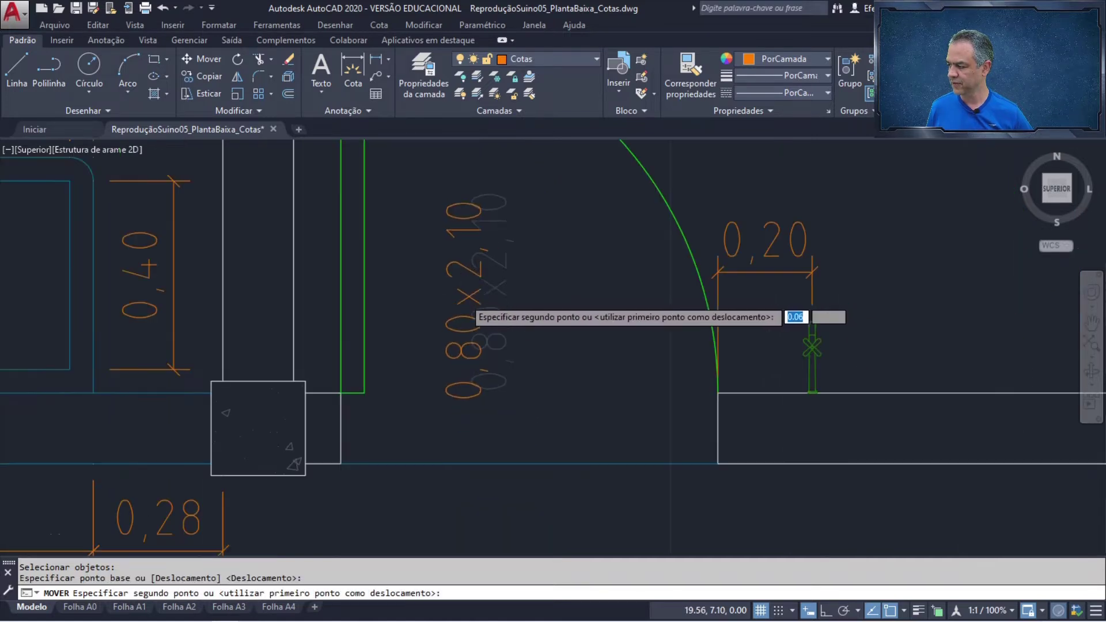
{"action": "type", "text": "de"}
{"action": "key", "text": "Return"}
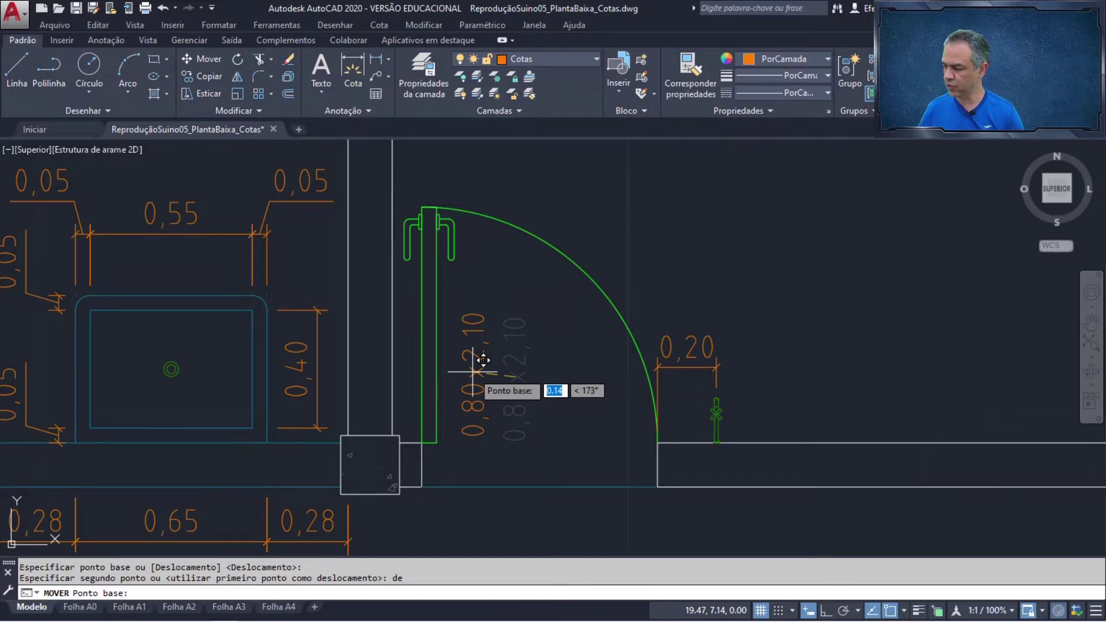
{"action": "type", "text": "2"}
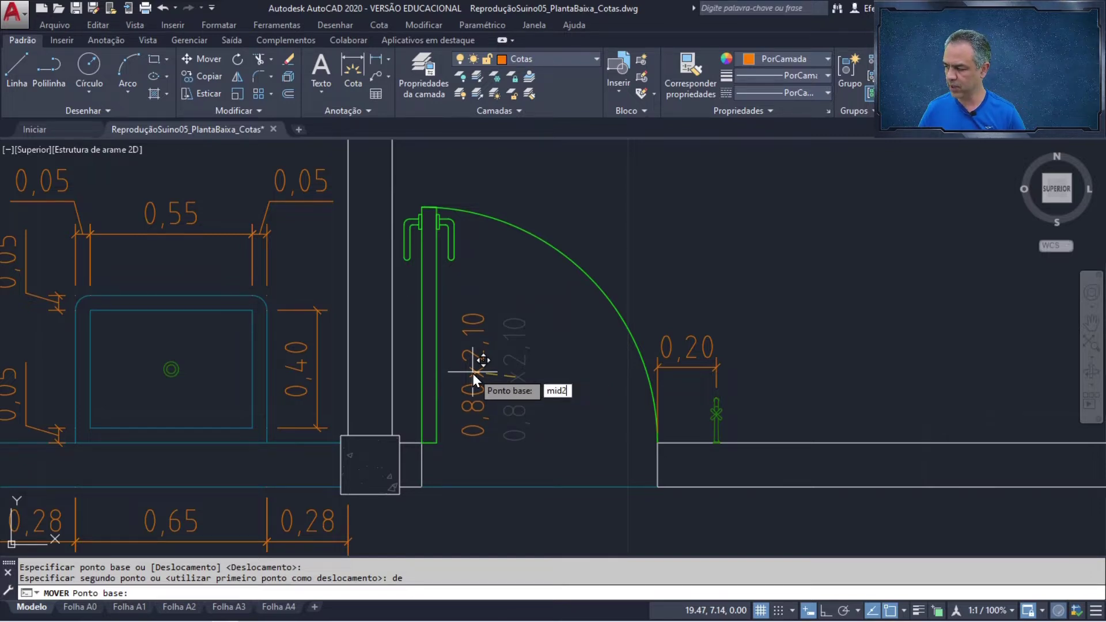
{"action": "key", "text": "Return"}
{"action": "scroll", "coordinate": [458, 297], "scroll_direction": "up", "scroll_amount": 2}
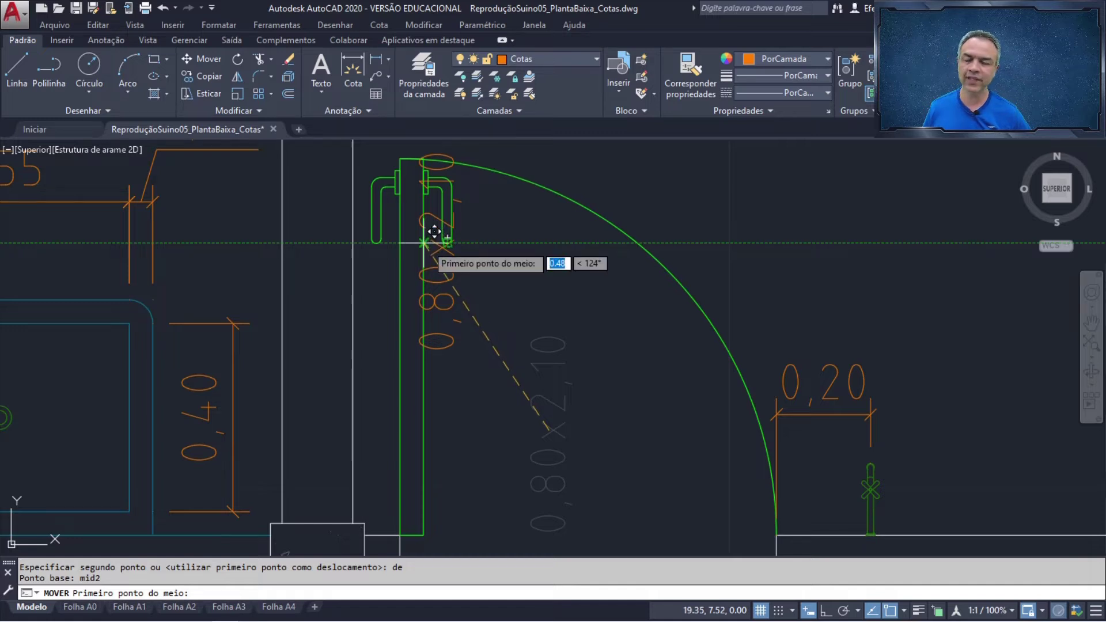
{"action": "left_click", "coordinate": [424, 243]}
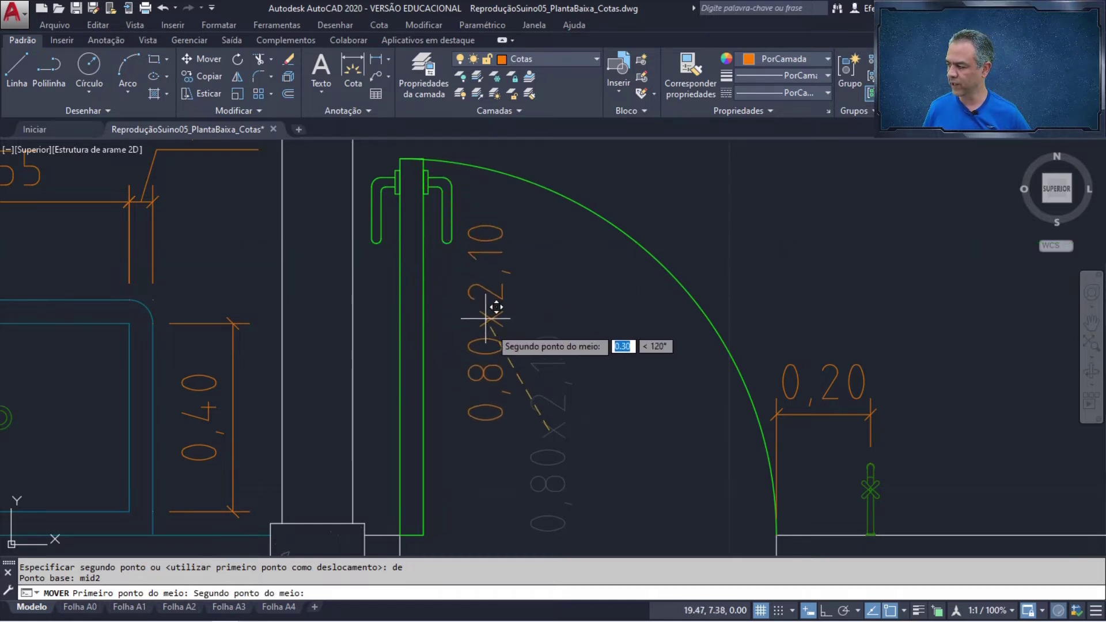
{"action": "left_click", "coordinate": [424, 532]}
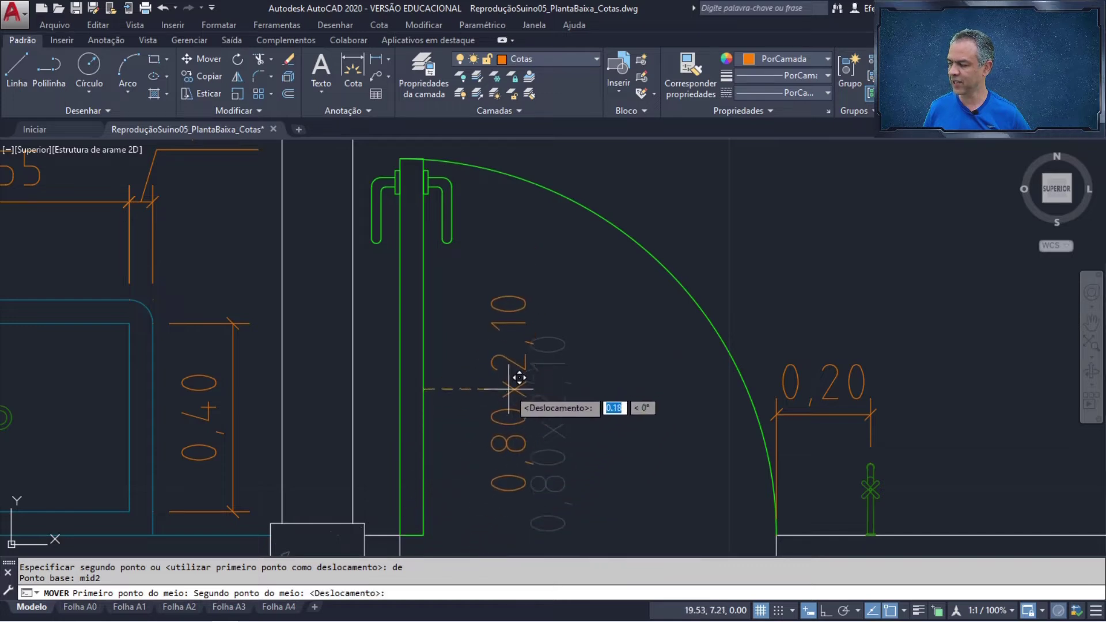
{"action": "type", "text": "@"}
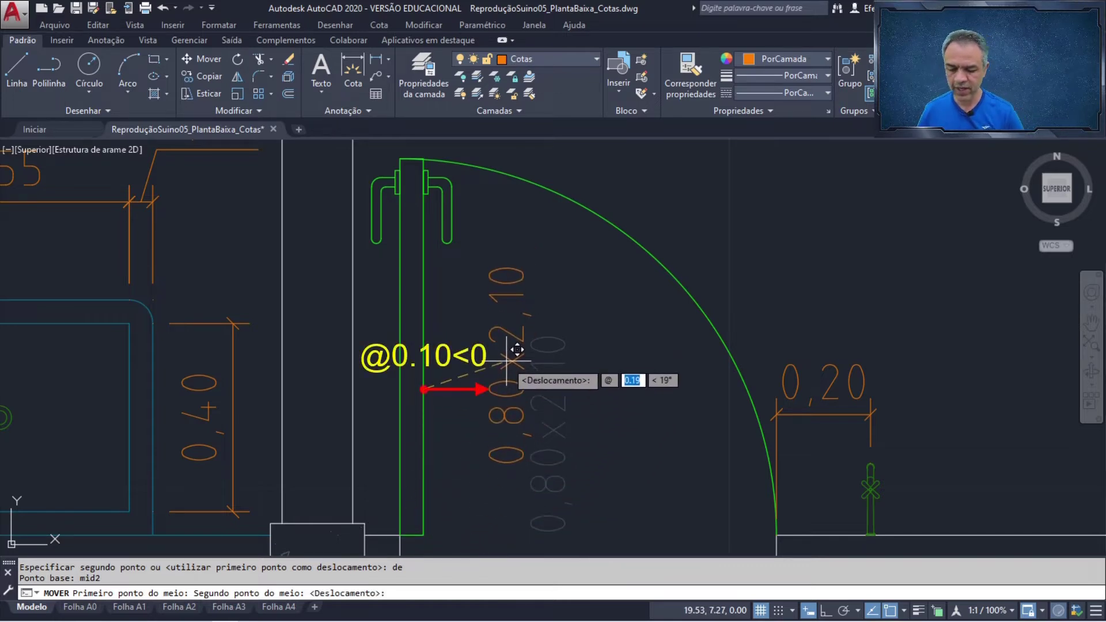
{"action": "type", "text": "0.1"}
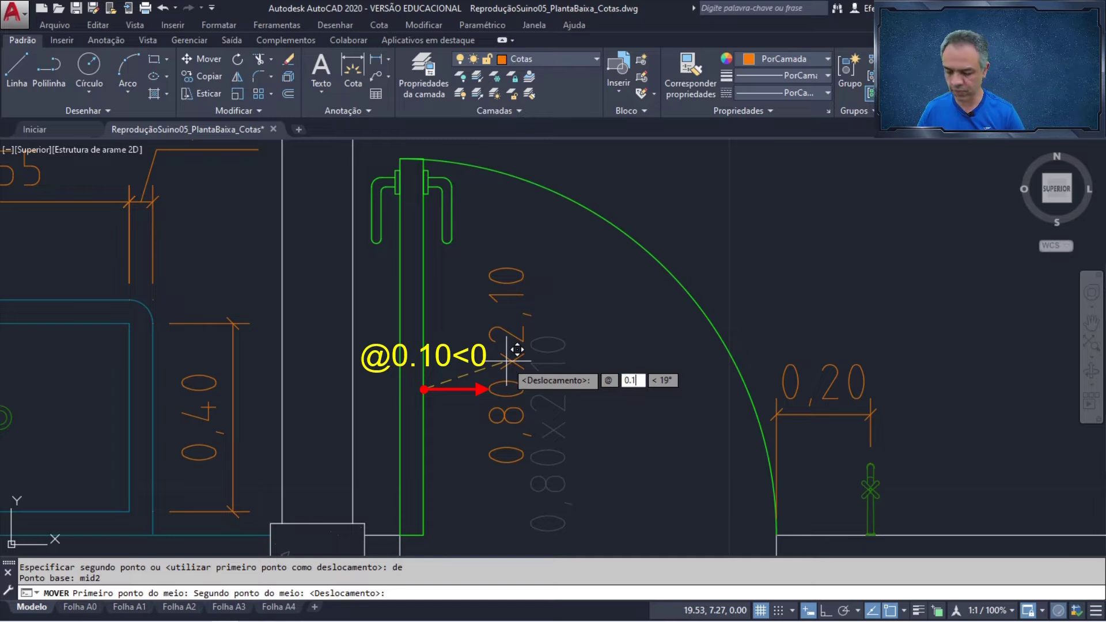
{"action": "key", "text": "Tab"}
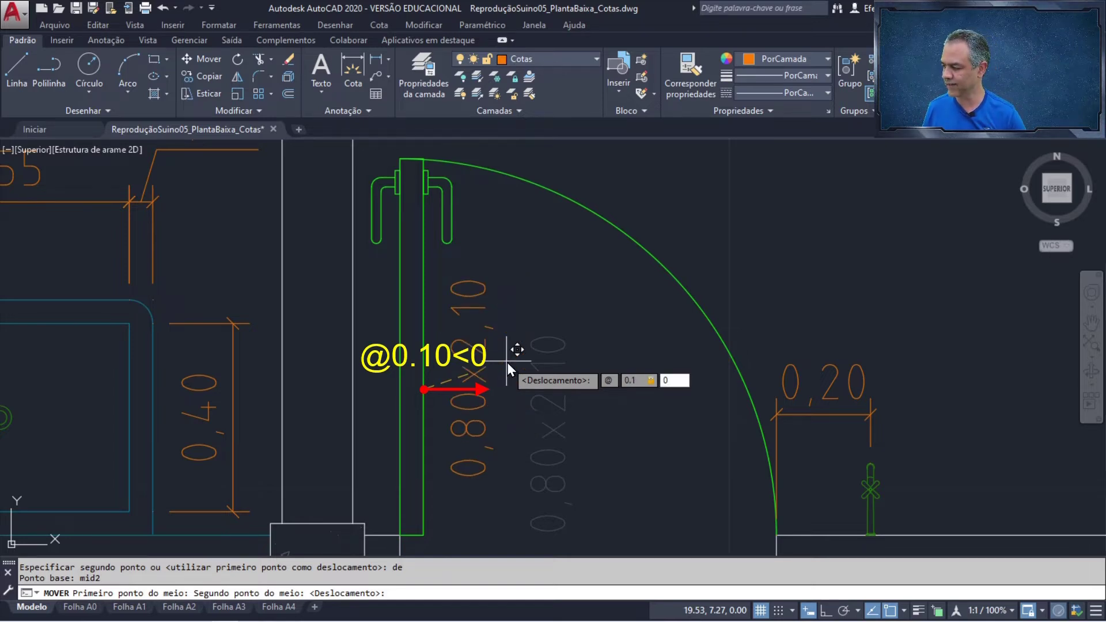
{"action": "key", "text": "Return"}
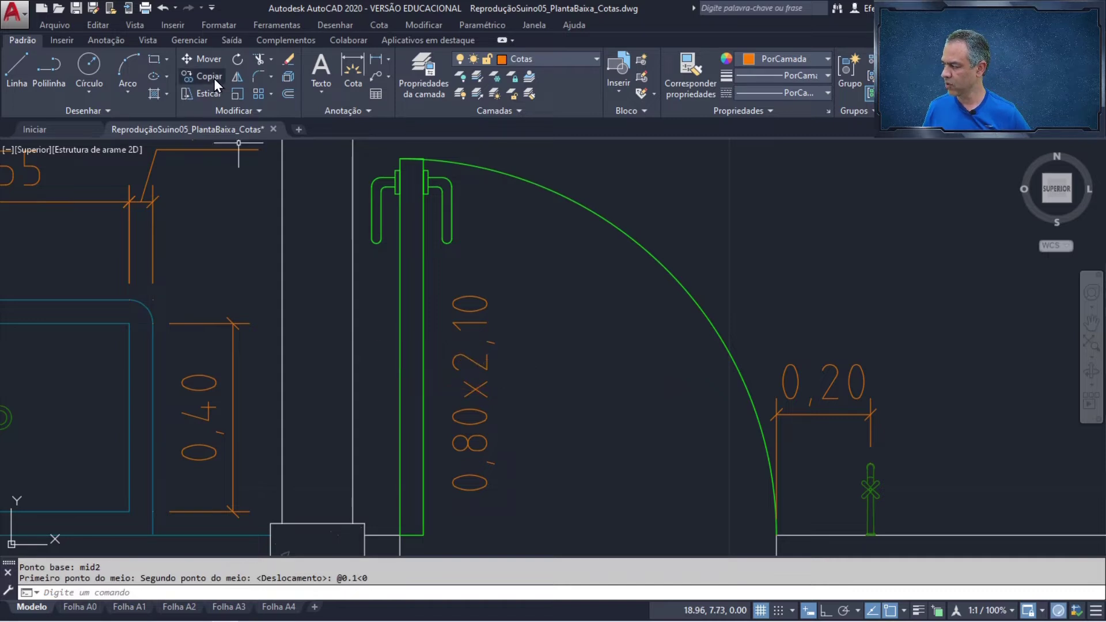
Step: Copy the tag by its "x" centre to the next door below, @0.1<0 from the midpoint between the leaf's hinge end and handle-tip level
{"action": "left_click", "coordinate": [212, 76]}
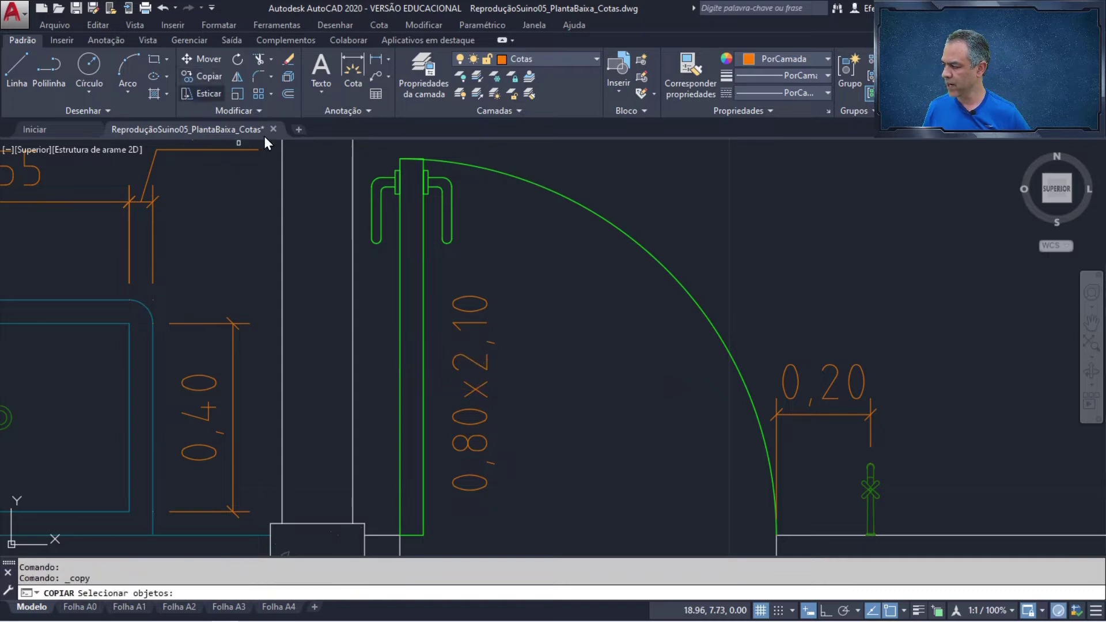
{"action": "left_click", "coordinate": [465, 360]}
{"action": "key", "text": "Return"}
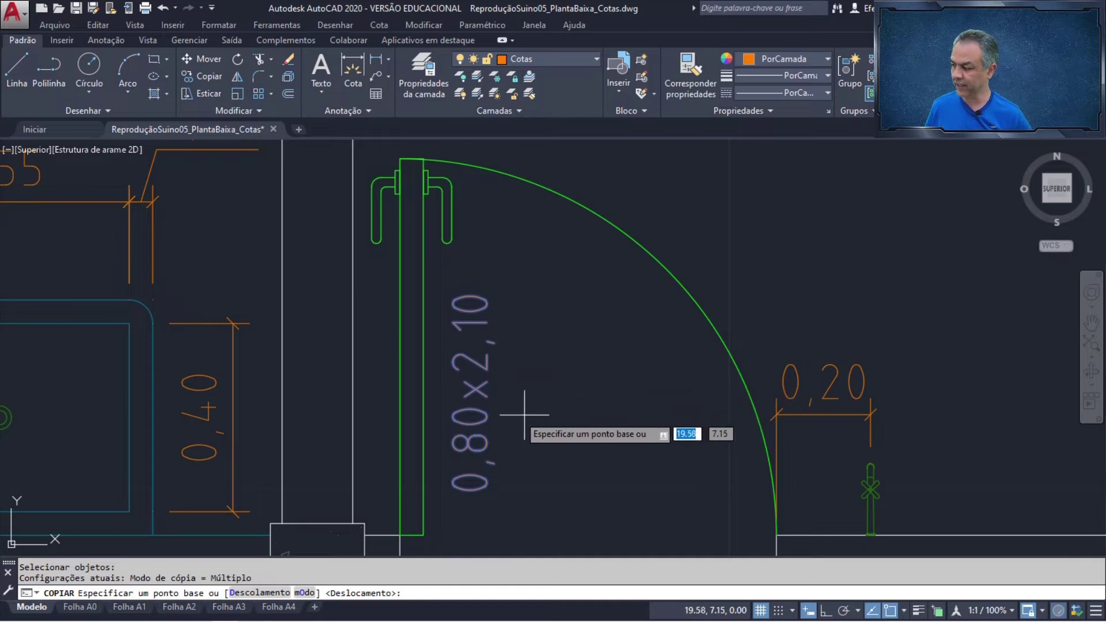
{"action": "scroll", "coordinate": [470, 403], "scroll_direction": "up", "scroll_amount": 5}
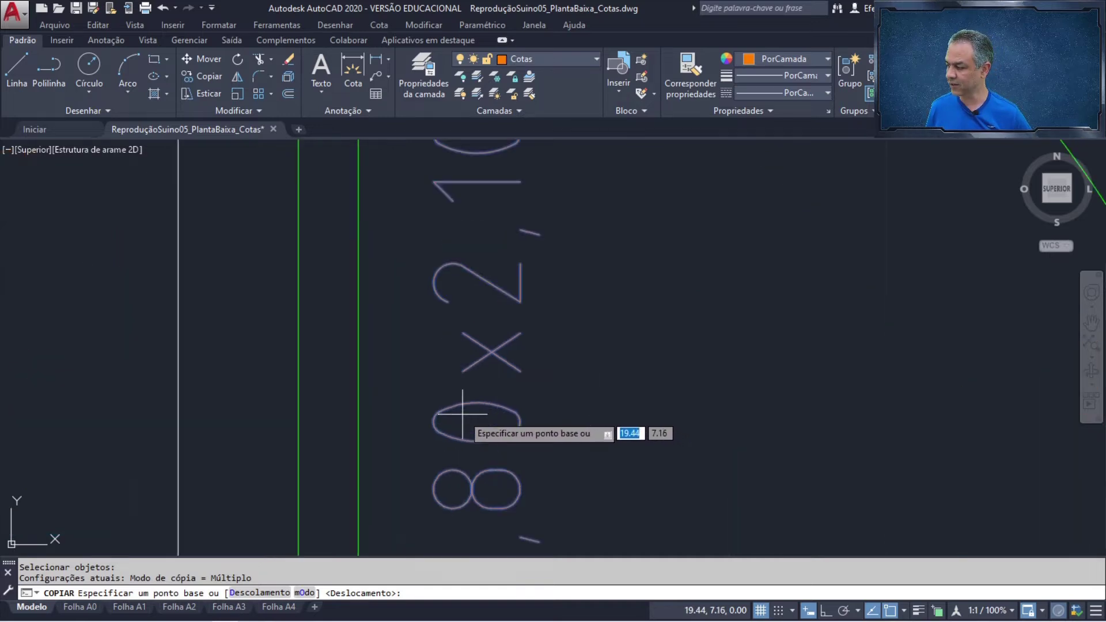
{"action": "left_click", "coordinate": [478, 352]}
{"action": "scroll", "coordinate": [531, 352], "scroll_direction": "down", "scroll_amount": 8}
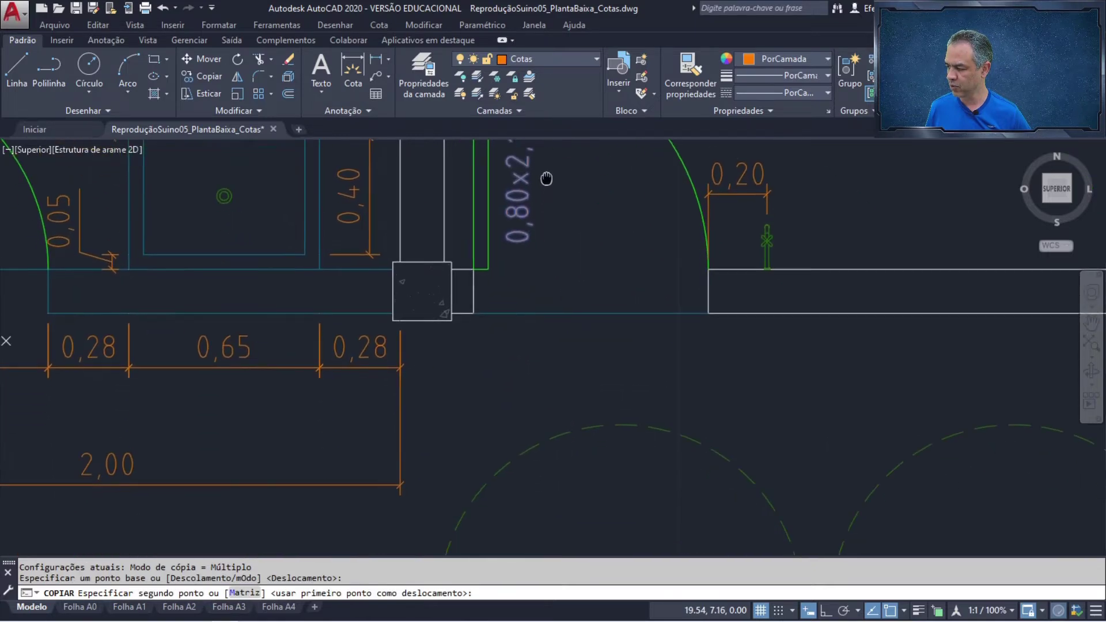
{"action": "scroll", "coordinate": [559, 423], "scroll_direction": "up", "scroll_amount": 2}
{"action": "middle_click_drag", "start_coordinate": [549, 473], "coordinate": [483, 239]}
{"action": "middle_click_drag", "start_coordinate": [496, 415], "coordinate": [494, 308]}
{"action": "scroll", "coordinate": [486, 343], "scroll_direction": "up", "scroll_amount": 4}
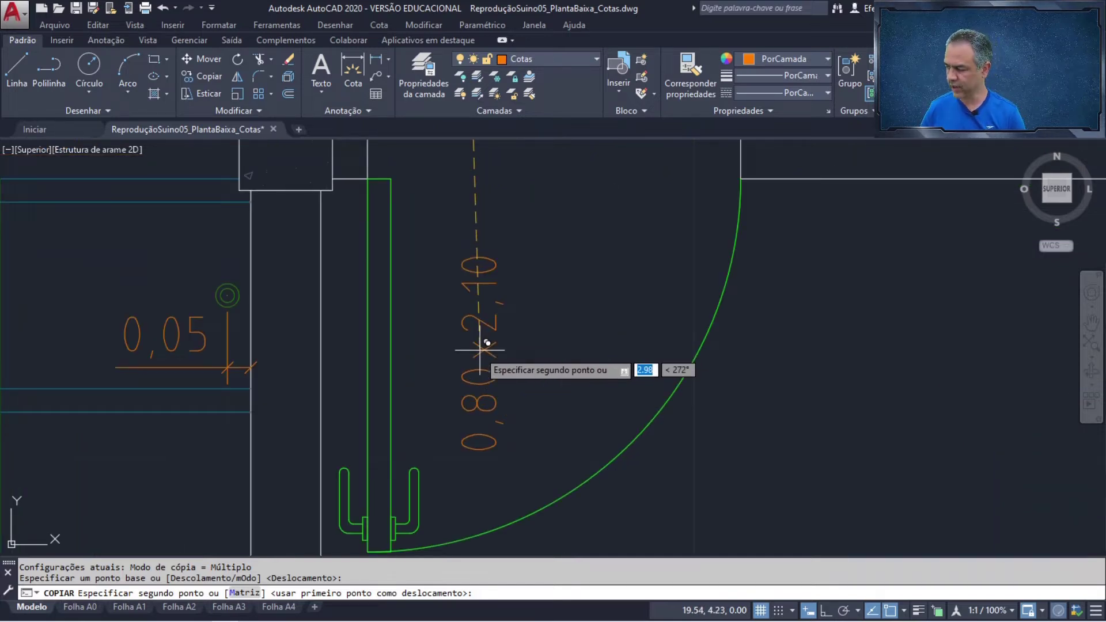
{"action": "type", "text": "de"}
{"action": "key", "text": "Return"}
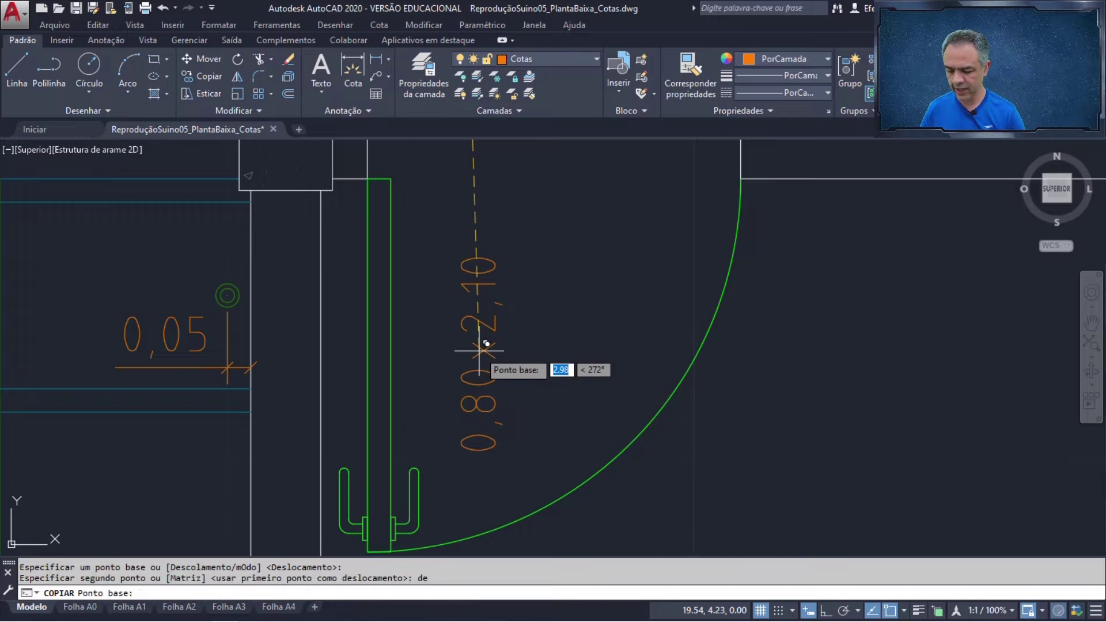
{"action": "type", "text": "mid2"}
{"action": "key", "text": "Return"}
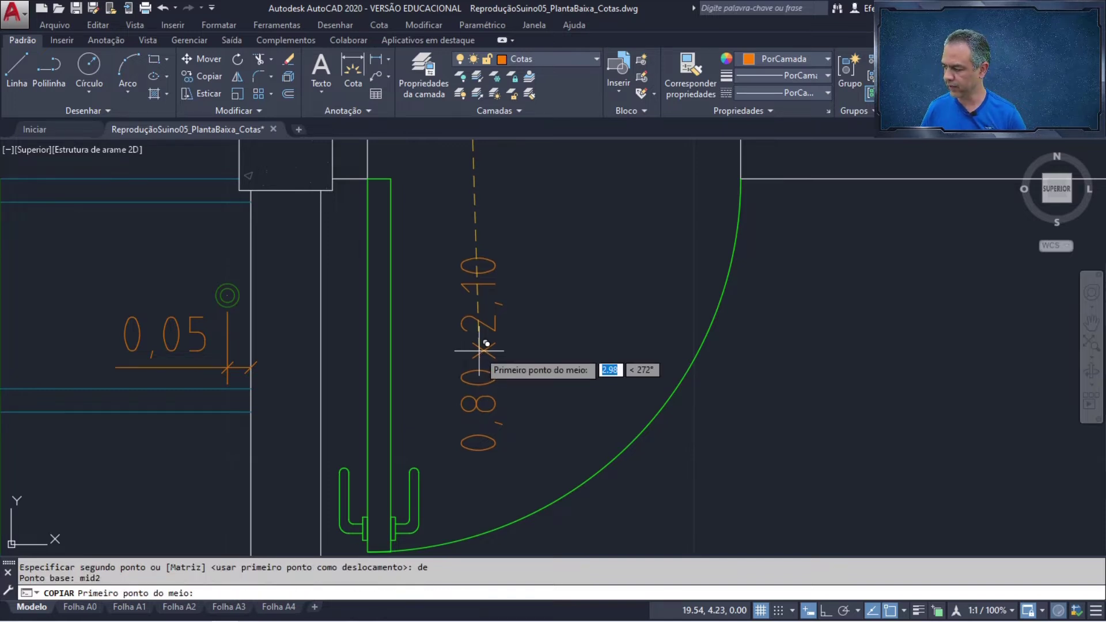
{"action": "left_click", "coordinate": [402, 167]}
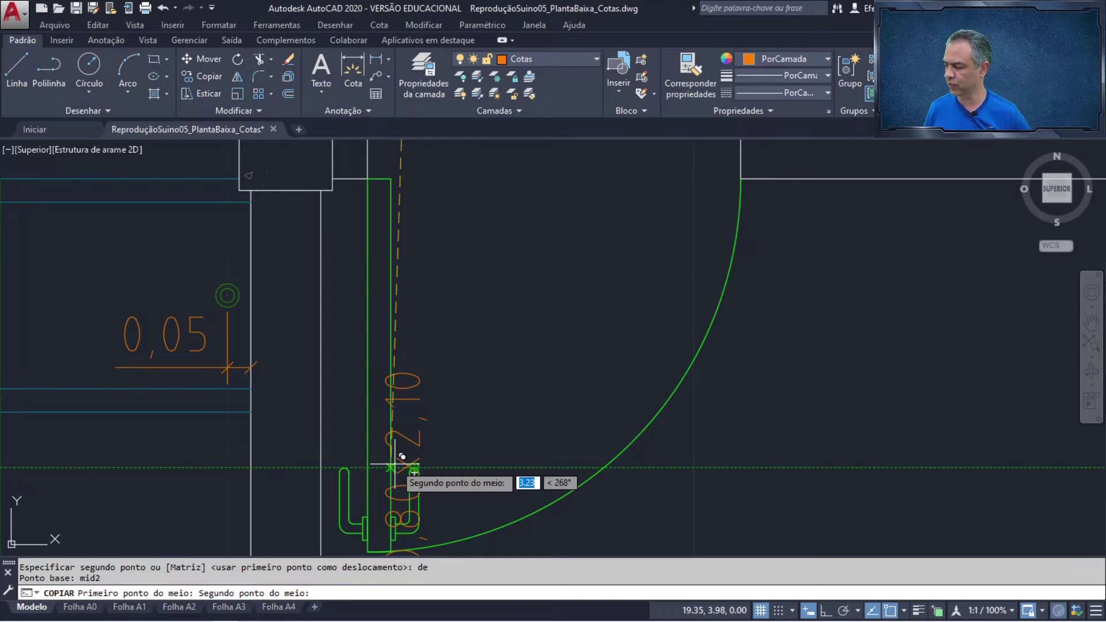
{"action": "left_click", "coordinate": [402, 456]}
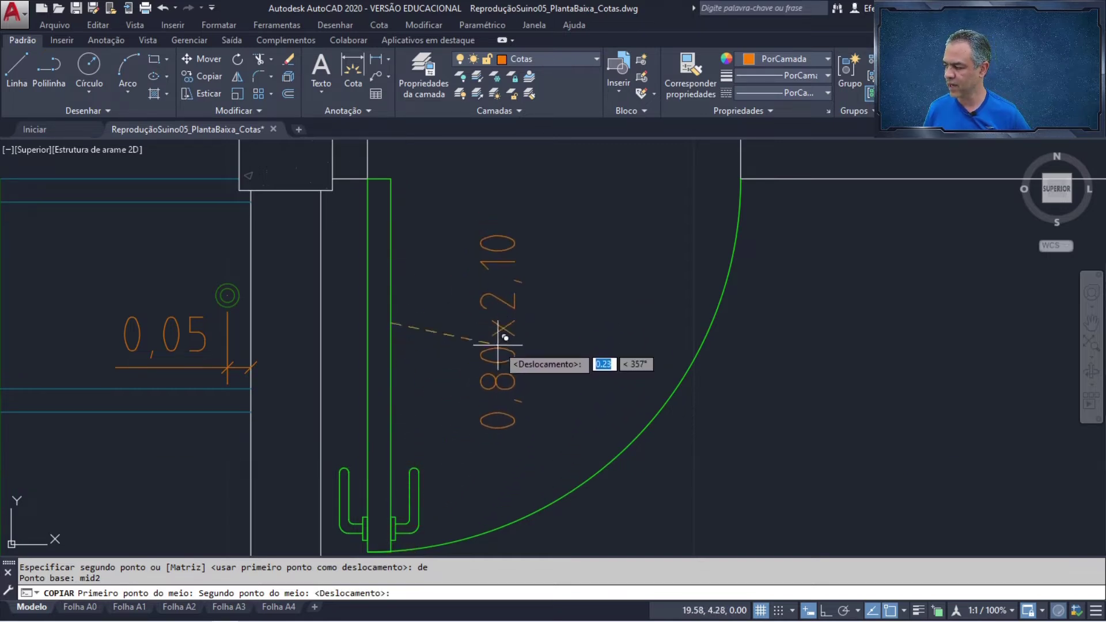
{"action": "type", "text": "@"}
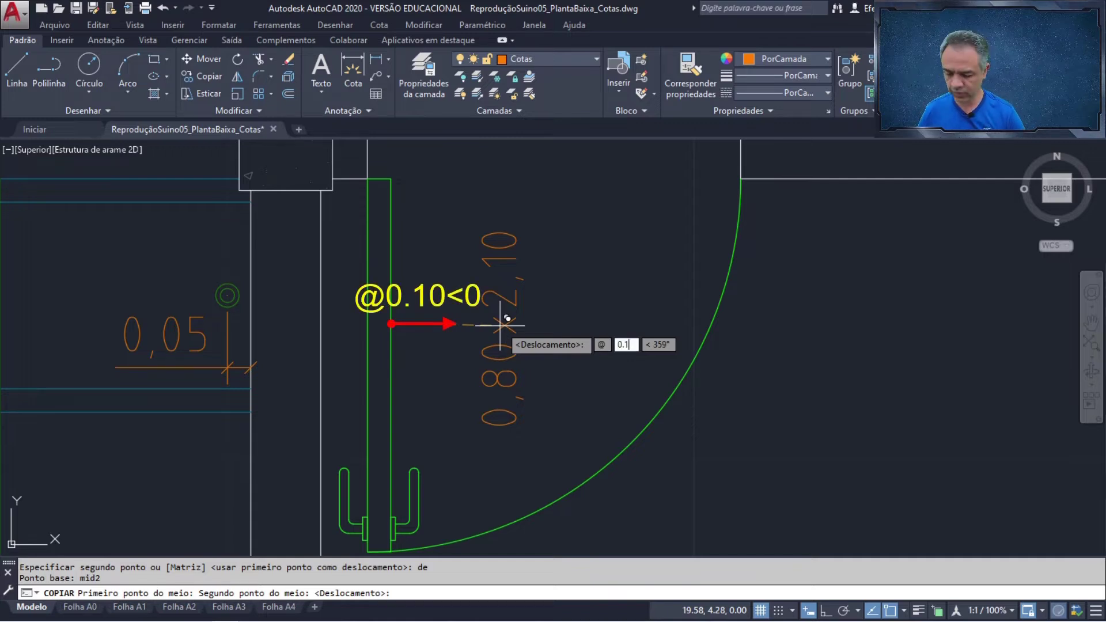
{"action": "key", "text": "Tab"}
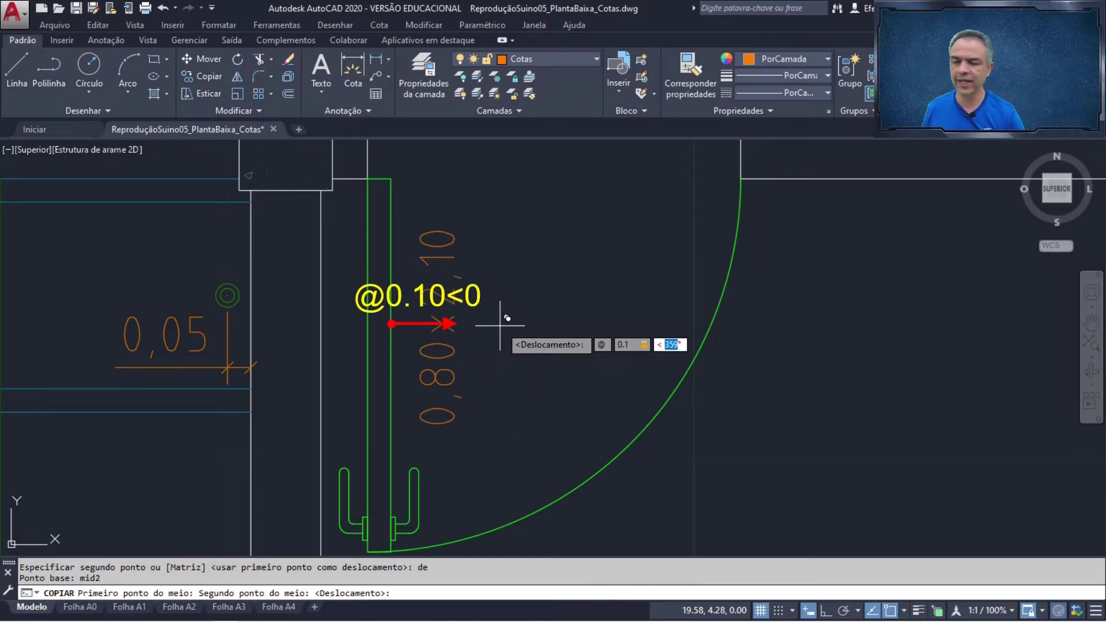
{"action": "type", "text": "0"}
{"action": "key", "text": "Return"}
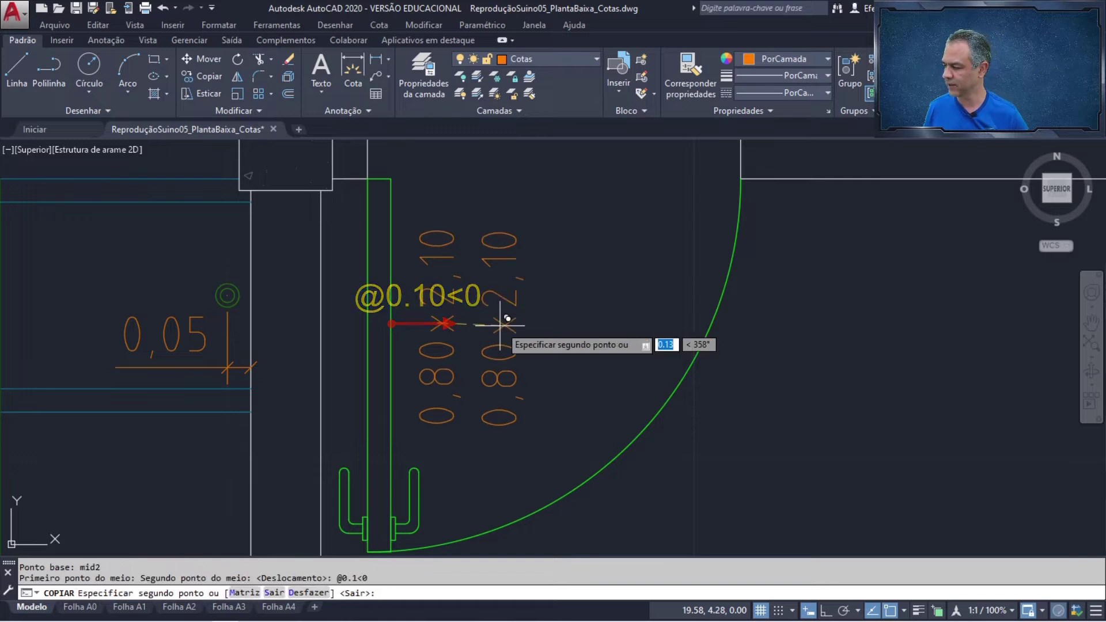
{"action": "key", "text": "Return"}
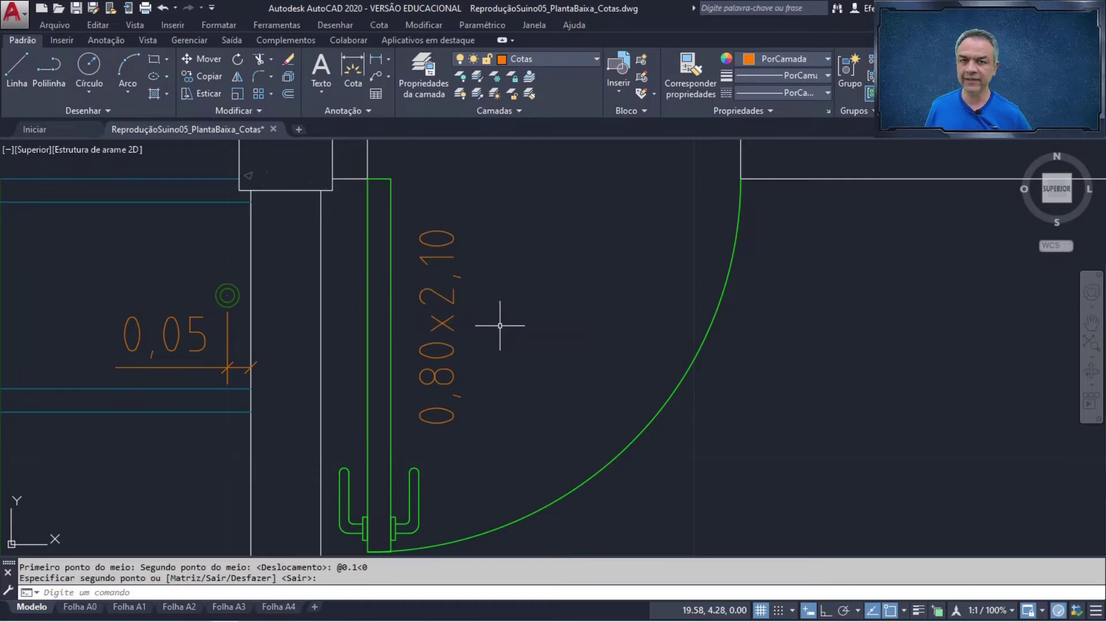
Step: Copy the second door's tag from its leaf's inner hinge corner to the matching corner of the lower-right bathroom door
{"action": "left_click", "coordinate": [214, 74]}
{"action": "left_click", "coordinate": [458, 248]}
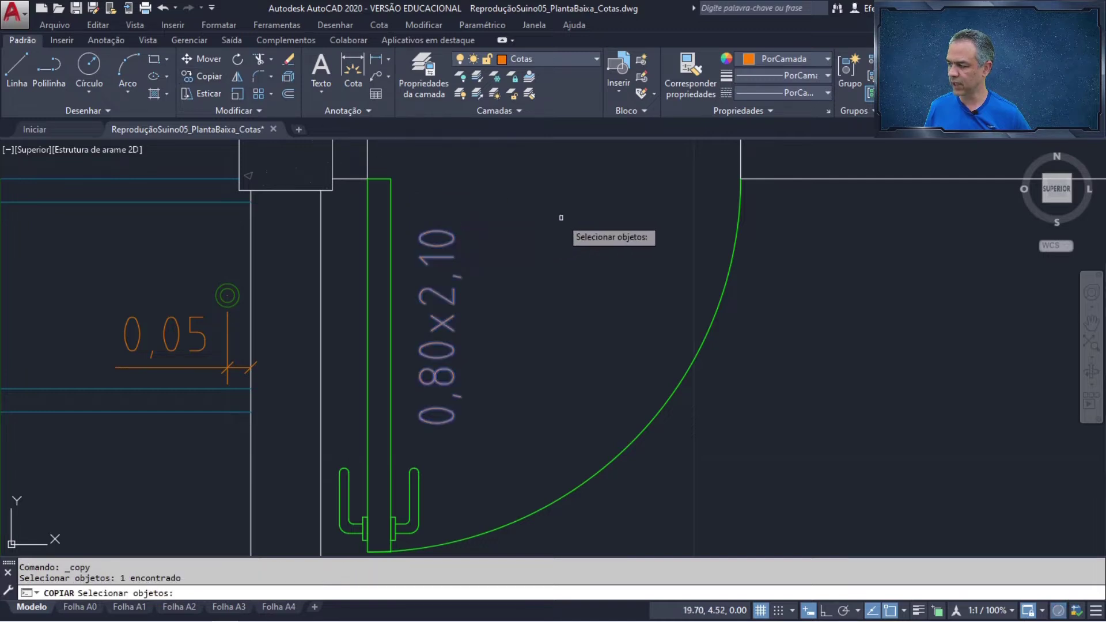
{"action": "key", "text": "Return"}
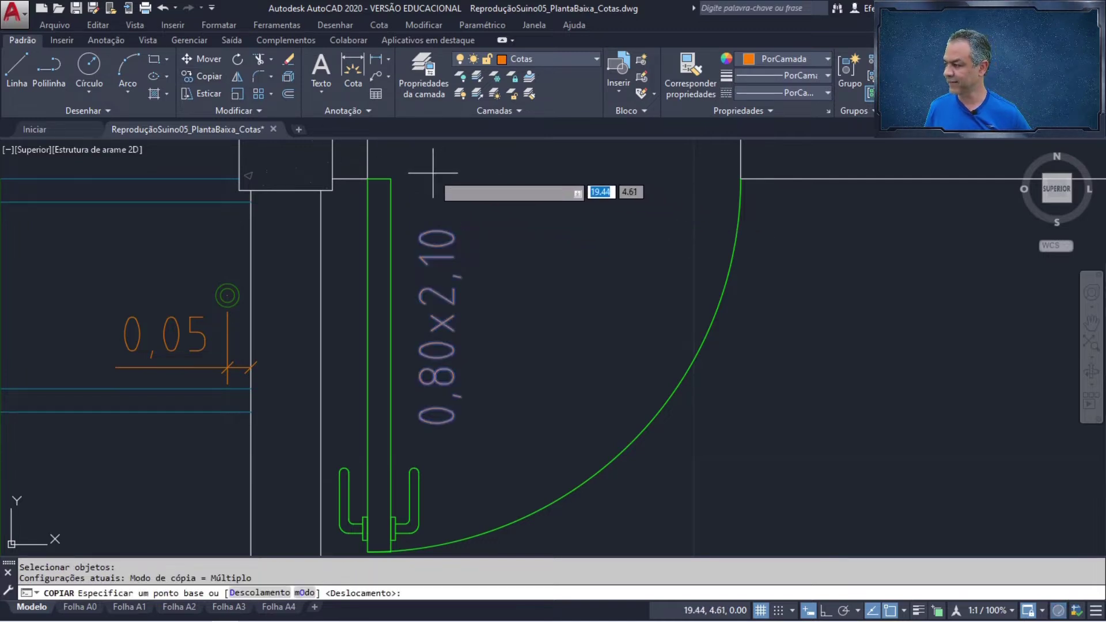
{"action": "left_click", "coordinate": [391, 178]}
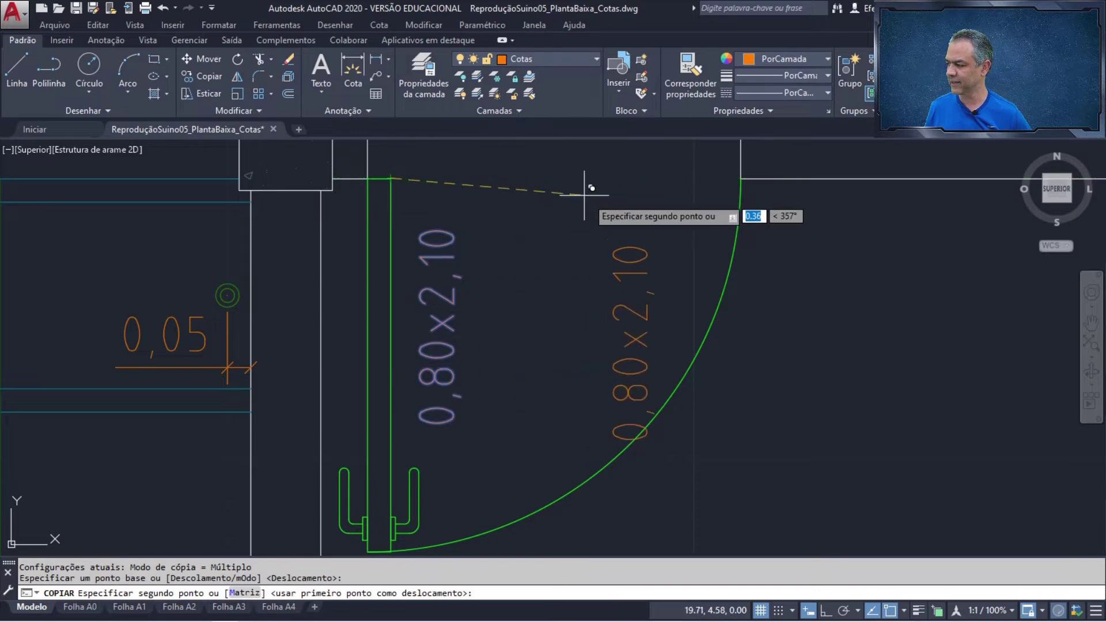
{"action": "scroll", "coordinate": [698, 291], "scroll_direction": "down", "scroll_amount": 3}
{"action": "scroll", "coordinate": [807, 333], "scroll_direction": "up", "scroll_amount": 2}
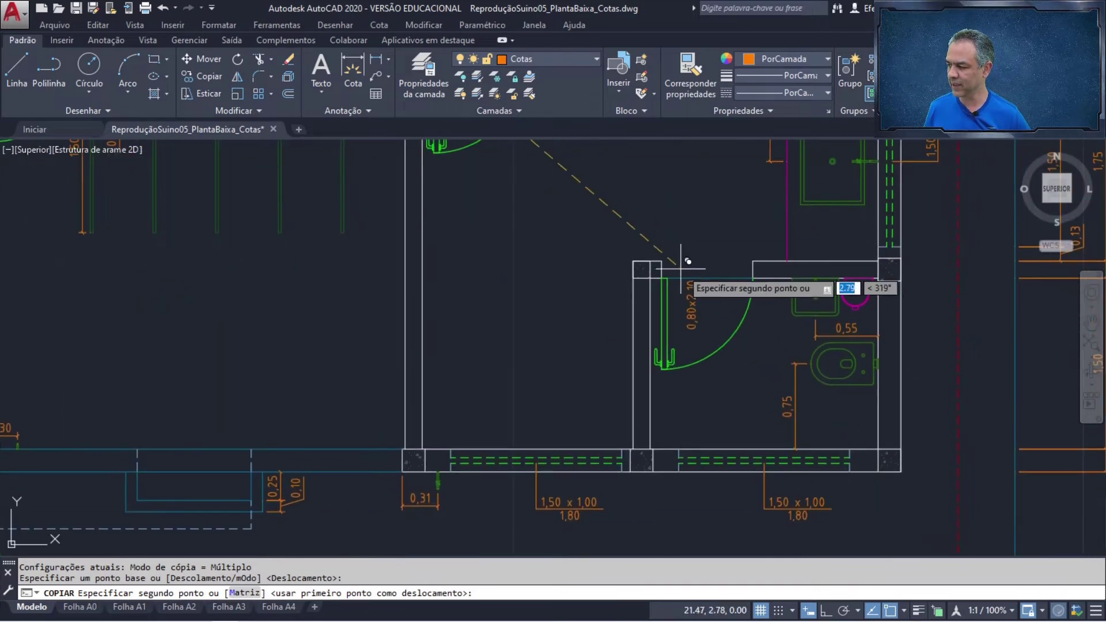
{"action": "scroll", "coordinate": [653, 277], "scroll_direction": "up", "scroll_amount": 4}
{"action": "left_click", "coordinate": [641, 289]}
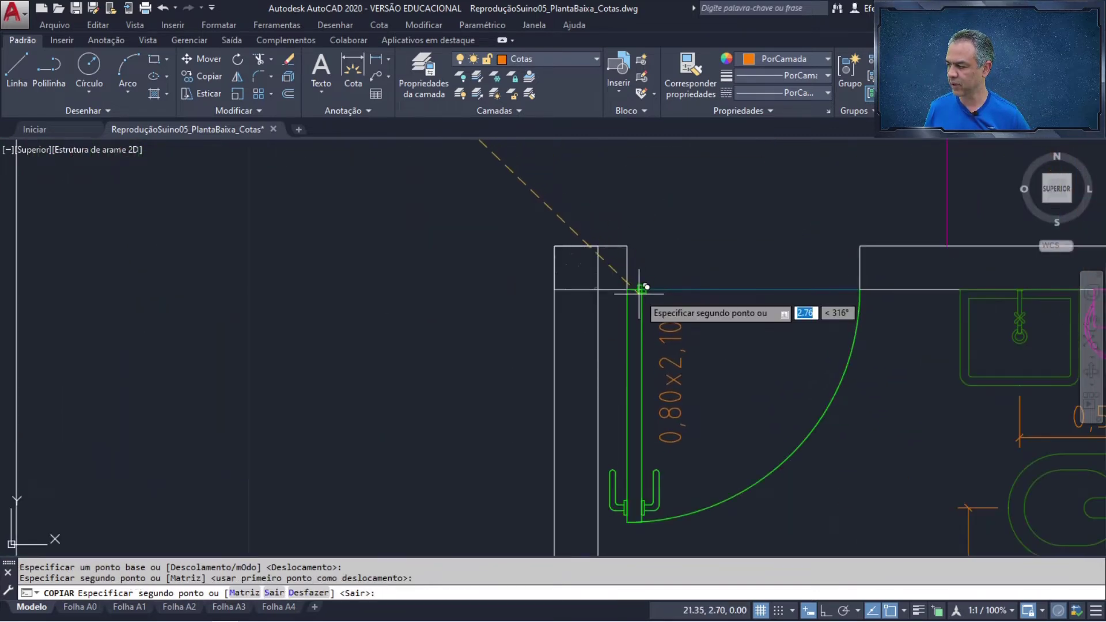
Step: Copy the vertical door tag to a free spot beside the hinge end of the upper leaf of the plan's right-hand double door
{"action": "scroll", "coordinate": [700, 247], "scroll_direction": "down", "scroll_amount": 2}
{"action": "middle_click_drag", "start_coordinate": [719, 180], "coordinate": [616, 481]}
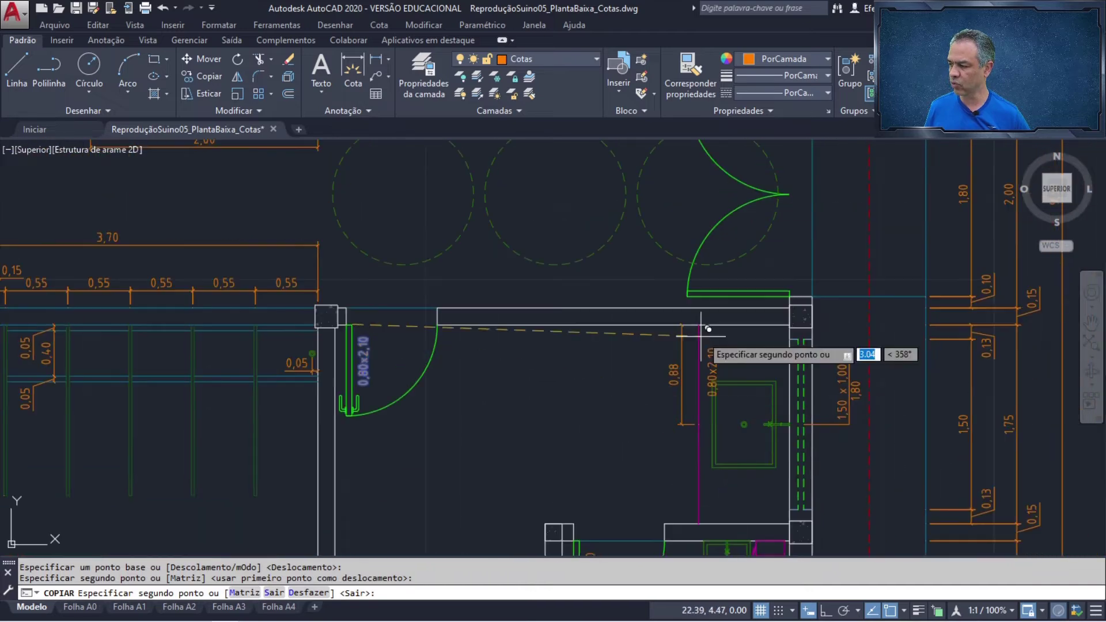
{"action": "scroll", "coordinate": [701, 334], "scroll_direction": "down", "scroll_amount": 2}
{"action": "middle_click_drag", "start_coordinate": [758, 271], "coordinate": [584, 307]}
{"action": "scroll", "coordinate": [559, 324], "scroll_direction": "up", "scroll_amount": 2}
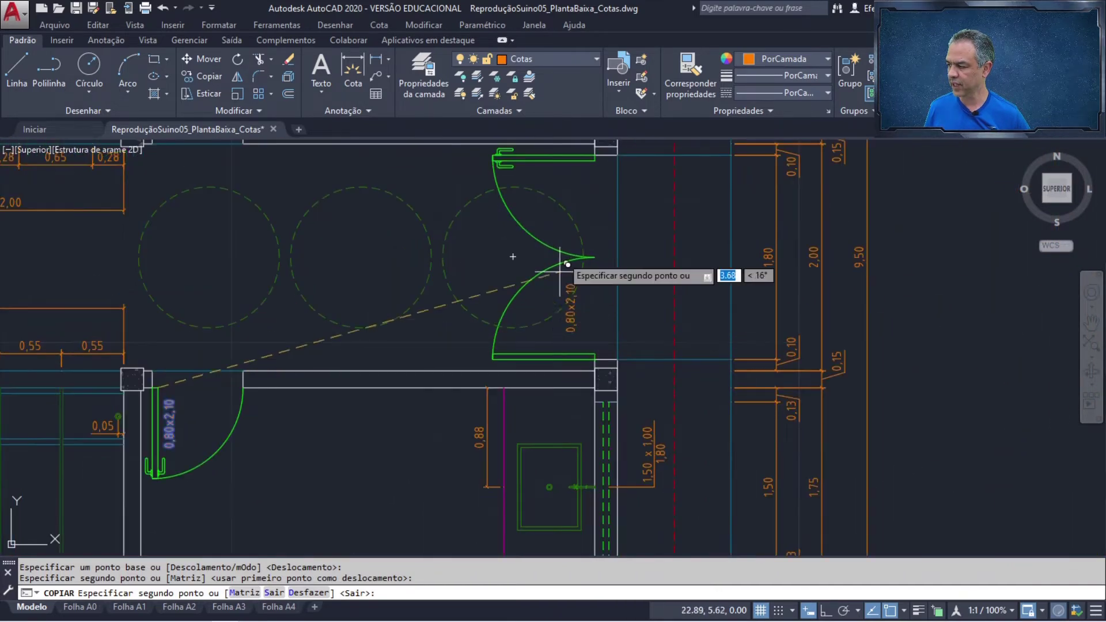
{"action": "middle_click_drag", "start_coordinate": [558, 170], "coordinate": [537, 310]}
{"action": "scroll", "coordinate": [537, 310], "scroll_direction": "up", "scroll_amount": 4}
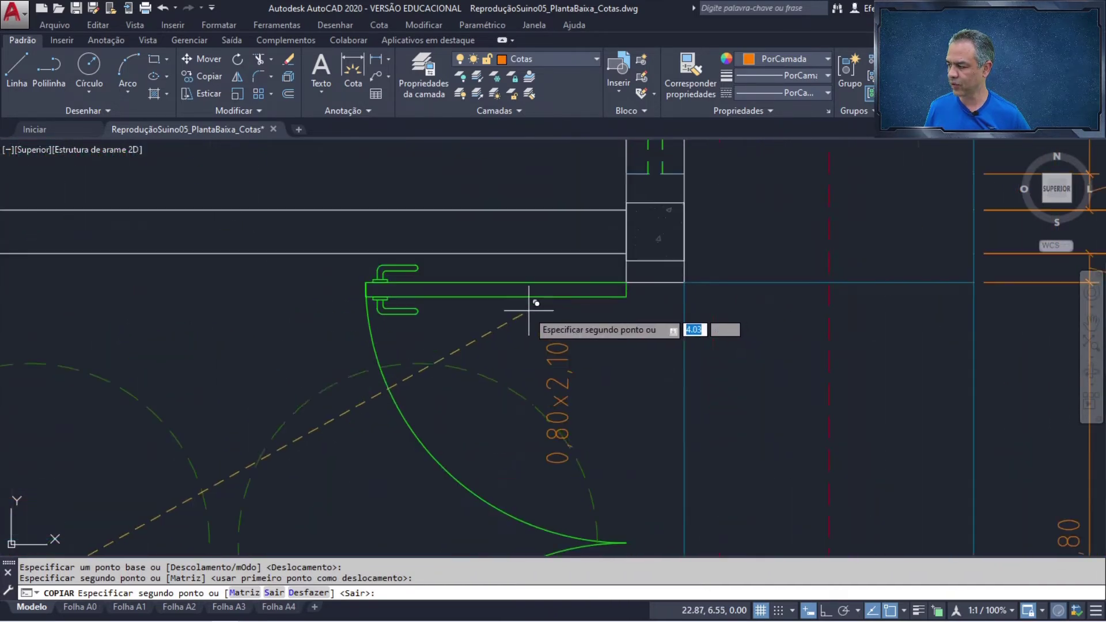
{"action": "left_click", "coordinate": [487, 250]}
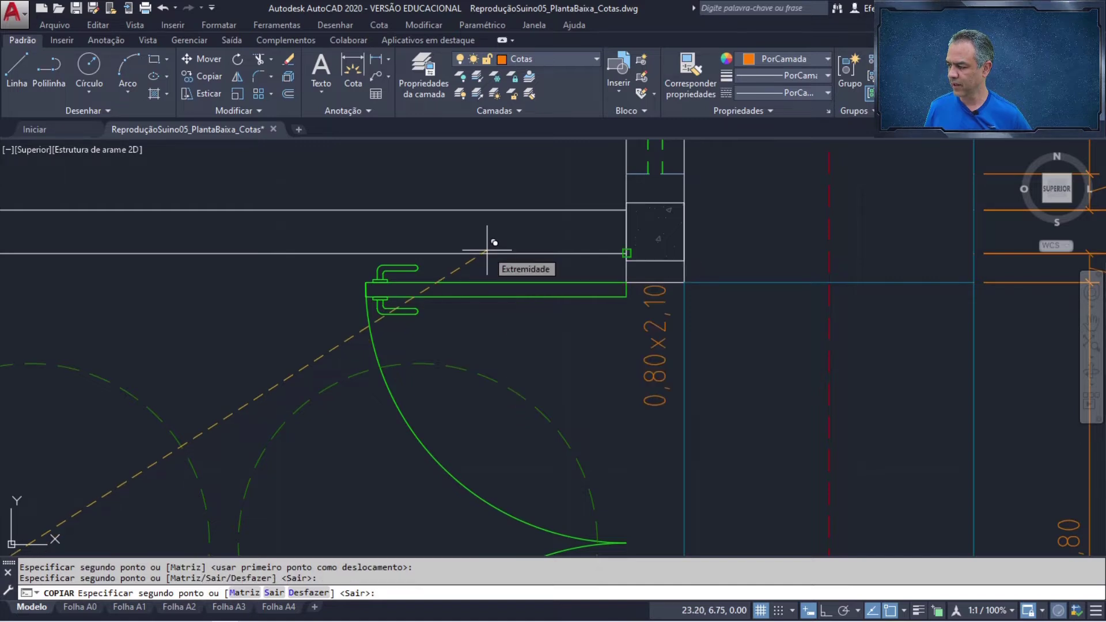
{"action": "key", "text": "Return"}
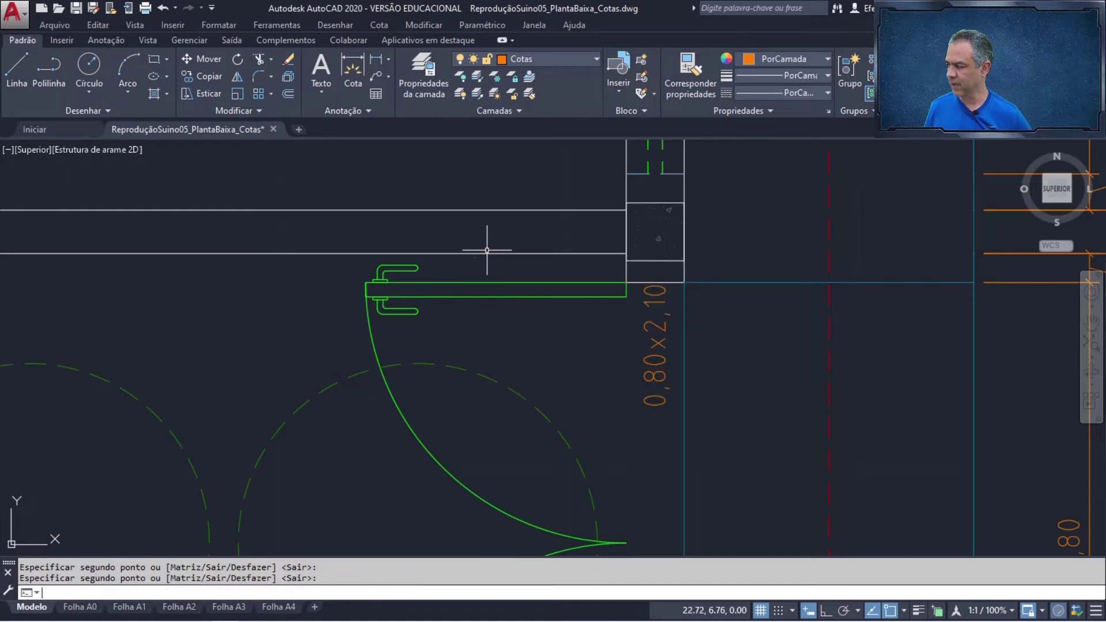
Step: Rotate the copied 0,80x2,10 tag by 270° about the centre of its "x"
{"action": "left_click", "coordinate": [238, 60]}
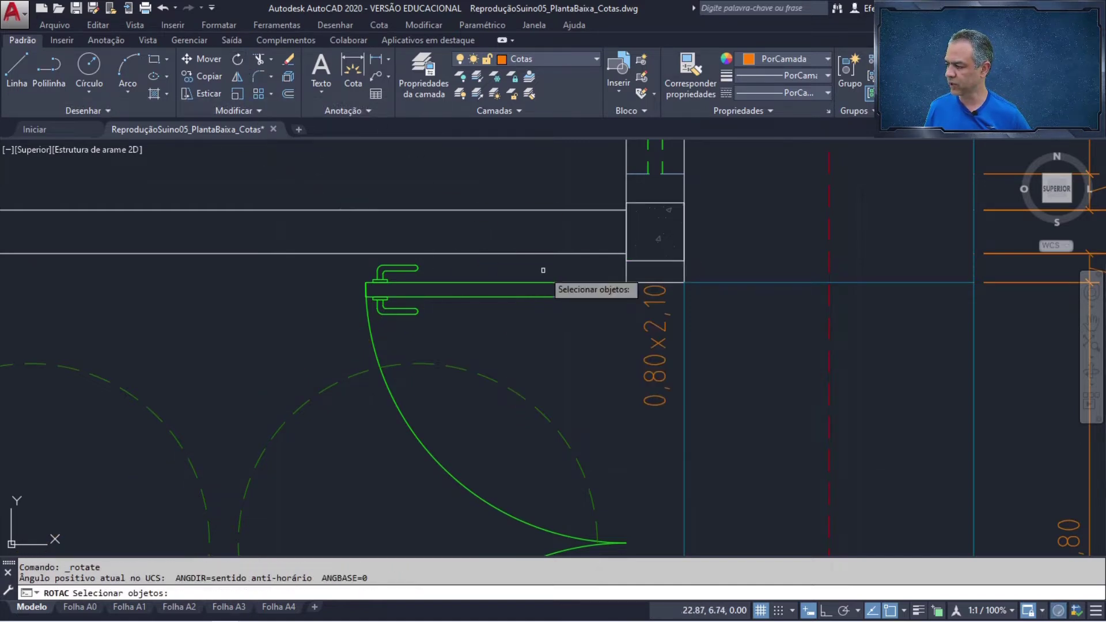
{"action": "left_click", "coordinate": [662, 340]}
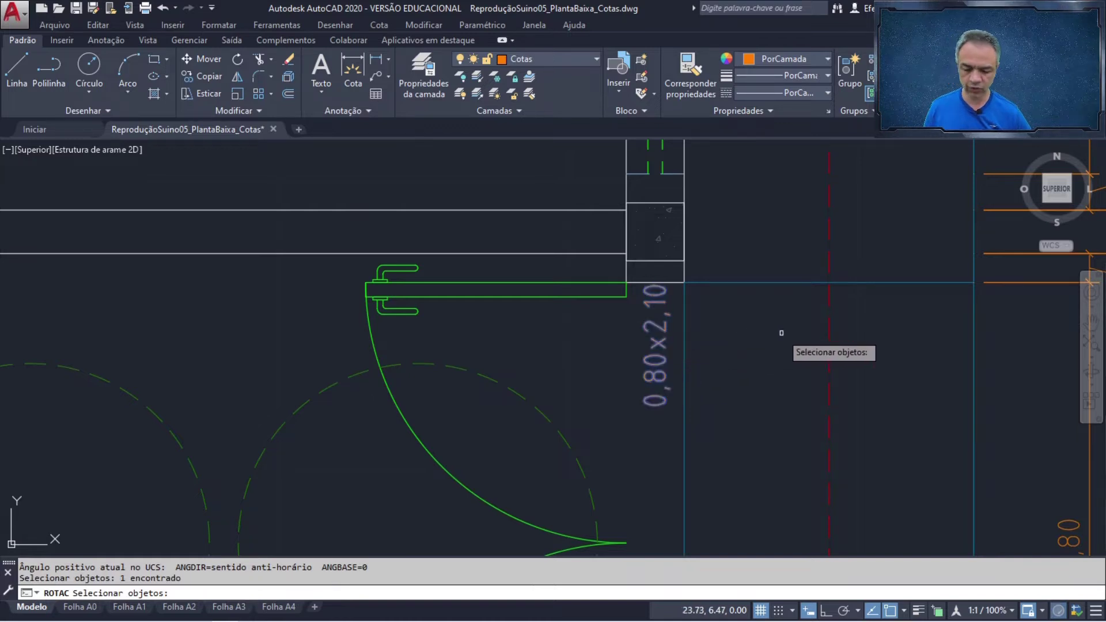
{"action": "key", "text": "Return"}
{"action": "scroll", "coordinate": [663, 340], "scroll_direction": "up", "scroll_amount": 6}
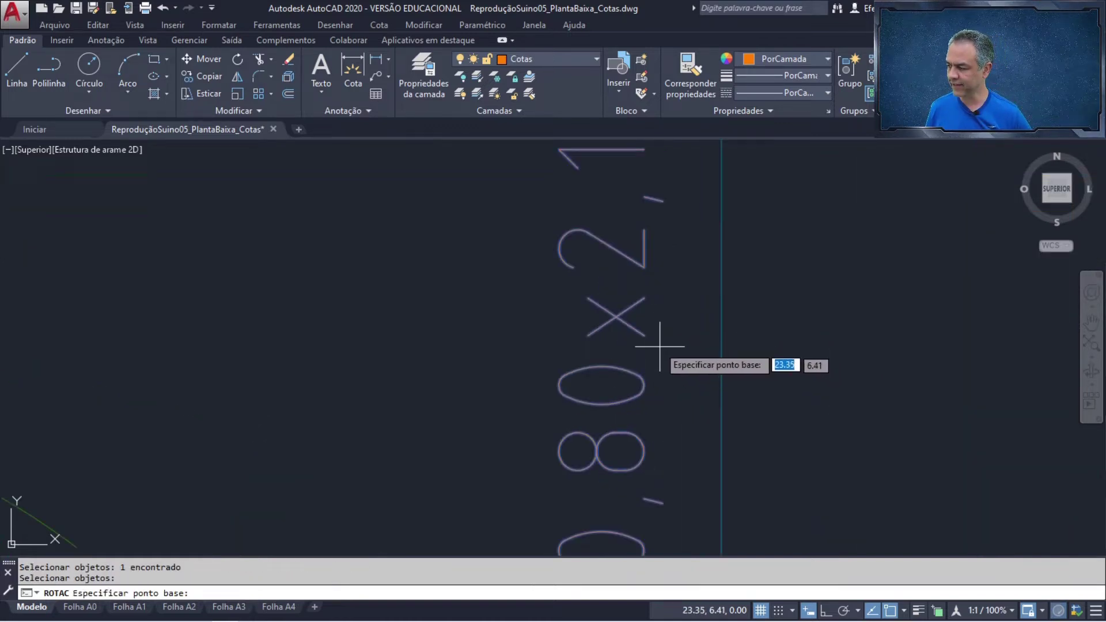
{"action": "left_click", "coordinate": [616, 316]}
{"action": "scroll", "coordinate": [610, 315], "scroll_direction": "down", "scroll_amount": 4}
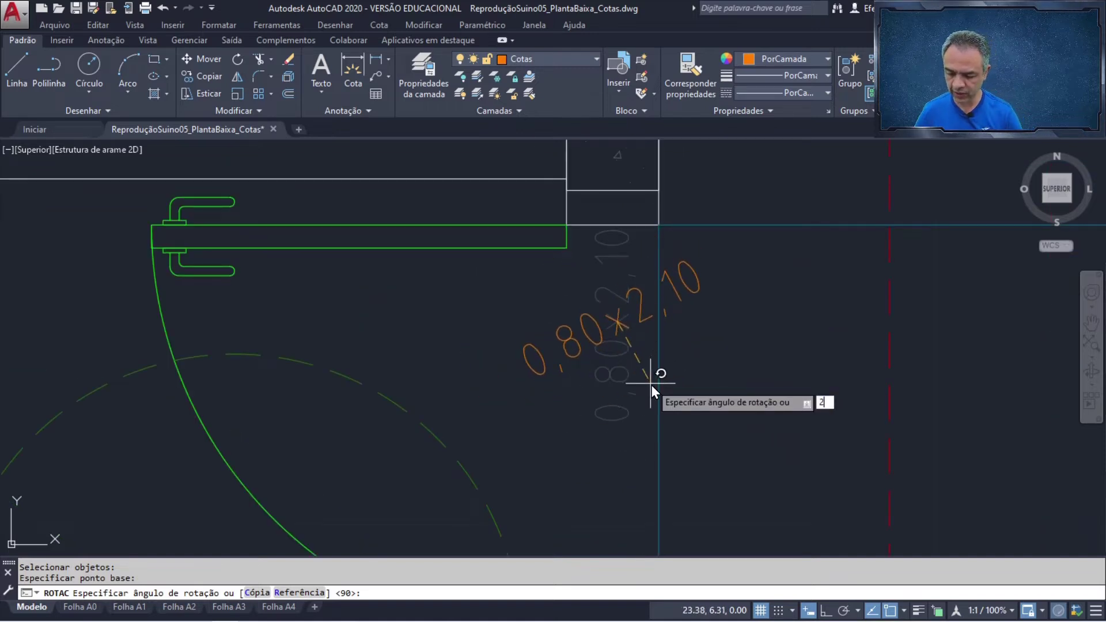
{"action": "type", "text": "270"}
{"action": "key", "text": "Return"}
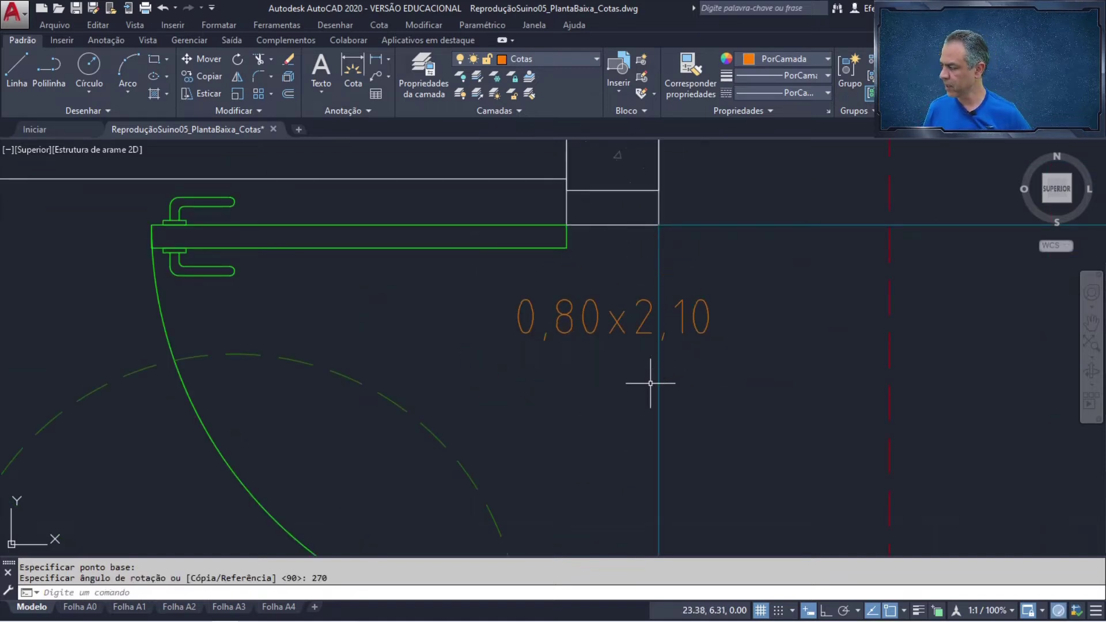
Step: Copy the horizontal tag by its "x" centre to @0.1<270 from the midpoint between the upper leaf's handle-tip level and hinge end
{"action": "left_click", "coordinate": [203, 76]}
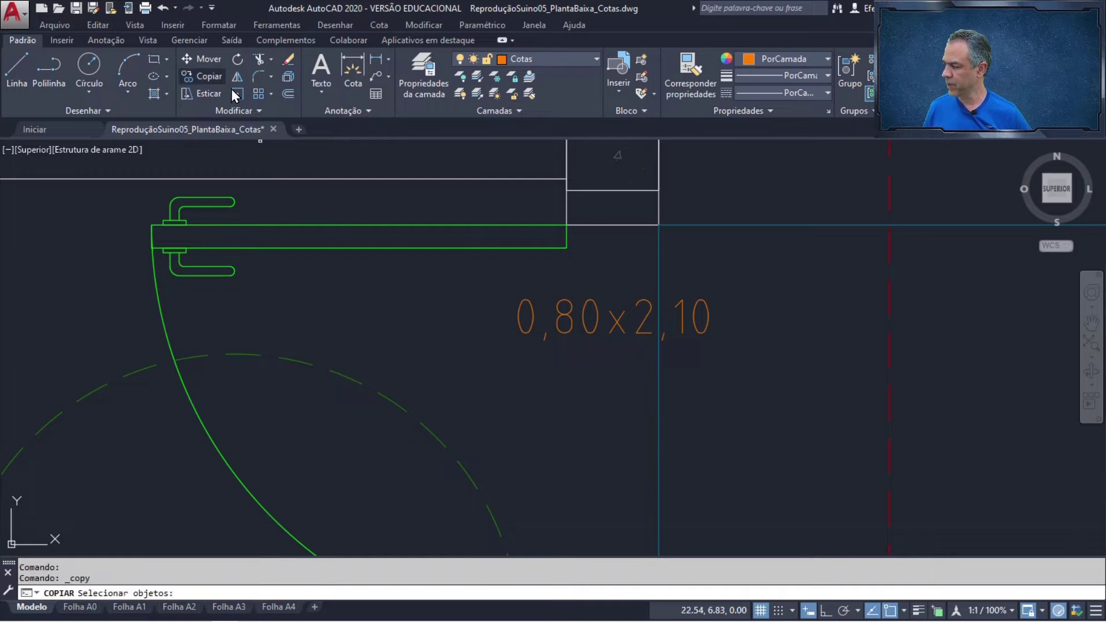
{"action": "left_click", "coordinate": [519, 309]}
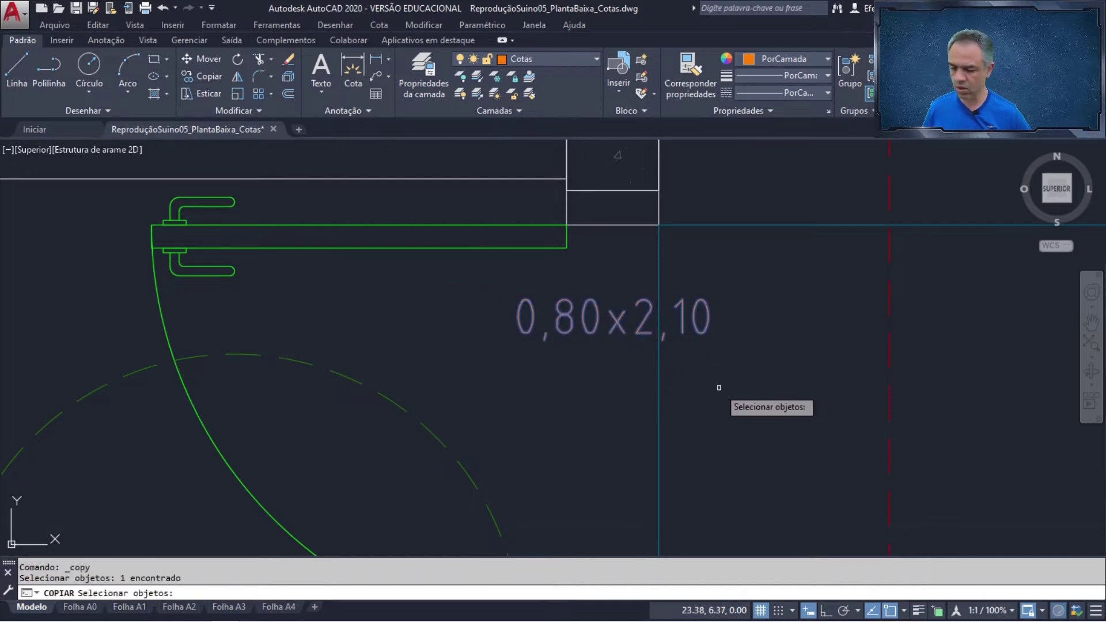
{"action": "key", "text": "Return"}
{"action": "scroll", "coordinate": [602, 326], "scroll_direction": "up", "scroll_amount": 4}
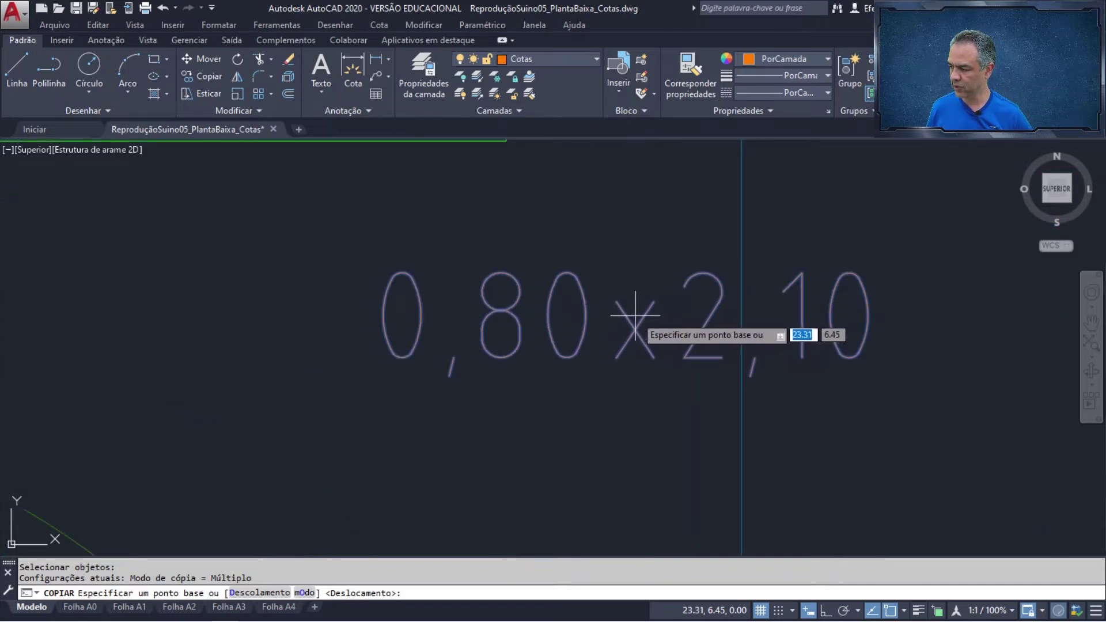
{"action": "left_click", "coordinate": [635, 315]}
{"action": "scroll", "coordinate": [518, 331], "scroll_direction": "down", "scroll_amount": 5}
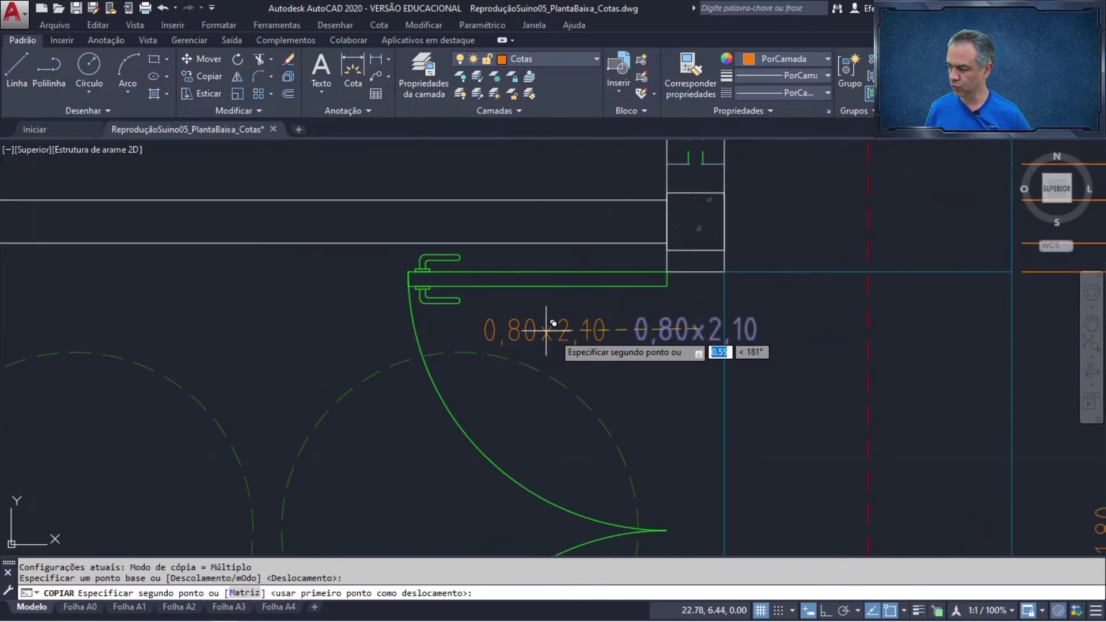
{"action": "type", "text": "de"}
{"action": "key", "text": "Return"}
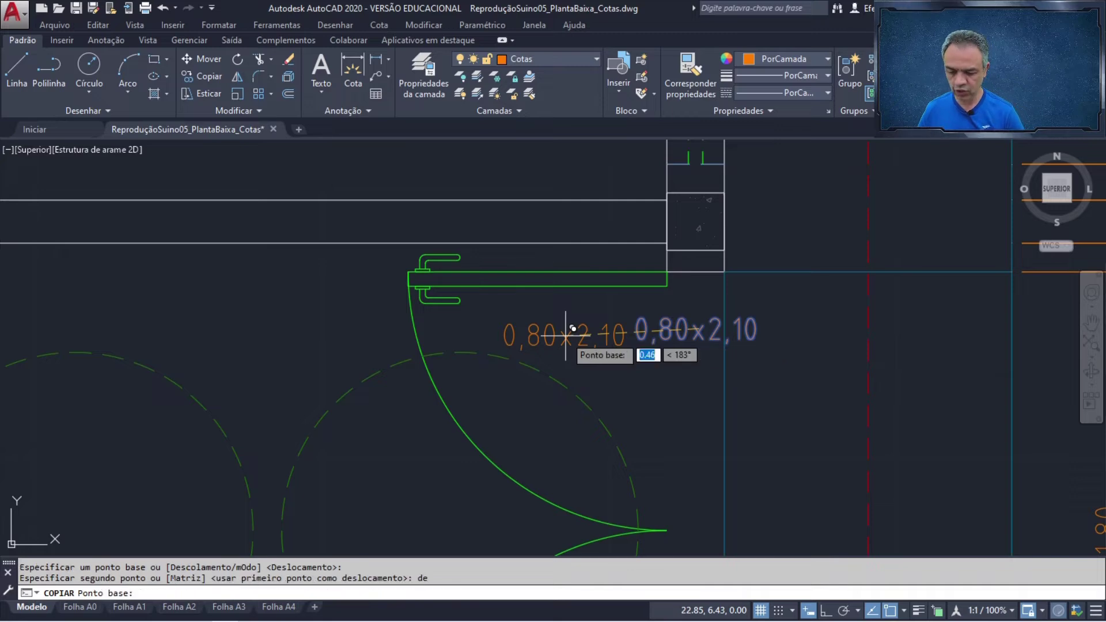
{"action": "type", "text": "mid"}
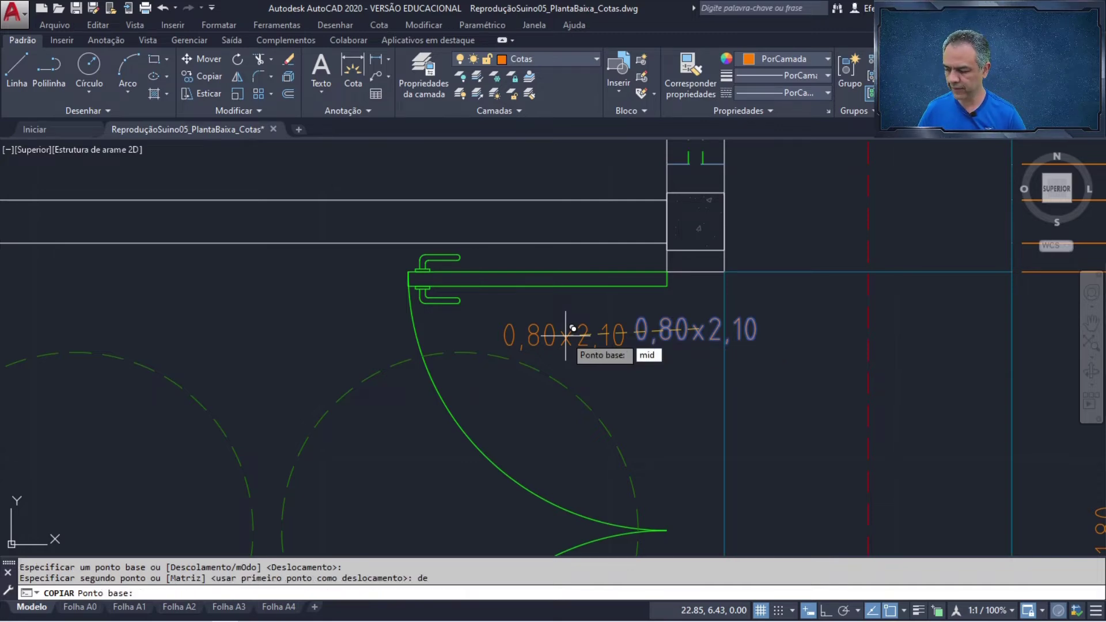
{"action": "type", "text": "2"}
{"action": "key", "text": "Return"}
{"action": "scroll", "coordinate": [536, 314], "scroll_direction": "up", "scroll_amount": 2}
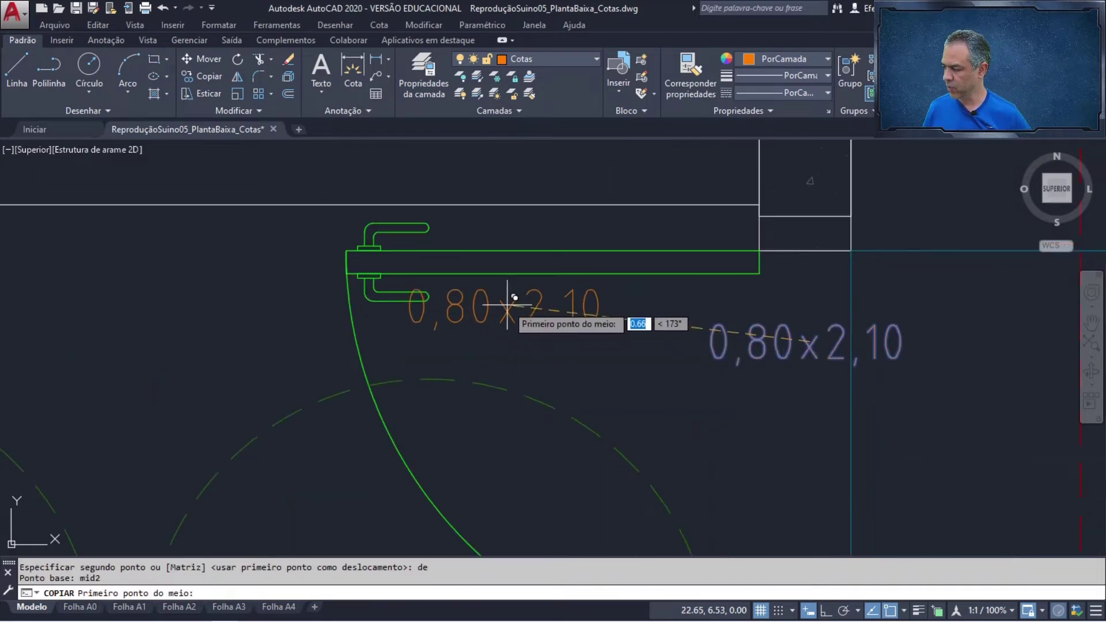
{"action": "left_click", "coordinate": [433, 276]}
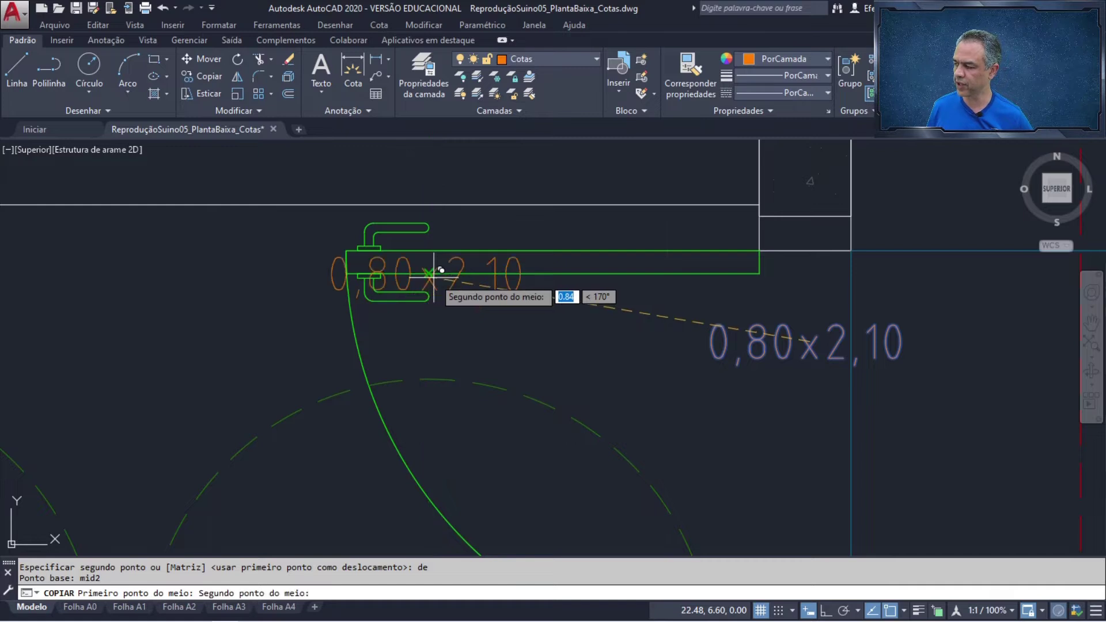
{"action": "left_click", "coordinate": [759, 273]}
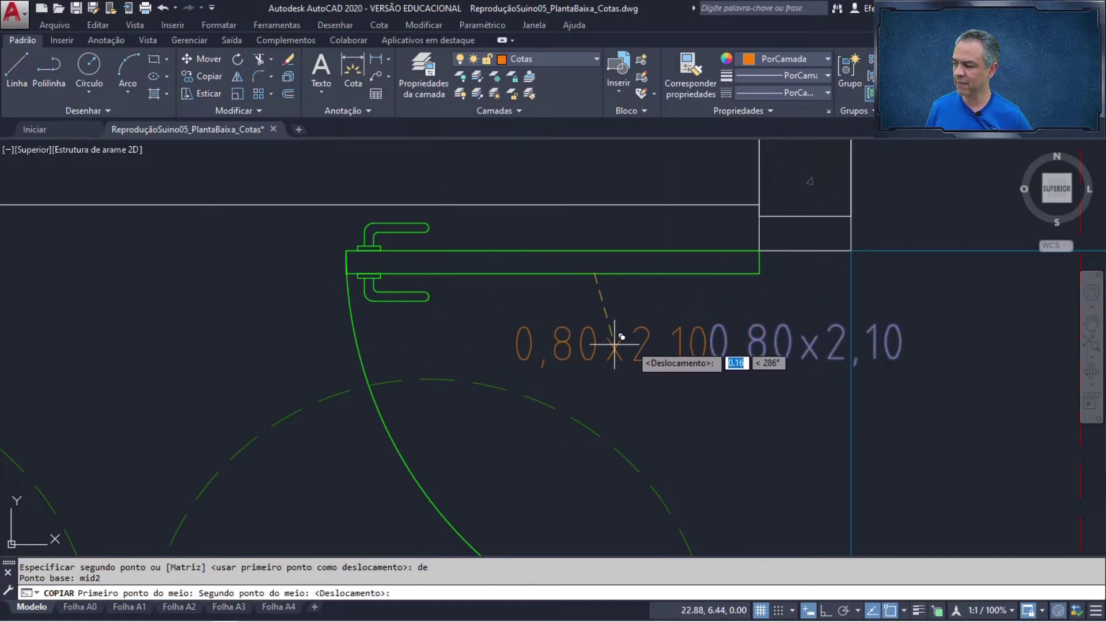
{"action": "type", "text": "@"}
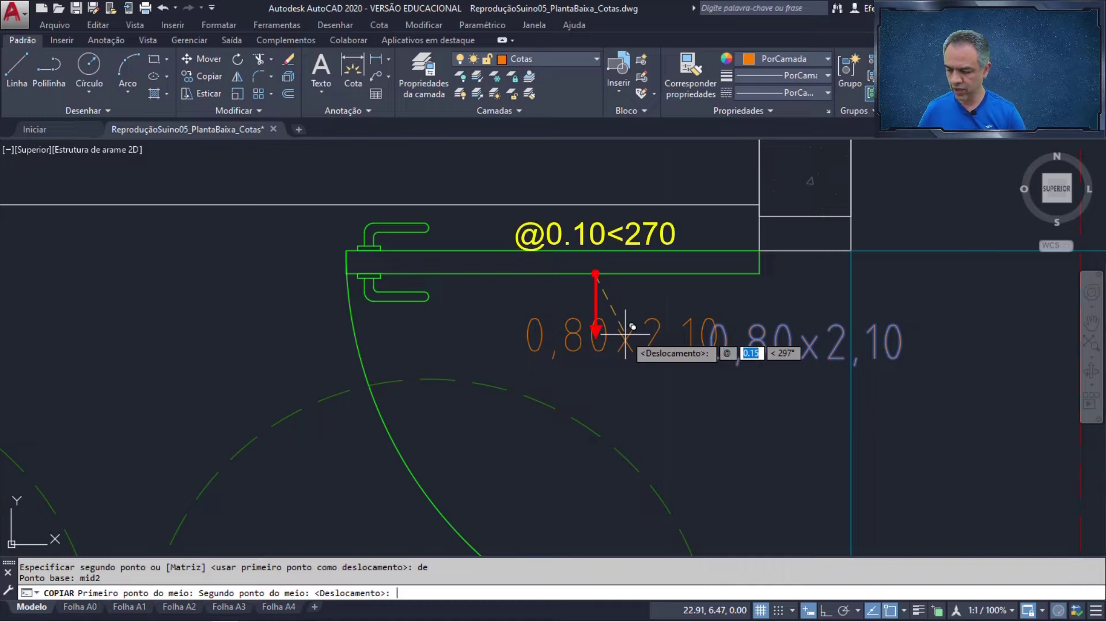
{"action": "type", "text": "0."}
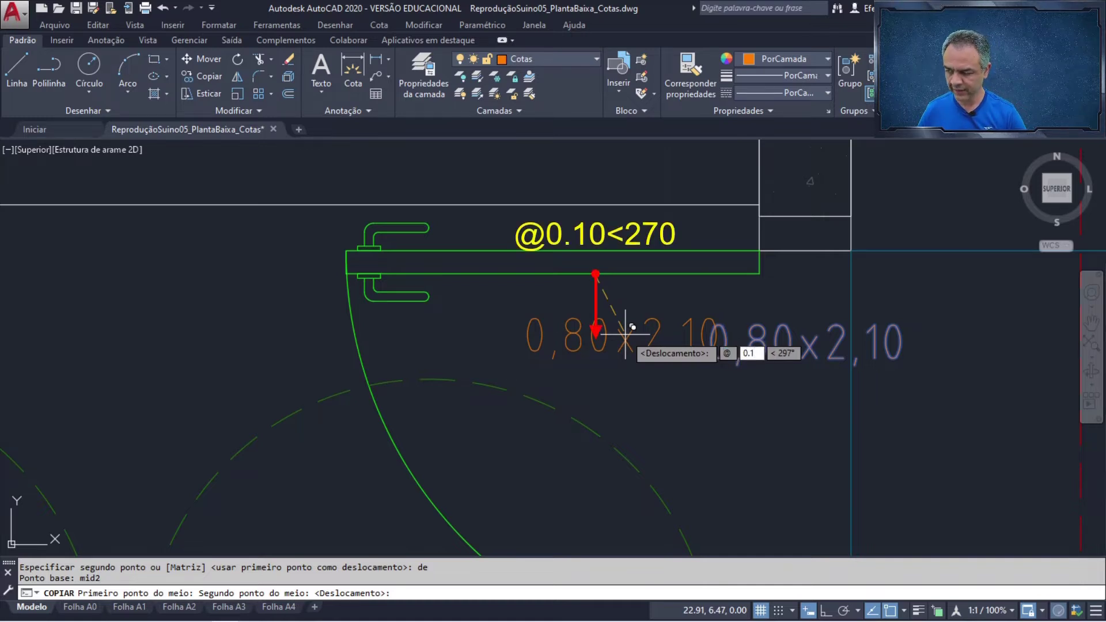
{"action": "key", "text": "Tab"}
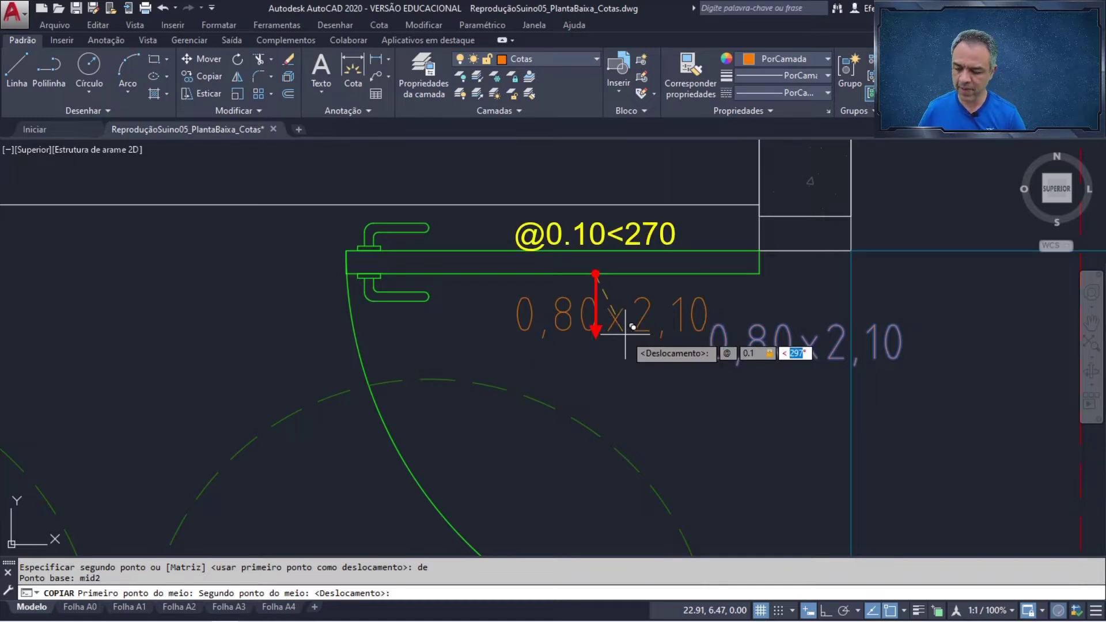
{"action": "type", "text": "270"}
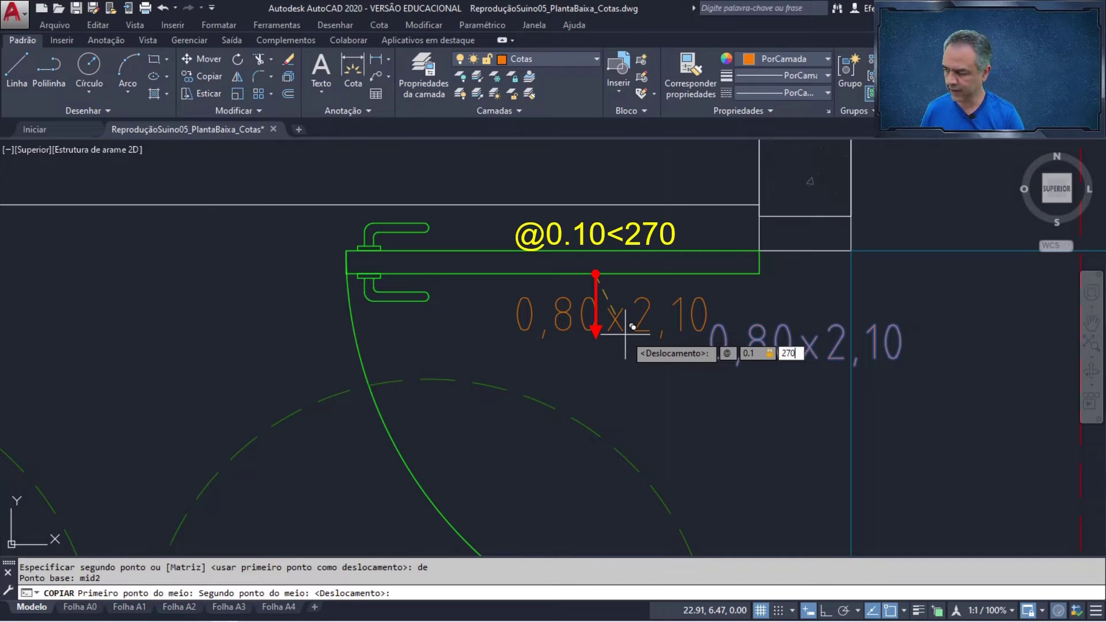
{"action": "key", "text": "Return"}
Step: Copy the tag to the double door's lower leaf, at @0.1<90 from the midpoint of the leaf's upper edge
{"action": "scroll", "coordinate": [625, 333], "scroll_direction": "down", "scroll_amount": 6}
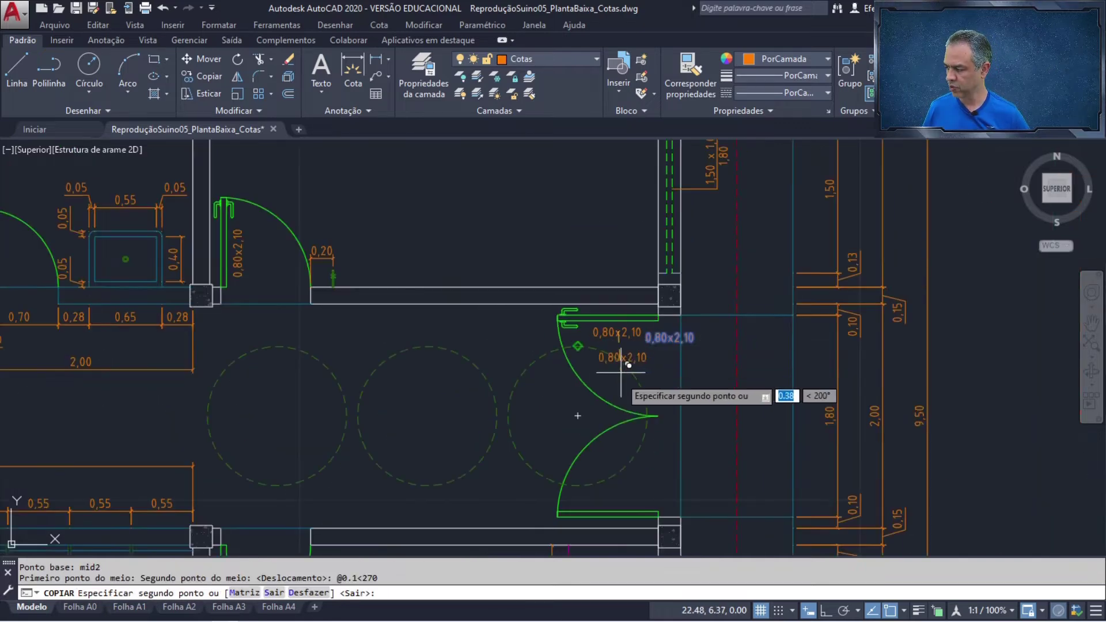
{"action": "middle_click_drag", "start_coordinate": [619, 460], "coordinate": [611, 441]}
{"action": "scroll", "coordinate": [611, 441], "scroll_direction": "up", "scroll_amount": 4}
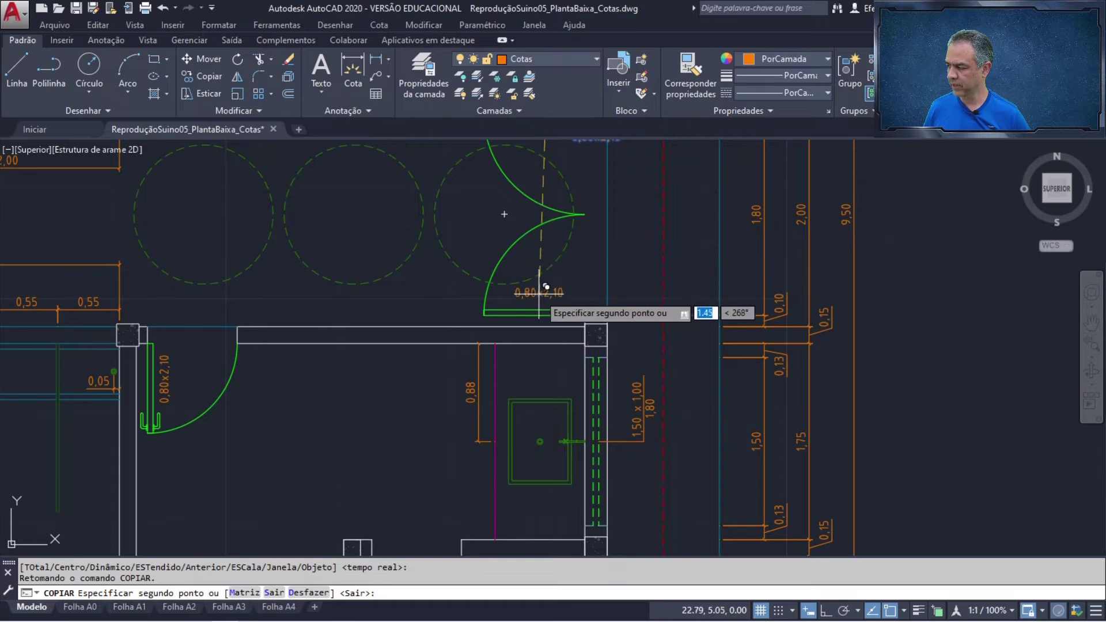
{"action": "scroll", "coordinate": [546, 287], "scroll_direction": "up", "scroll_amount": 1}
{"action": "scroll", "coordinate": [546, 287], "scroll_direction": "up", "scroll_amount": 2}
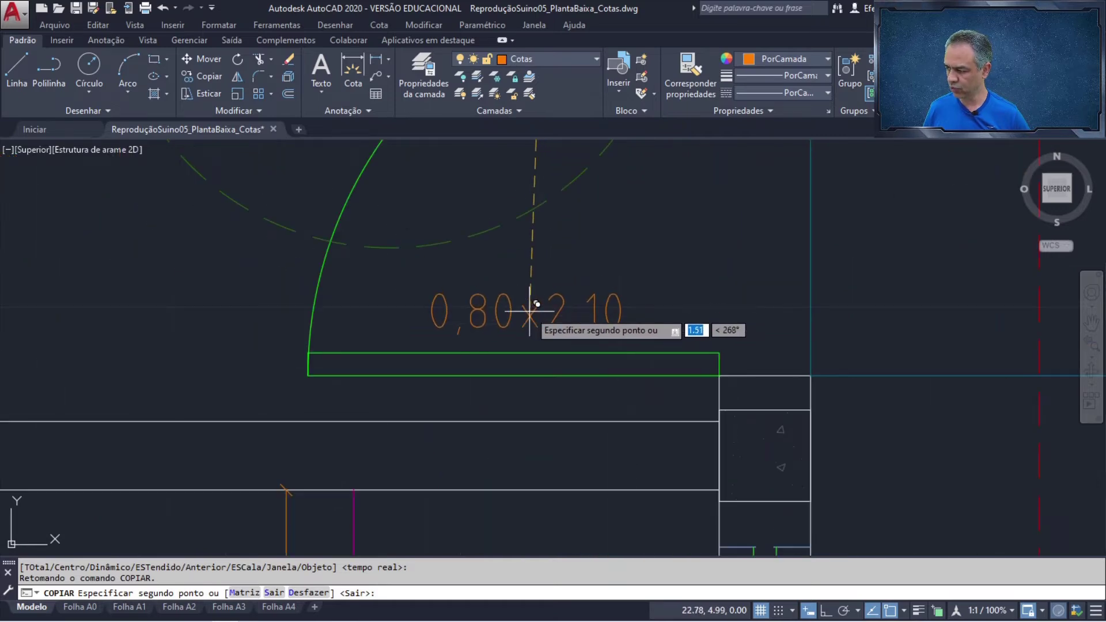
{"action": "key", "text": "Return"}
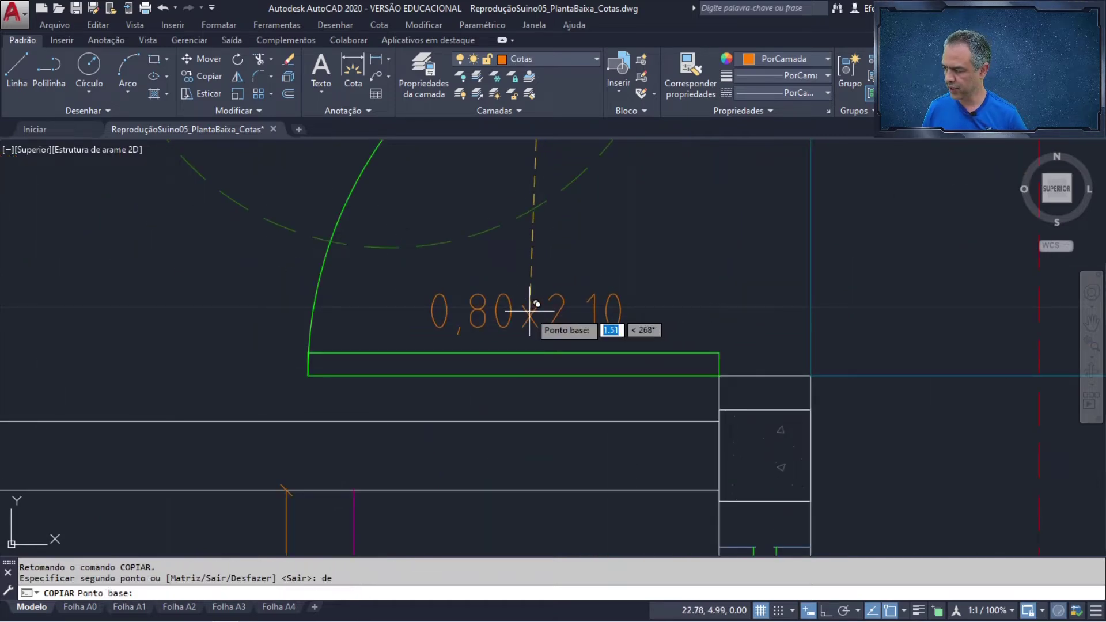
{"action": "left_click", "coordinate": [513, 353]}
{"action": "scroll", "coordinate": [442, 359], "scroll_direction": "down", "scroll_amount": 2}
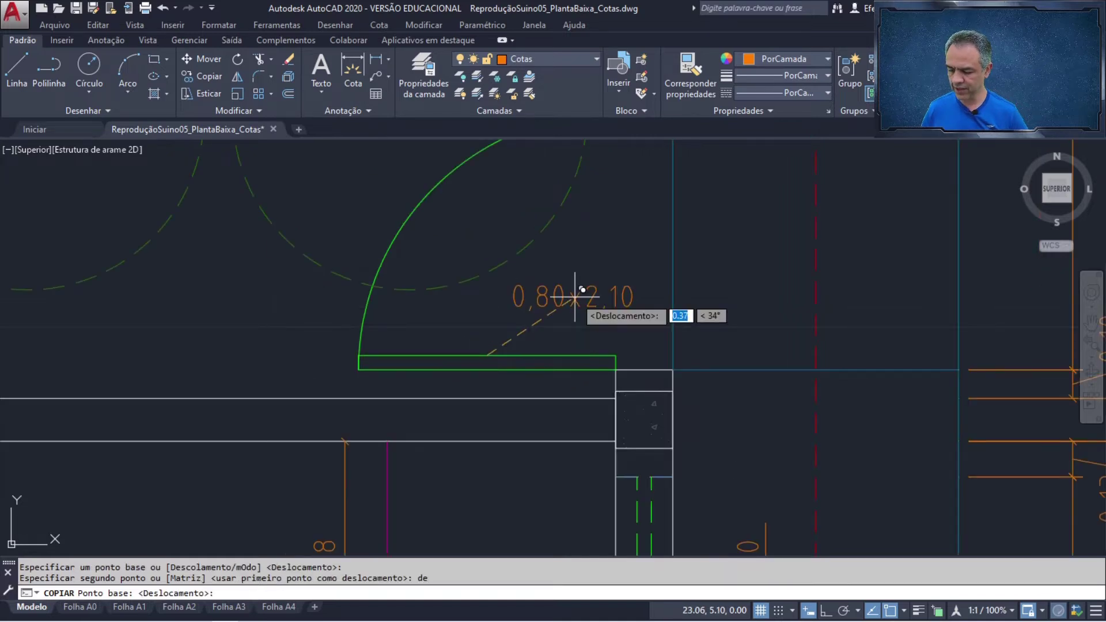
{"action": "key", "text": "F8"}
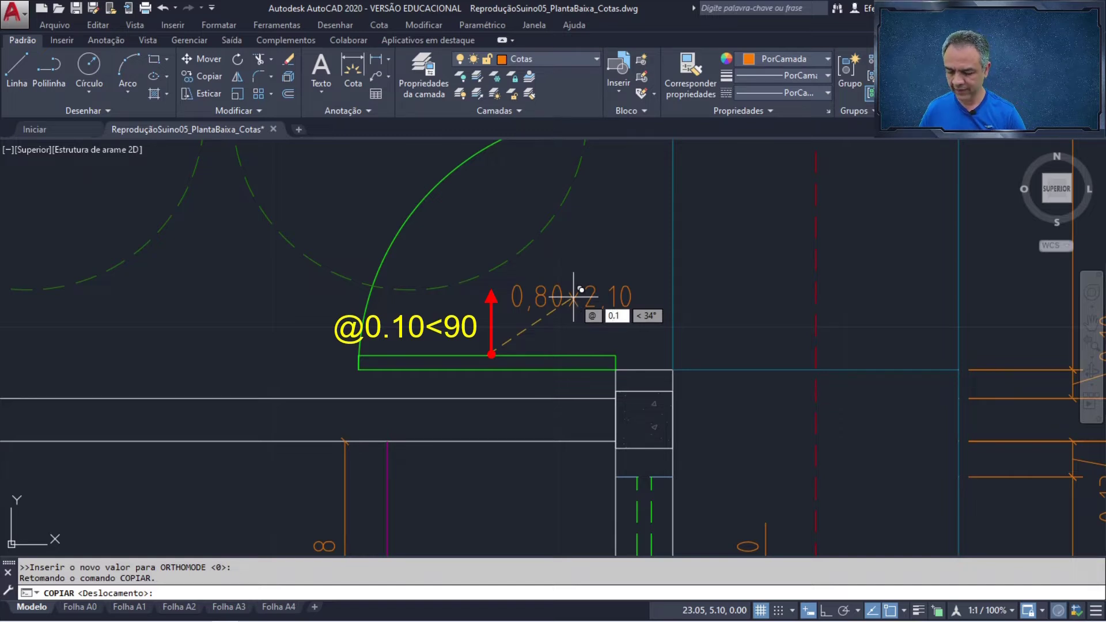
{"action": "key", "text": "Tab"}
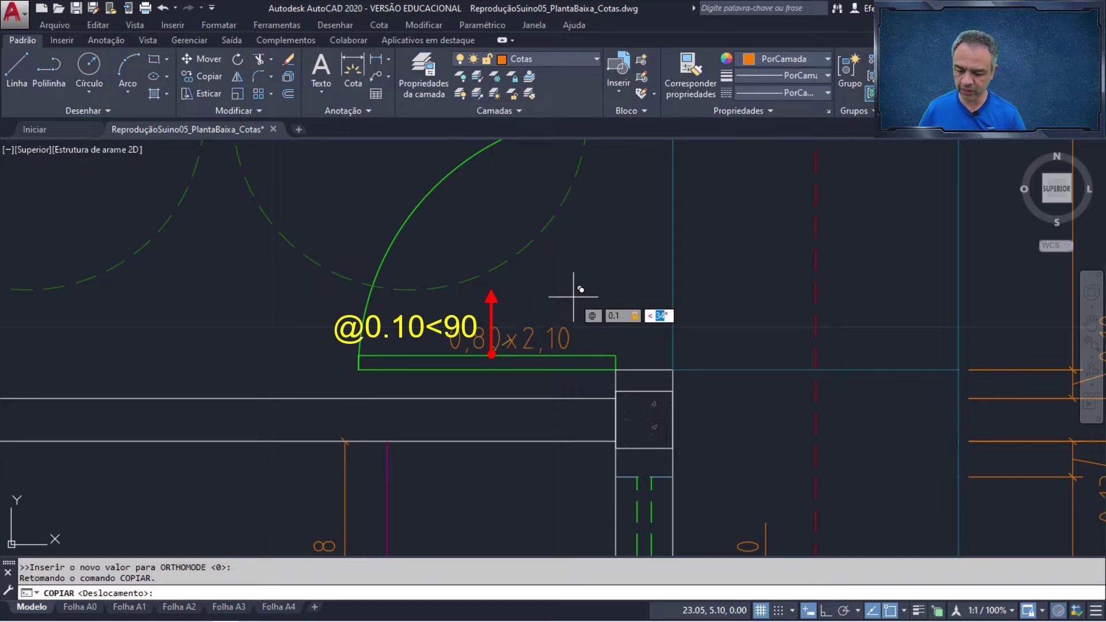
{"action": "type", "text": "90"}
{"action": "key", "text": "Return"}
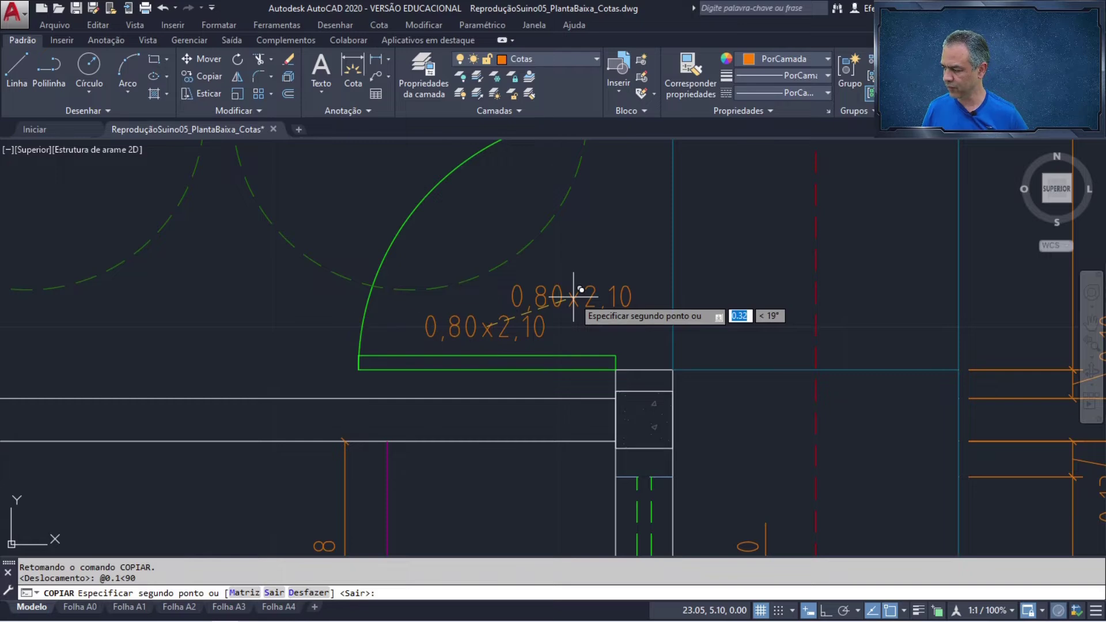
Step: Copy the horizontal tag to the left-hand double door's lower leaf, at @0.1<90 from the midpoint between handle-tip level and hinge end
{"action": "scroll", "coordinate": [573, 297], "scroll_direction": "down", "scroll_amount": 3}
{"action": "scroll", "coordinate": [526, 308], "scroll_direction": "down", "scroll_amount": 3}
{"action": "scroll", "coordinate": [568, 314], "scroll_direction": "up", "scroll_amount": 2}
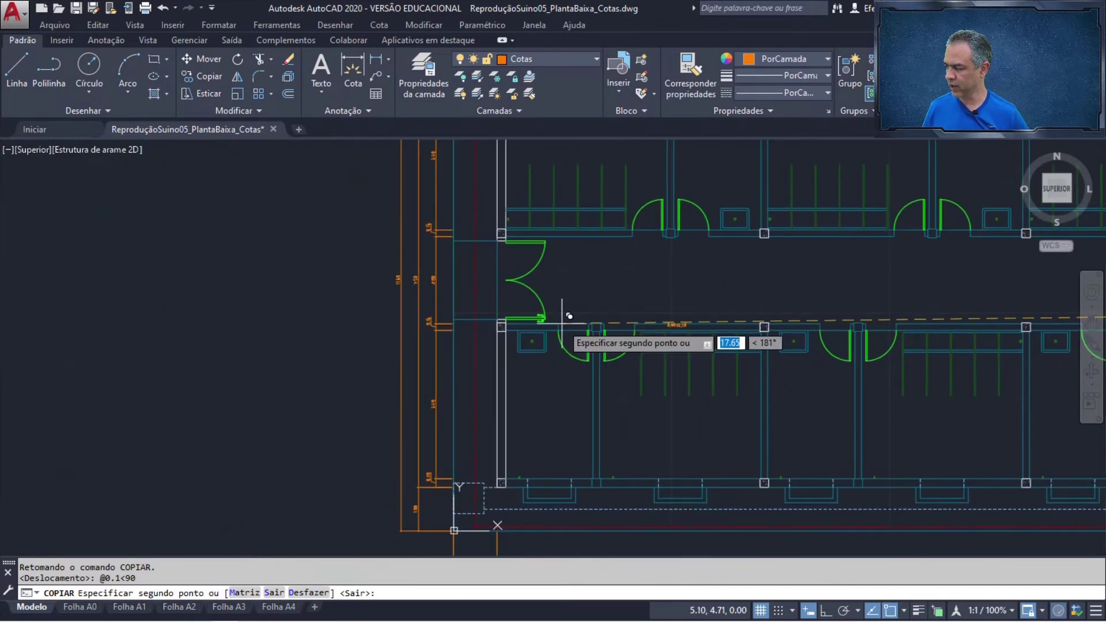
{"action": "scroll", "coordinate": [538, 320], "scroll_direction": "up", "scroll_amount": 6}
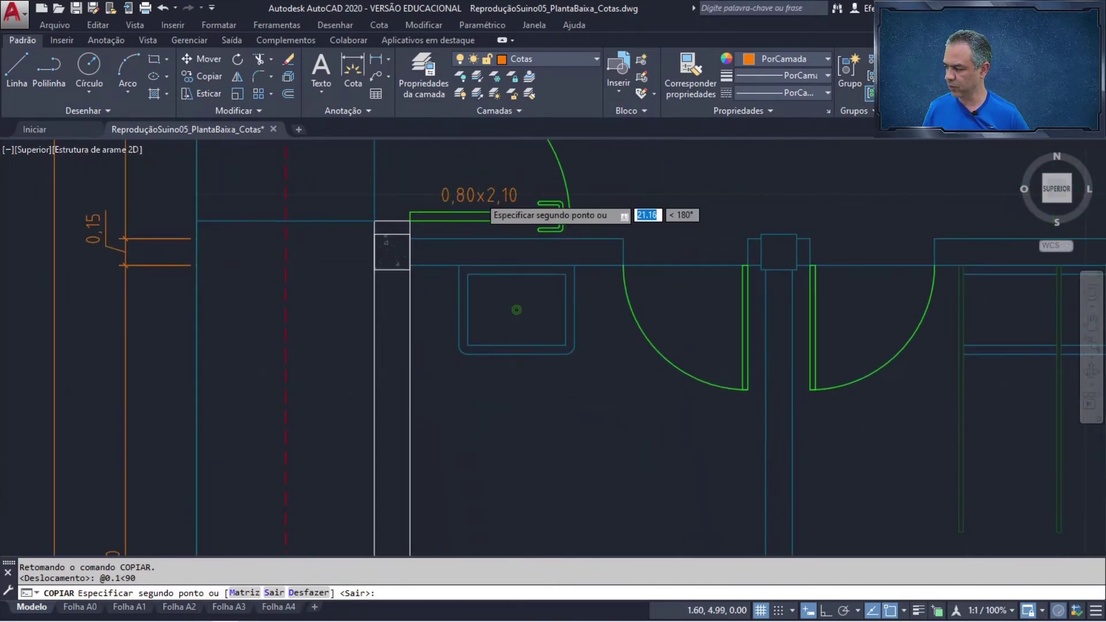
{"action": "middle_click_drag", "start_coordinate": [486, 164], "coordinate": [482, 263]}
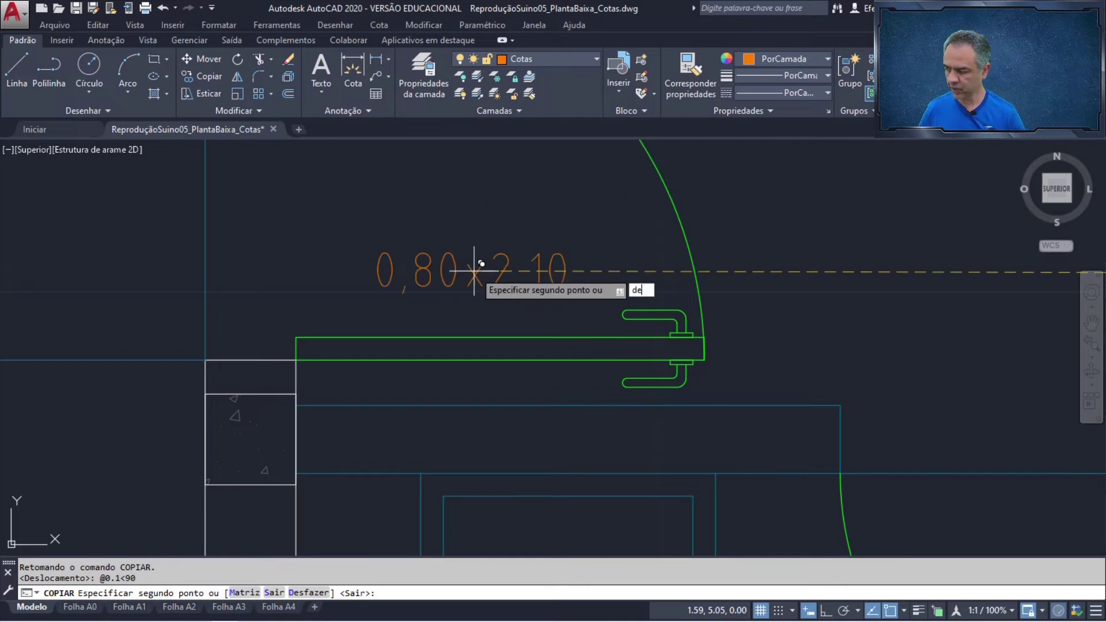
{"action": "key", "text": "Return"}
{"action": "type", "text": "mi"}
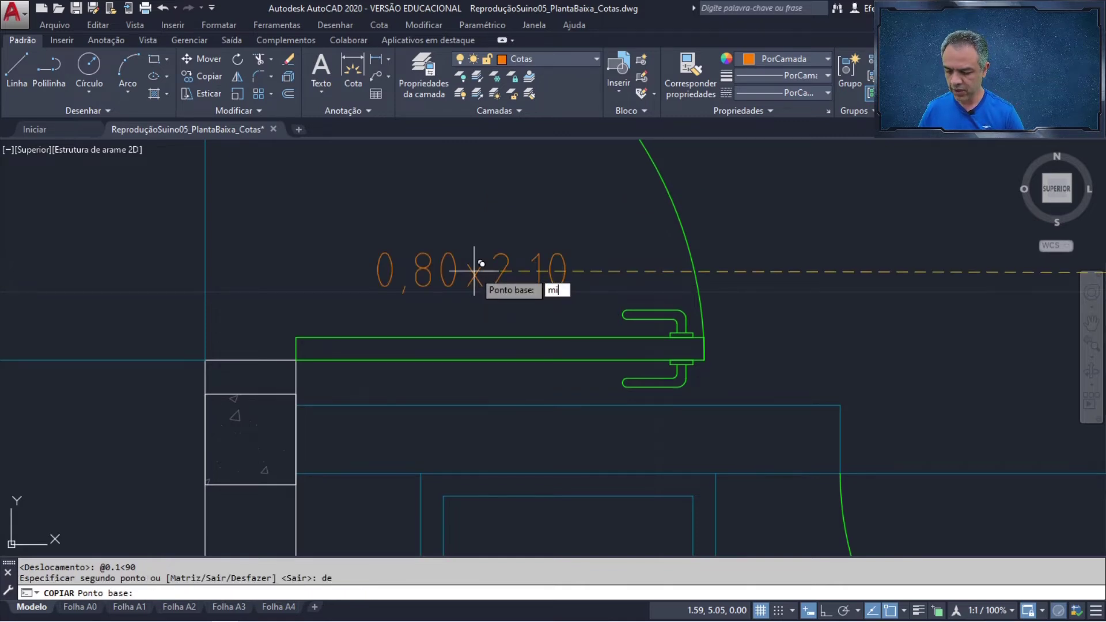
{"action": "type", "text": "d2"}
{"action": "key", "text": "Return"}
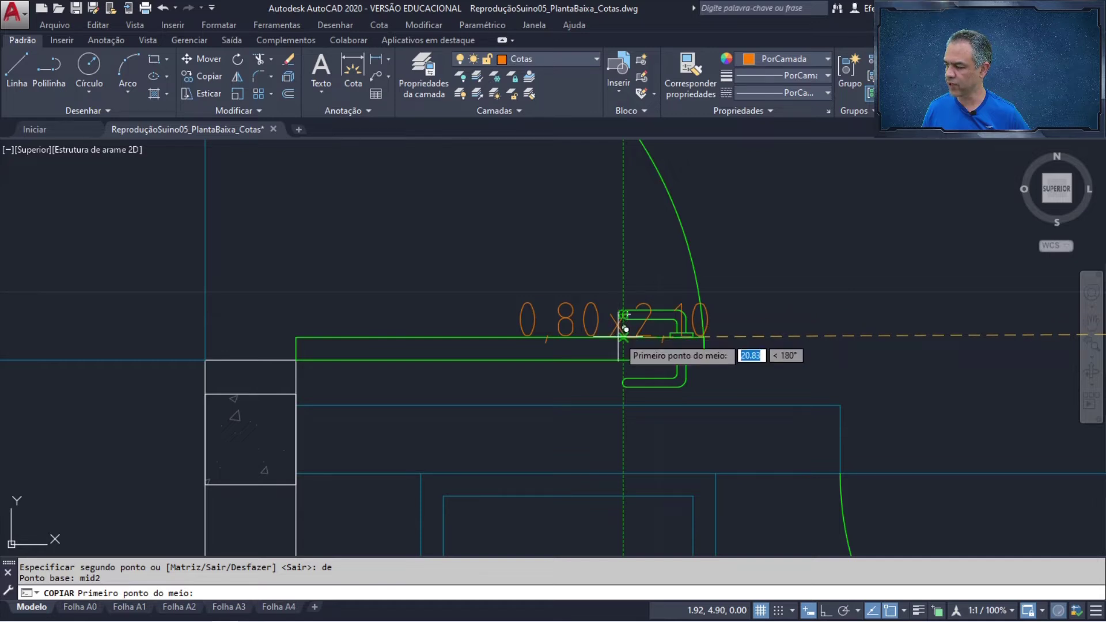
{"action": "left_click", "coordinate": [625, 329]}
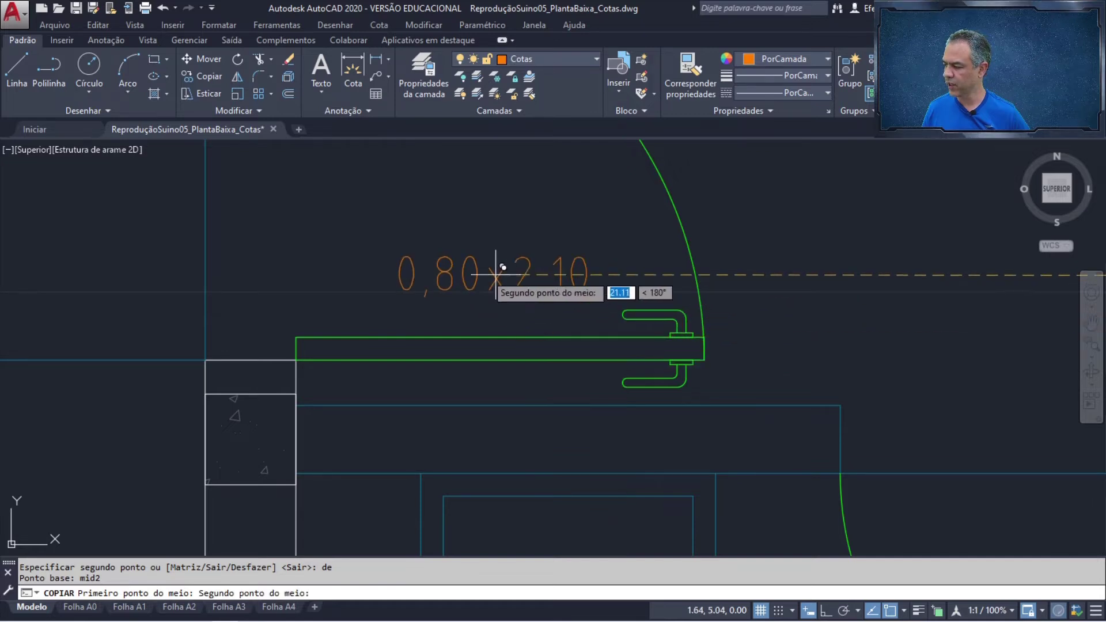
{"action": "left_click", "coordinate": [293, 336]}
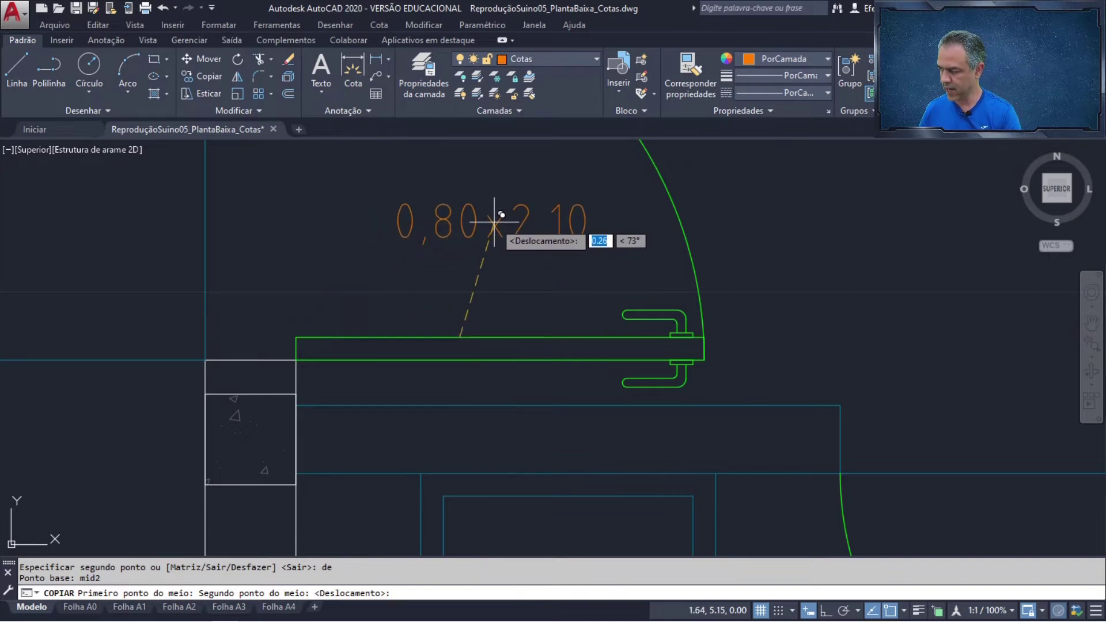
{"action": "type", "text": "@0.1"}
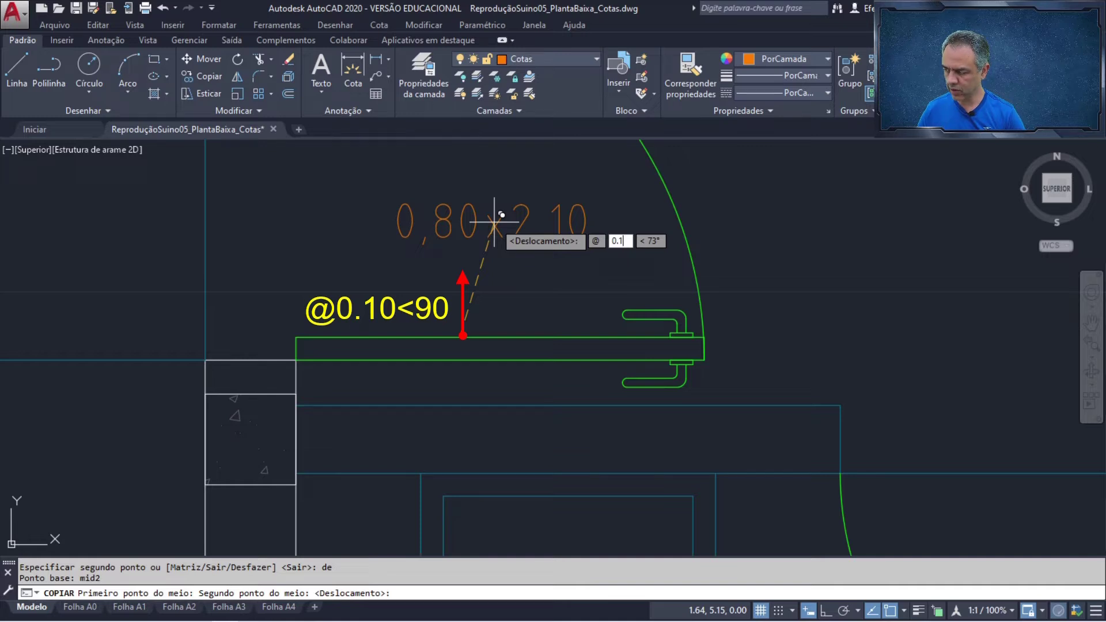
{"action": "key", "text": "Tab"}
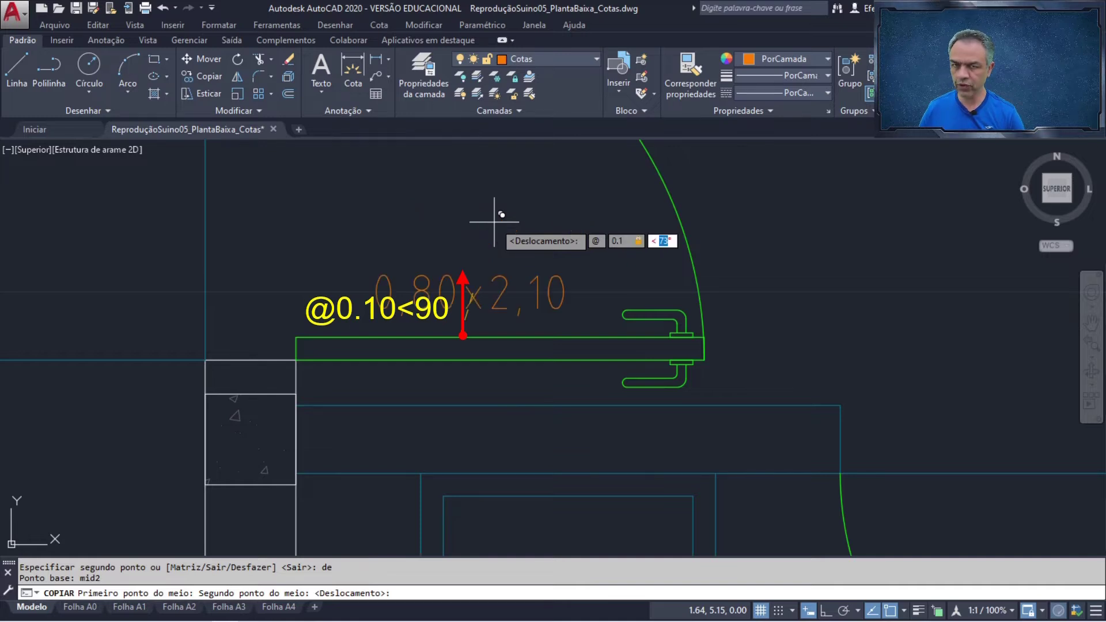
{"action": "type", "text": "90"}
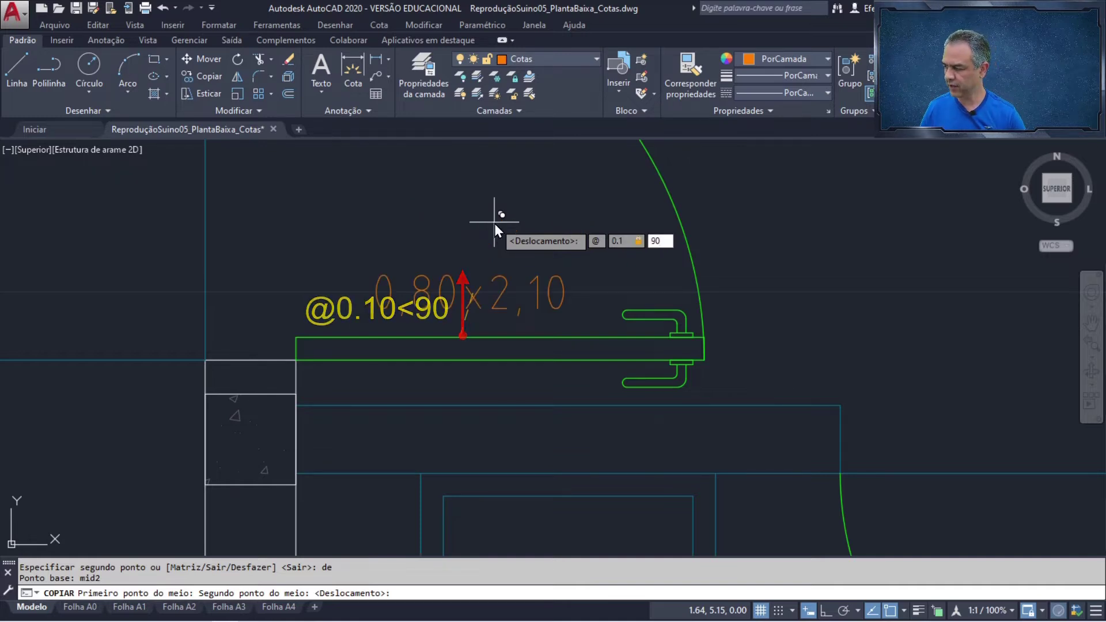
{"action": "key", "text": "Return"}
Step: Copy the tag to the left-hand double door's upper leaf, at @0.1<270 from the midpoint of the leaf's lower edge, and end the copy
{"action": "scroll", "coordinate": [494, 222], "scroll_direction": "down", "scroll_amount": 2}
{"action": "middle_click_drag", "start_coordinate": [501, 200], "coordinate": [507, 471]}
{"action": "middle_click_drag", "start_coordinate": [459, 187], "coordinate": [493, 426]}
{"action": "scroll", "coordinate": [500, 419], "scroll_direction": "up", "scroll_amount": 2}
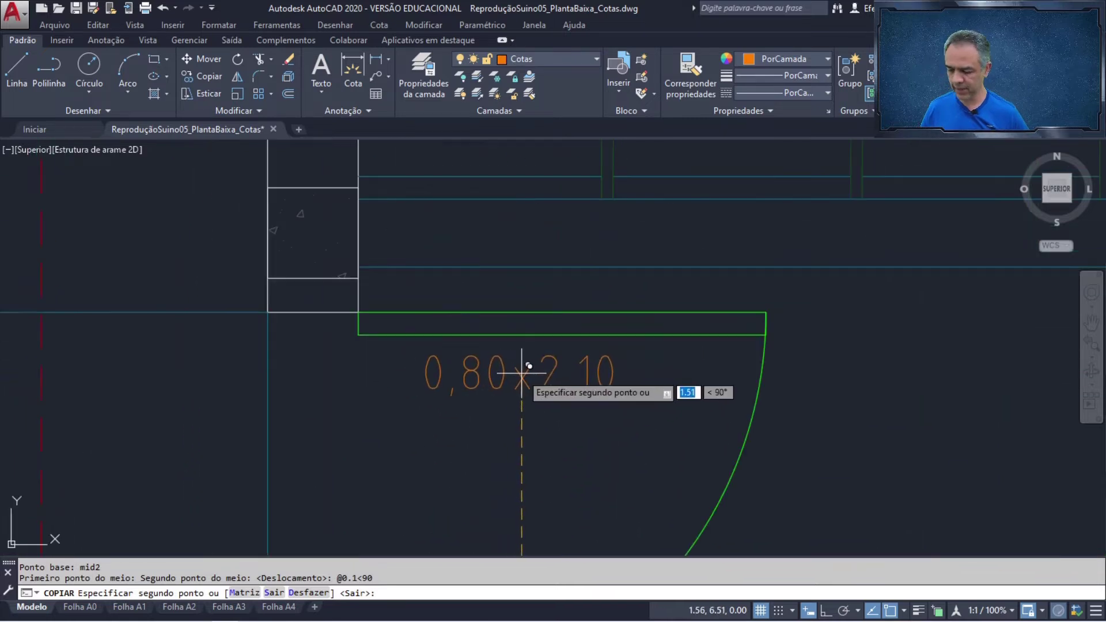
{"action": "type", "text": "de"}
{"action": "key", "text": "Return"}
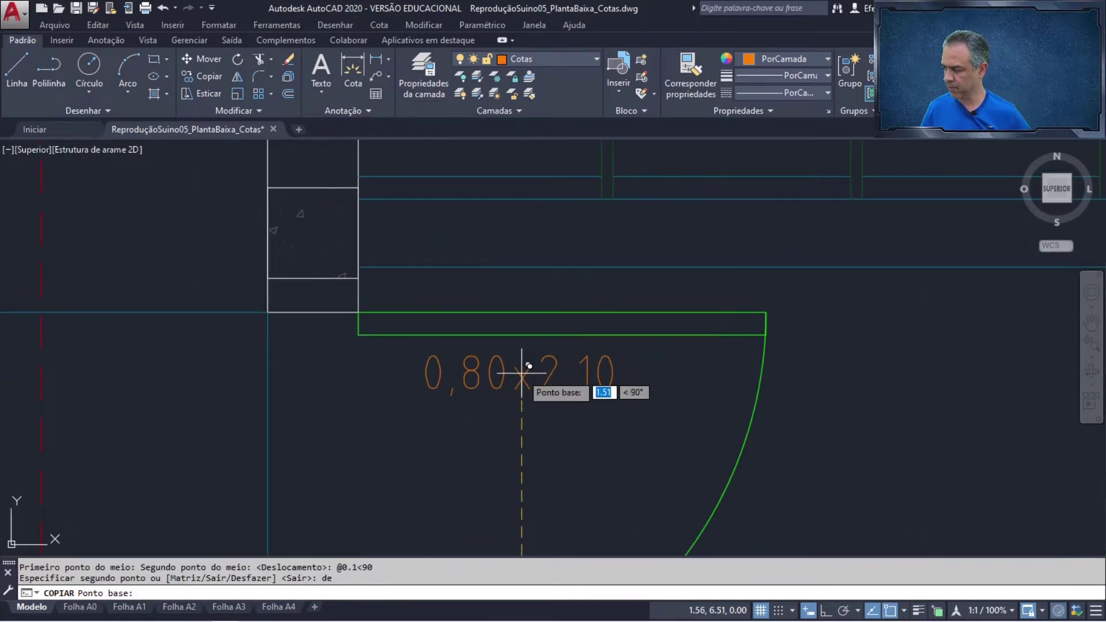
{"action": "left_click", "coordinate": [562, 335]}
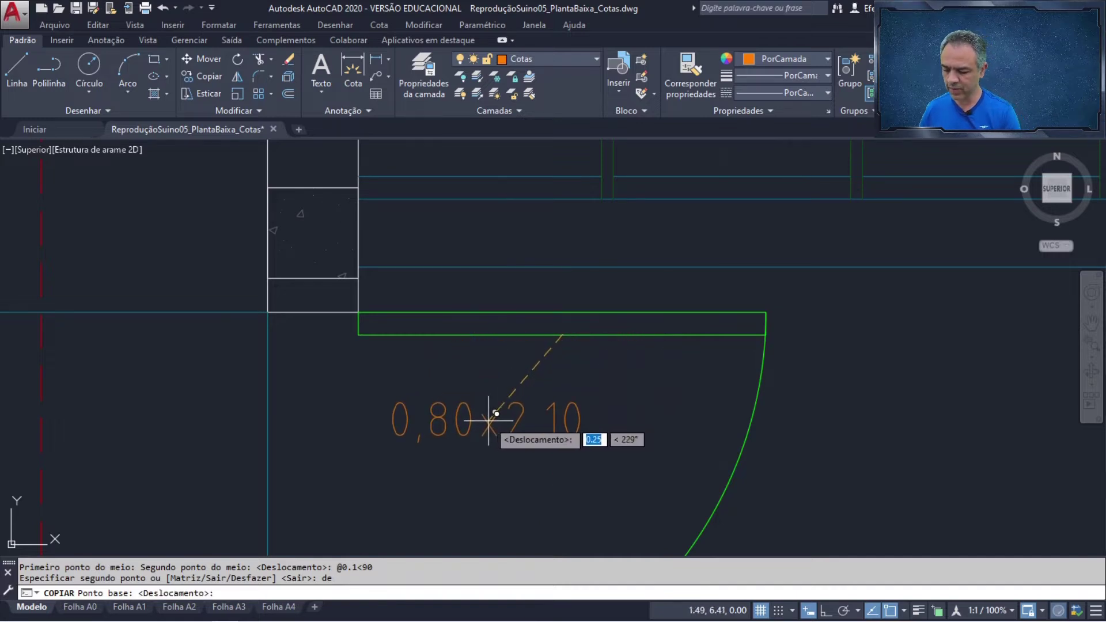
{"action": "type", "text": "@"}
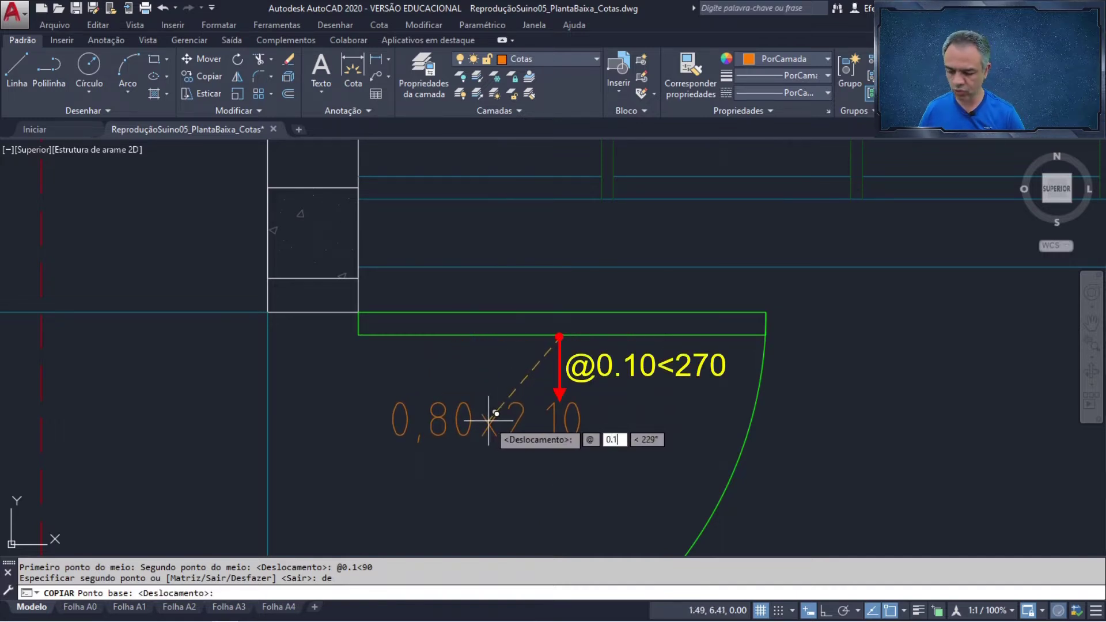
{"action": "type", "text": "0.1"}
{"action": "key", "text": "Tab"}
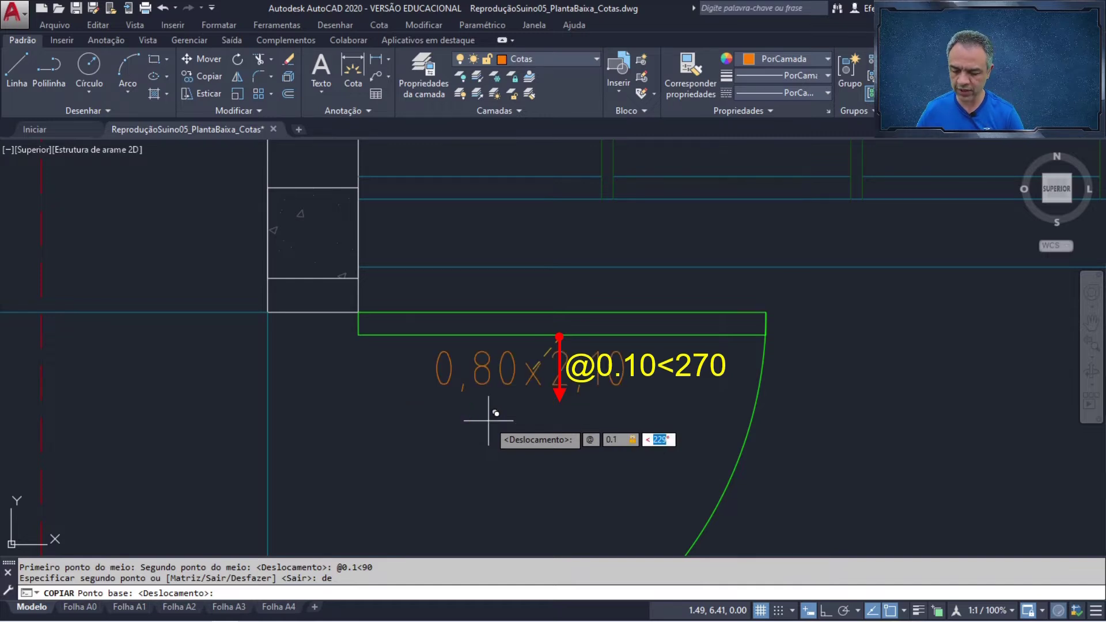
{"action": "type", "text": "270"}
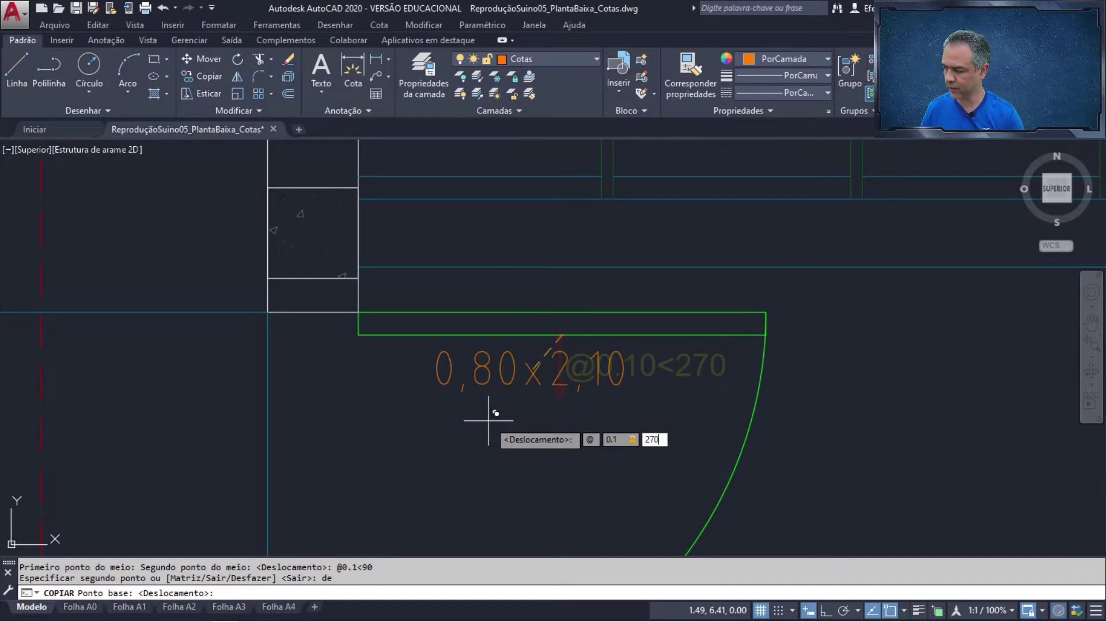
{"action": "key", "text": "Return"}
{"action": "key", "text": "Return"}
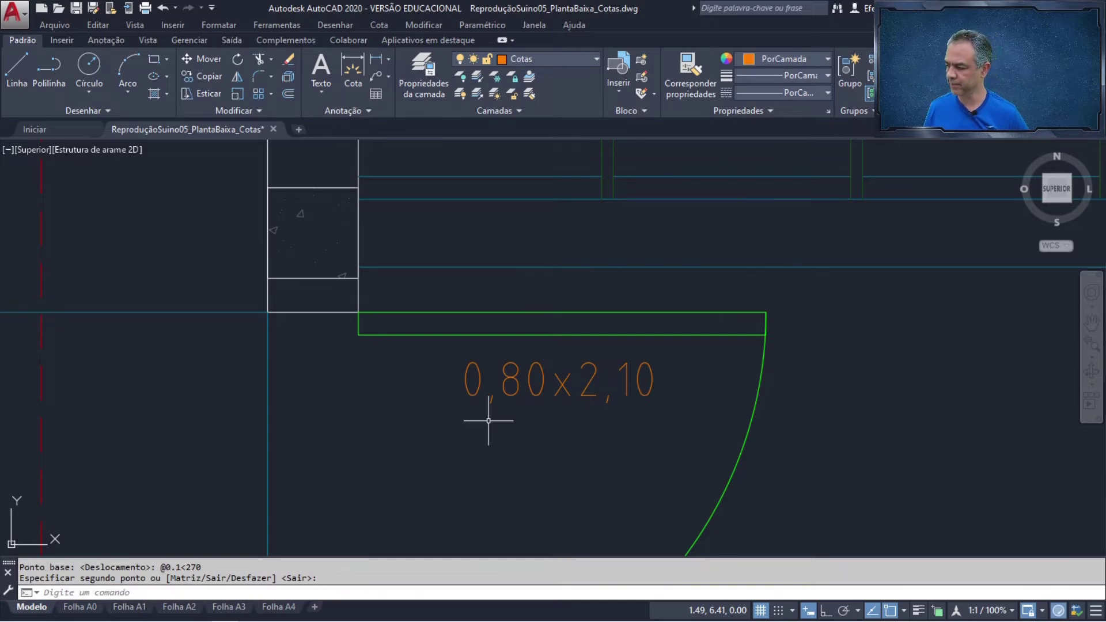
Step: Copy the upper room door's vertical 0,80x2,10 tag by its "x" centre to the 0,70 m stall door, at @0.1<0 from its leaf's right-edge midpoint
{"action": "middle_click", "coordinate": [488, 421]}
{"action": "middle_click", "coordinate": [488, 421]}
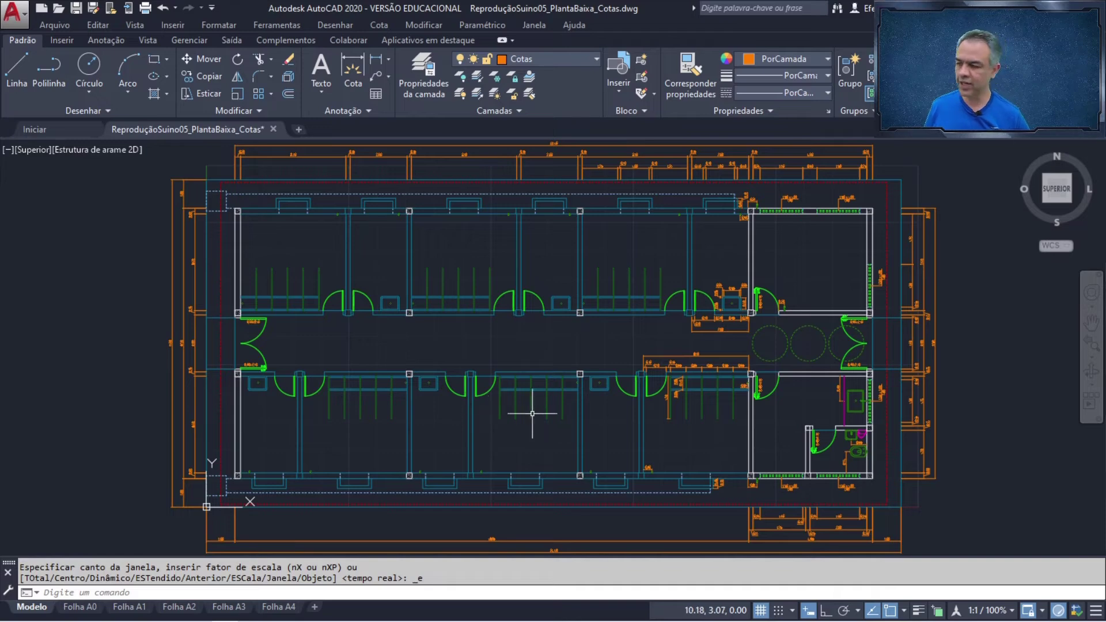
{"action": "scroll", "coordinate": [770, 319], "scroll_direction": "up", "scroll_amount": 8}
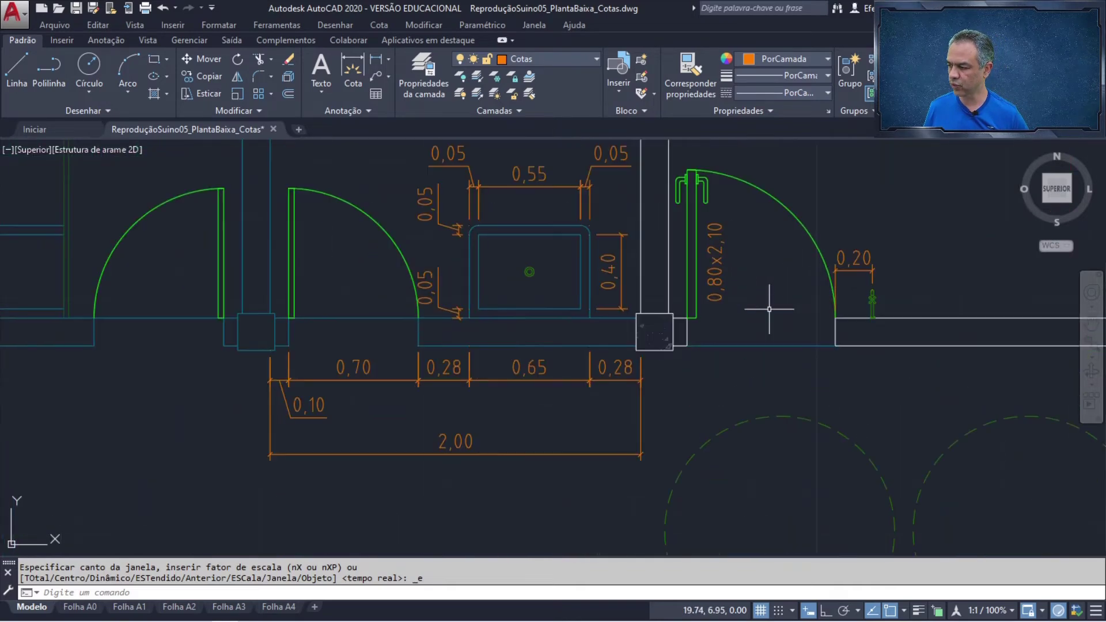
{"action": "middle_click_drag", "start_coordinate": [773, 306], "coordinate": [873, 394]}
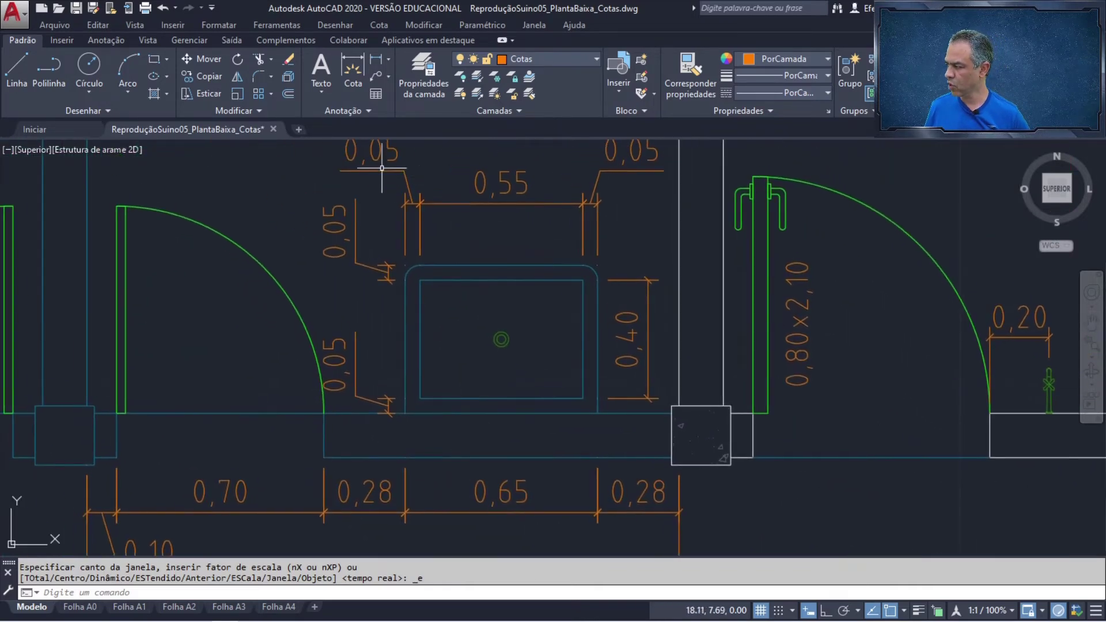
{"action": "left_click", "coordinate": [208, 75]}
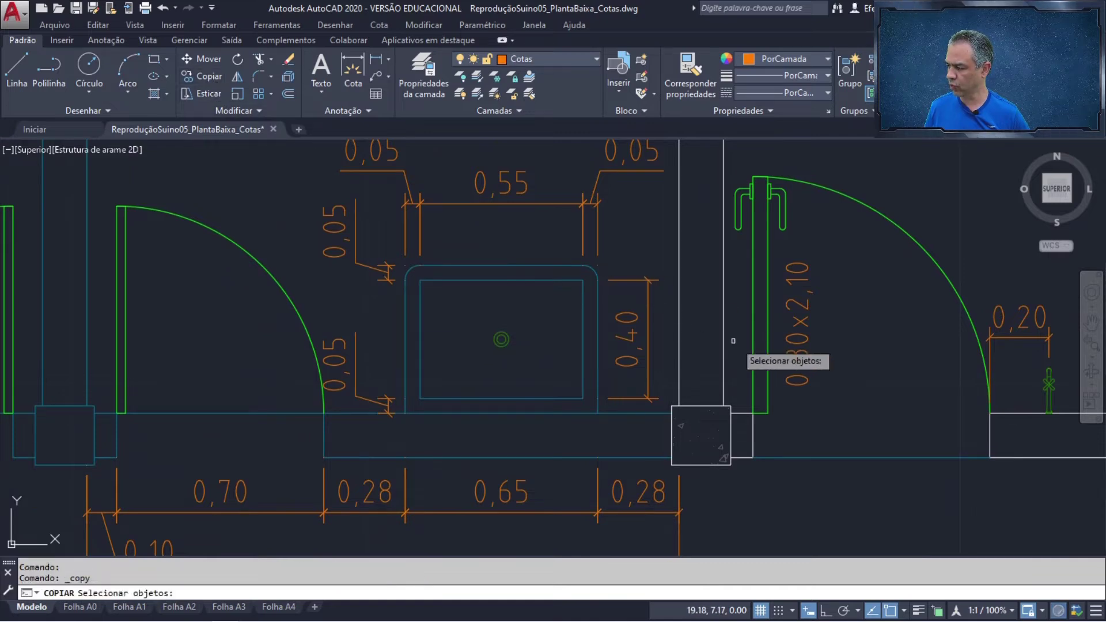
{"action": "left_click", "coordinate": [802, 359]}
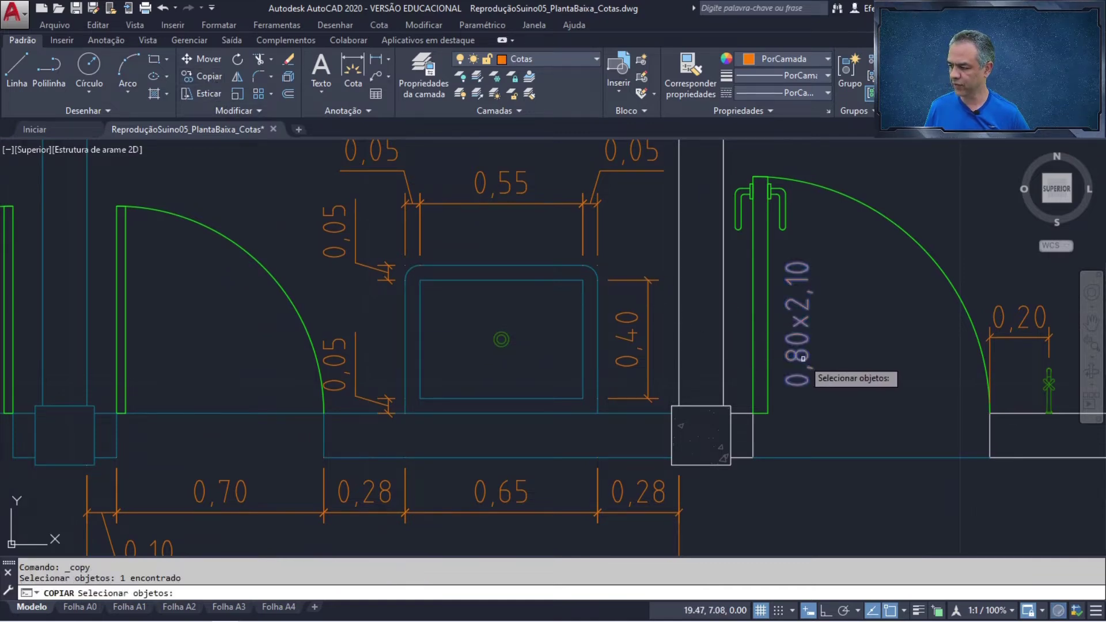
{"action": "key", "text": "Return"}
{"action": "scroll", "coordinate": [801, 321], "scroll_direction": "up", "scroll_amount": 4}
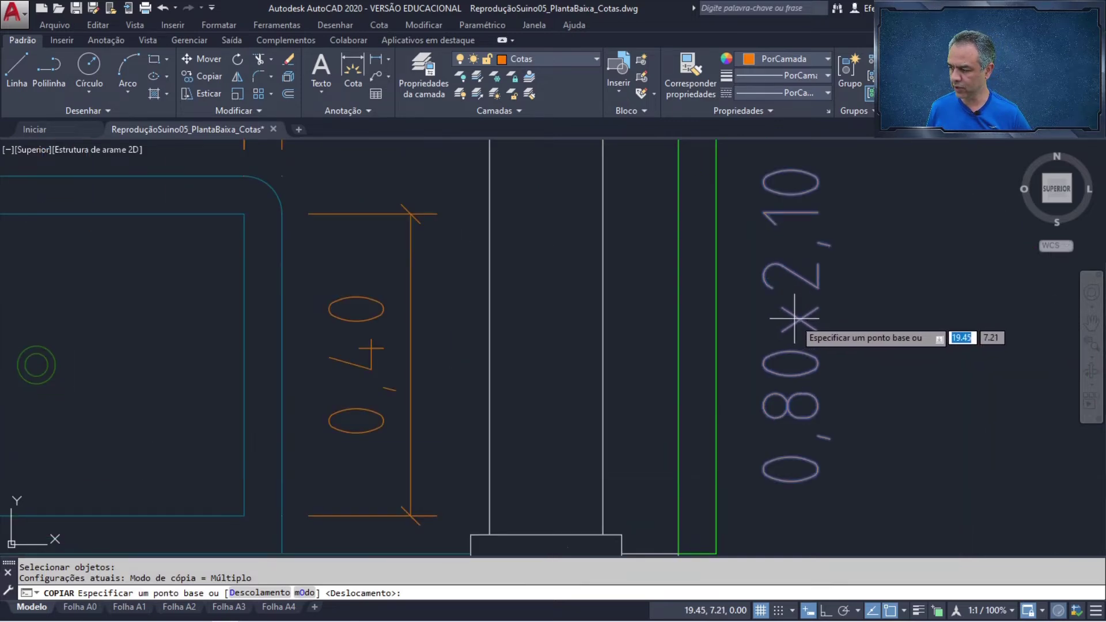
{"action": "left_click", "coordinate": [794, 317]}
{"action": "scroll", "coordinate": [794, 318], "scroll_direction": "down", "scroll_amount": 5}
{"action": "middle_click_drag", "start_coordinate": [547, 345], "coordinate": [717, 357]}
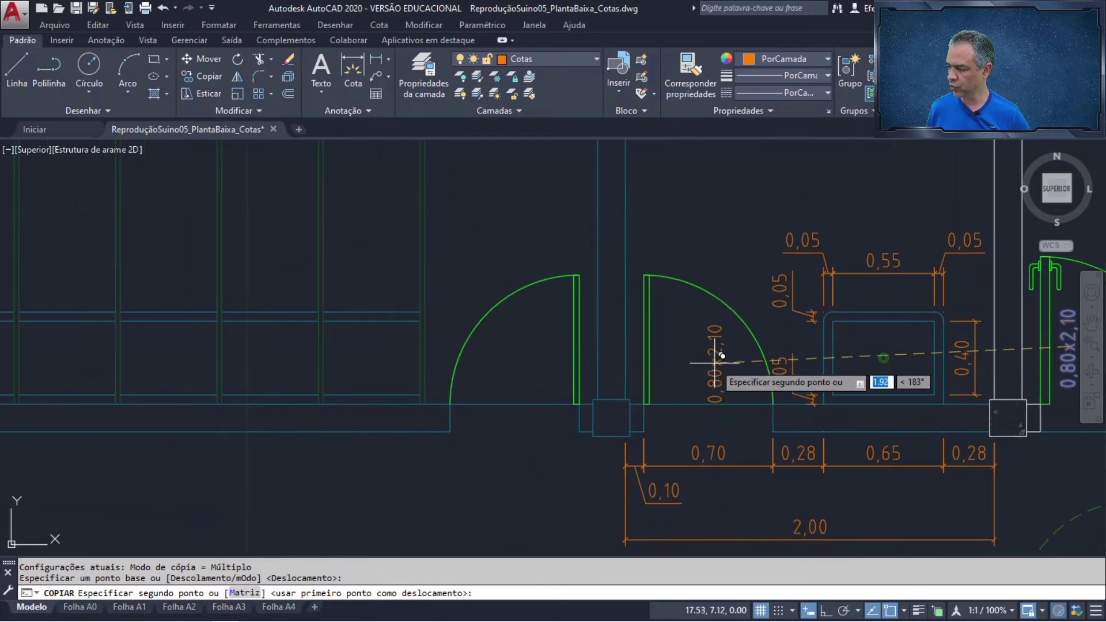
{"action": "scroll", "coordinate": [715, 362], "scroll_direction": "up", "scroll_amount": 5}
{"action": "type", "text": "d"}
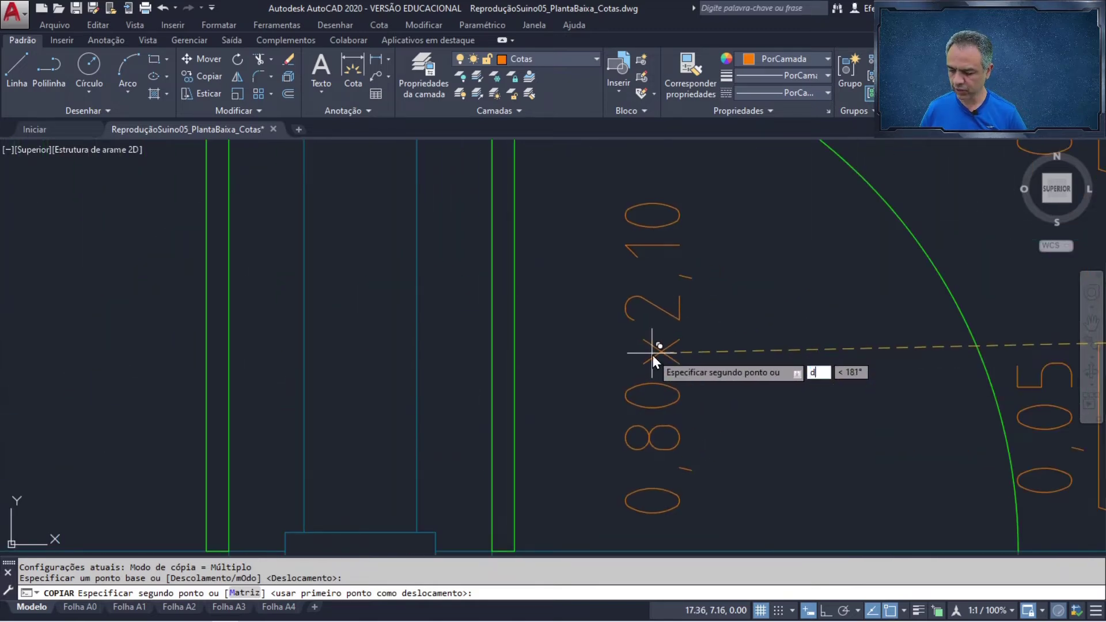
{"action": "type", "text": "e"}
{"action": "key", "text": "Return"}
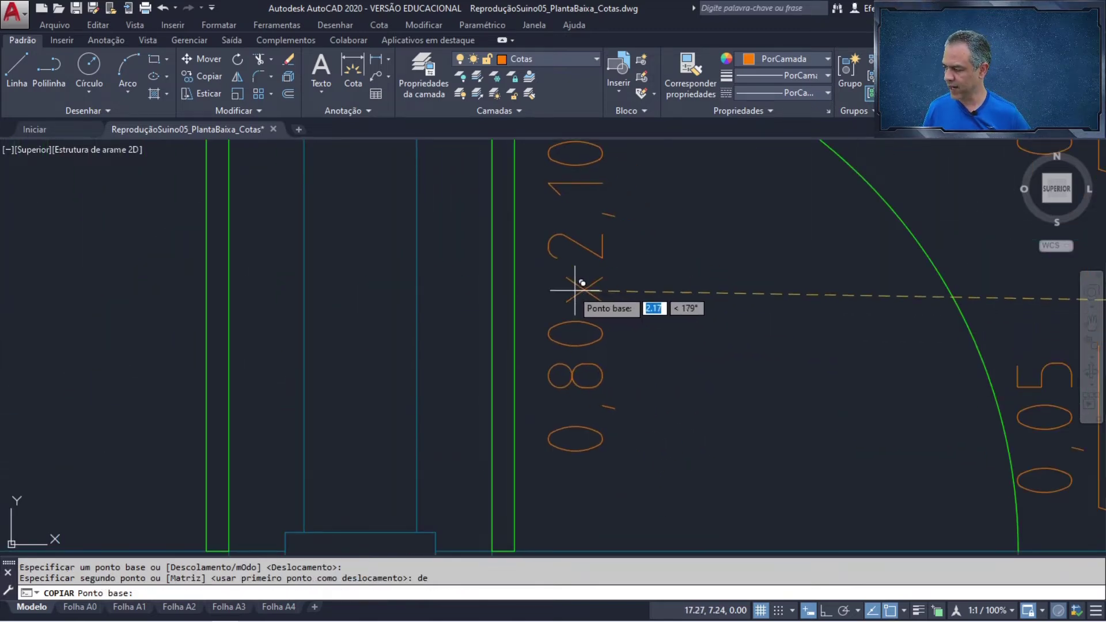
{"action": "left_click", "coordinate": [519, 285]}
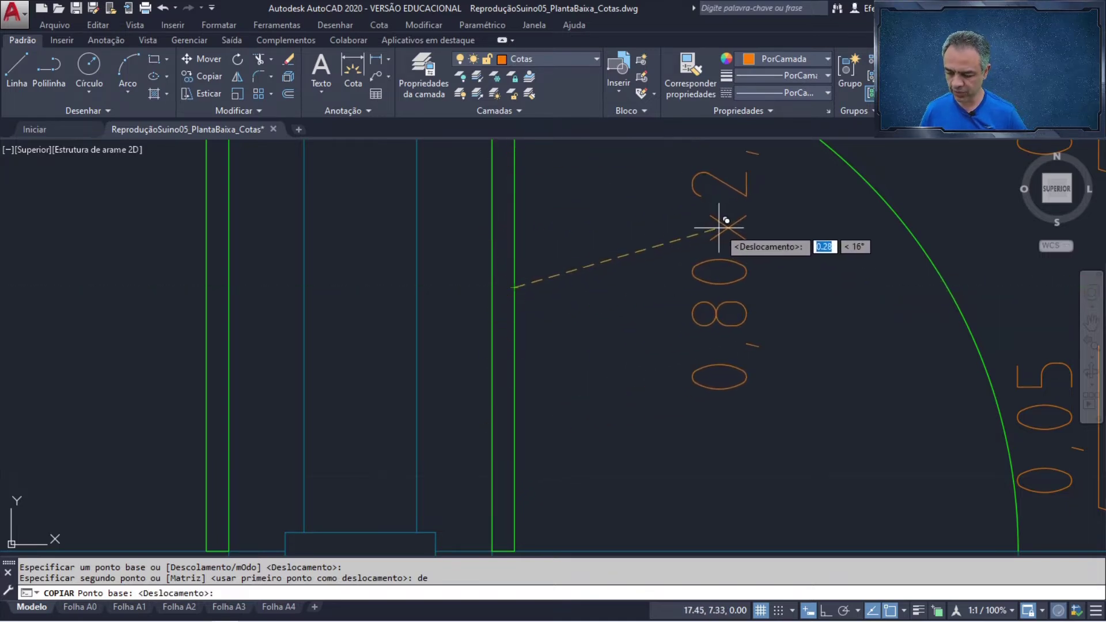
{"action": "key", "text": "F8"}
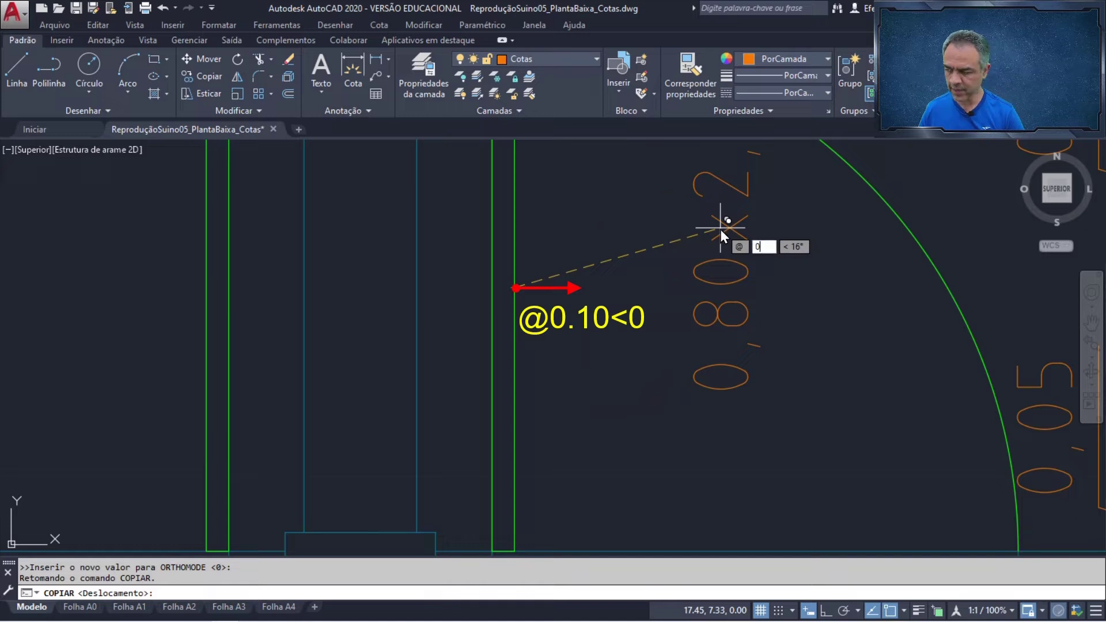
{"action": "type", "text": "@0.1"}
{"action": "key", "text": "Tab"}
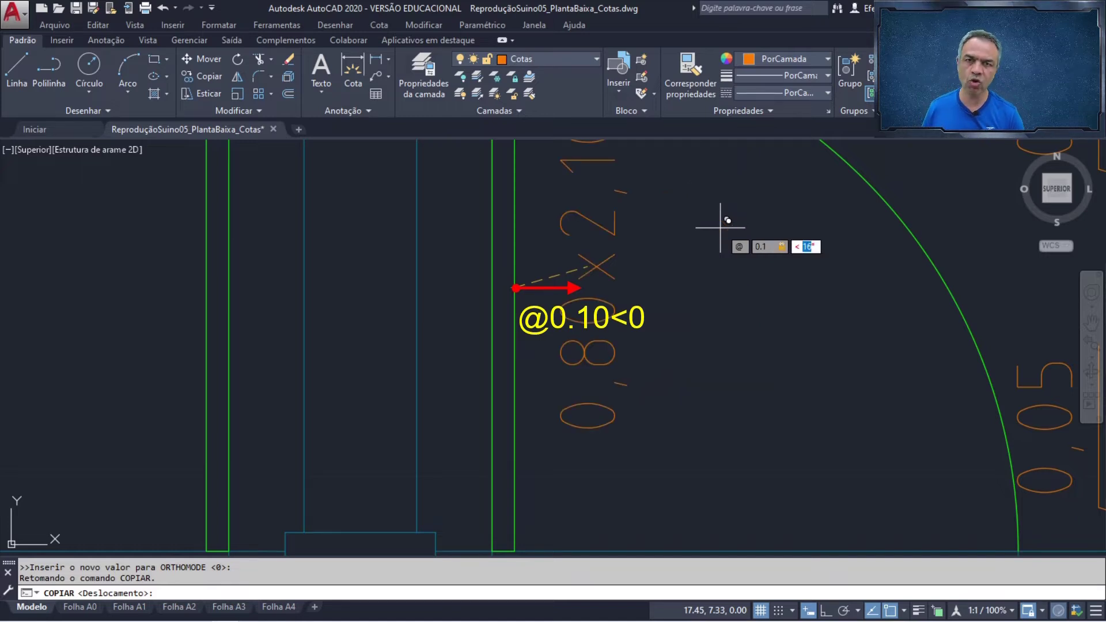
{"action": "type", "text": "0"}
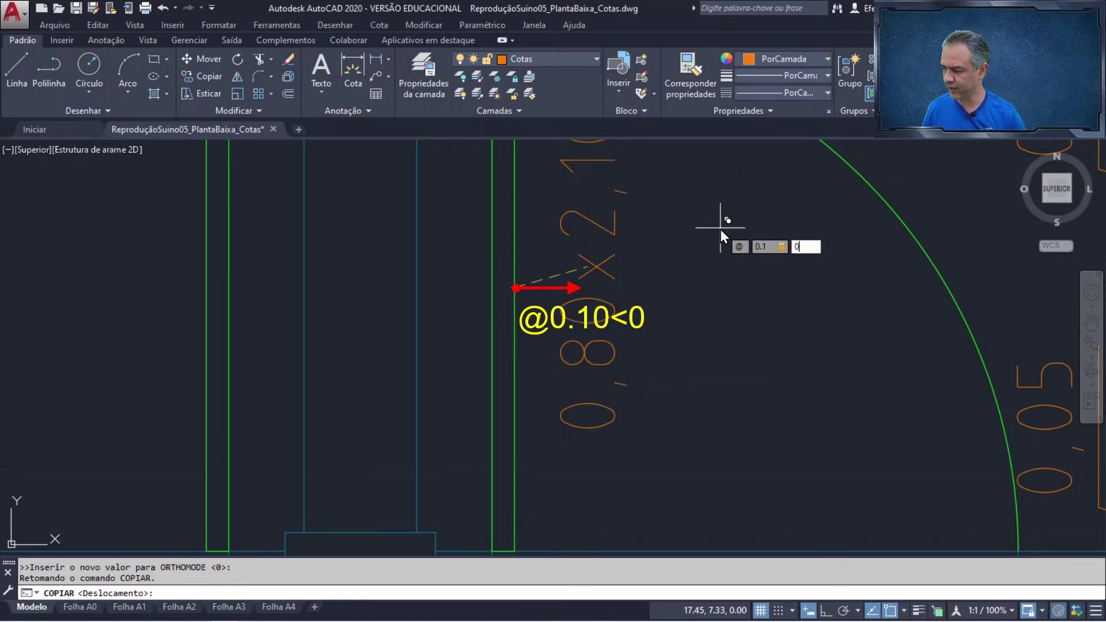
{"action": "key", "text": "Return"}
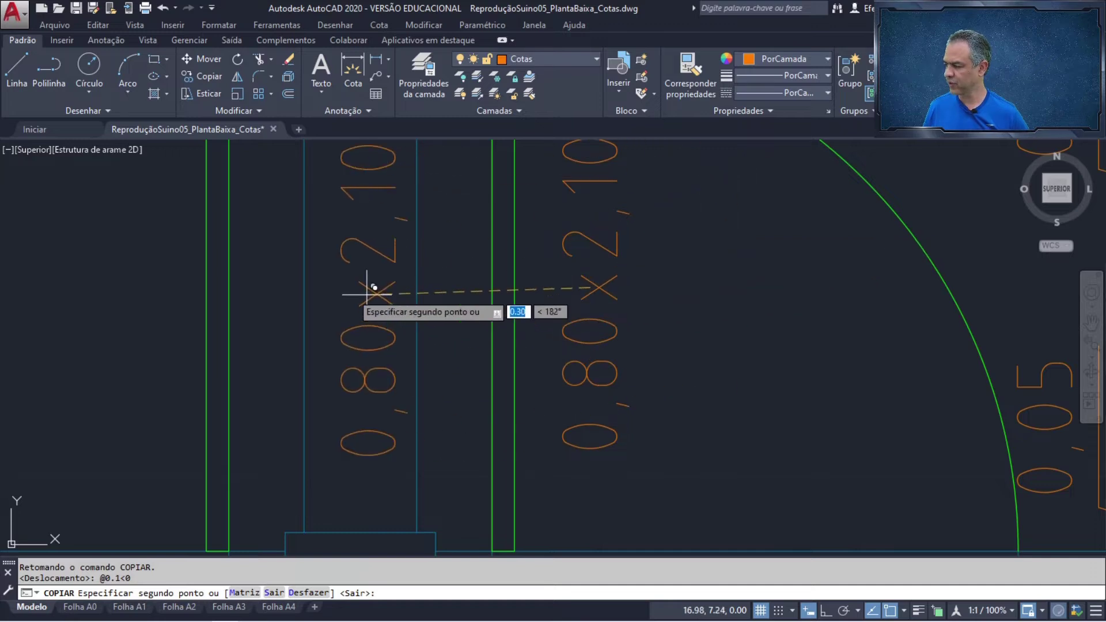
Step: Copy the vertical tag to the left-hand stall door, at @0.1<180 from the midpoint of its leaf's left edge, and end the copy
{"action": "scroll", "coordinate": [346, 284], "scroll_direction": "down", "scroll_amount": 3}
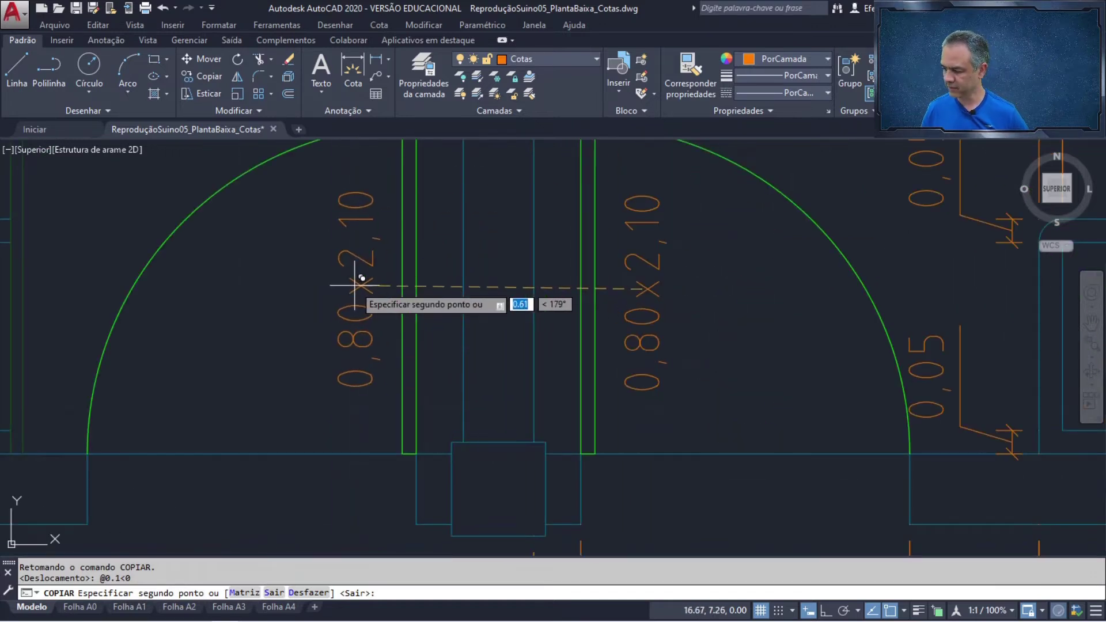
{"action": "type", "text": "de"}
{"action": "key", "text": "Return"}
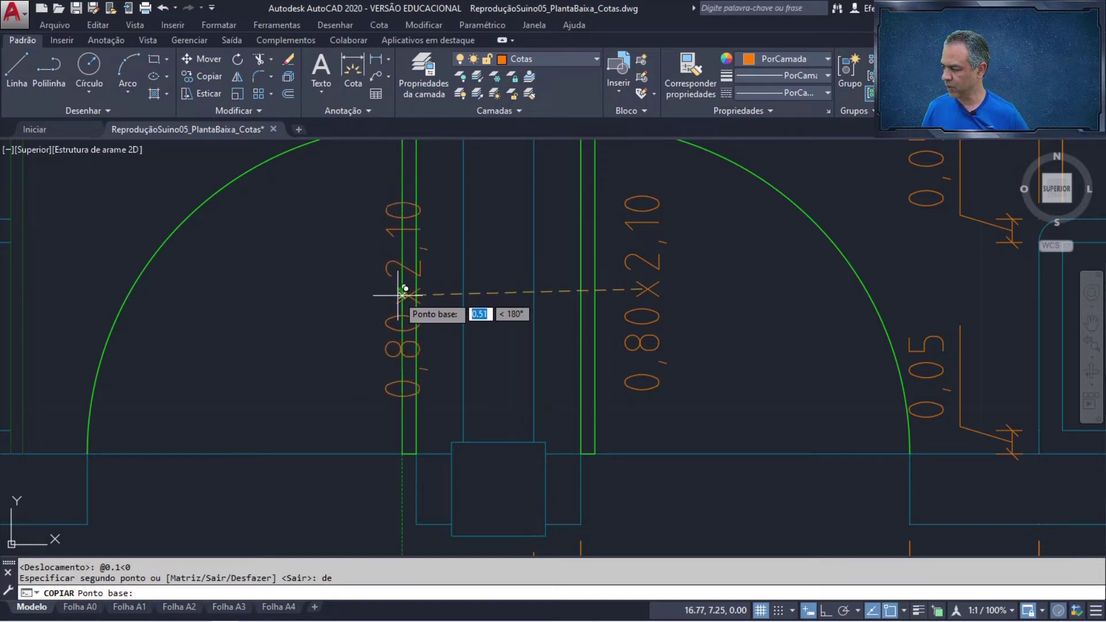
{"action": "key", "text": "Return"}
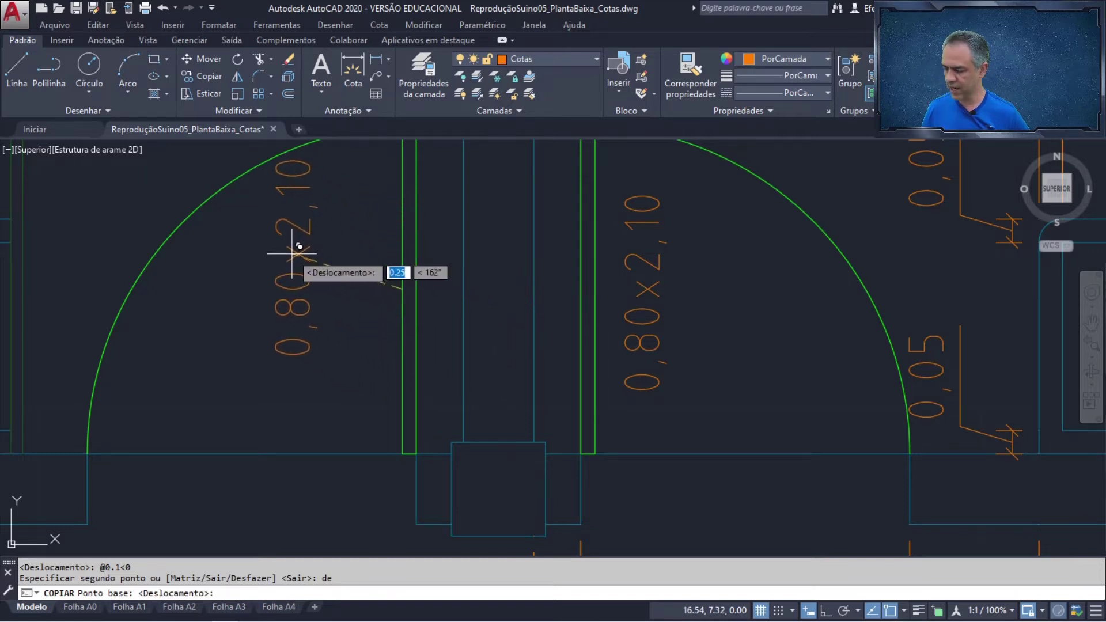
{"action": "key", "text": "F8"}
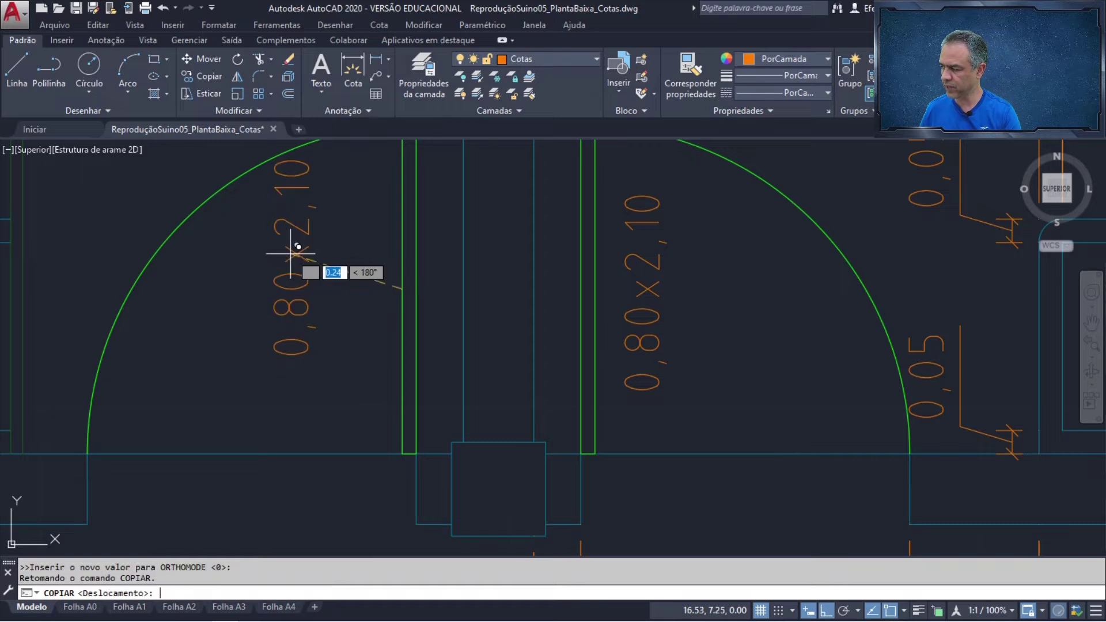
{"action": "type", "text": "@0"}
{"action": "type", "text": ".1"}
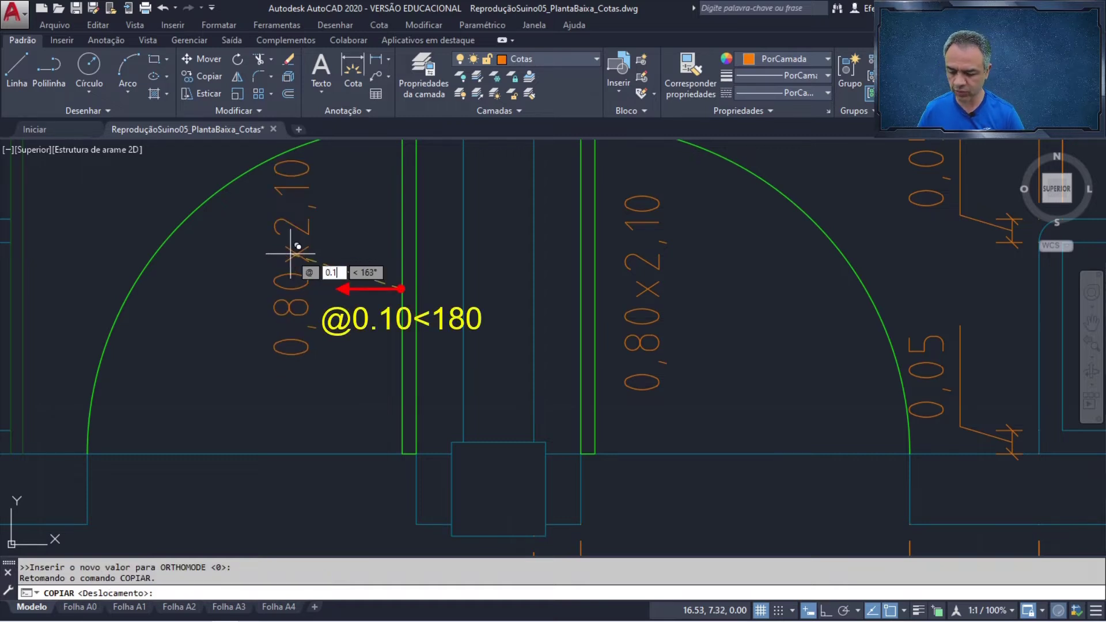
{"action": "key", "text": "Tab"}
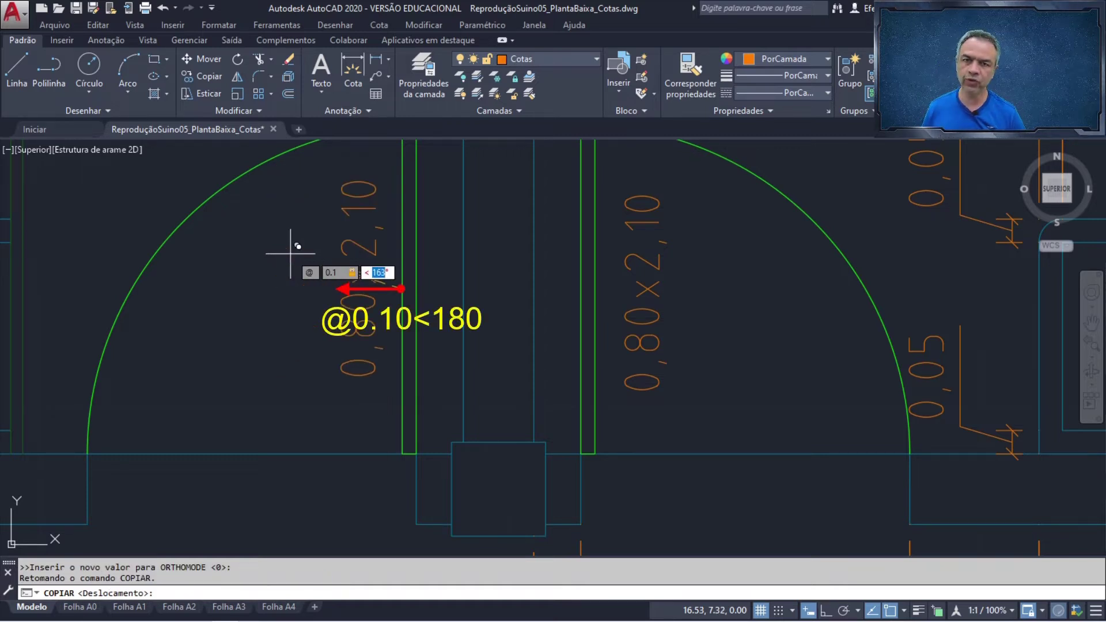
{"action": "type", "text": "18"}
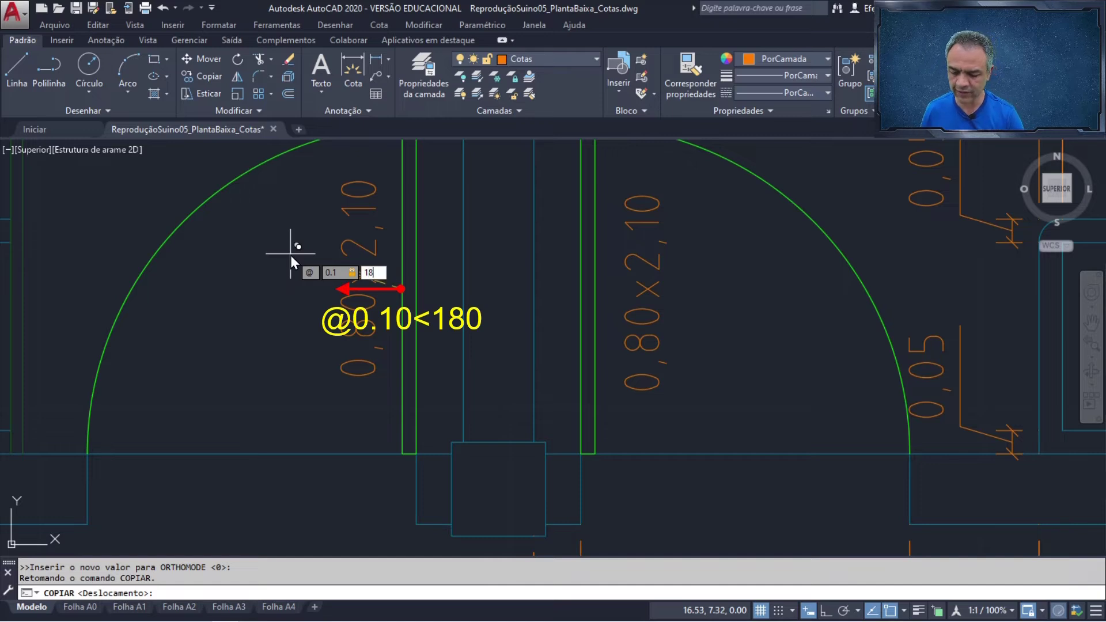
{"action": "type", "text": "0"}
{"action": "key", "text": "Return"}
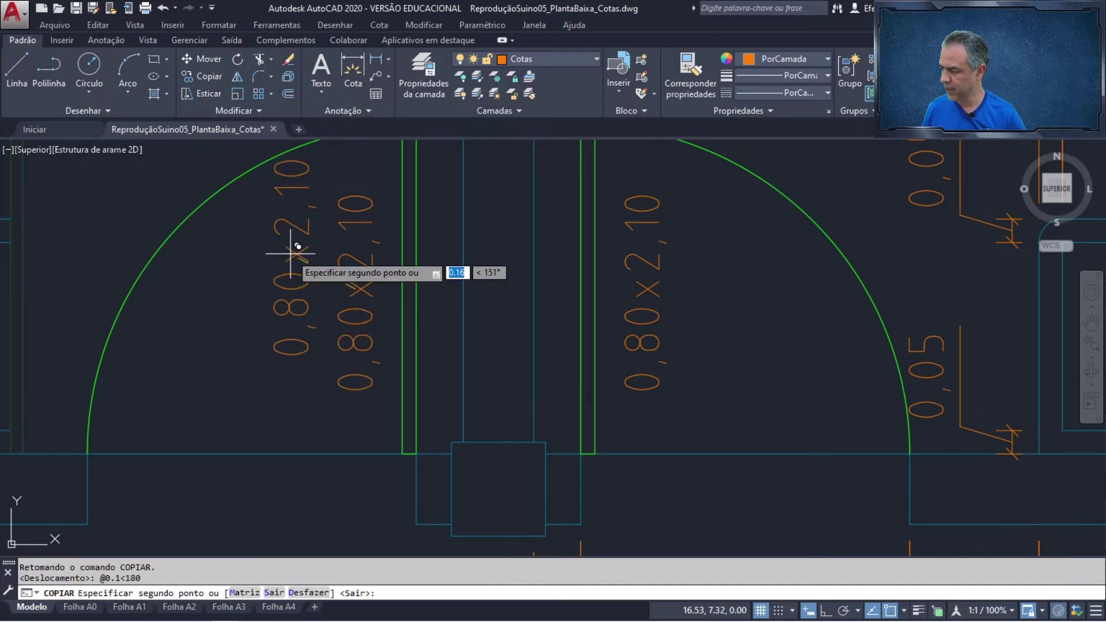
{"action": "key", "text": "Return"}
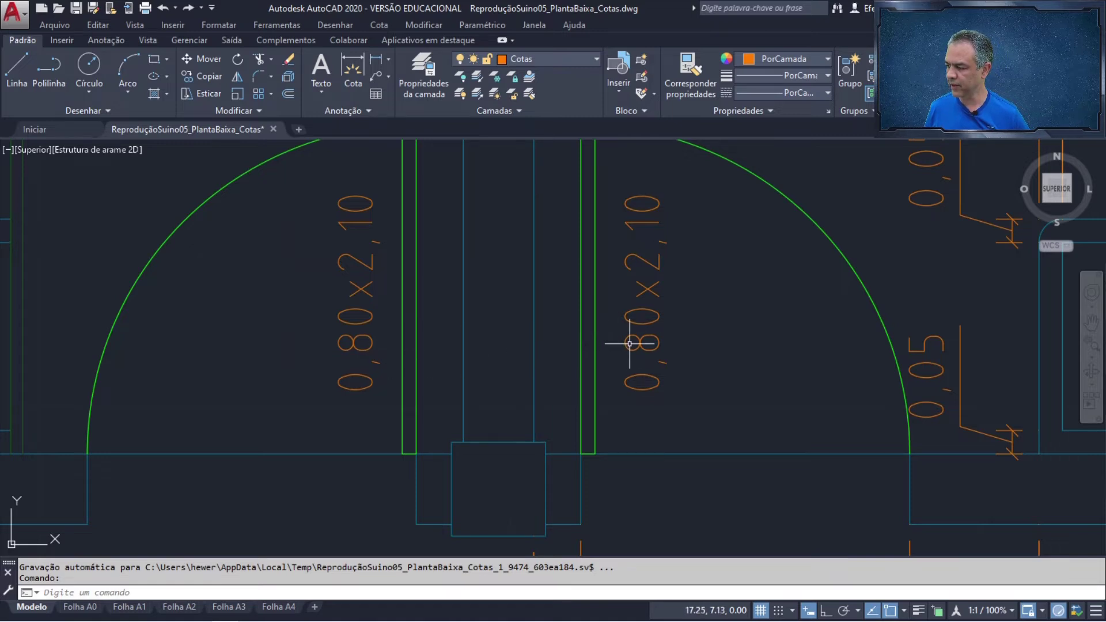
{"action": "key", "text": "Escape"}
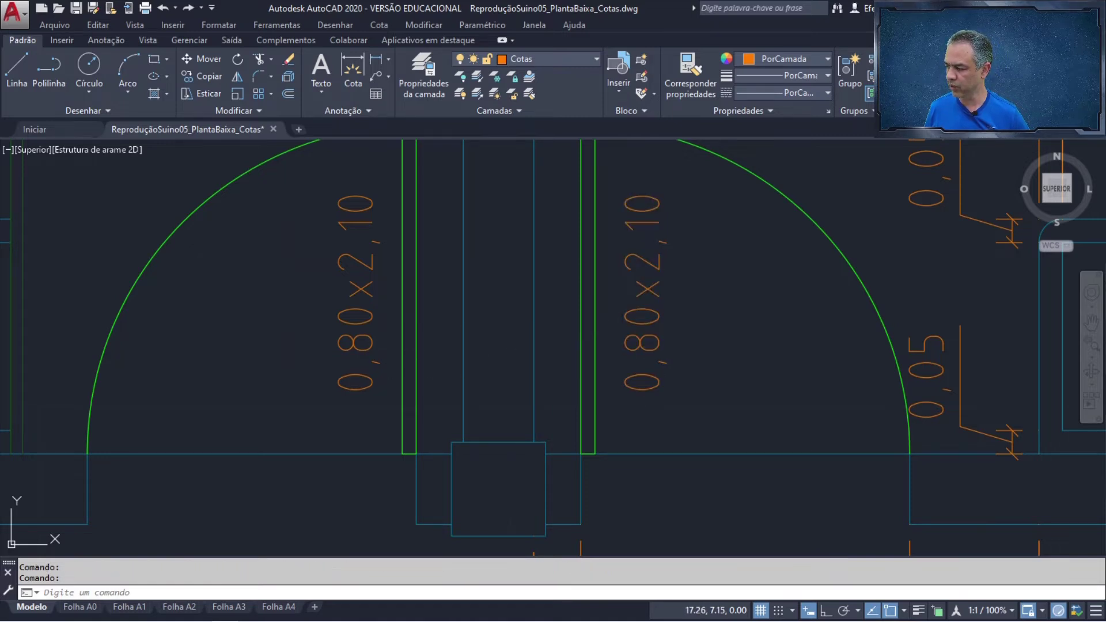
Step: Set the door width attribute to 0,70 in the tags of both adjoining stall doors
{"action": "double_click", "coordinate": [668, 345]}
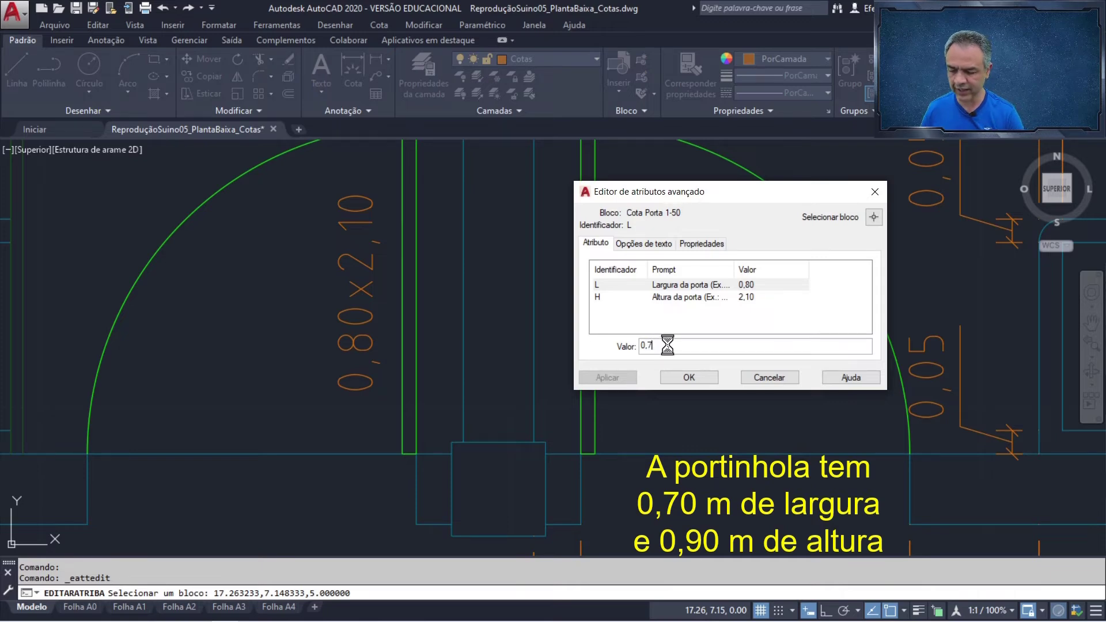
{"action": "left_click", "coordinate": [691, 379]}
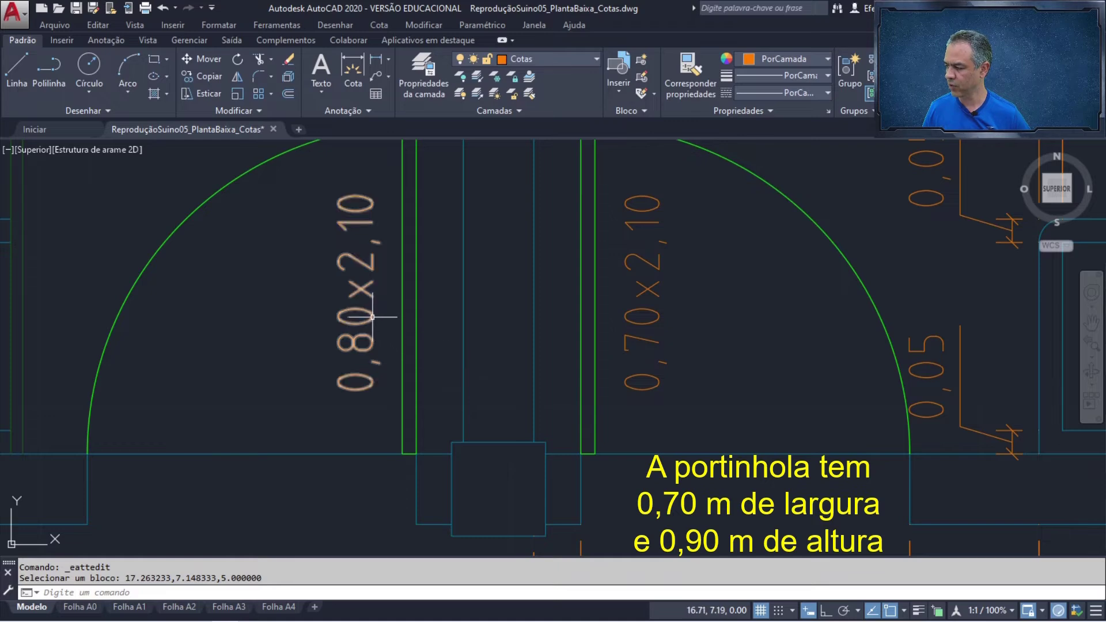
{"action": "key", "text": "Escape"}
{"action": "left_click", "coordinate": [685, 348]}
{"action": "type", "text": "7"}
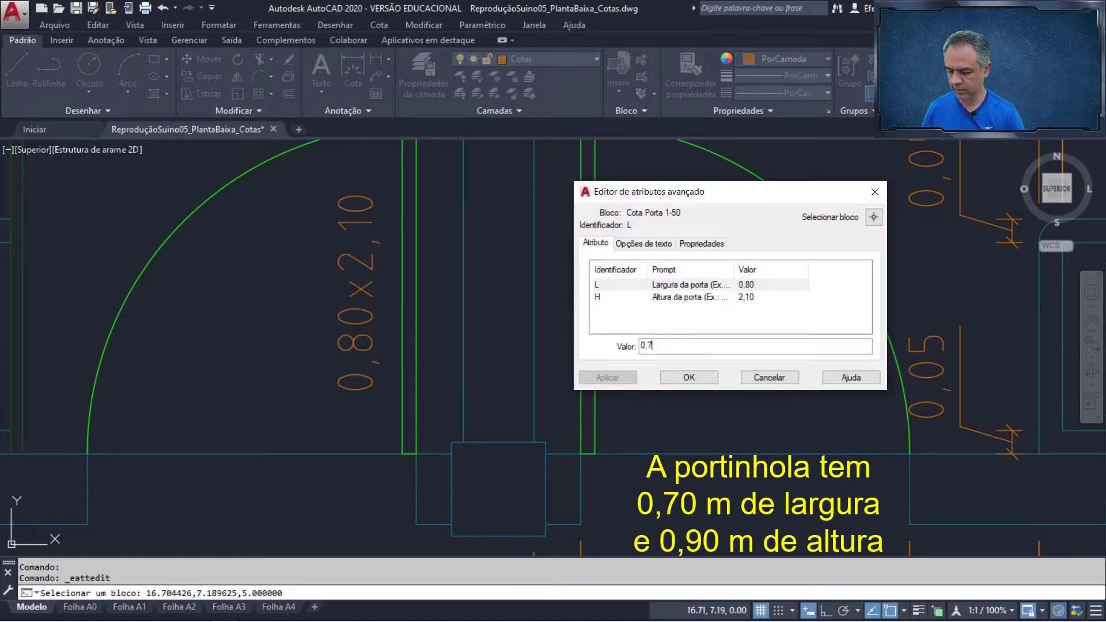
{"action": "type", "text": "0"}
{"action": "left_click", "coordinate": [689, 377]}
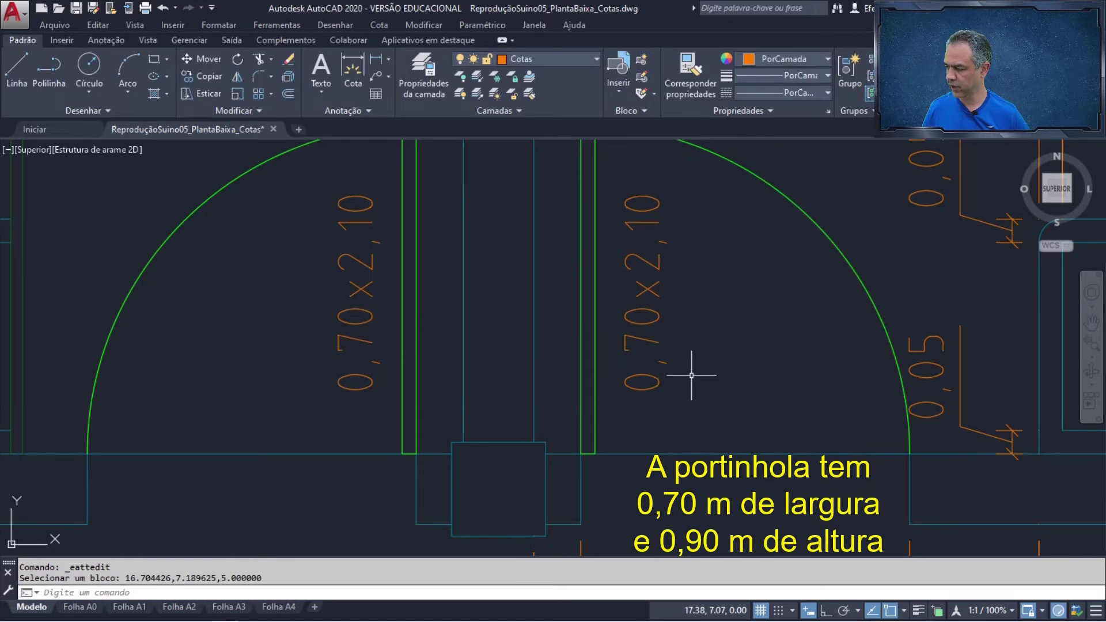
Step: Copy both 0,70x2,10 tags from the left-hand leaf's right-edge midpoint to the matching point on the upper row's middle pair of stall doors
{"action": "left_click", "coordinate": [200, 77]}
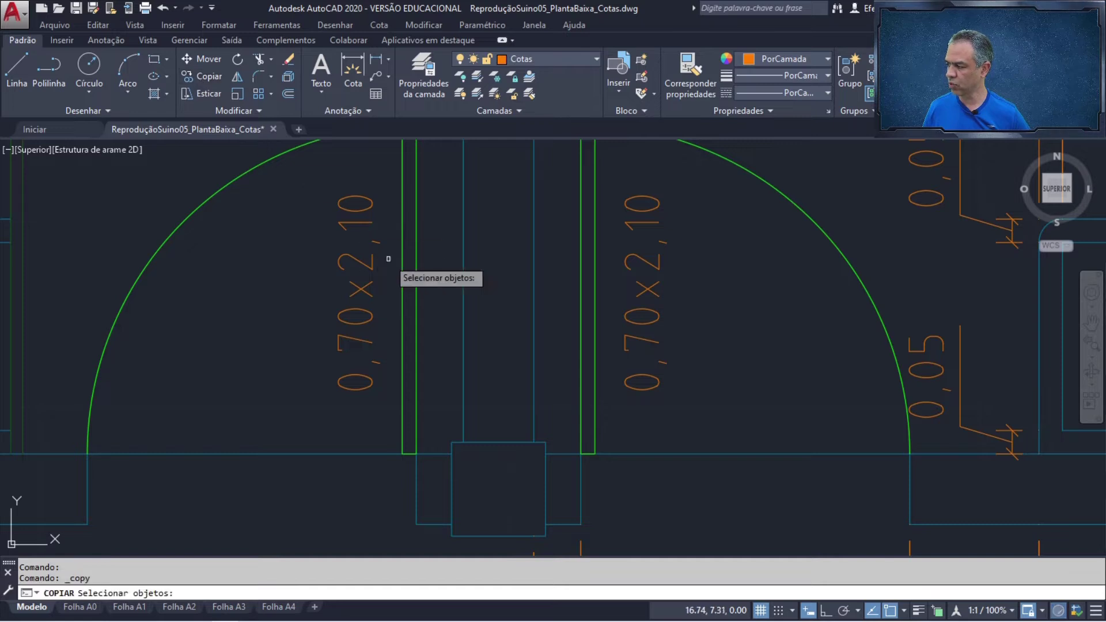
{"action": "left_click", "coordinate": [645, 221]}
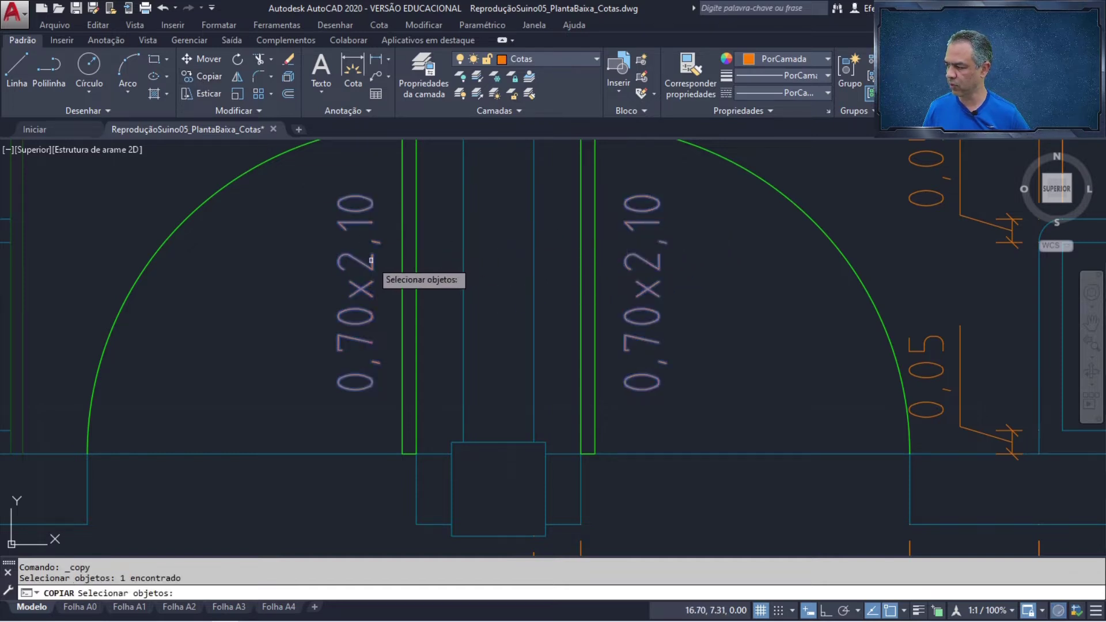
{"action": "key", "text": "Return"}
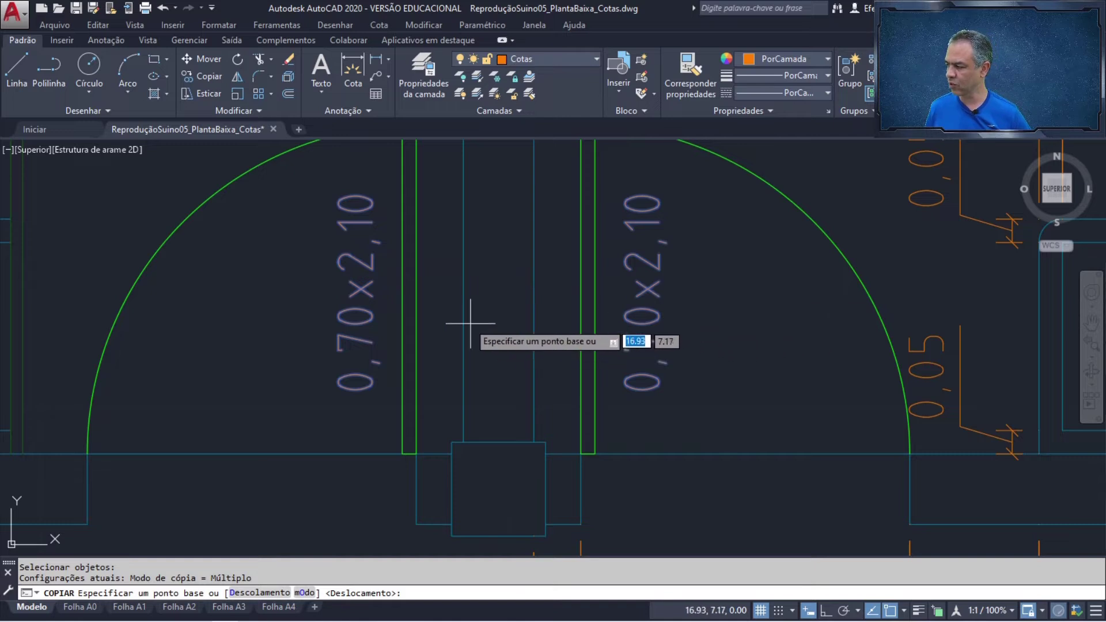
{"action": "left_click", "coordinate": [416, 288]}
{"action": "scroll", "coordinate": [403, 290], "scroll_direction": "down", "scroll_amount": 5}
{"action": "middle_click_drag", "start_coordinate": [404, 291], "coordinate": [649, 330]}
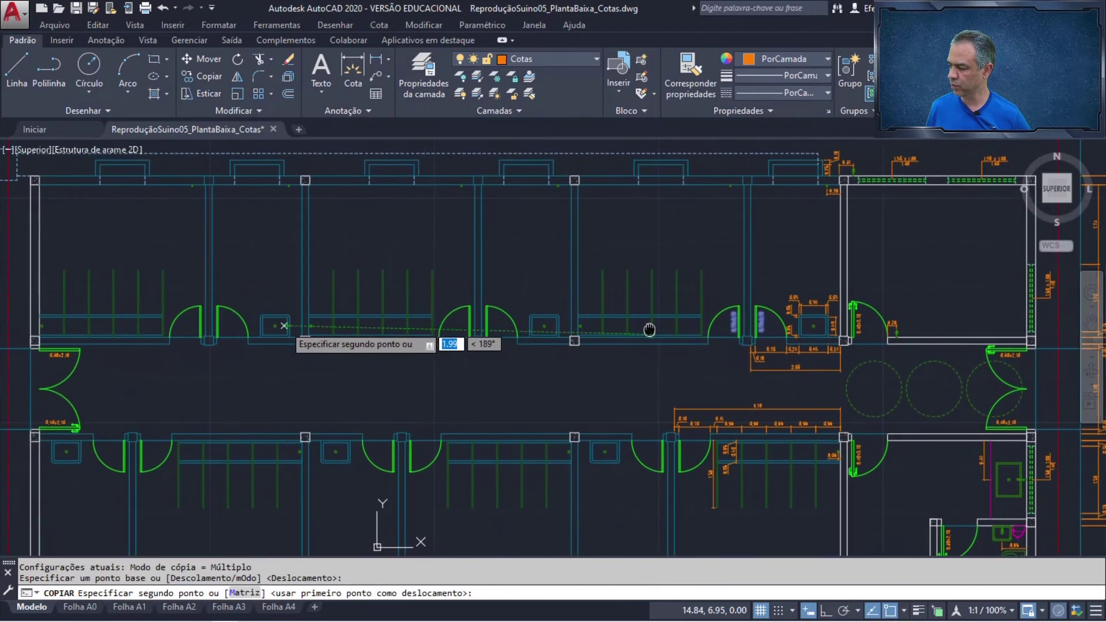
{"action": "scroll", "coordinate": [489, 329], "scroll_direction": "up", "scroll_amount": 5}
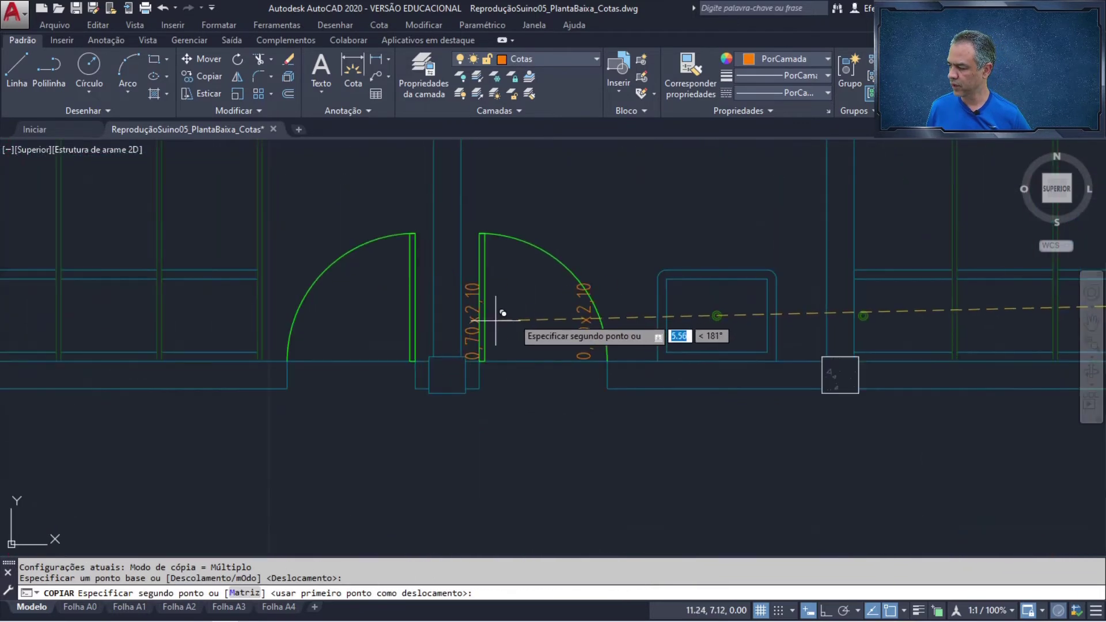
{"action": "left_click", "coordinate": [420, 291]}
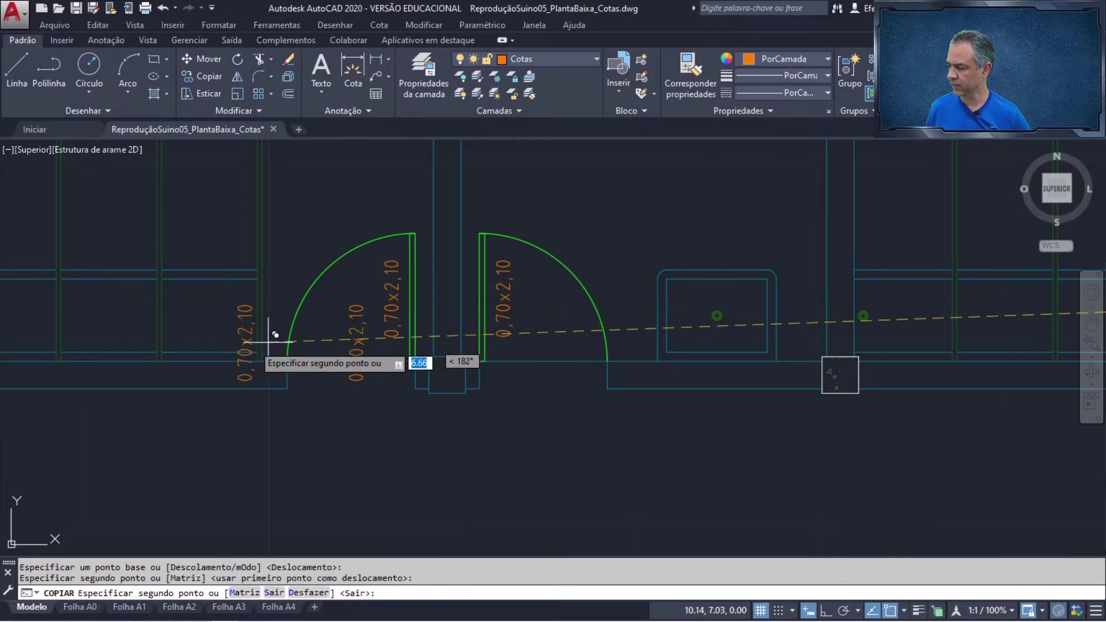
Step: Copy the two tags to the leftmost pair of stall doors in the upper row and in the lower row
{"action": "scroll", "coordinate": [268, 339], "scroll_direction": "down", "scroll_amount": 3}
{"action": "middle_click_drag", "start_coordinate": [222, 314], "coordinate": [455, 314]}
{"action": "left_click", "coordinate": [461, 320]}
{"action": "scroll", "coordinate": [413, 332], "scroll_direction": "down", "scroll_amount": 4}
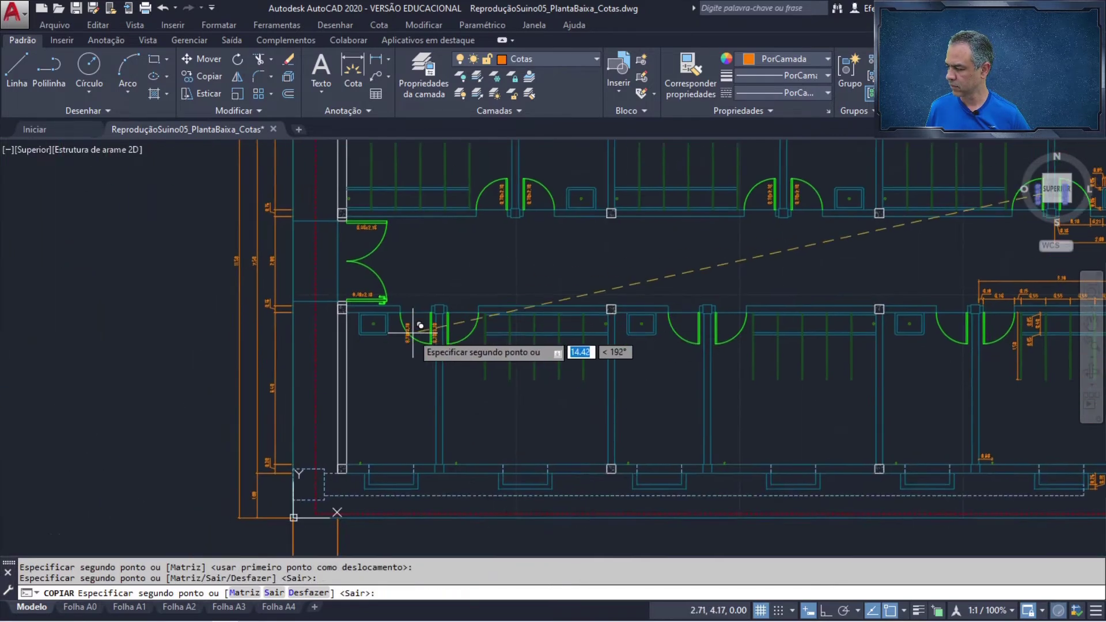
{"action": "scroll", "coordinate": [413, 332], "scroll_direction": "up", "scroll_amount": 4}
{"action": "left_click", "coordinate": [533, 298]}
Step: Copy the two tags to the middle and rightmost pairs of stall doors in the lower row, and end the copy
{"action": "scroll", "coordinate": [614, 322], "scroll_direction": "down", "scroll_amount": 3}
{"action": "middle_click_drag", "start_coordinate": [811, 339], "coordinate": [397, 330]}
{"action": "scroll", "coordinate": [613, 306], "scroll_direction": "up", "scroll_amount": 3}
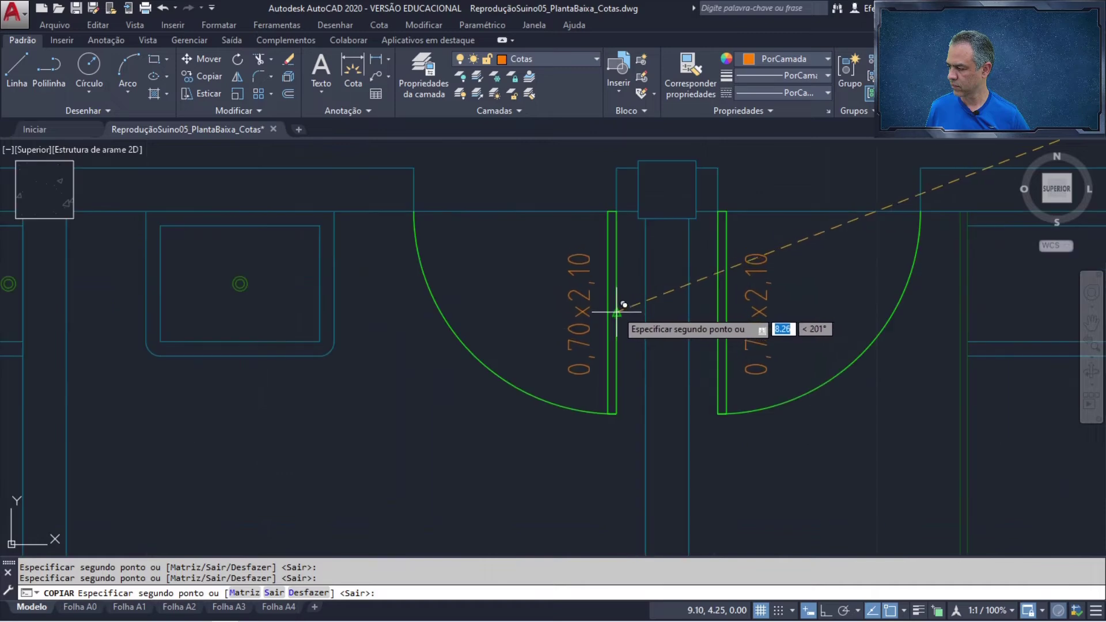
{"action": "left_click", "coordinate": [616, 311]}
{"action": "scroll", "coordinate": [616, 312], "scroll_direction": "down", "scroll_amount": 4}
{"action": "scroll", "coordinate": [605, 314], "scroll_direction": "up", "scroll_amount": 4}
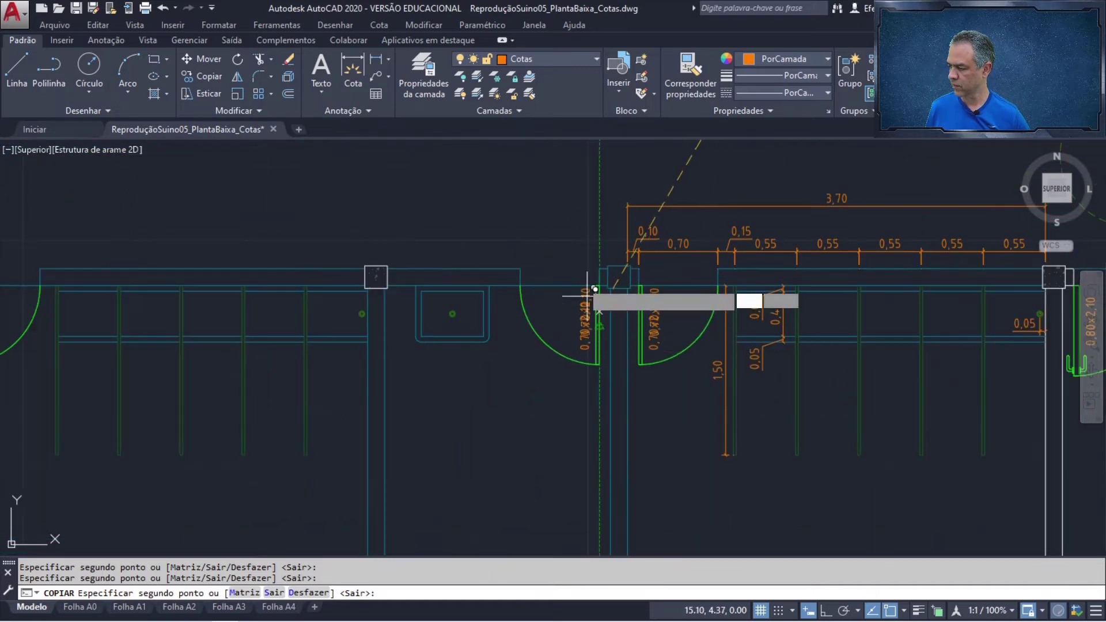
{"action": "key", "text": "Escape"}
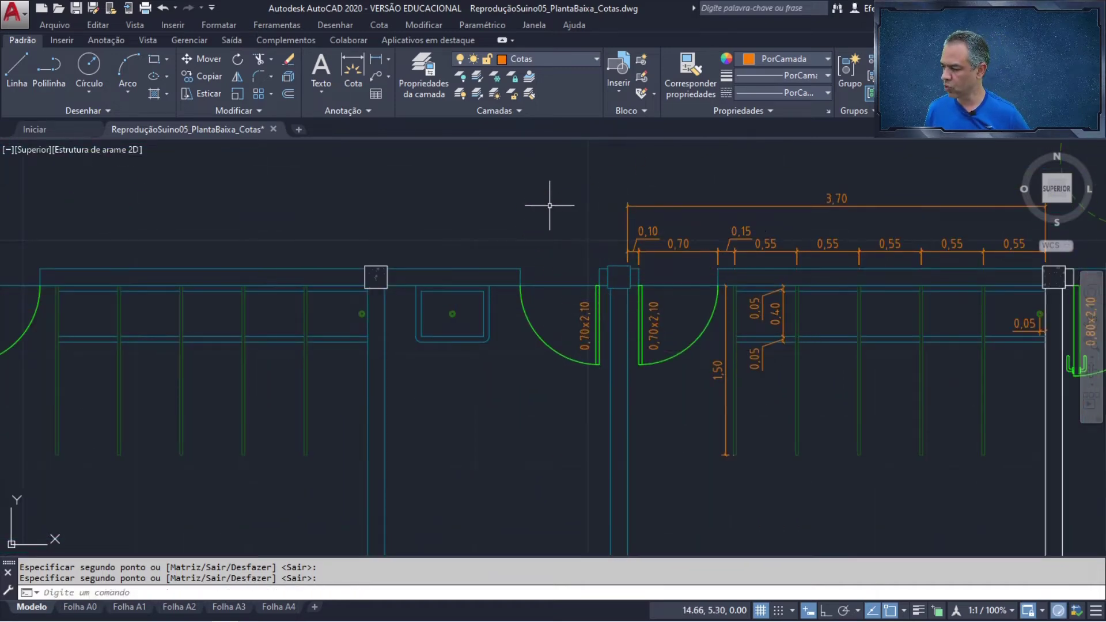
Step: Measure the area of the plan's upper-right room through its four inside corners
{"action": "middle_click", "coordinate": [550, 205]}
{"action": "middle_click", "coordinate": [549, 205]}
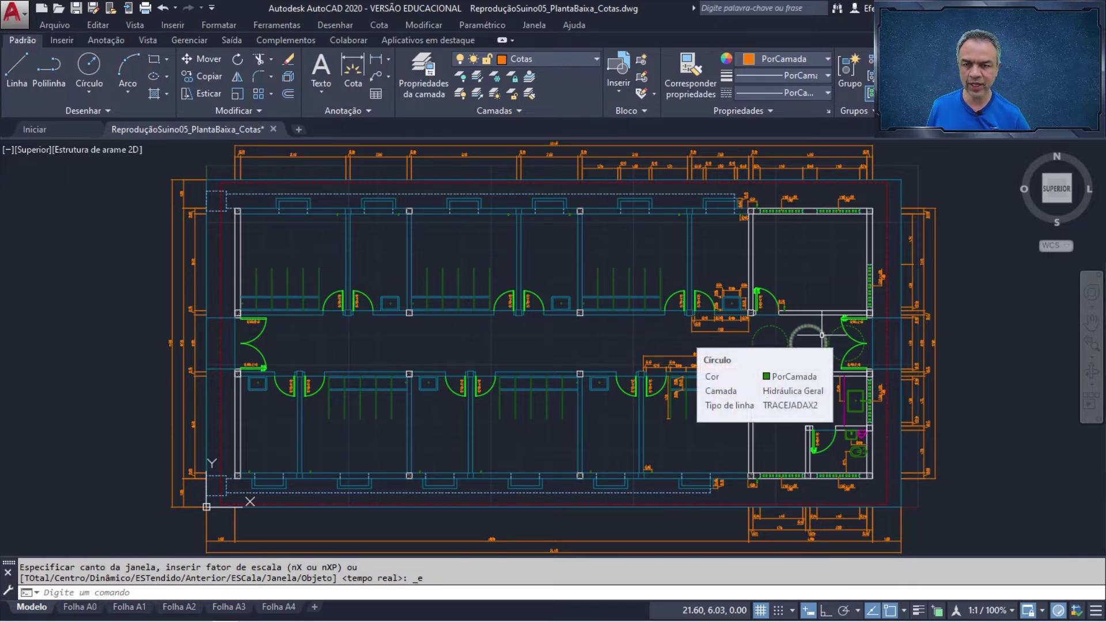
{"action": "key", "text": "Down"}
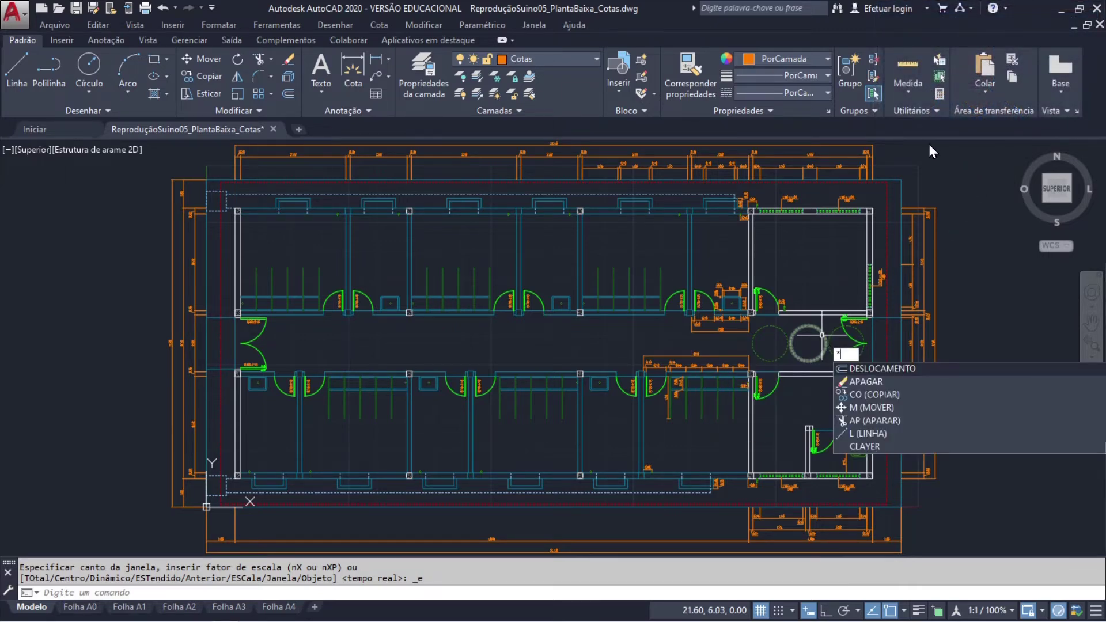
{"action": "key", "text": "Escape"}
{"action": "left_click", "coordinate": [913, 96]}
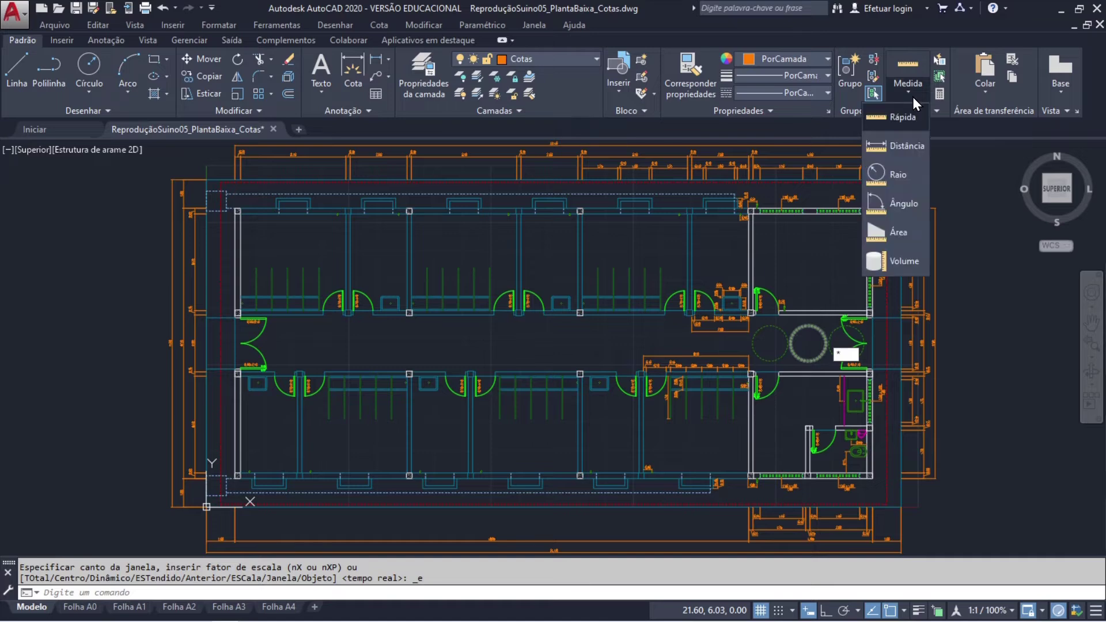
{"action": "left_click", "coordinate": [903, 233]}
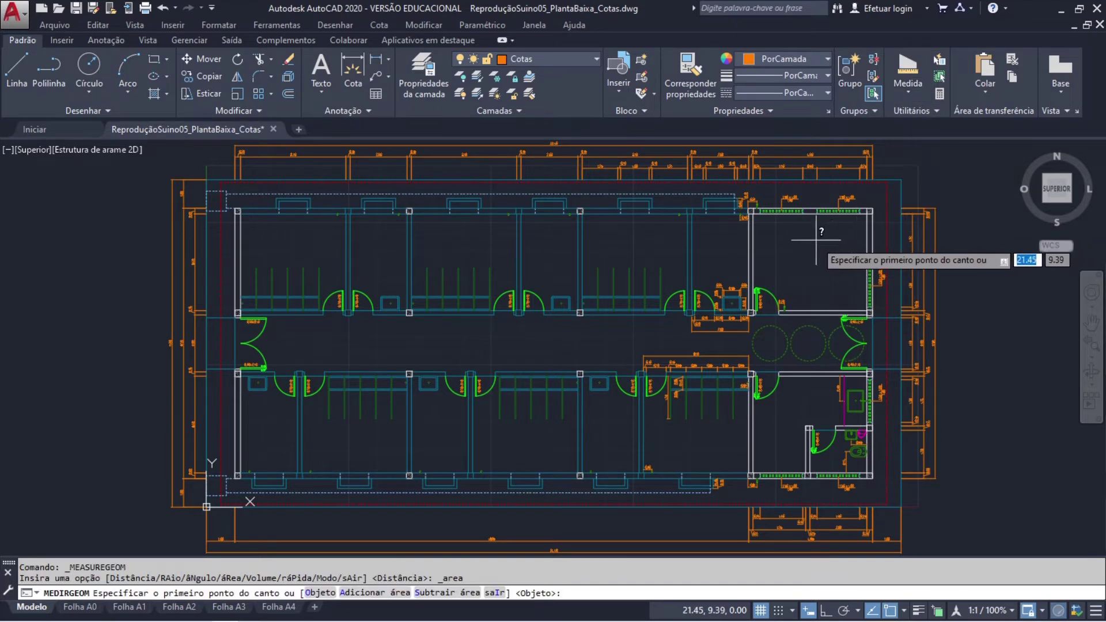
{"action": "scroll", "coordinate": [818, 236], "scroll_direction": "up", "scroll_amount": 4}
{"action": "mouse_move", "coordinate": [815, 235]}
{"action": "middle_mouse_down"}
{"action": "mouse_move", "coordinate": [522, 265]}
{"action": "mouse_move", "coordinate": [526, 237]}
{"action": "middle_mouse_up"}
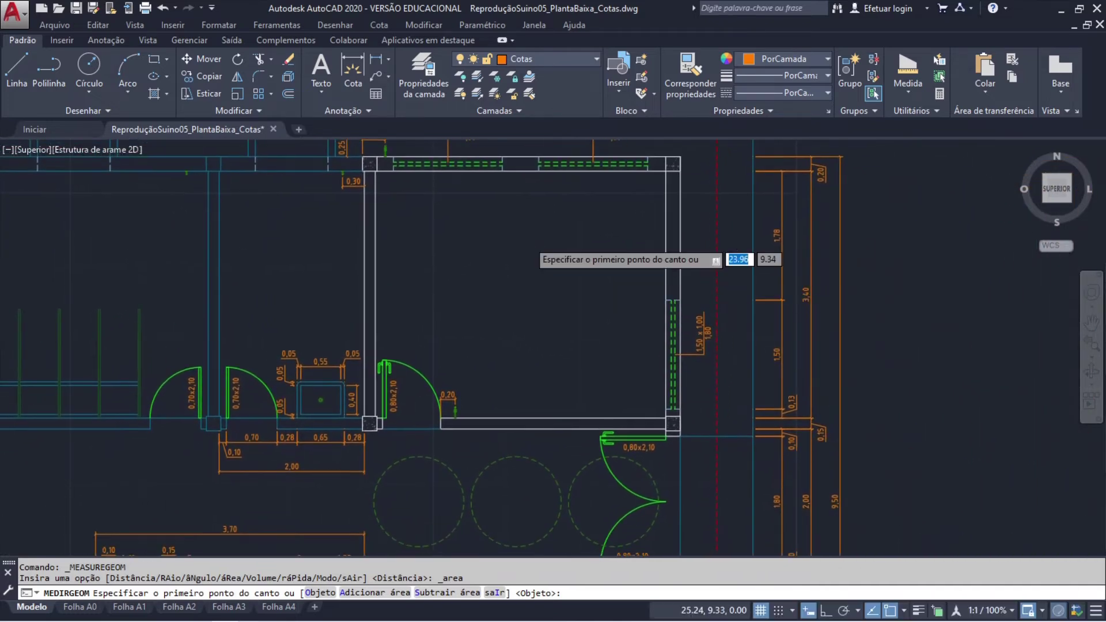
{"action": "scroll", "coordinate": [526, 238], "scroll_direction": "up", "scroll_amount": 2}
{"action": "middle_click_drag", "start_coordinate": [465, 222], "coordinate": [542, 311]}
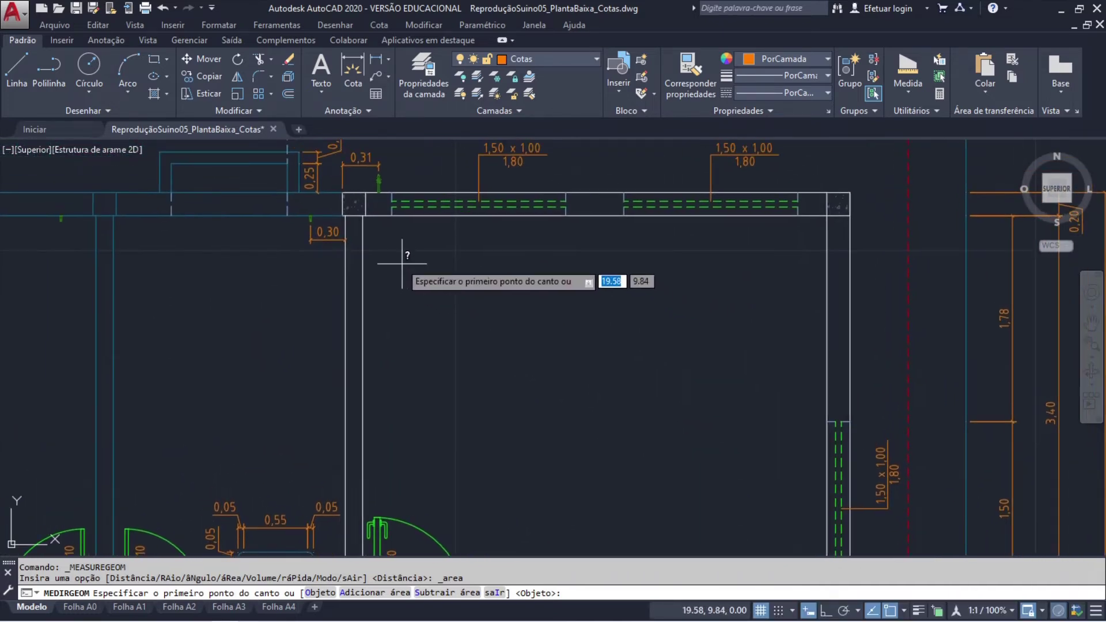
{"action": "left_click", "coordinate": [362, 216]}
{"action": "left_click", "coordinate": [827, 216]}
{"action": "middle_click_drag", "start_coordinate": [783, 376], "coordinate": [817, 115]}
{"action": "left_click", "coordinate": [859, 350]}
{"action": "scroll", "coordinate": [385, 365], "scroll_direction": "up", "scroll_amount": 4}
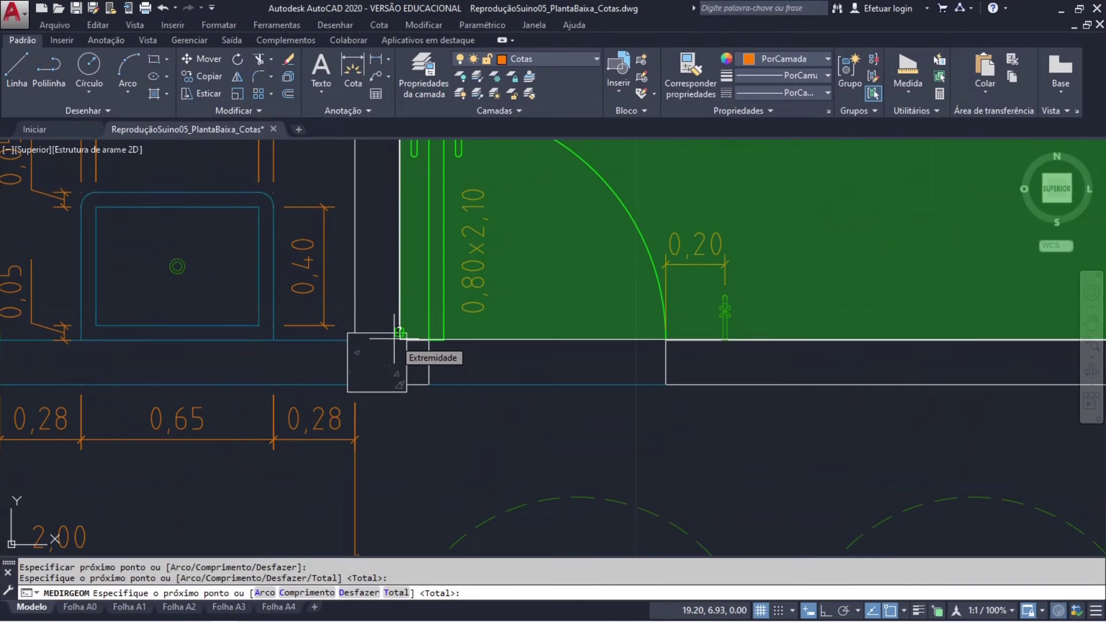
{"action": "key", "text": "Return"}
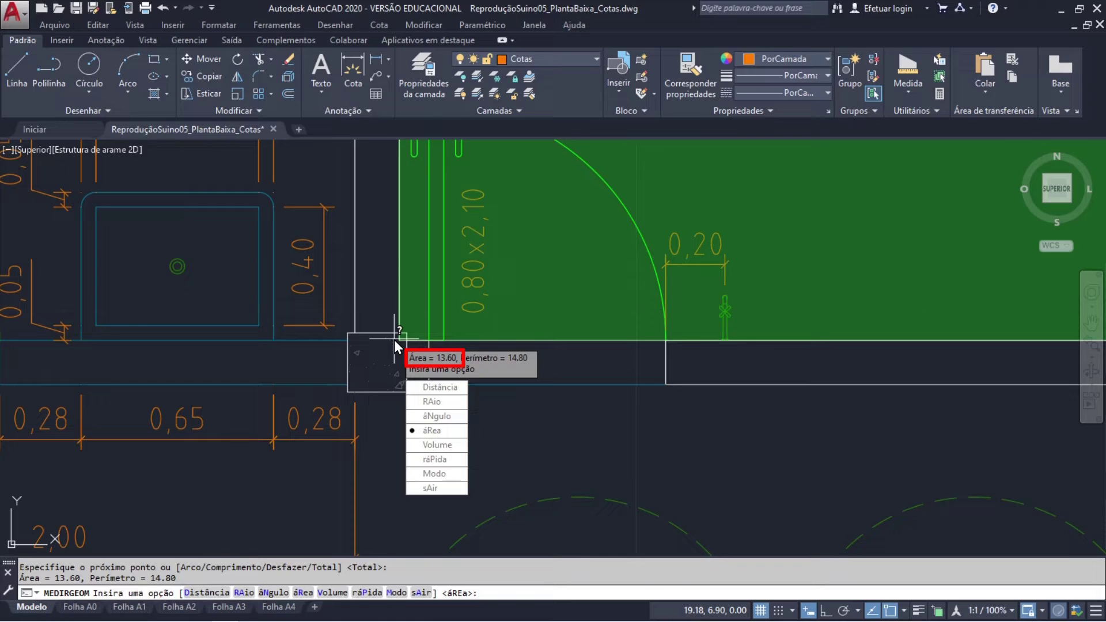
{"action": "key", "text": "Escape"}
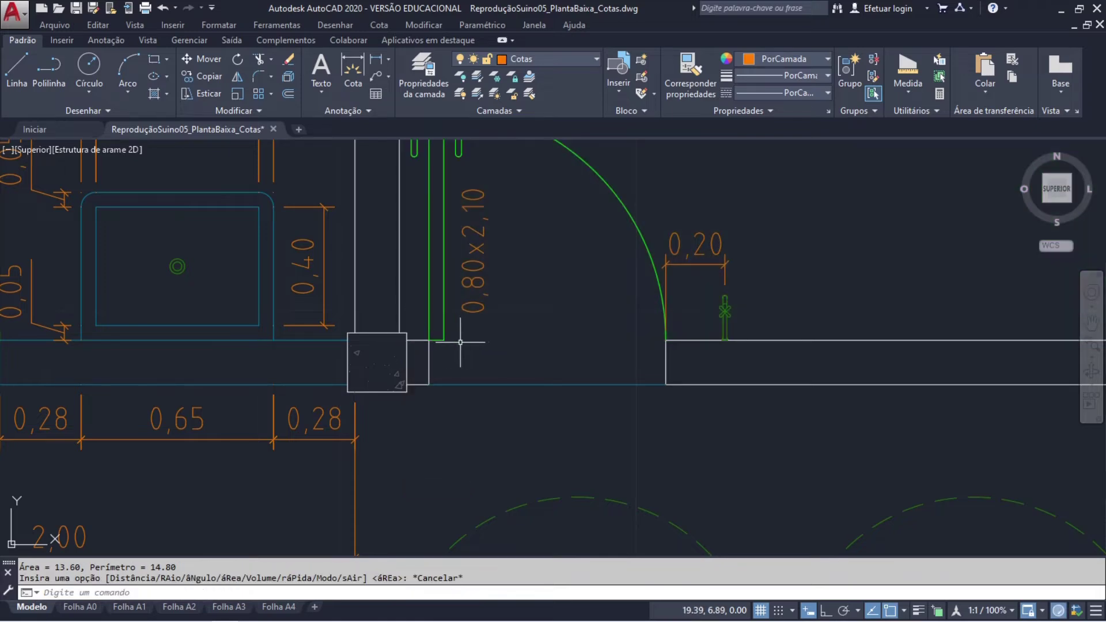
Step: Measure the area of the L-shaped room at the plan's lower right through its six inside corners
{"action": "scroll", "coordinate": [459, 343], "scroll_direction": "down", "scroll_amount": 5}
{"action": "middle_click_drag", "start_coordinate": [588, 412], "coordinate": [531, 213]}
{"action": "scroll", "coordinate": [532, 242], "scroll_direction": "up", "scroll_amount": 3}
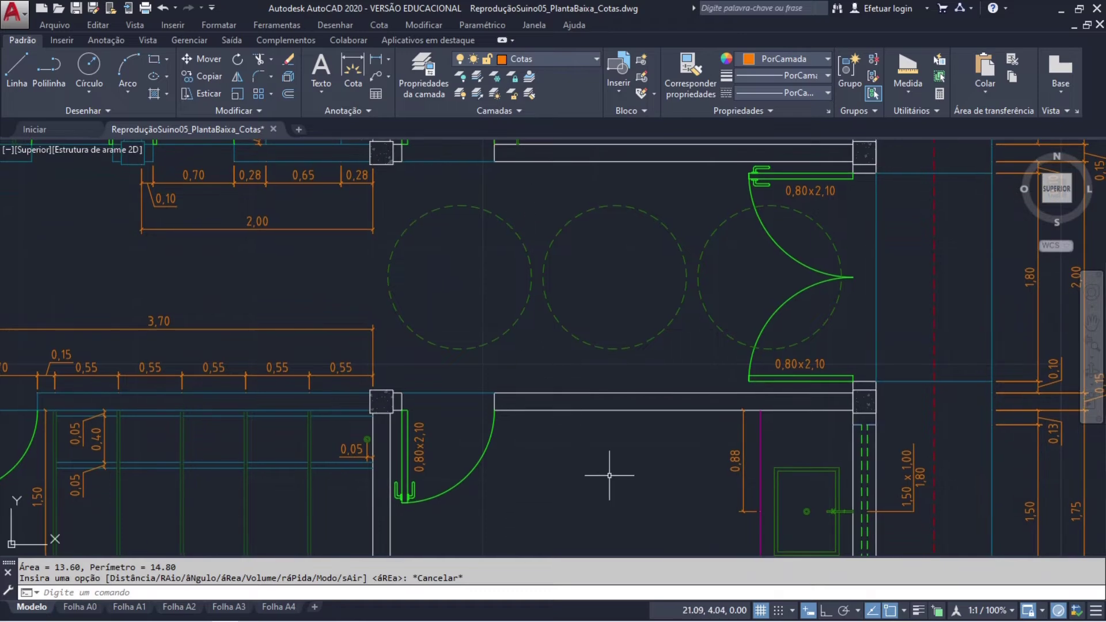
{"action": "mouse_move", "coordinate": [610, 476]}
{"action": "middle_mouse_down"}
{"action": "mouse_move", "coordinate": [521, 262]}
{"action": "mouse_move", "coordinate": [484, 219]}
{"action": "mouse_move", "coordinate": [516, 217]}
{"action": "middle_mouse_up"}
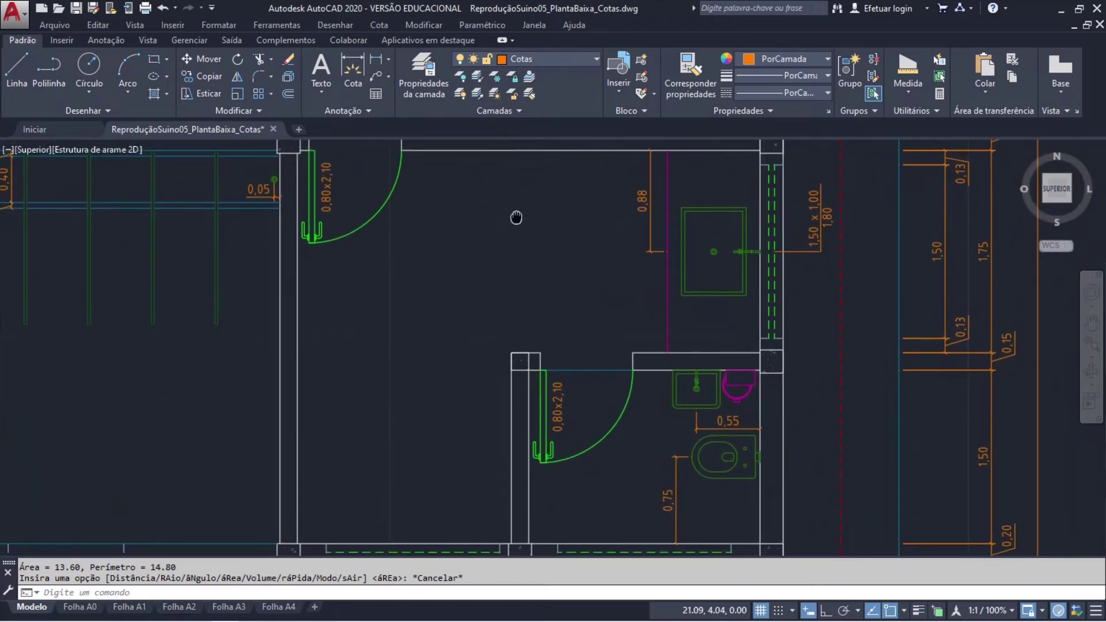
{"action": "left_click", "coordinate": [908, 65]}
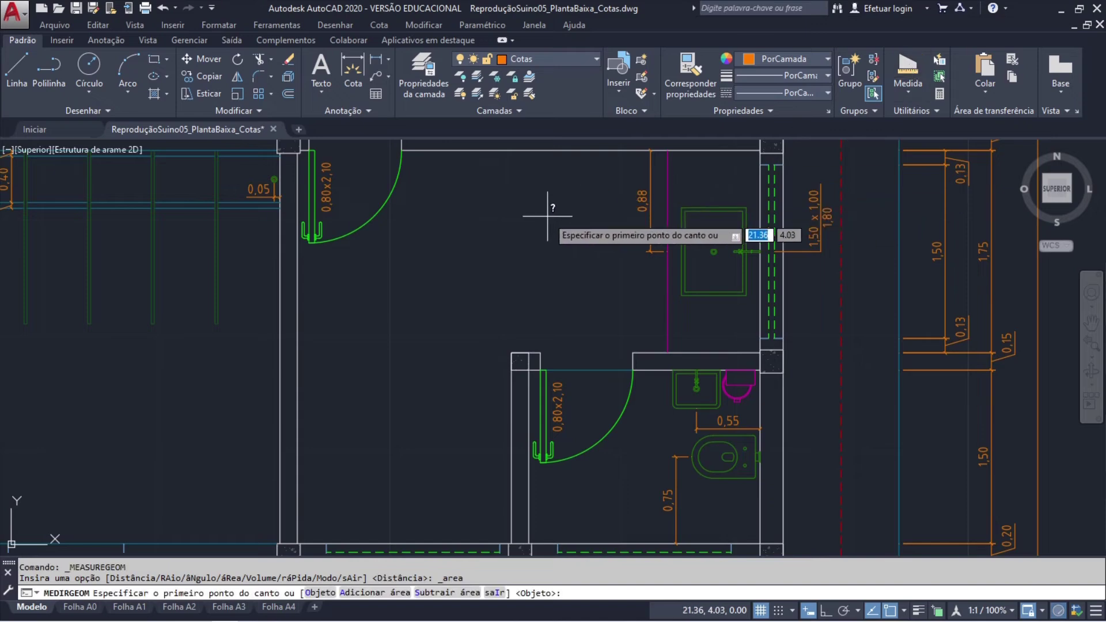
{"action": "left_click", "coordinate": [759, 150]}
{"action": "left_click", "coordinate": [759, 352]}
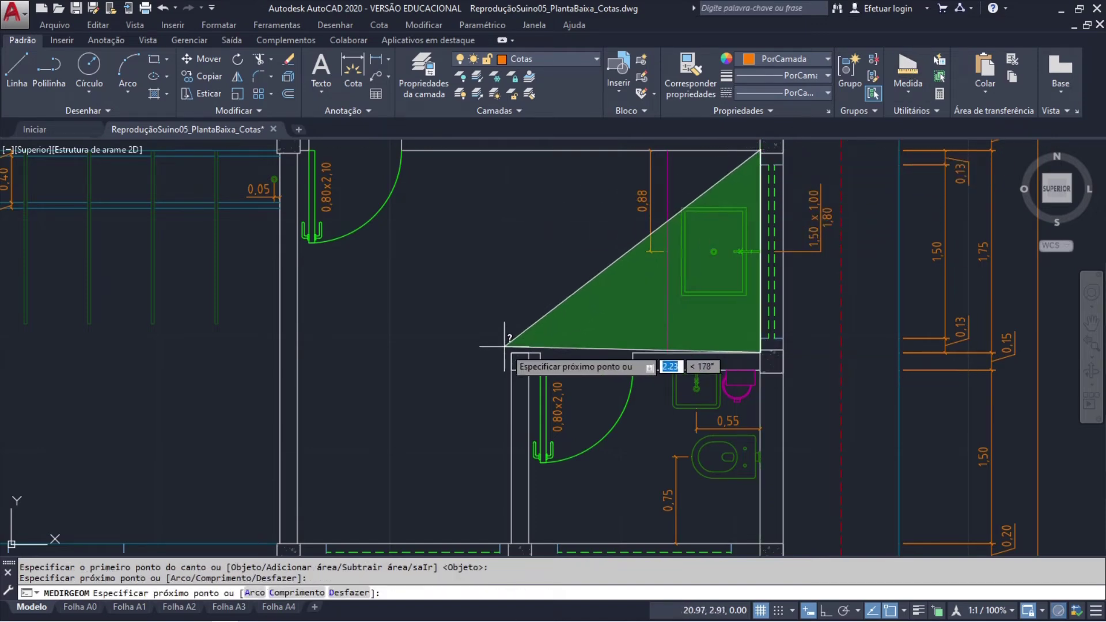
{"action": "left_click", "coordinate": [511, 352]}
{"action": "left_click", "coordinate": [511, 543]}
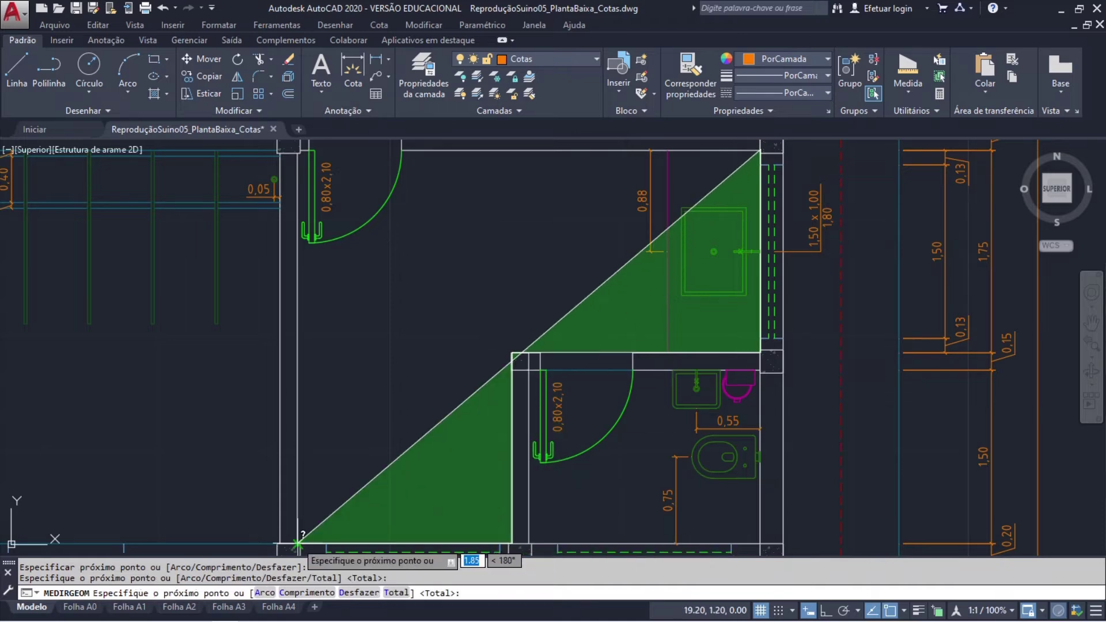
{"action": "left_click", "coordinate": [297, 543]}
{"action": "scroll", "coordinate": [295, 170], "scroll_direction": "up", "scroll_amount": 5}
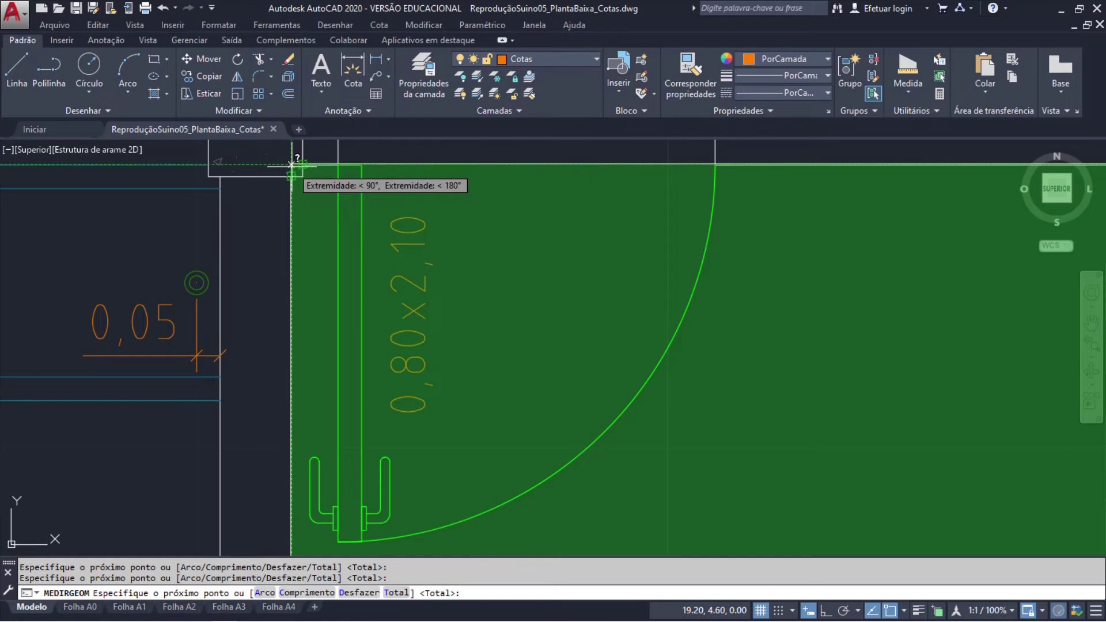
{"action": "left_click", "coordinate": [291, 164]}
{"action": "key", "text": "Return"}
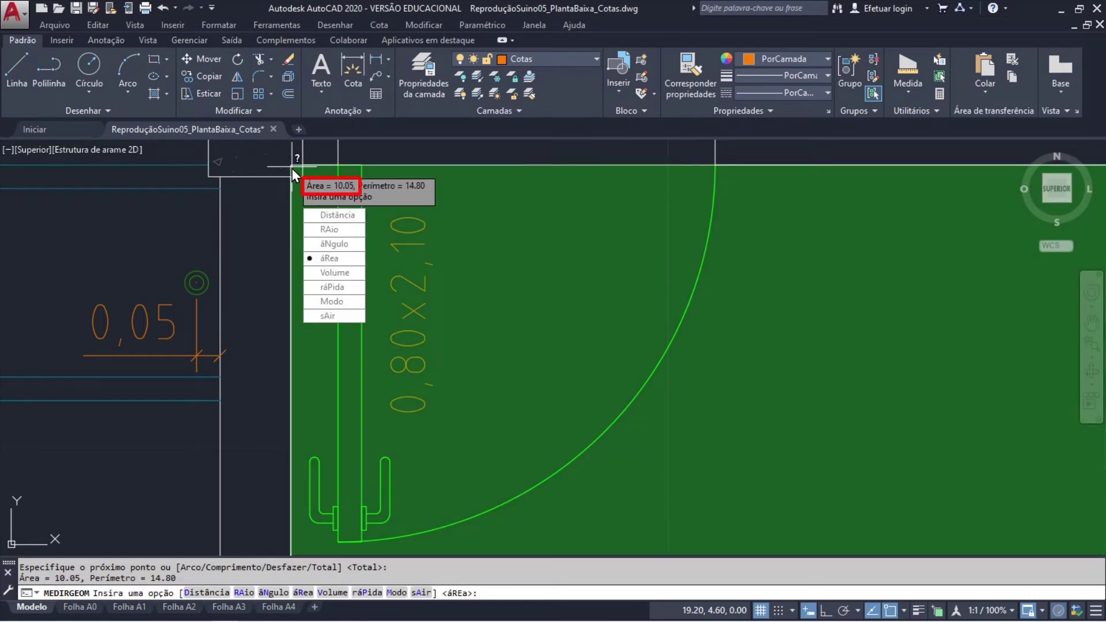
{"action": "key", "text": "Escape"}
Step: Measure the area of the small bathroom in the plan's lower-right corner through its four inside corners
{"action": "scroll", "coordinate": [562, 316], "scroll_direction": "down", "scroll_amount": 3}
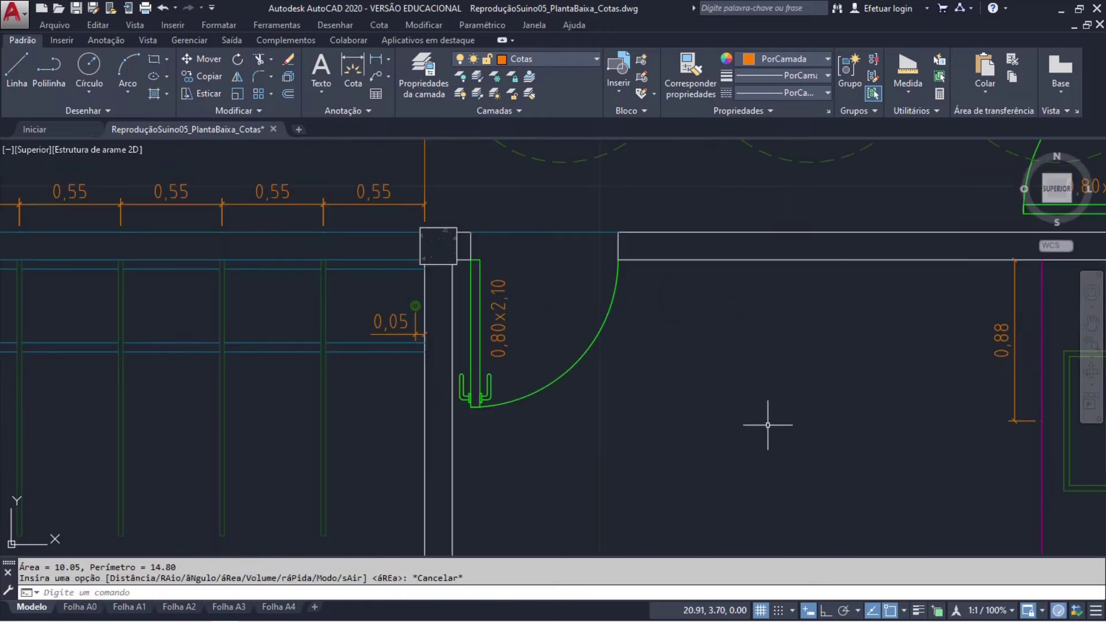
{"action": "scroll", "coordinate": [783, 429], "scroll_direction": "down", "scroll_amount": 3}
{"action": "scroll", "coordinate": [661, 195], "scroll_direction": "up", "scroll_amount": 2}
{"action": "middle_click_drag", "start_coordinate": [753, 320], "coordinate": [648, 359]}
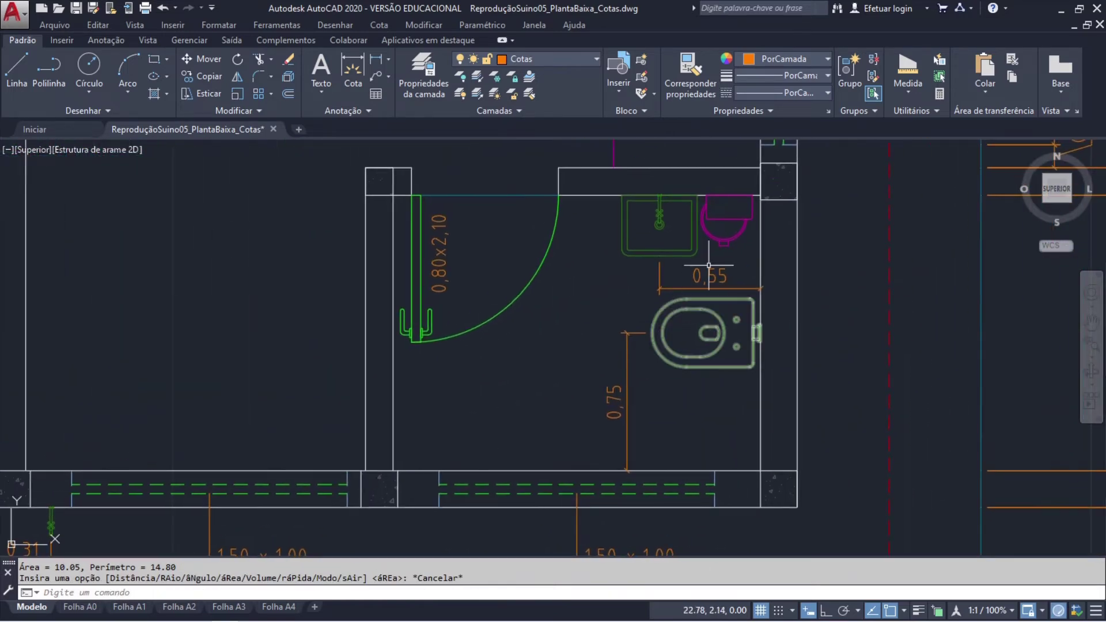
{"action": "left_click", "coordinate": [906, 68]}
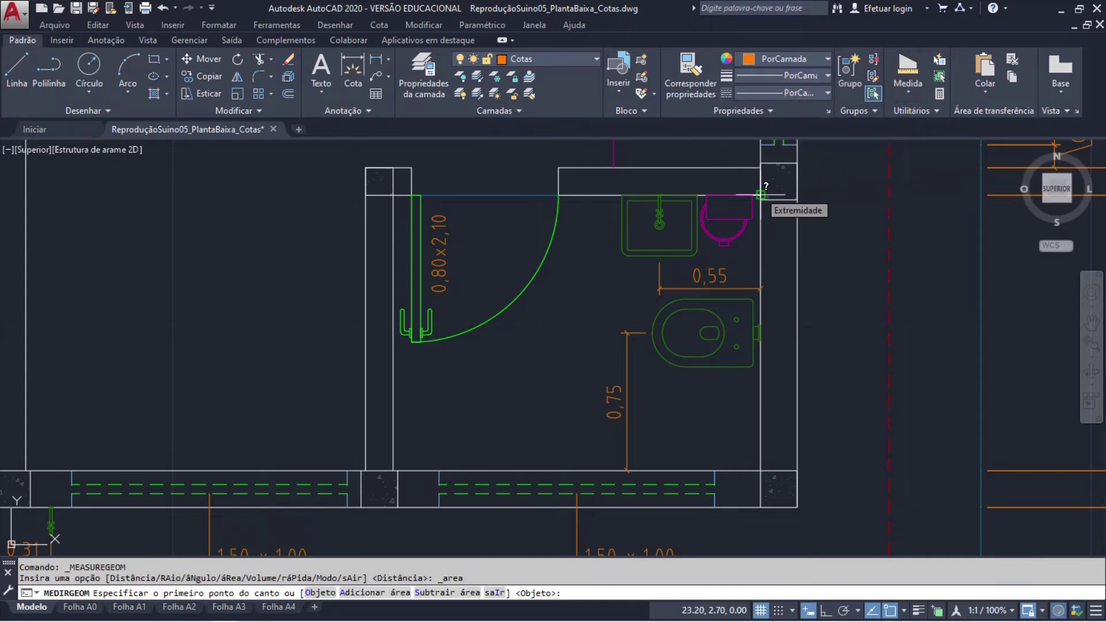
{"action": "left_click", "coordinate": [760, 195]}
{"action": "left_click", "coordinate": [760, 470]}
{"action": "left_click", "coordinate": [393, 470]}
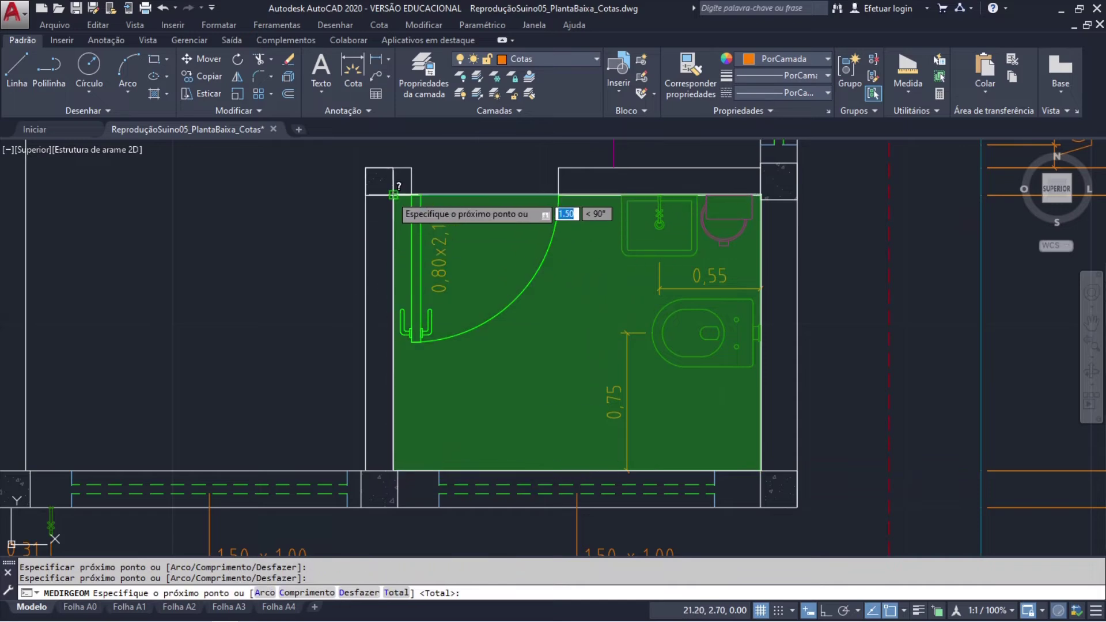
{"action": "left_click", "coordinate": [393, 194]}
{"action": "key", "text": "Return"}
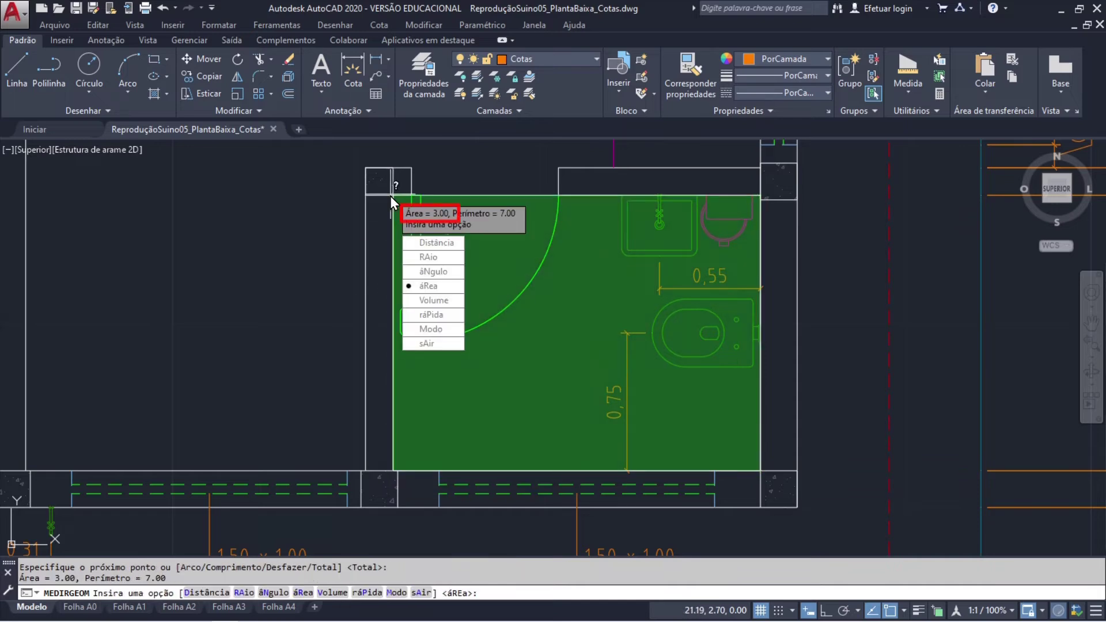
{"action": "key", "text": "Escape"}
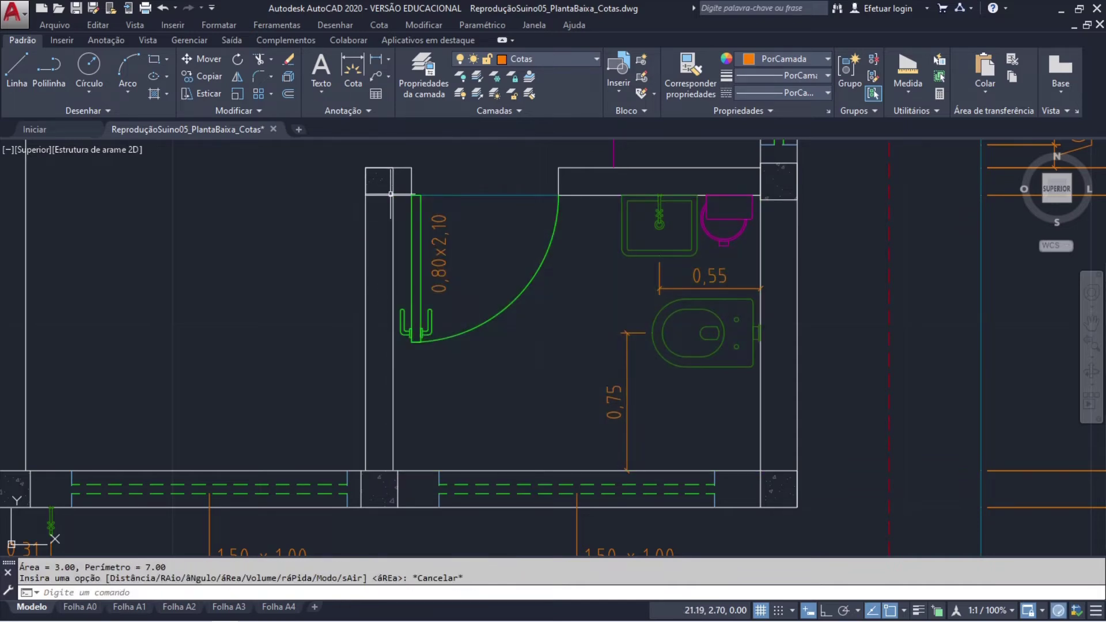
Step: Measure the area of the central corridor between the two stall rows, through its four inside corners
{"action": "scroll", "coordinate": [391, 194], "scroll_direction": "down", "scroll_amount": 8}
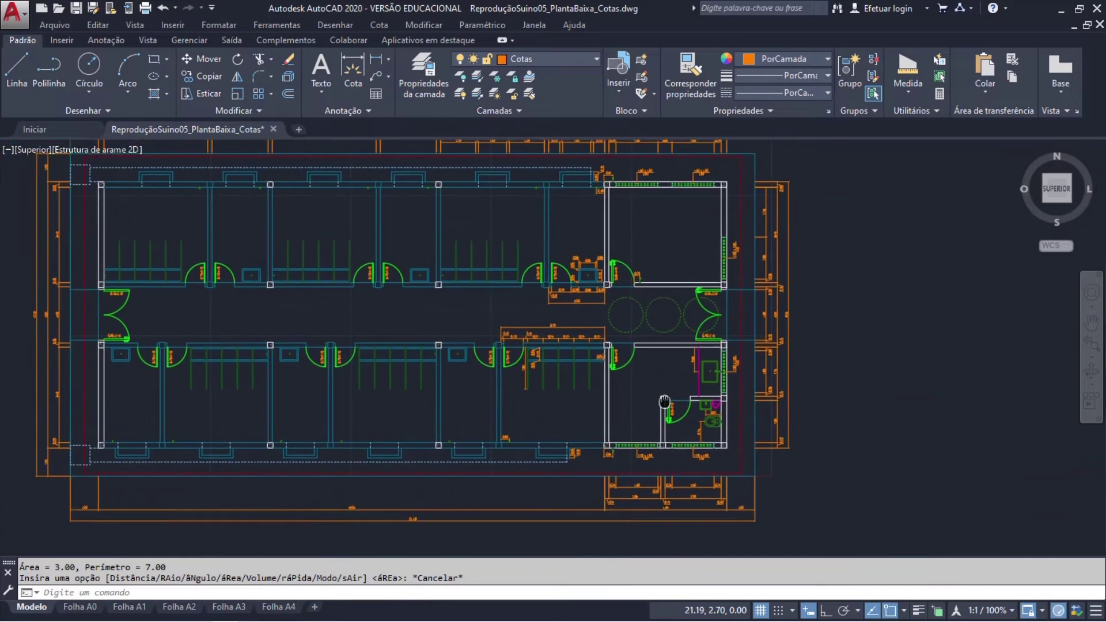
{"action": "middle_click_drag", "start_coordinate": [622, 375], "coordinate": [736, 375]}
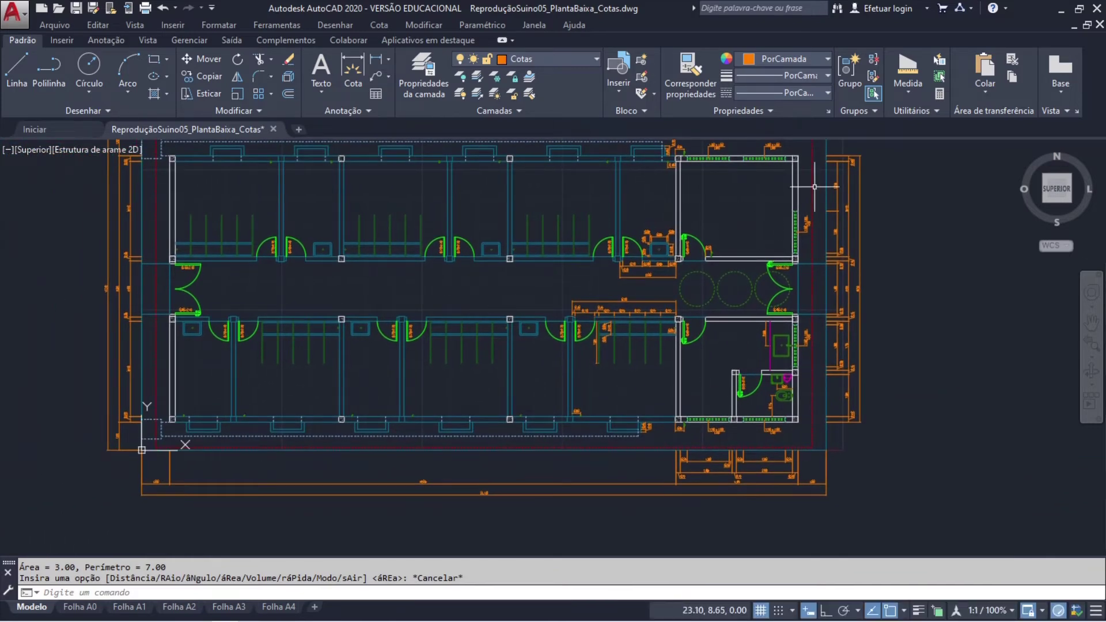
{"action": "left_click", "coordinate": [908, 61]}
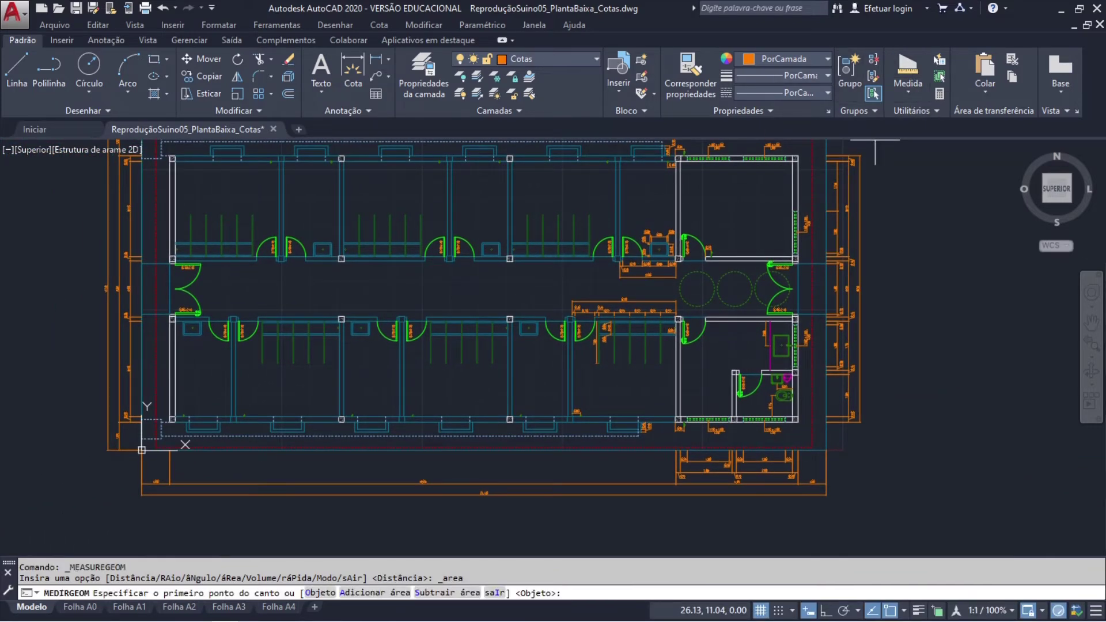
{"action": "scroll", "coordinate": [175, 259], "scroll_direction": "up", "scroll_amount": 8}
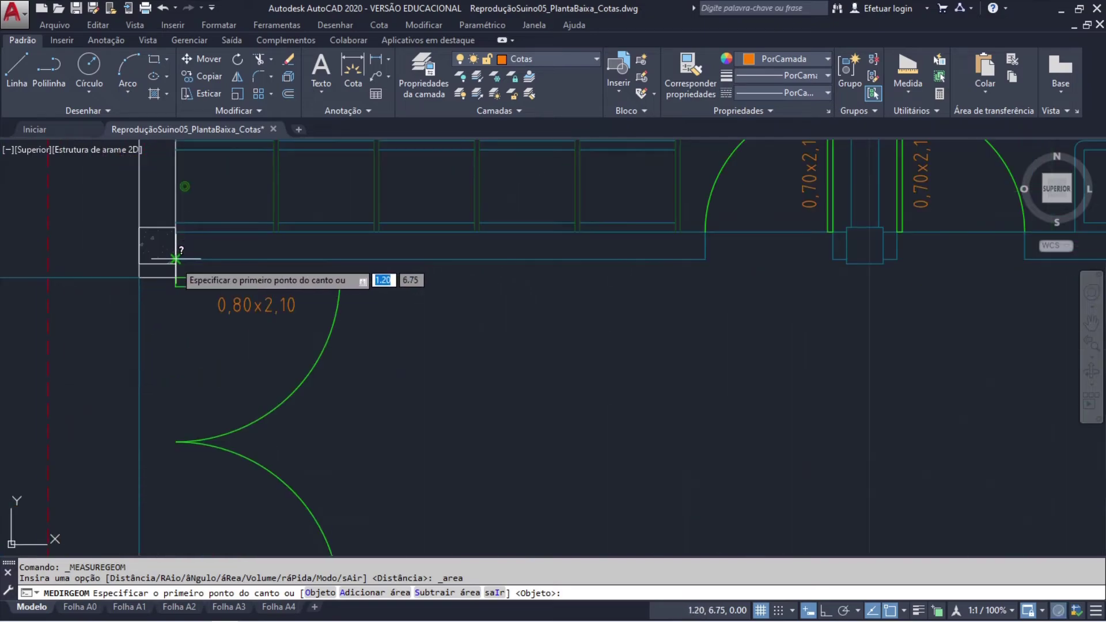
{"action": "left_click", "coordinate": [176, 258]}
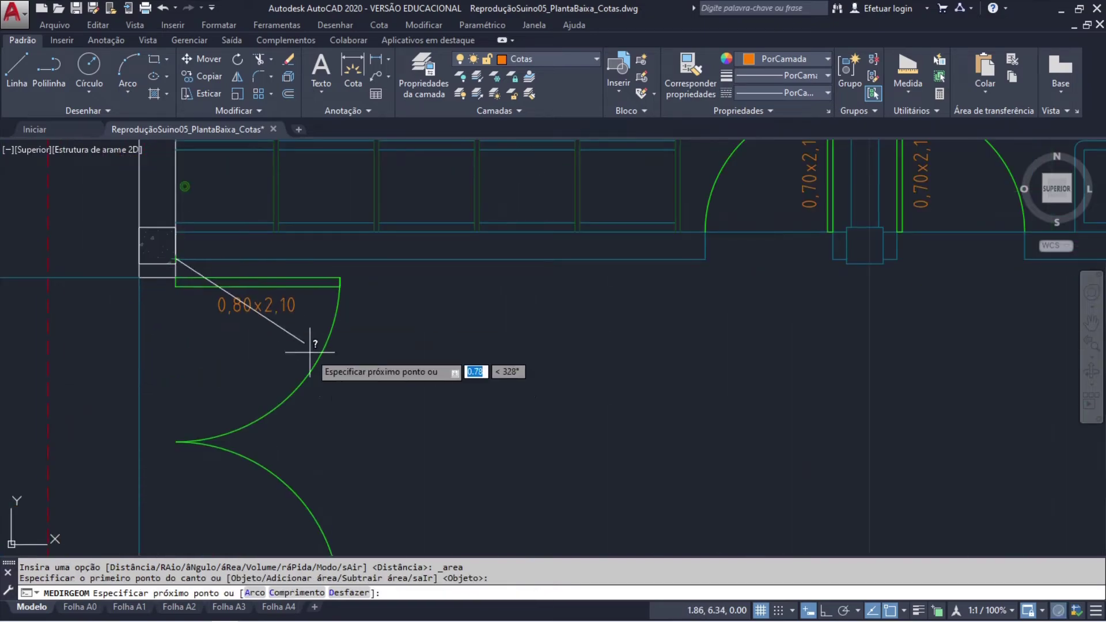
{"action": "scroll", "coordinate": [345, 369], "scroll_direction": "down", "scroll_amount": 5}
{"action": "scroll", "coordinate": [572, 368], "scroll_direction": "up", "scroll_amount": 3}
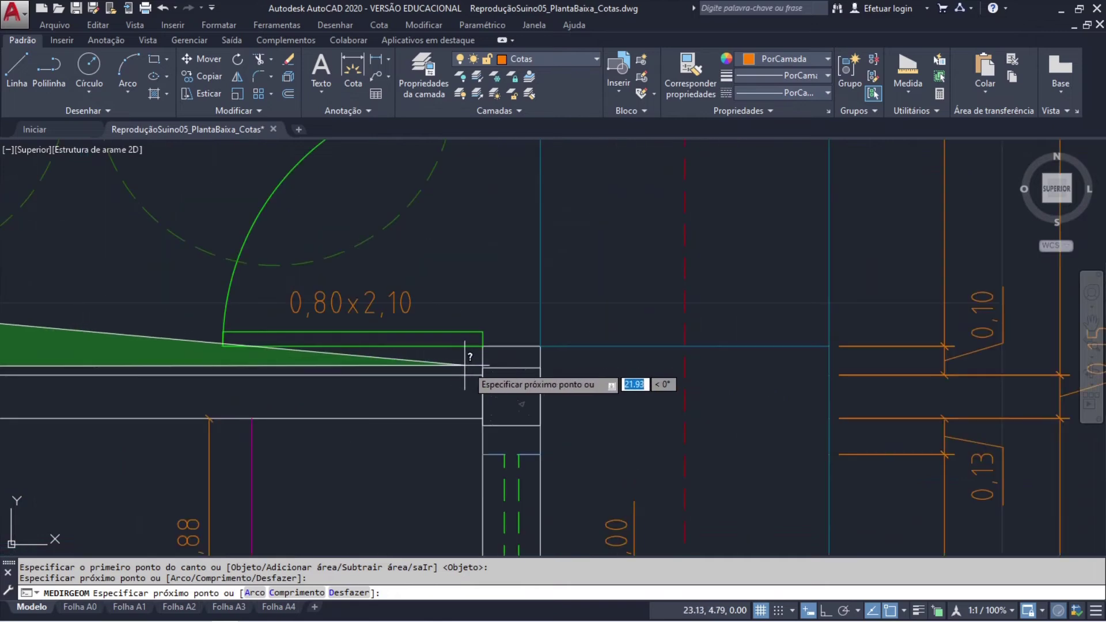
{"action": "left_click", "coordinate": [518, 363]}
{"action": "scroll", "coordinate": [519, 230], "scroll_direction": "up", "scroll_amount": 4}
{"action": "key", "text": "Return"}
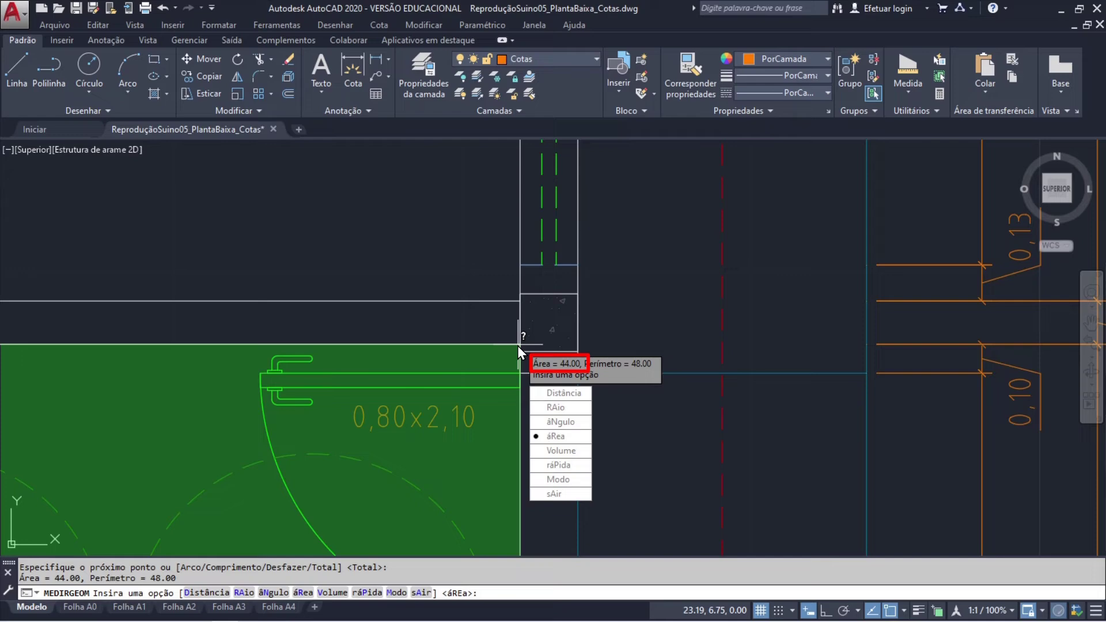
{"action": "key", "text": "Escape"}
Step: Measure the area of the rightmost wide stall in the upper row through its four inside corners
{"action": "scroll", "coordinate": [518, 345], "scroll_direction": "down", "scroll_amount": 10}
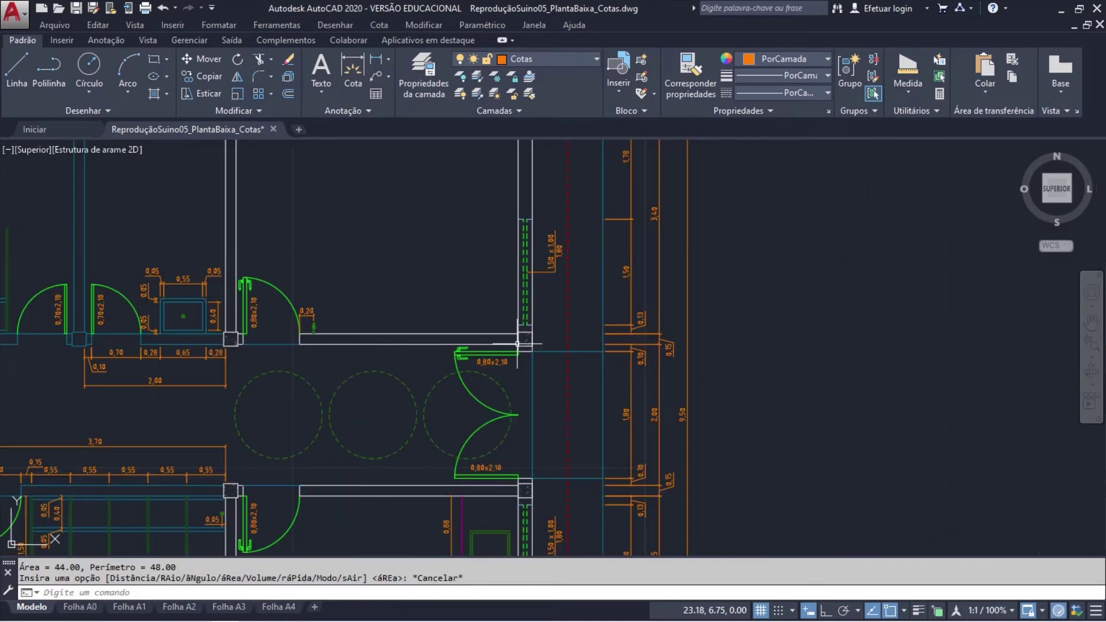
{"action": "scroll", "coordinate": [531, 353], "scroll_direction": "up", "scroll_amount": 4}
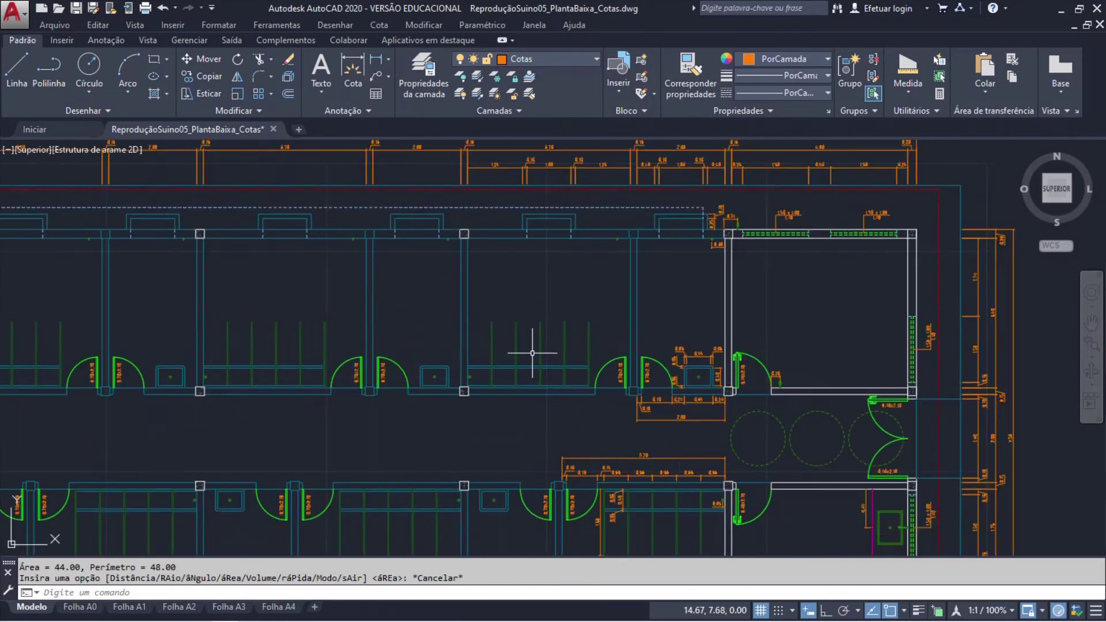
{"action": "middle_click_drag", "start_coordinate": [548, 289], "coordinate": [486, 356]}
{"action": "scroll", "coordinate": [486, 355], "scroll_direction": "up", "scroll_amount": 4}
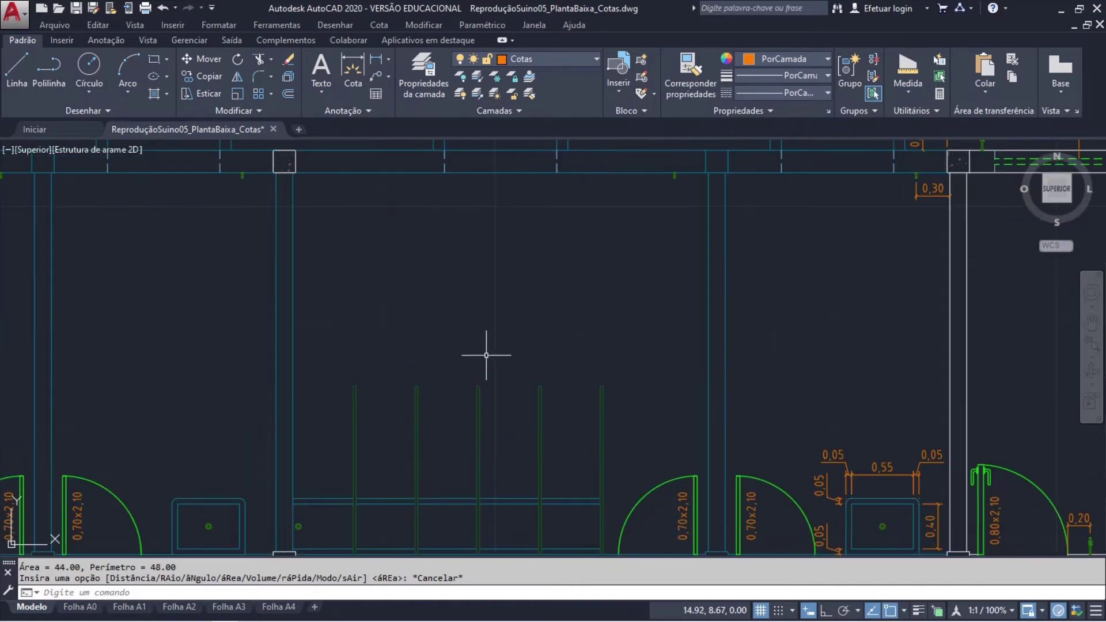
{"action": "left_click", "coordinate": [909, 67]}
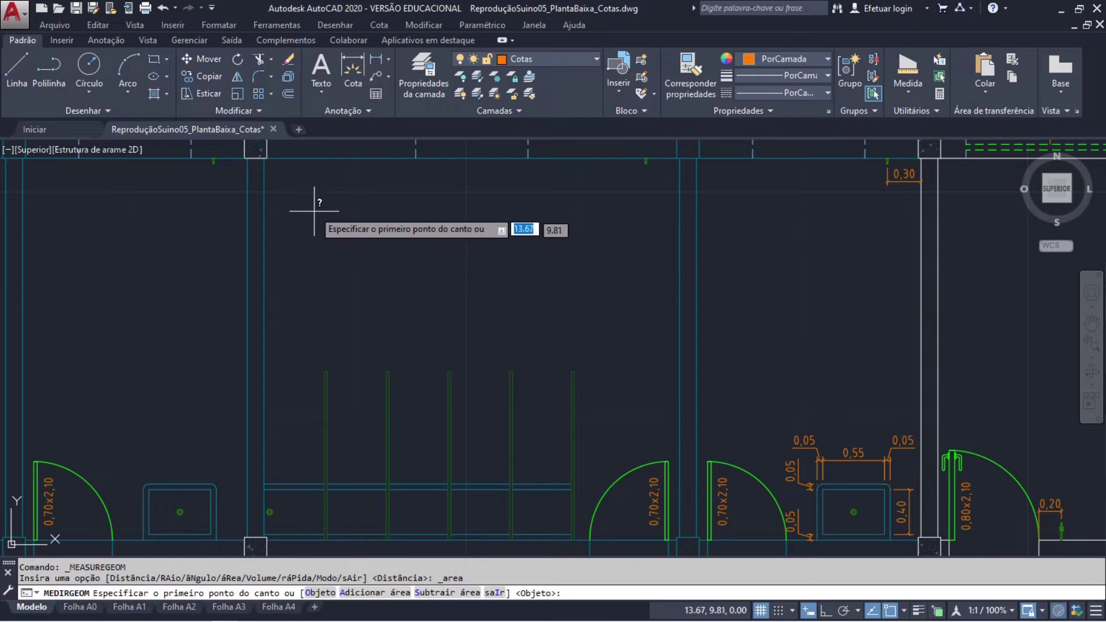
{"action": "left_click", "coordinate": [264, 156]}
{"action": "left_click", "coordinate": [679, 157]}
{"action": "scroll", "coordinate": [703, 274], "scroll_direction": "up", "scroll_amount": 5}
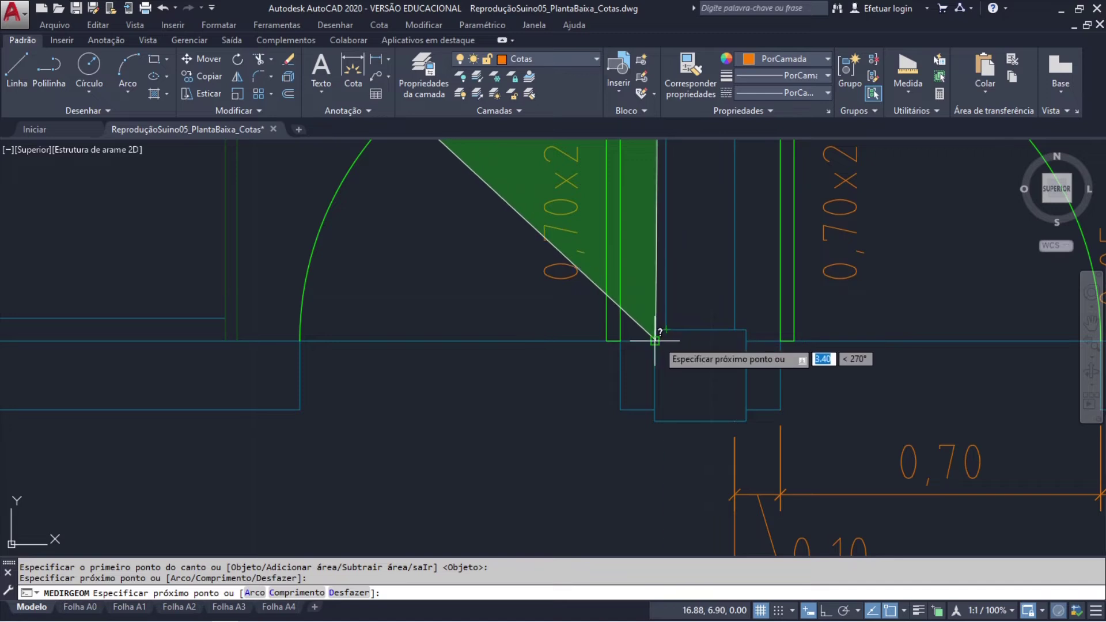
{"action": "left_click", "coordinate": [655, 341]}
{"action": "middle_click_drag", "start_coordinate": [277, 336], "coordinate": [910, 320]}
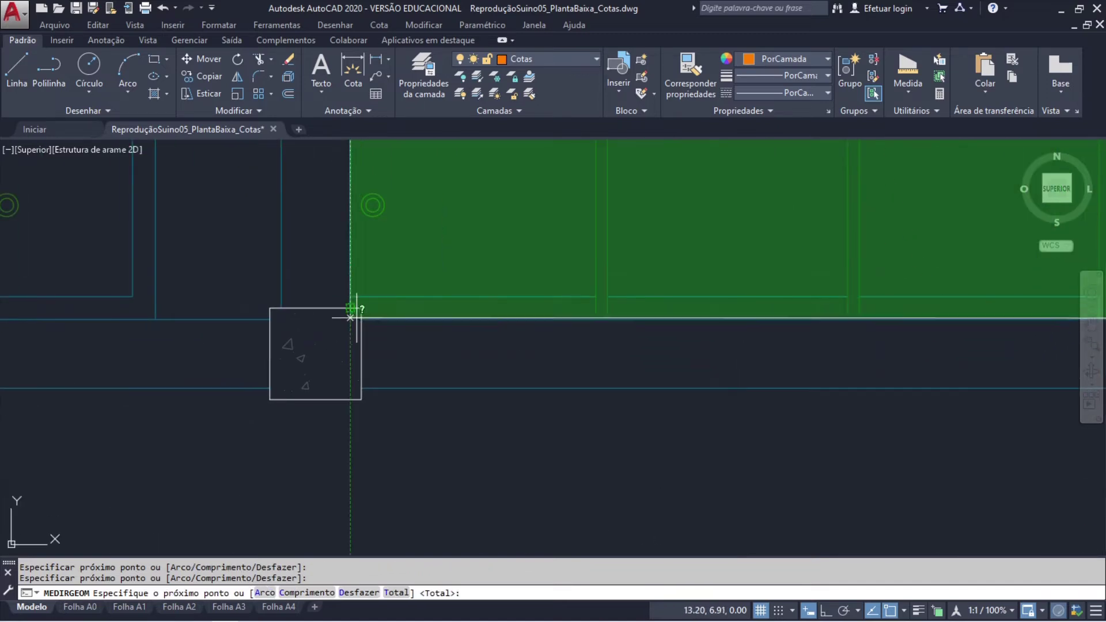
{"action": "left_click", "coordinate": [350, 316]}
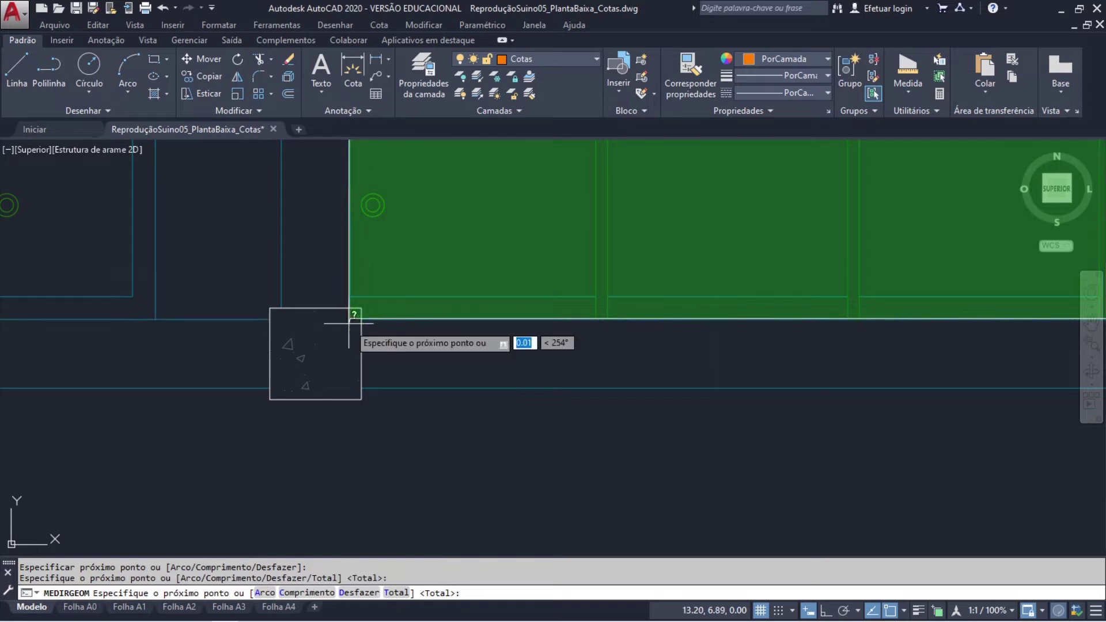
{"action": "key", "text": "Return"}
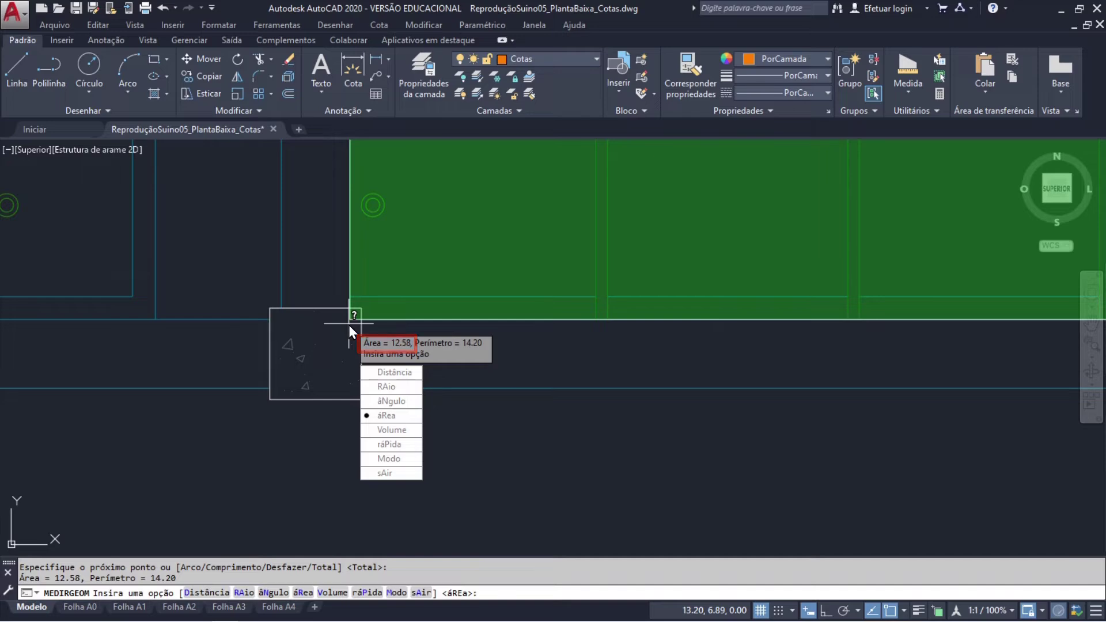
{"action": "key", "text": "Escape"}
Step: Measure the area of the upper row's middle narrow stall, directly left of the rightmost wide stall, through its four inside corners
{"action": "scroll", "coordinate": [470, 291], "scroll_direction": "down", "scroll_amount": 5}
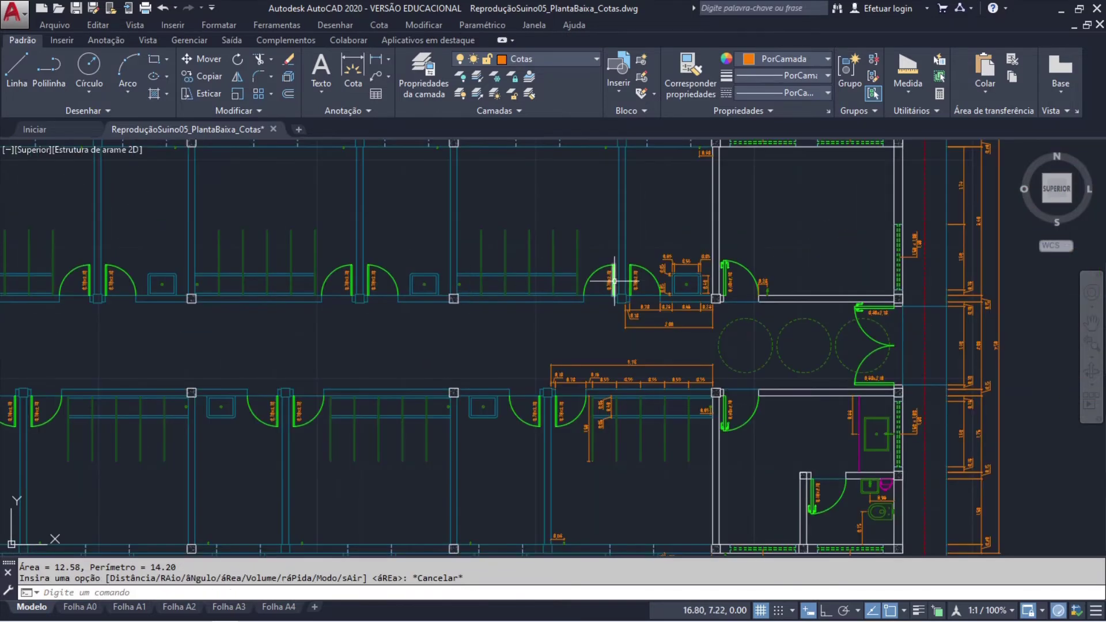
{"action": "scroll", "coordinate": [402, 193], "scroll_direction": "up", "scroll_amount": 2}
{"action": "mouse_move", "coordinate": [403, 193]}
{"action": "middle_mouse_down"}
{"action": "mouse_move", "coordinate": [459, 339]}
{"action": "mouse_move", "coordinate": [445, 284]}
{"action": "middle_mouse_up"}
{"action": "scroll", "coordinate": [459, 338], "scroll_direction": "up", "scroll_amount": 2}
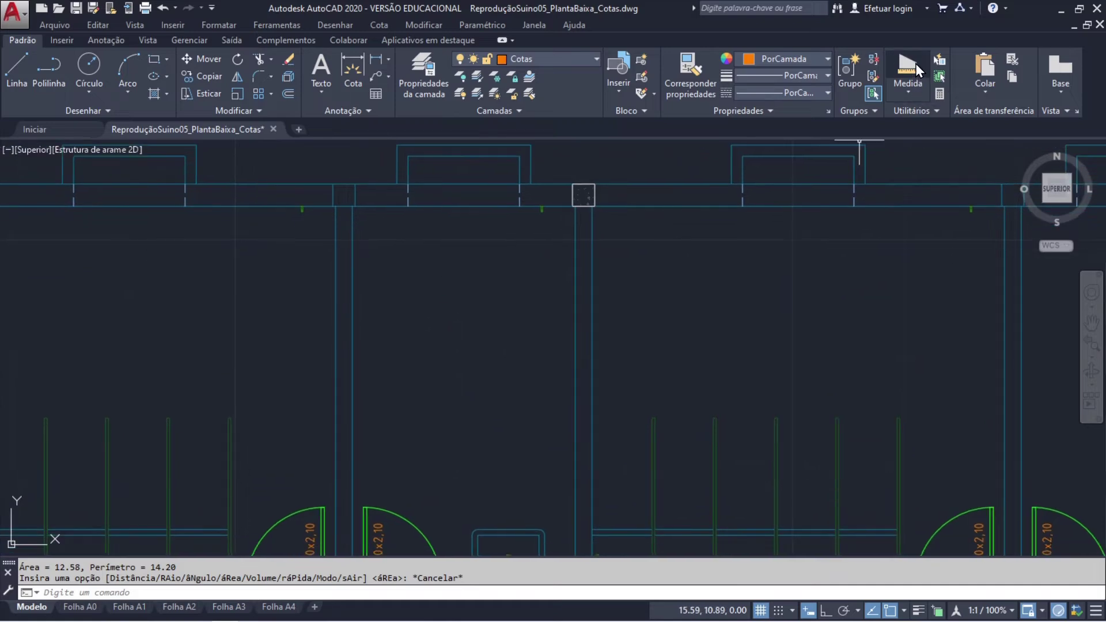
{"action": "left_click", "coordinate": [915, 64]}
{"action": "left_click", "coordinate": [795, 133]}
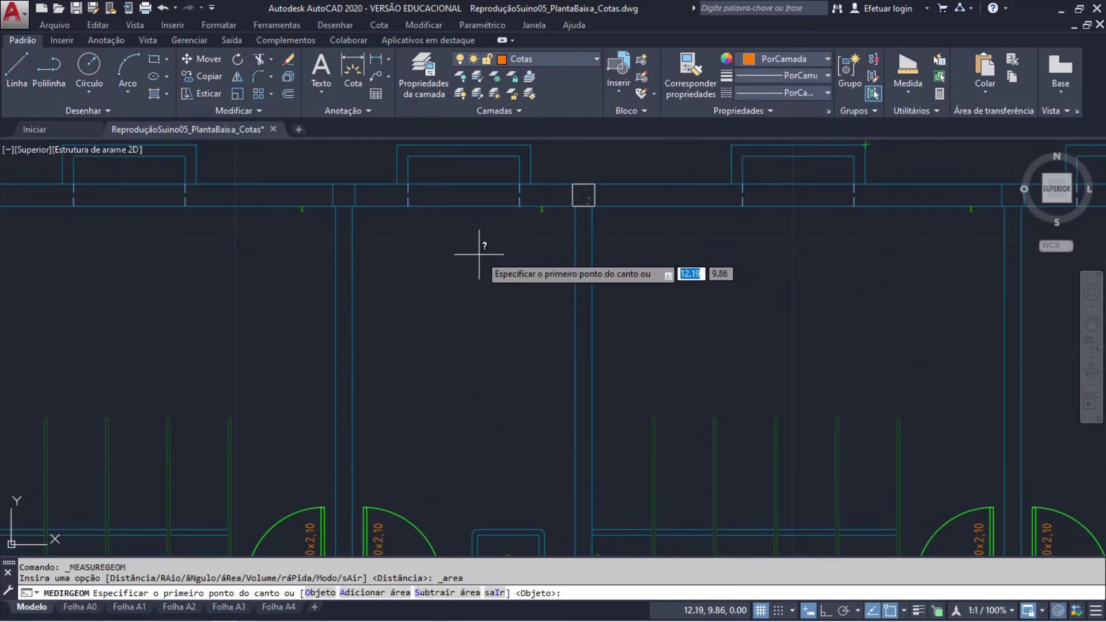
{"action": "left_click", "coordinate": [353, 205]}
{"action": "left_click", "coordinate": [575, 205]}
{"action": "middle_click_drag", "start_coordinate": [583, 436], "coordinate": [561, 159]}
{"action": "scroll", "coordinate": [552, 324], "scroll_direction": "up", "scroll_amount": 2}
{"action": "scroll", "coordinate": [551, 324], "scroll_direction": "up", "scroll_amount": 2}
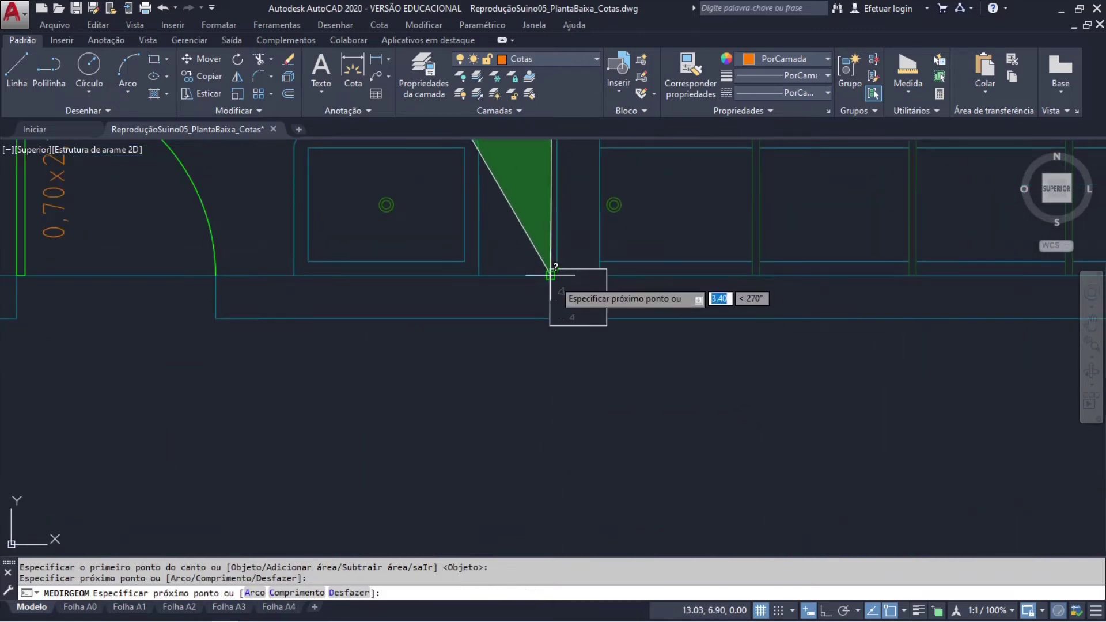
{"action": "left_click", "coordinate": [557, 273]}
{"action": "middle_click_drag", "start_coordinate": [379, 307], "coordinate": [500, 312]}
{"action": "scroll", "coordinate": [465, 292], "scroll_direction": "up", "scroll_amount": 1}
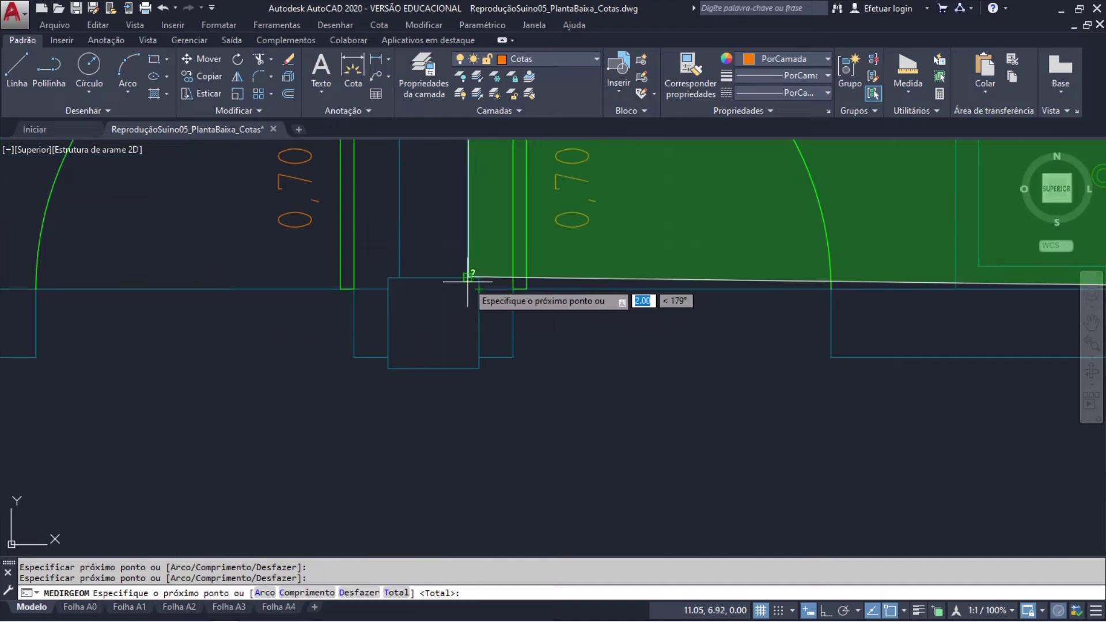
{"action": "key", "text": "Return"}
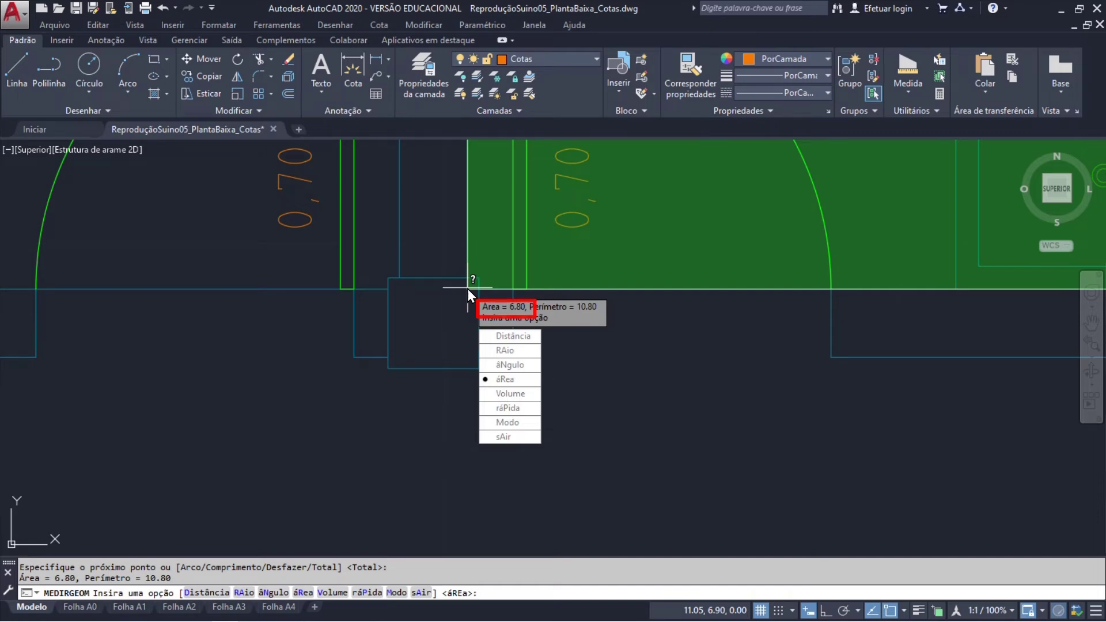
{"action": "key", "text": "Escape"}
{"action": "middle_click", "coordinate": [633, 293]}
{"action": "middle_click", "coordinate": [633, 293]}
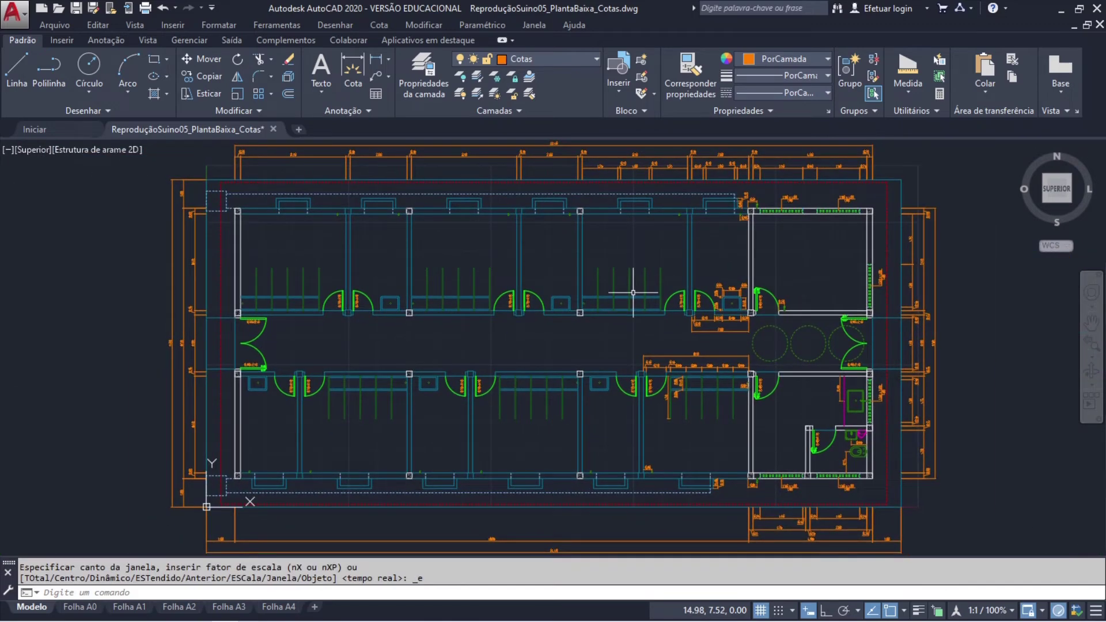
Step: Make Texto Ambientes the current layer and Ambientes 1-50 the current text style
{"action": "type", "text": "*"}
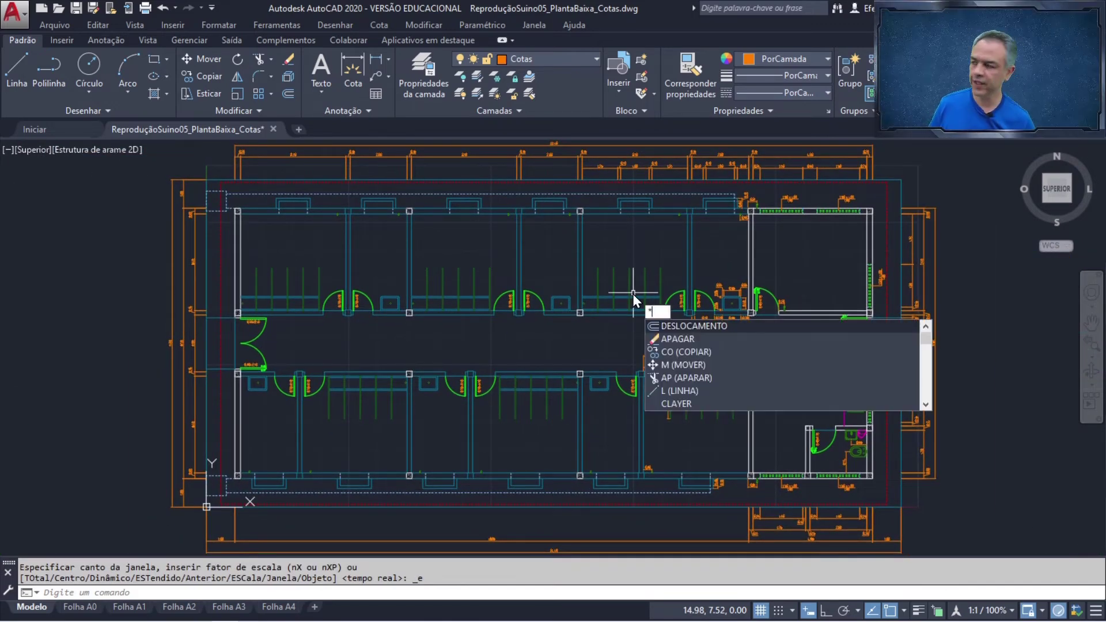
{"action": "key", "text": "Escape"}
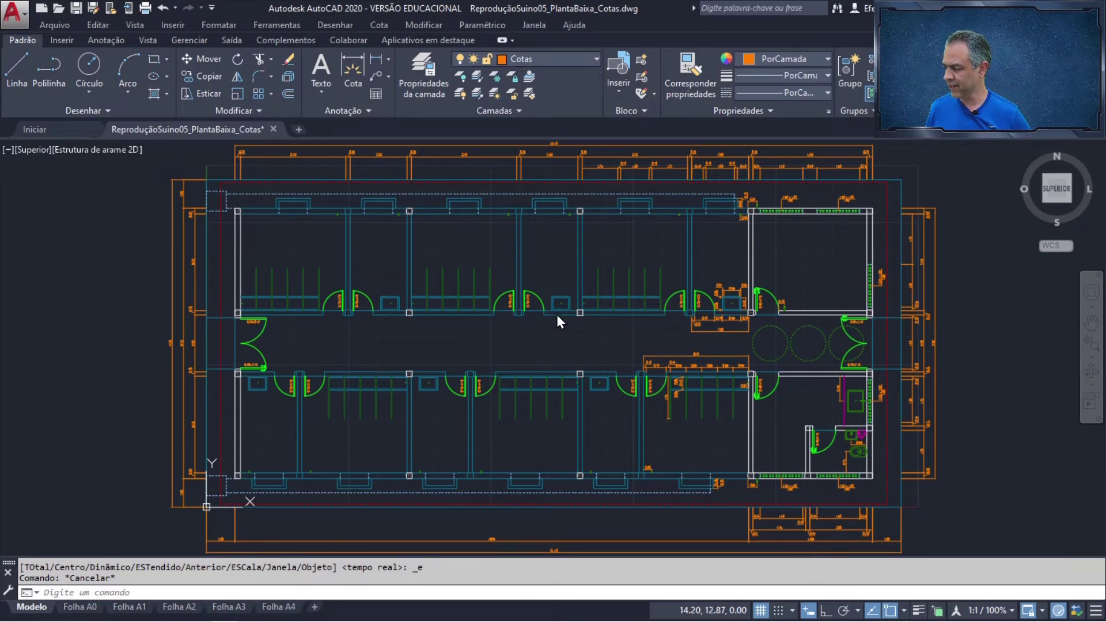
{"action": "left_click", "coordinate": [547, 58]}
{"action": "scroll", "coordinate": [545, 403], "scroll_direction": "down", "scroll_amount": 4}
{"action": "left_click", "coordinate": [544, 557]}
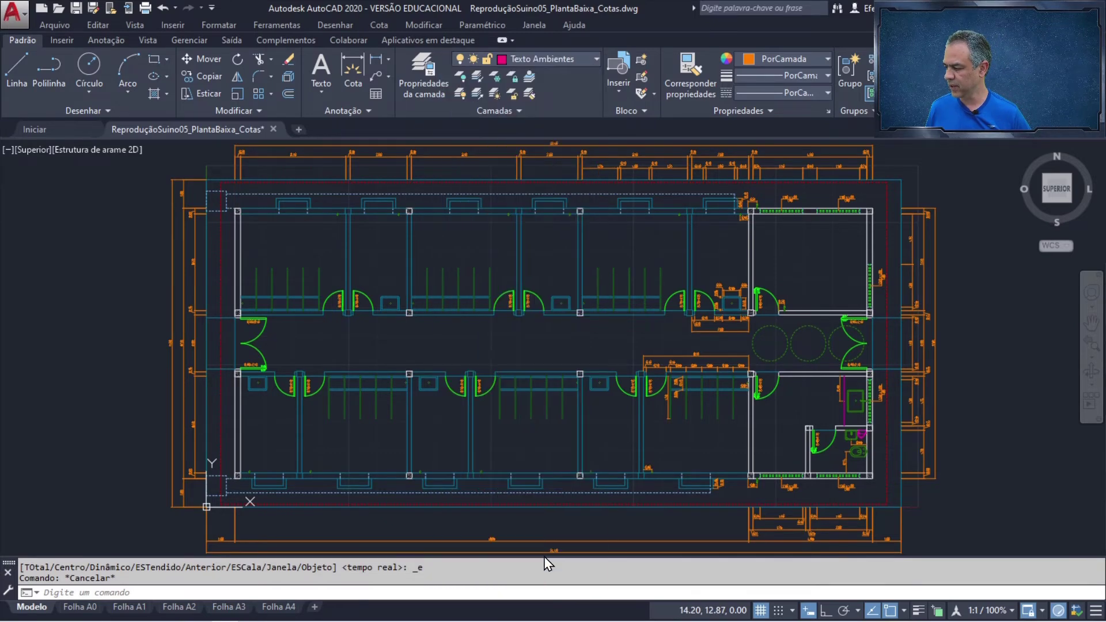
{"action": "left_click", "coordinate": [362, 115]}
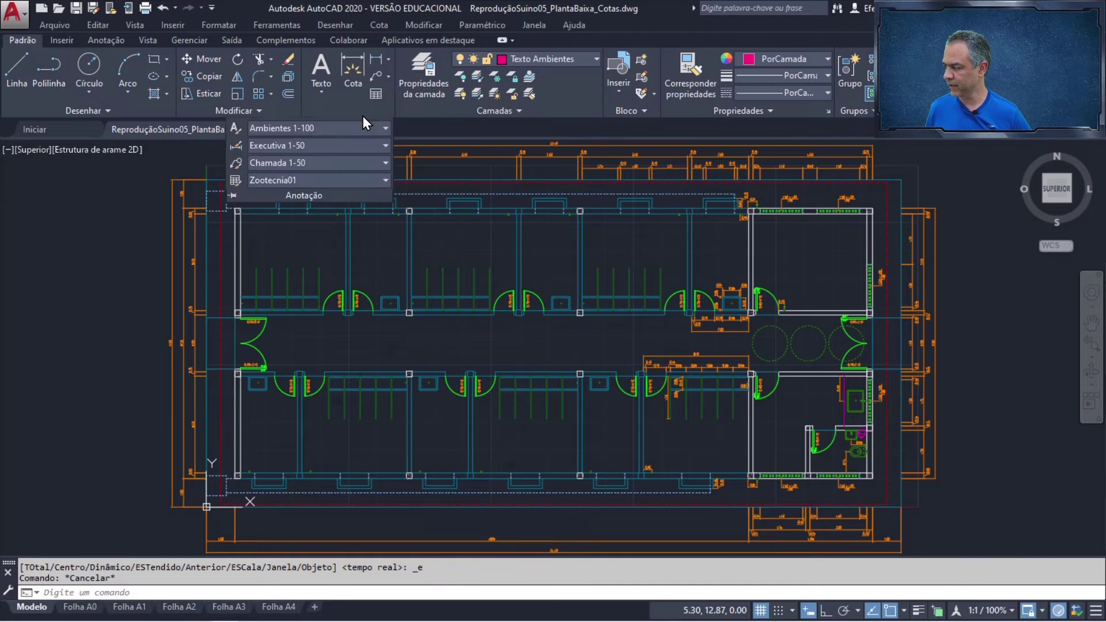
{"action": "left_click", "coordinate": [326, 129]}
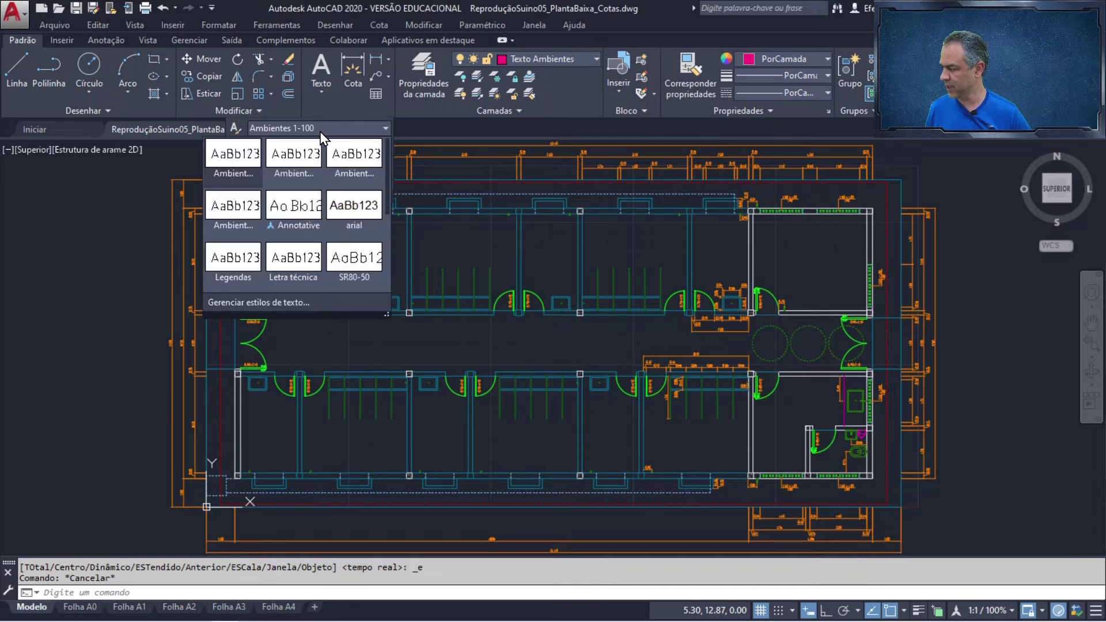
{"action": "left_click", "coordinate": [253, 218]}
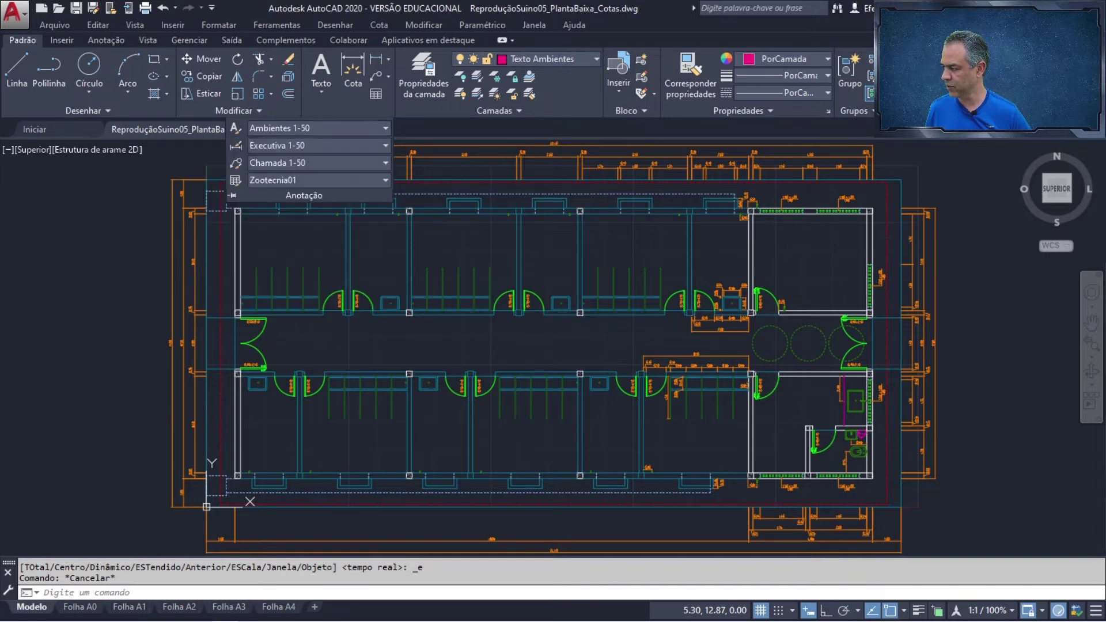
Step: Place single-line text "DEPÓSITO" at 0° rotation near the middle of the plan's upper-right room
{"action": "scroll", "coordinate": [799, 267], "scroll_direction": "up", "scroll_amount": 5}
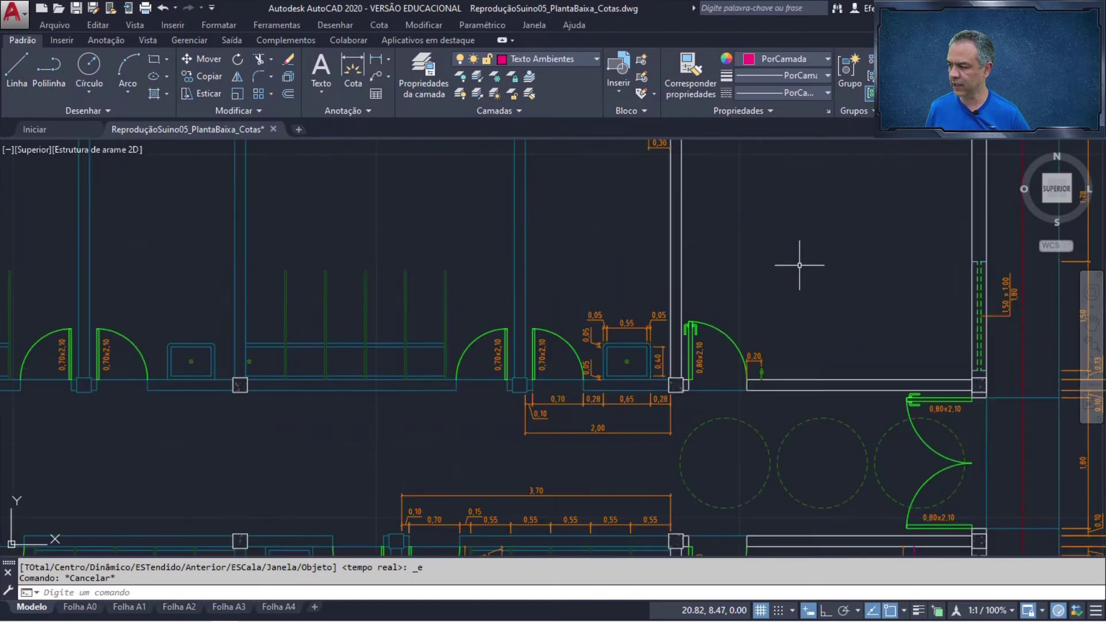
{"action": "middle_click_drag", "start_coordinate": [798, 254], "coordinate": [617, 363]}
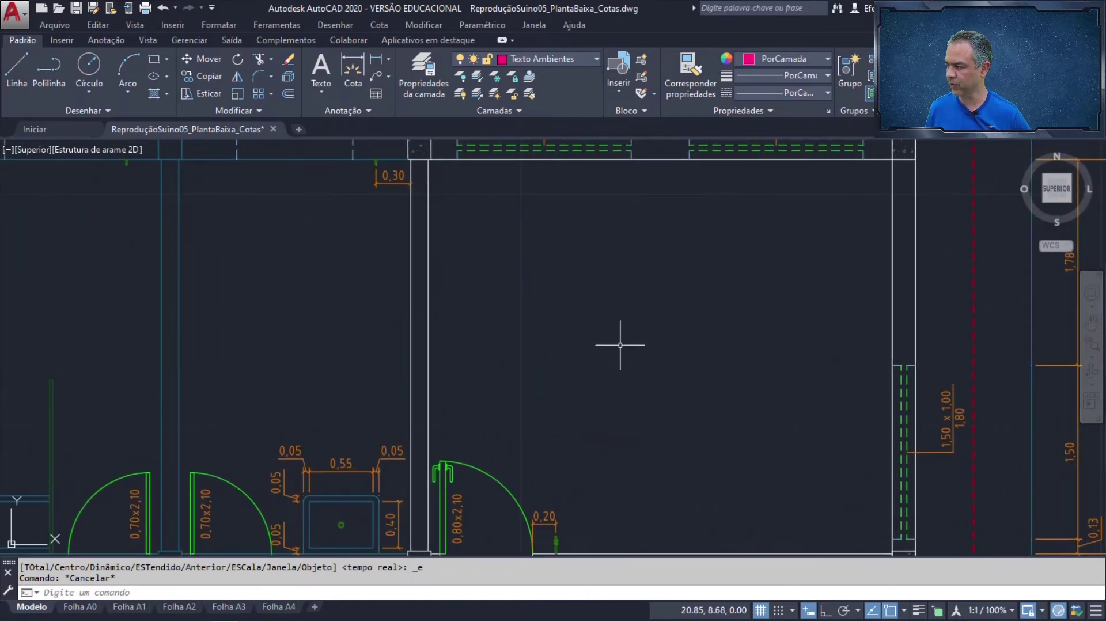
{"action": "left_click", "coordinate": [323, 93]}
{"action": "left_click", "coordinate": [322, 149]}
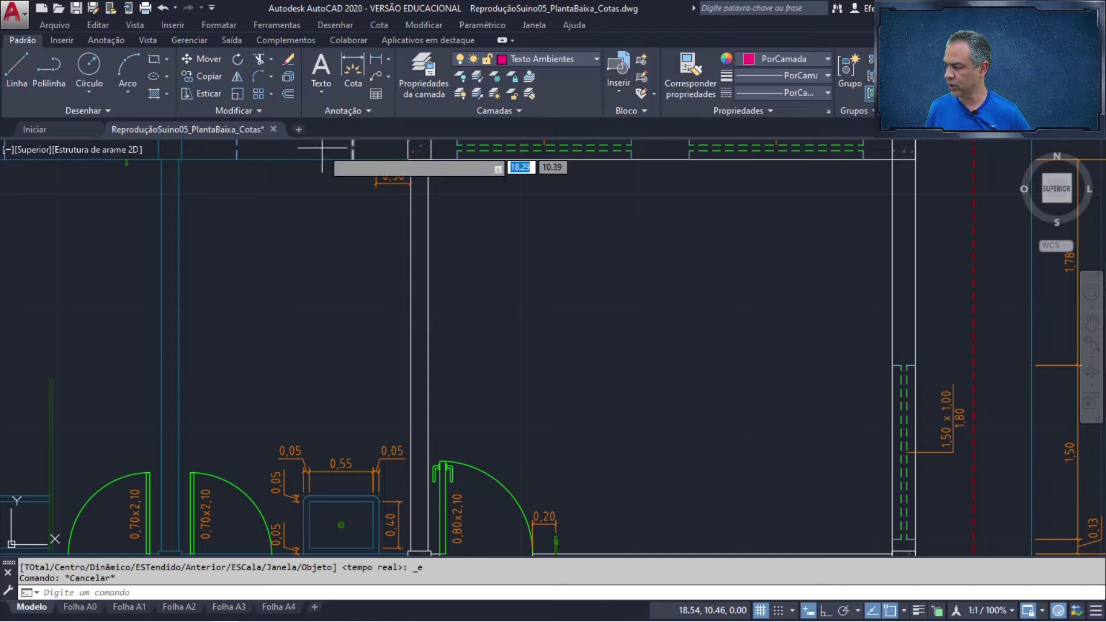
{"action": "left_click", "coordinate": [579, 334]}
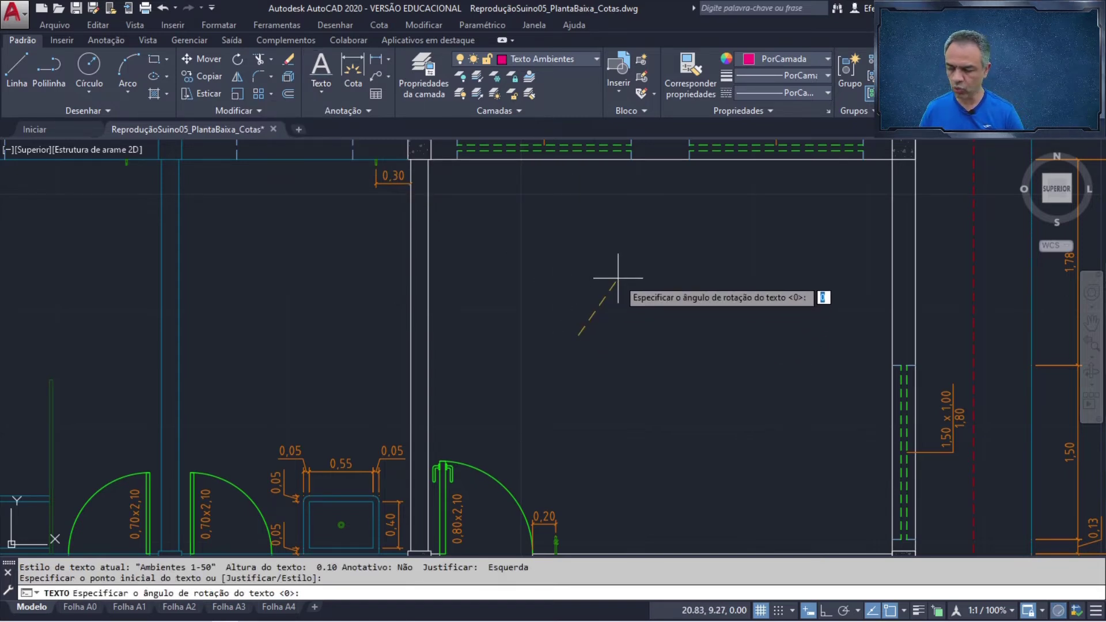
{"action": "key", "text": "Return"}
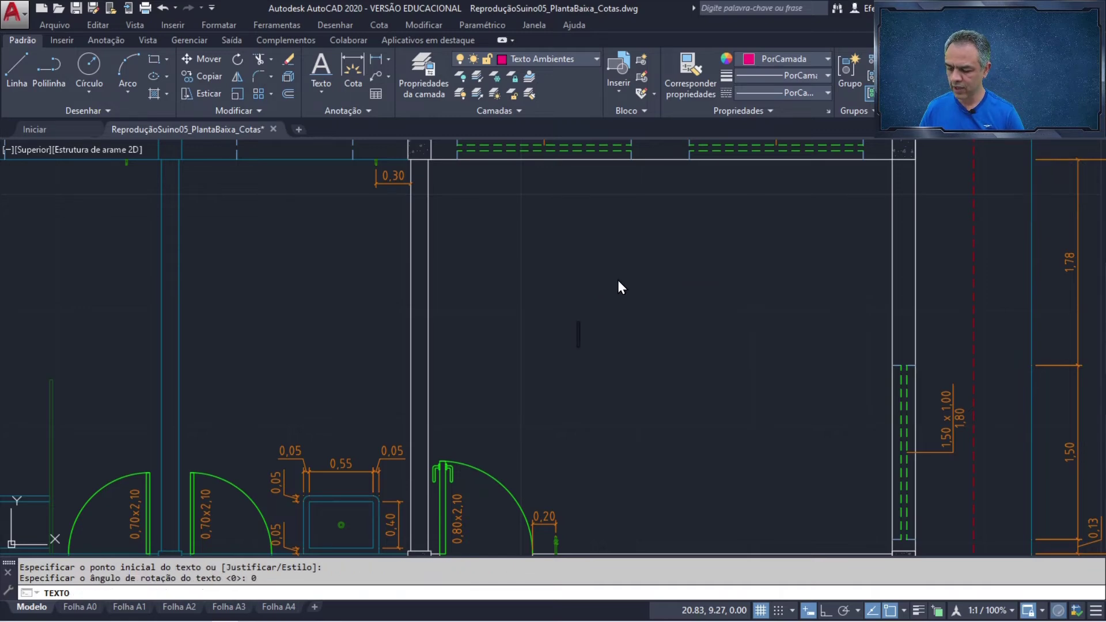
{"action": "type", "text": "DE"}
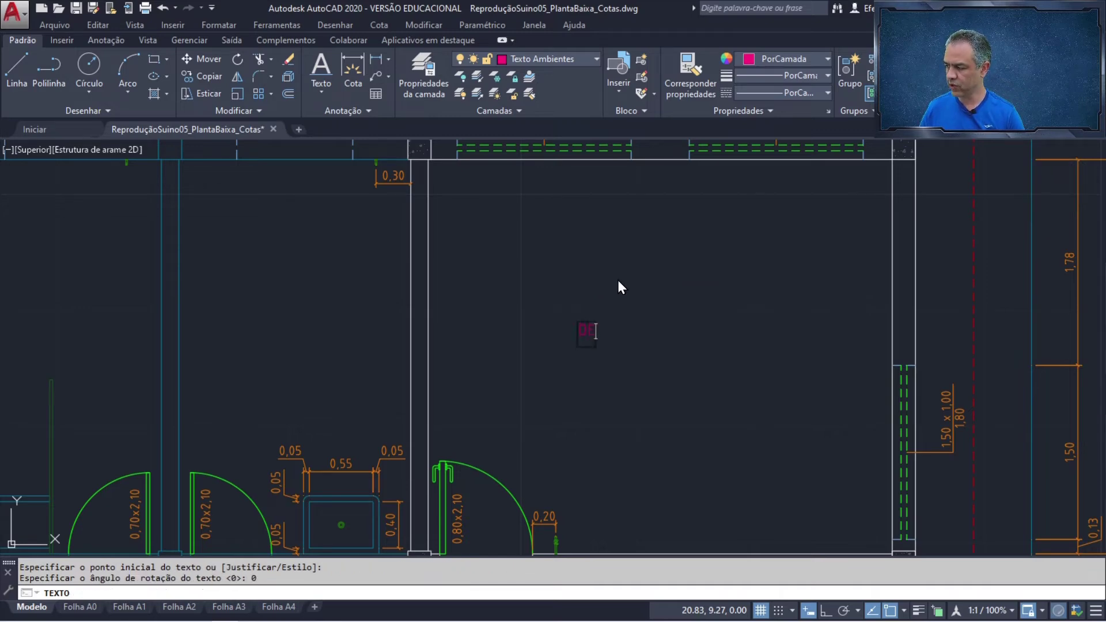
{"action": "type", "text": "PÓSITO"}
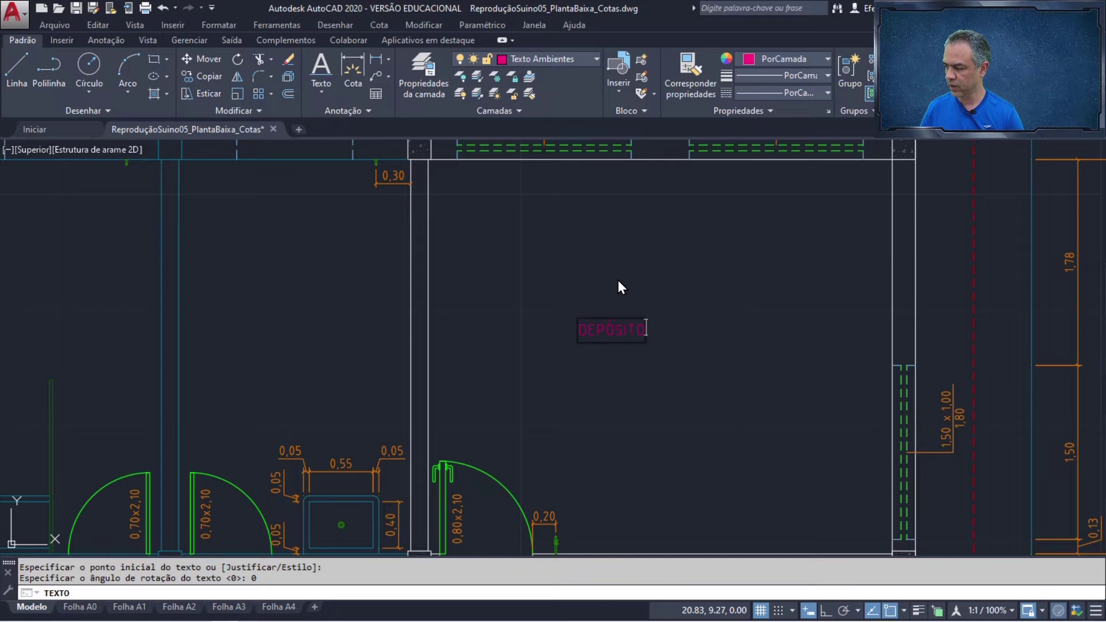
Step: Add the area "(13,60 m²)" as a second line under the DEPÓSITO label
{"action": "key", "text": "Return"}
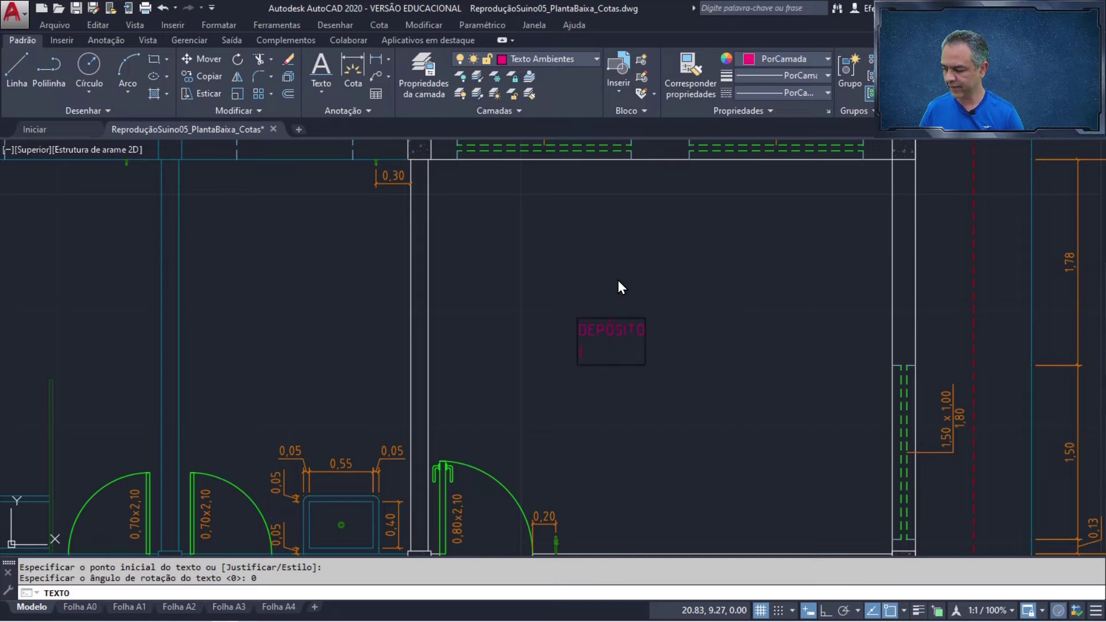
{"action": "type", "text": "("}
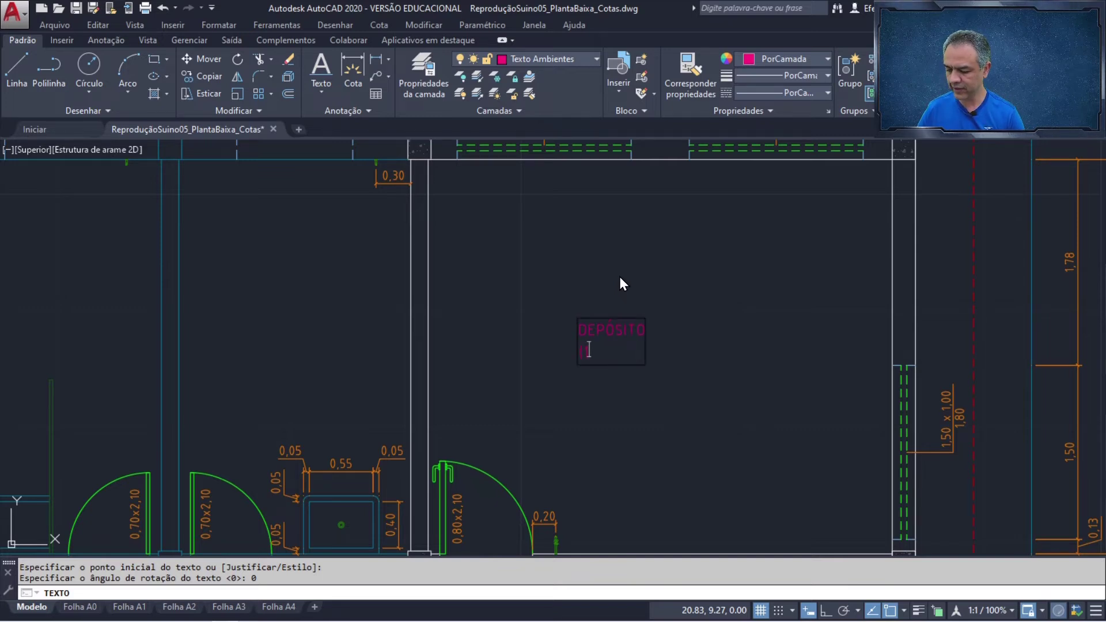
{"action": "type", "text": "13,6"}
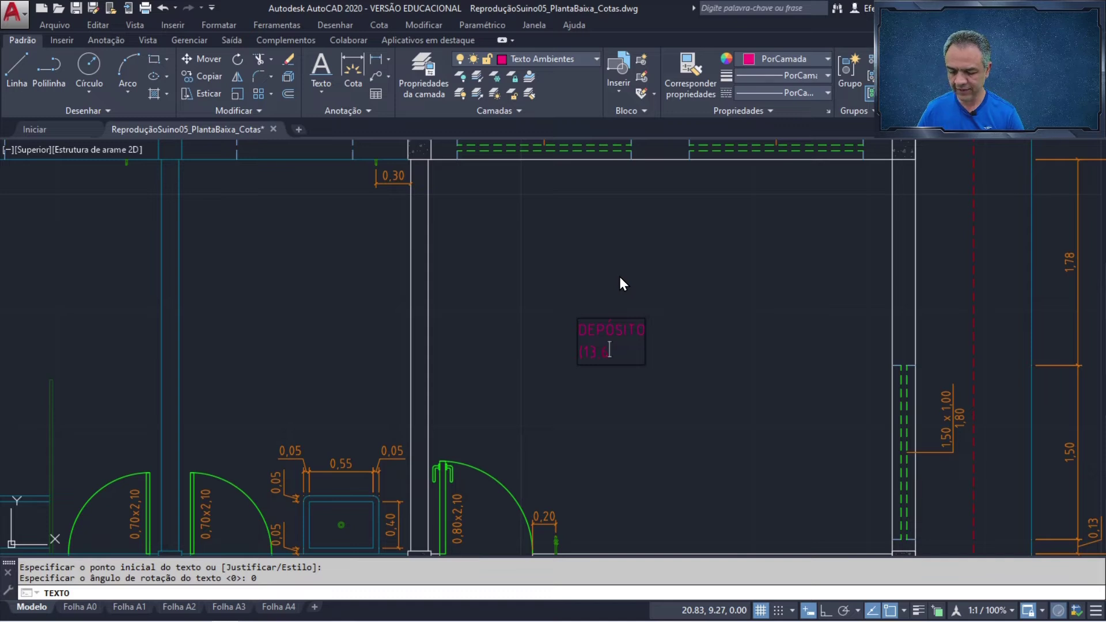
{"action": "type", "text": "0 m"}
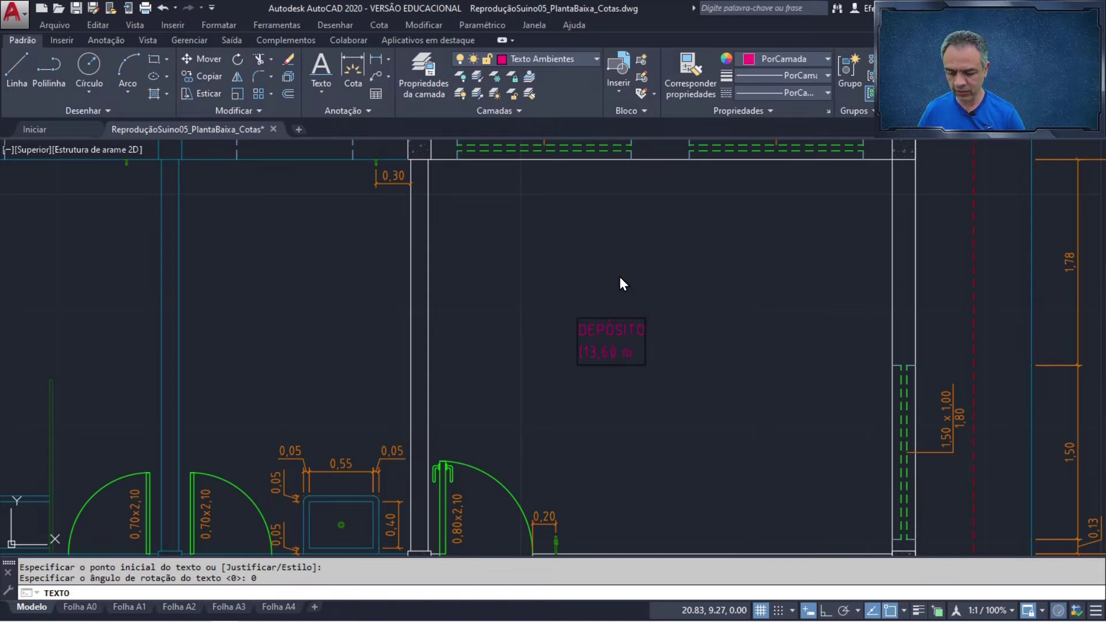
{"action": "type", "text": "²)"}
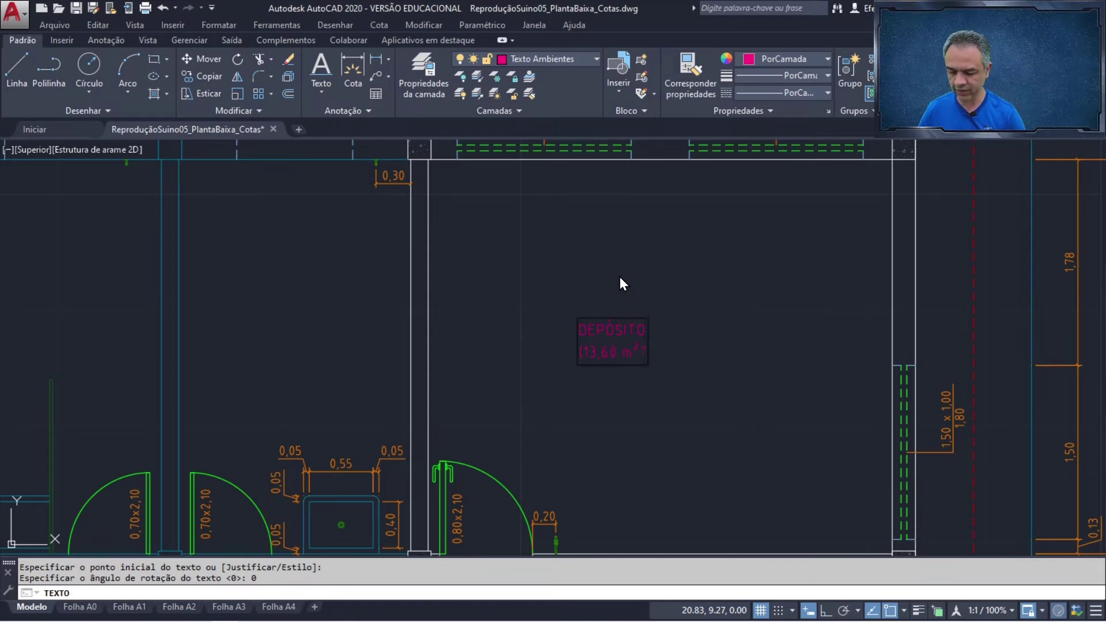
Step: Label the lower-right room beside its entrance door with "CONSULTÓRIO" and "VETERINÁRIO" on two lines
{"action": "scroll", "coordinate": [678, 352], "scroll_direction": "down", "scroll_amount": 4}
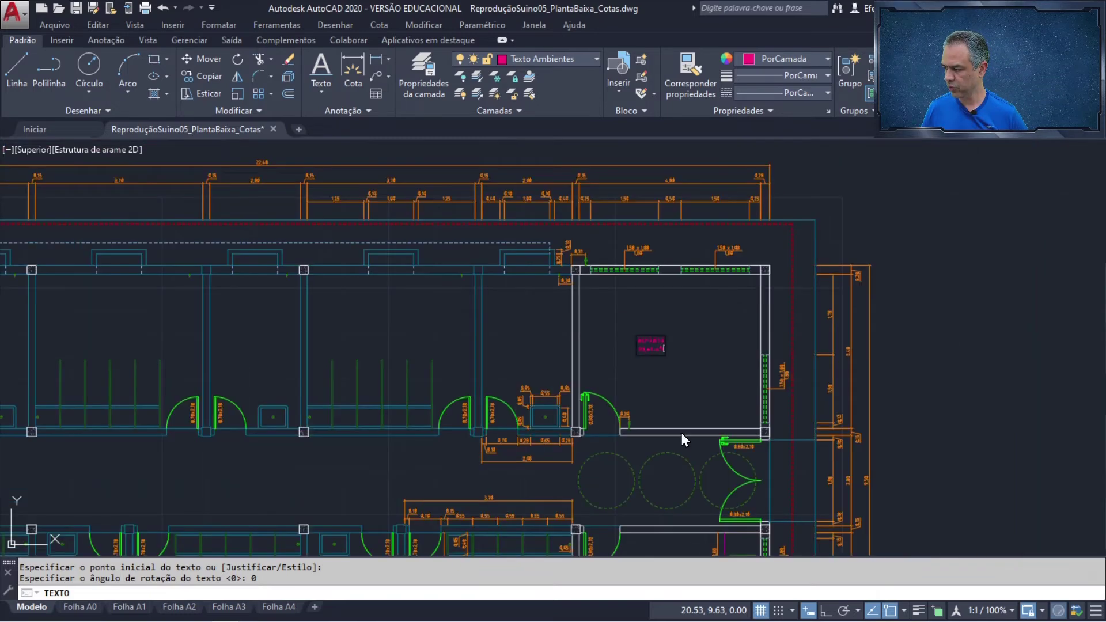
{"action": "middle_click_drag", "start_coordinate": [681, 438], "coordinate": [642, 279]}
{"action": "middle_click_drag", "start_coordinate": [597, 426], "coordinate": [549, 269]}
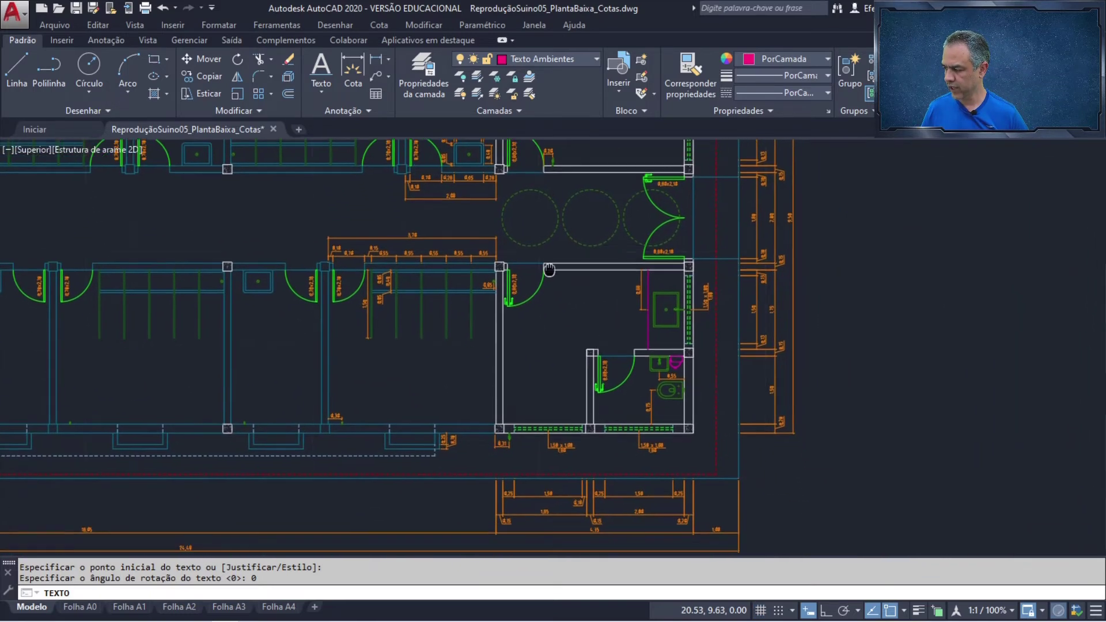
{"action": "scroll", "coordinate": [552, 316], "scroll_direction": "up", "scroll_amount": 6}
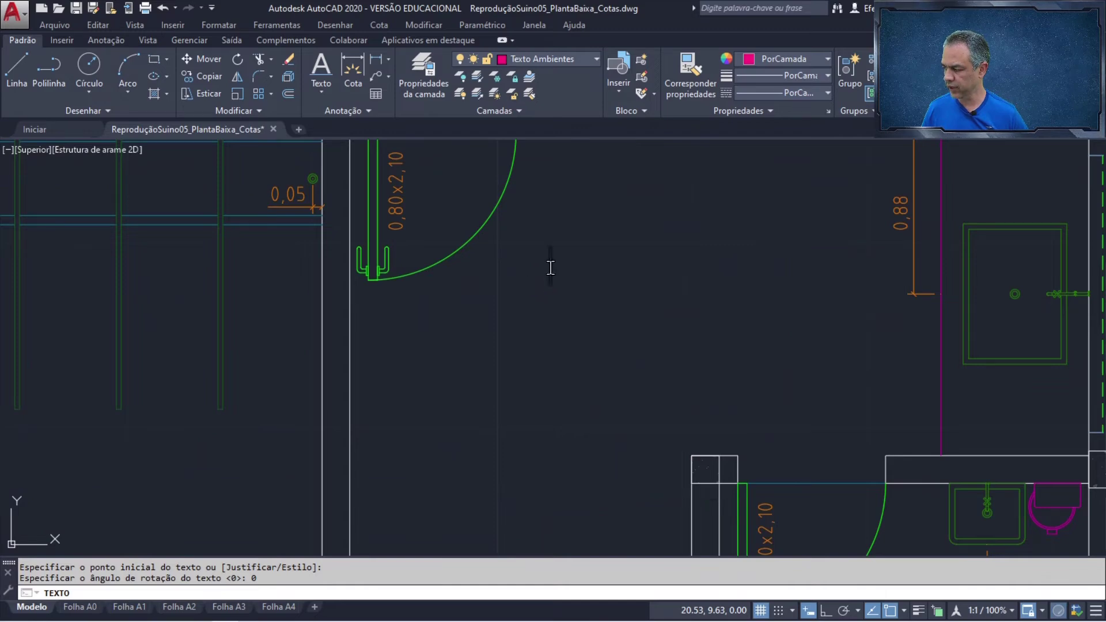
{"action": "type", "text": "CONSULTÓRIO"}
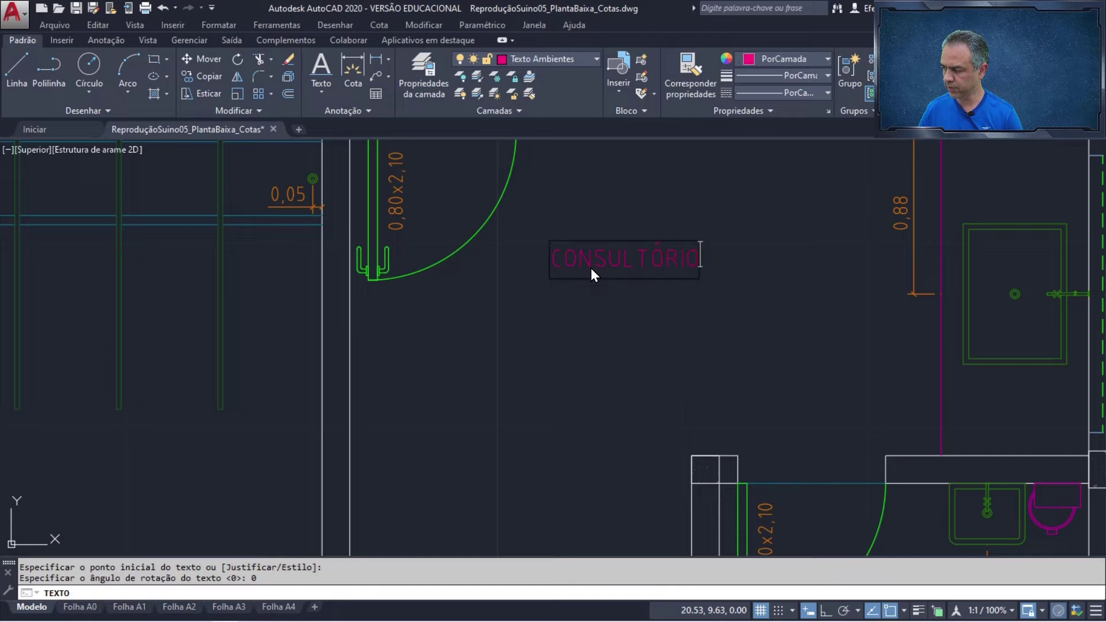
{"action": "key", "text": "Return"}
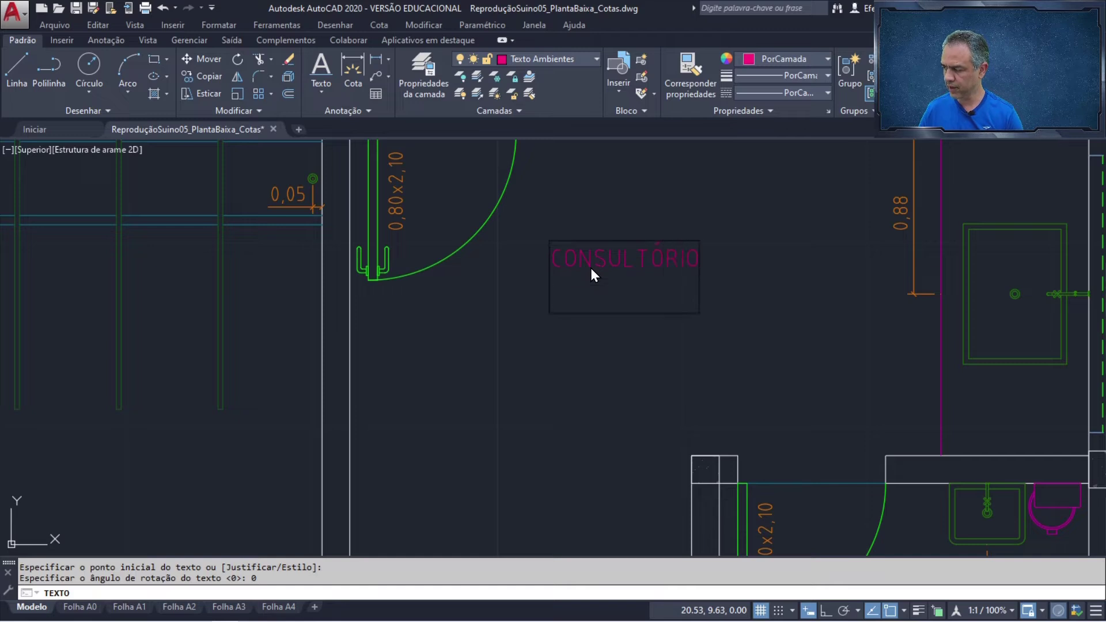
{"action": "type", "text": "VETERINÁRIO"}
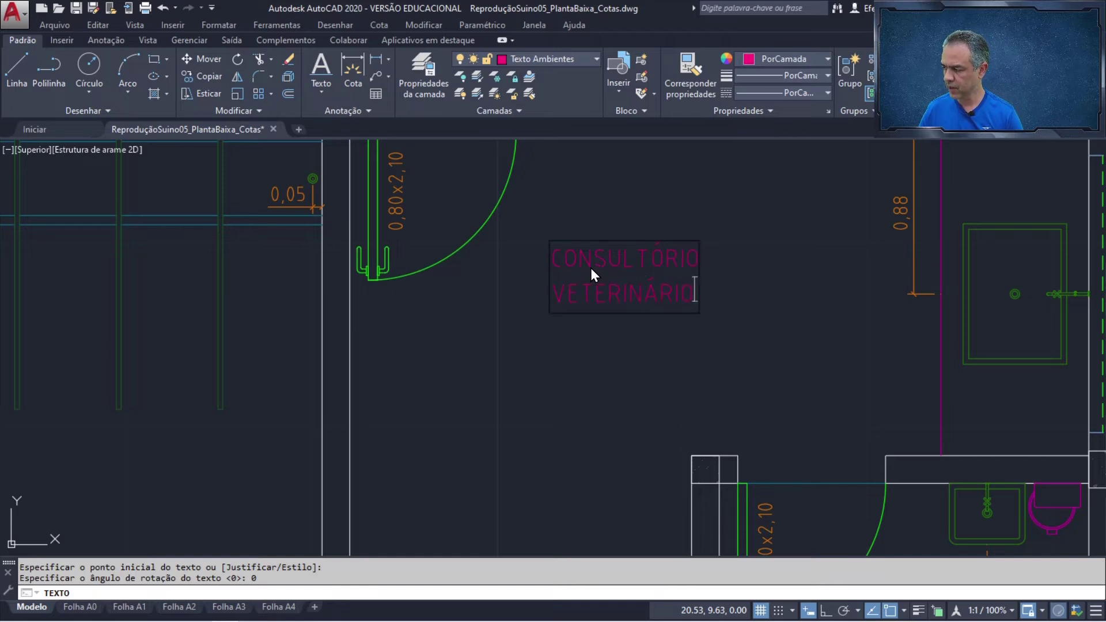
Step: Add the area "(10,05 m²)" as a third line under CONSULTÓRIO VETERINÁRIO
{"action": "key", "text": "Return"}
{"action": "type", "text": "("}
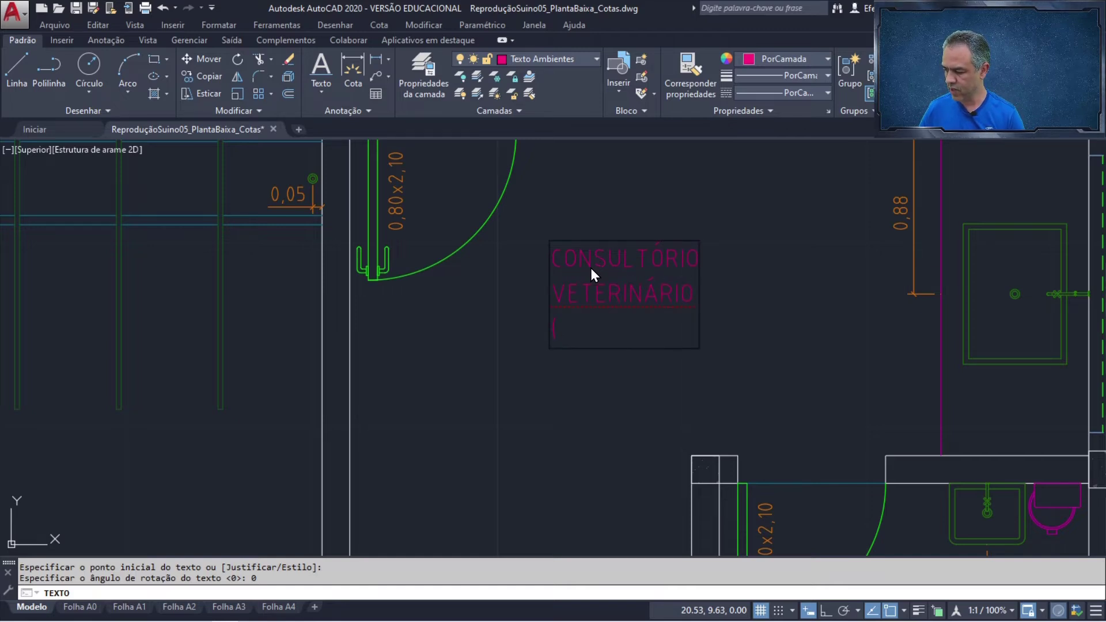
{"action": "type", "text": "10,"}
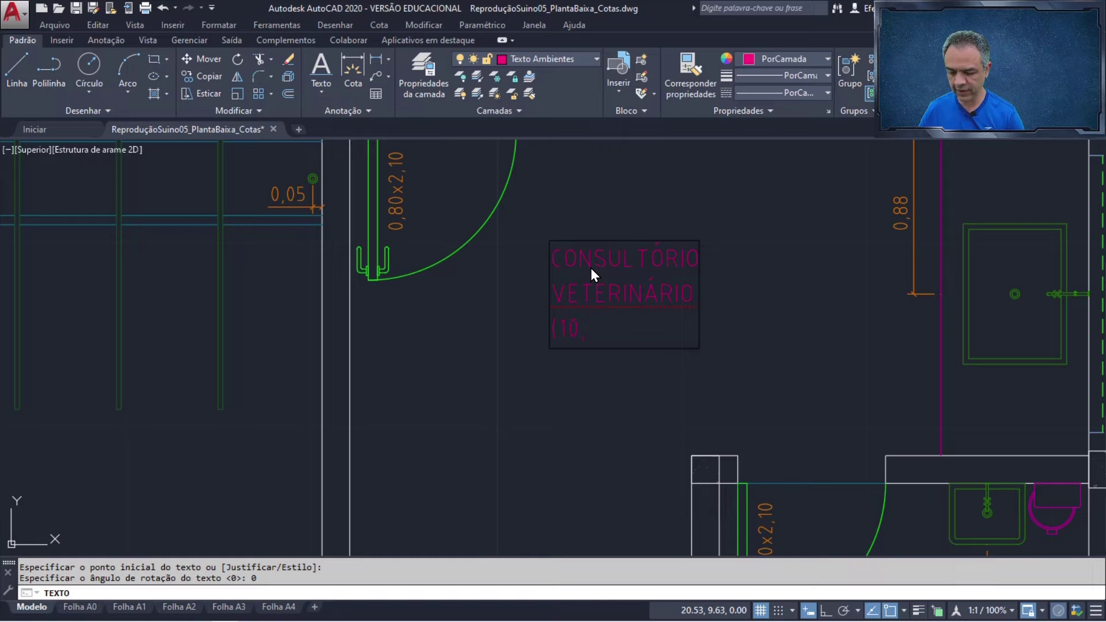
{"action": "type", "text": "05 m"}
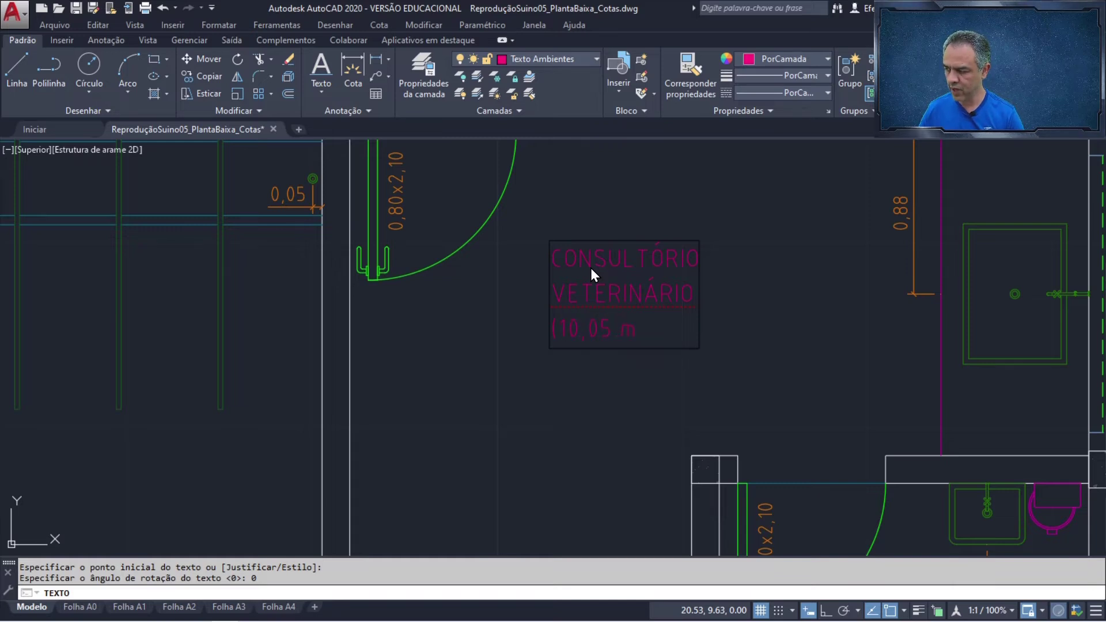
{"action": "type", "text": "²)"}
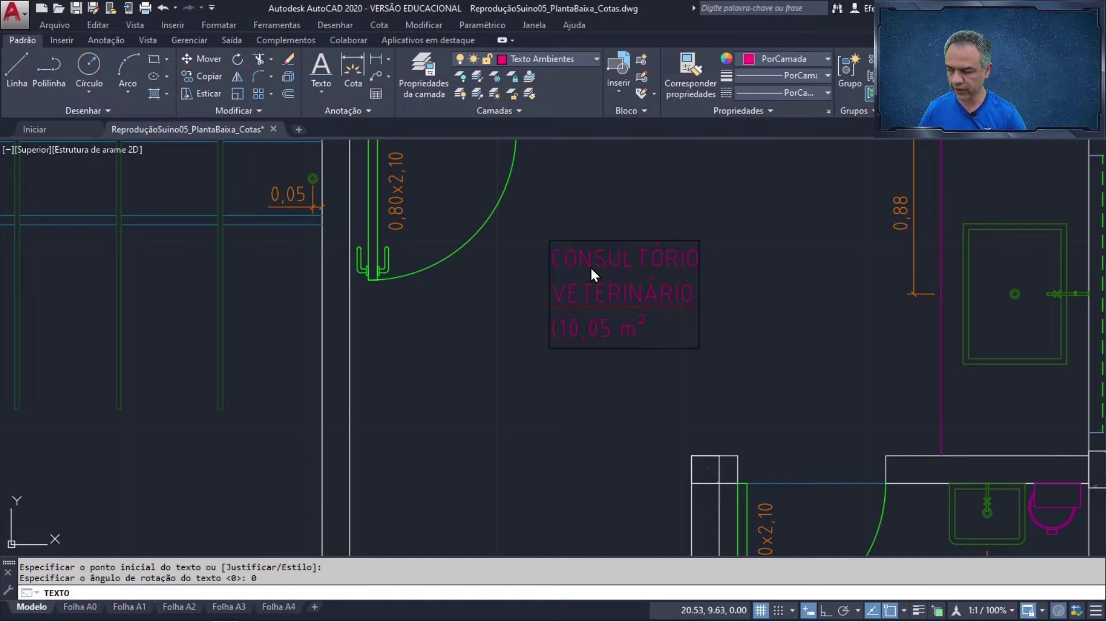
Step: Indent the "(10,05 m²)" line with leading spaces so it sits centred under the room name
{"action": "key", "text": "Left"}
{"action": "key", "text": "Left"}
{"action": "key", "text": "Left"}
{"action": "key", "text": "Left"}
{"action": "key", "text": "Left"}
{"action": "key", "text": "Left"}
{"action": "key", "text": "Left"}
{"action": "key", "text": "Left"}
{"action": "key", "text": "Left"}
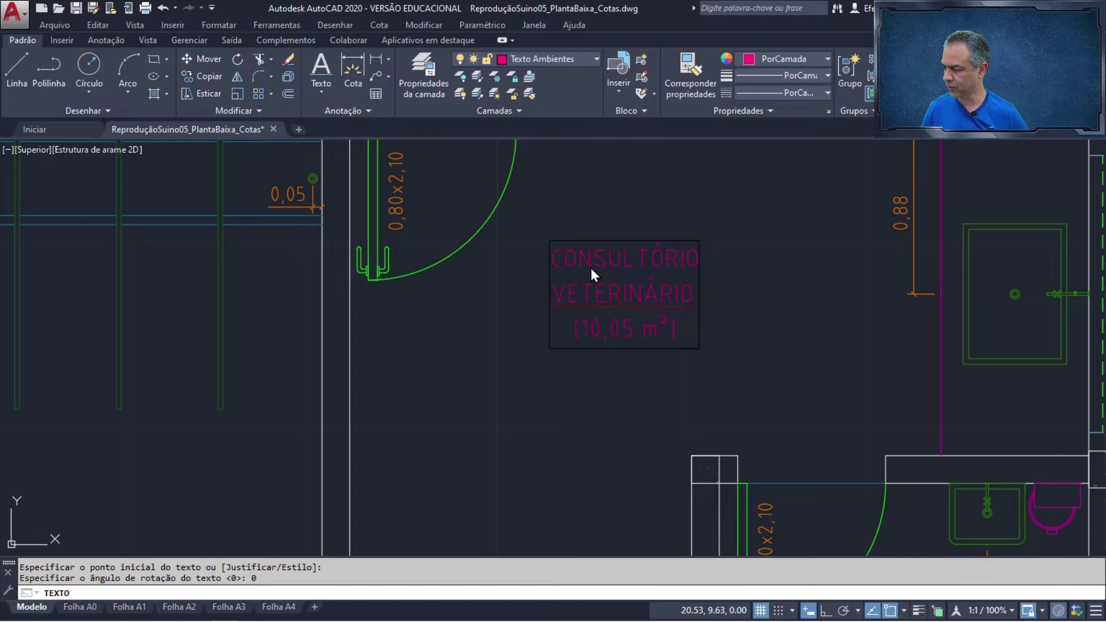
Step: Label the small bathroom below the veterinary office with "LAVABO", just under its door swing
{"action": "scroll", "coordinate": [667, 325], "scroll_direction": "down", "scroll_amount": 4}
{"action": "scroll", "coordinate": [718, 452], "scroll_direction": "up", "scroll_amount": 4}
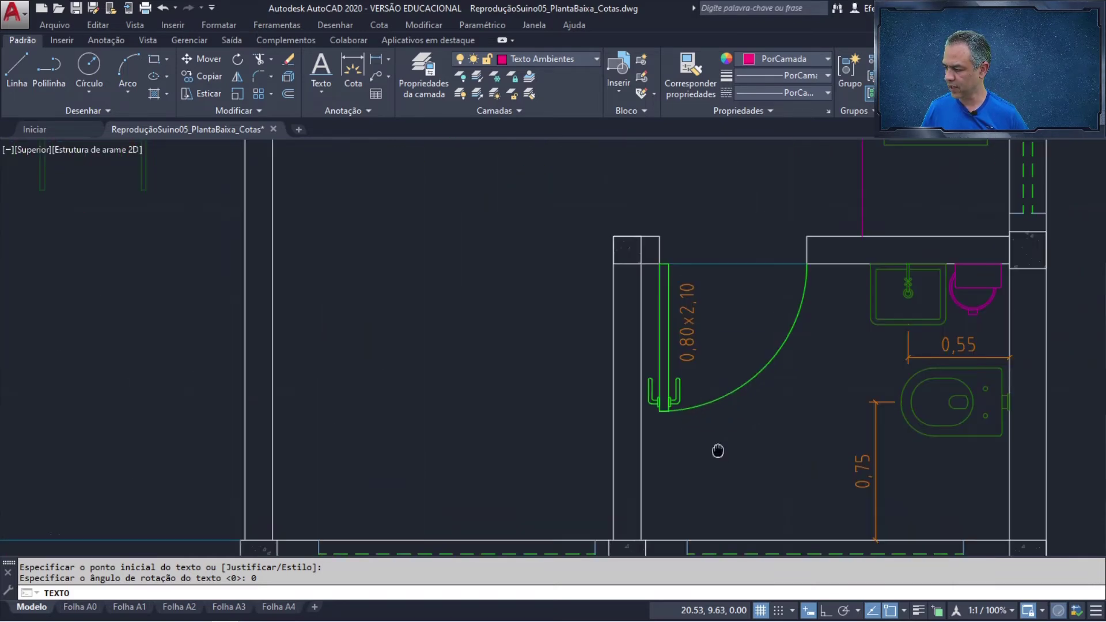
{"action": "middle_click_drag", "start_coordinate": [716, 452], "coordinate": [586, 290]}
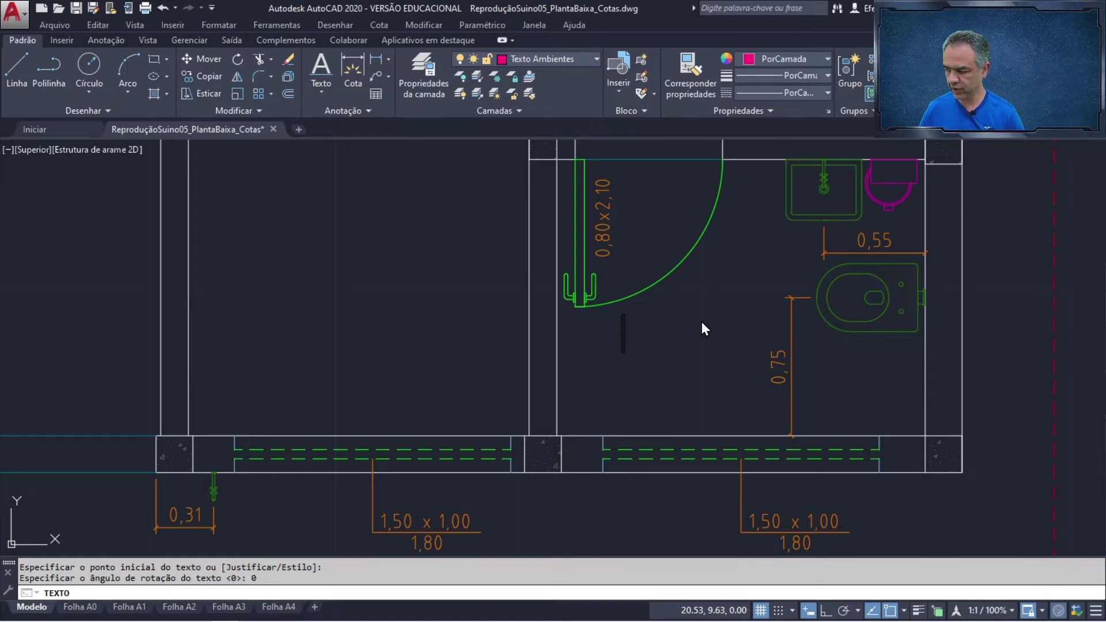
{"action": "type", "text": "LAVABO"}
{"action": "key", "text": "Return"}
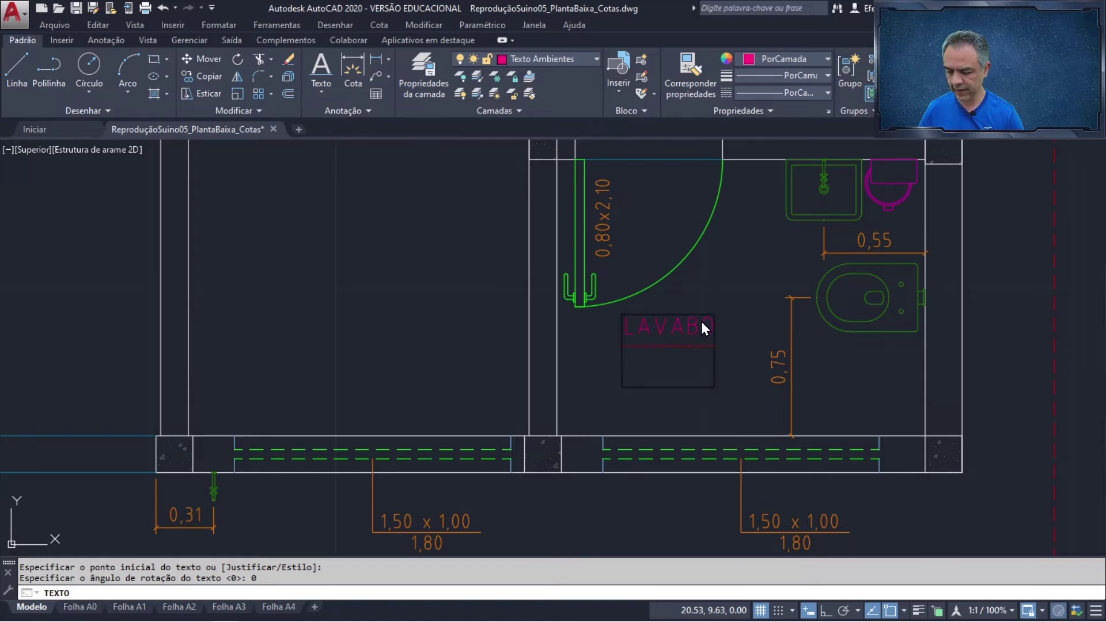
Step: Add the area "(3,00 m²)" as a second line under the LAVABO label
{"action": "type", "text": "(3"}
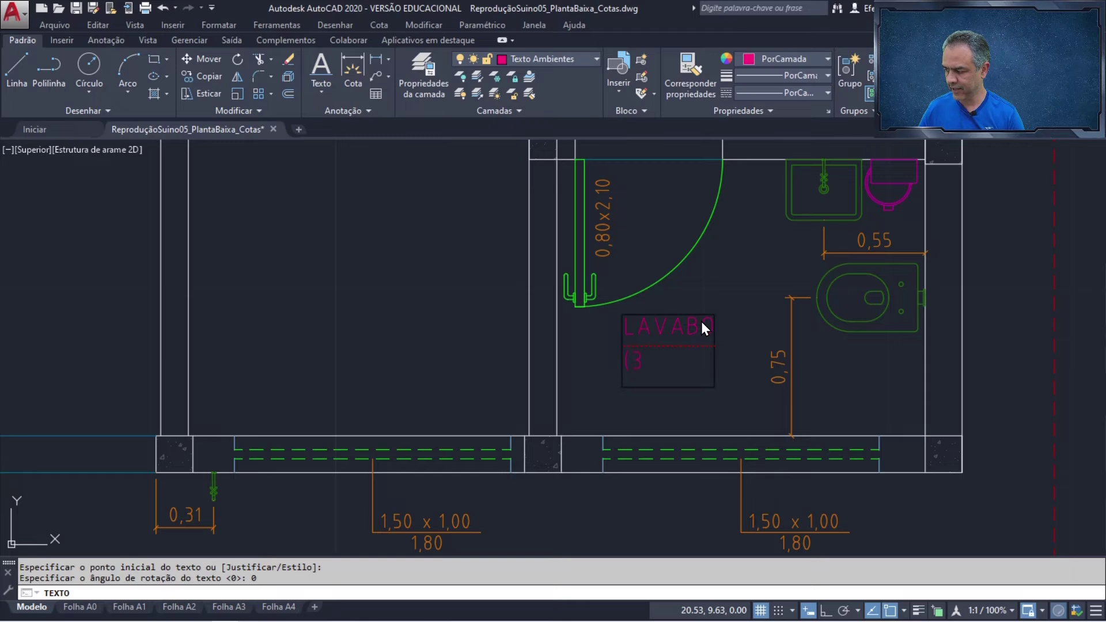
{"action": "type", "text": ",00"}
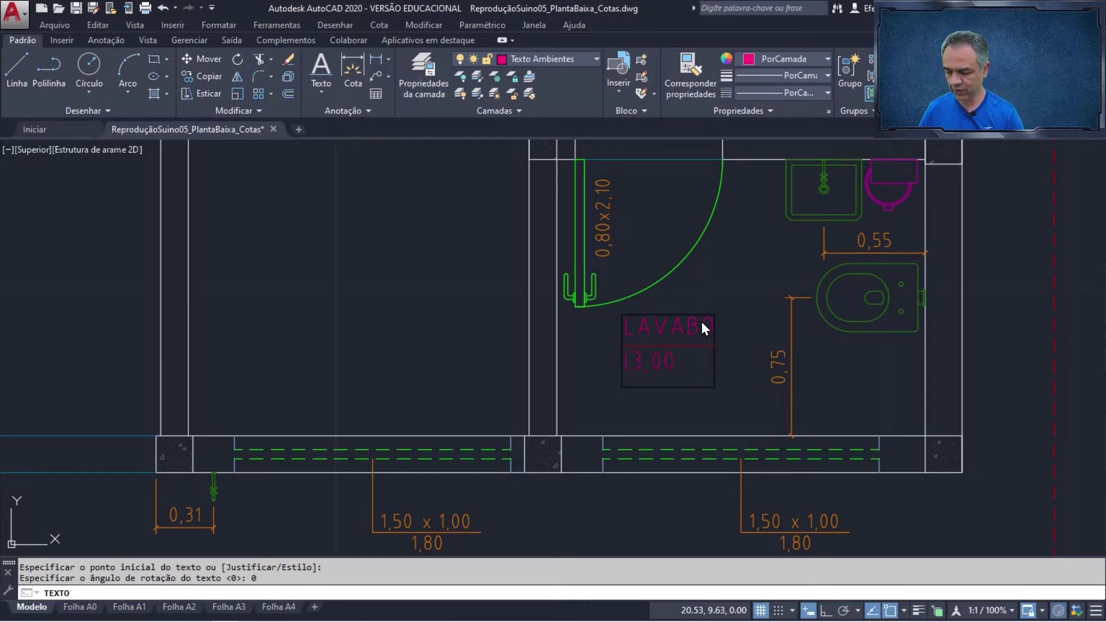
{"action": "type", "text": " m²"}
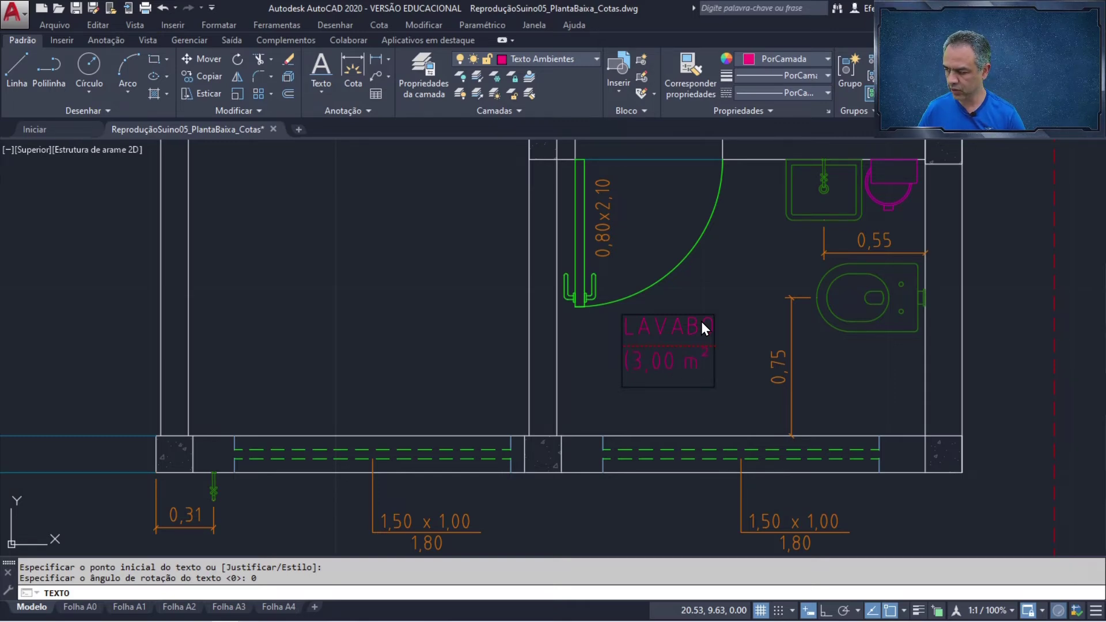
{"action": "type", "text": ")"}
Step: Label the middle of the hallway between the two rows of stalls with "CORREDOR" and "CENTRAL" on two lines
{"action": "scroll", "coordinate": [702, 324], "scroll_direction": "down", "scroll_amount": 2}
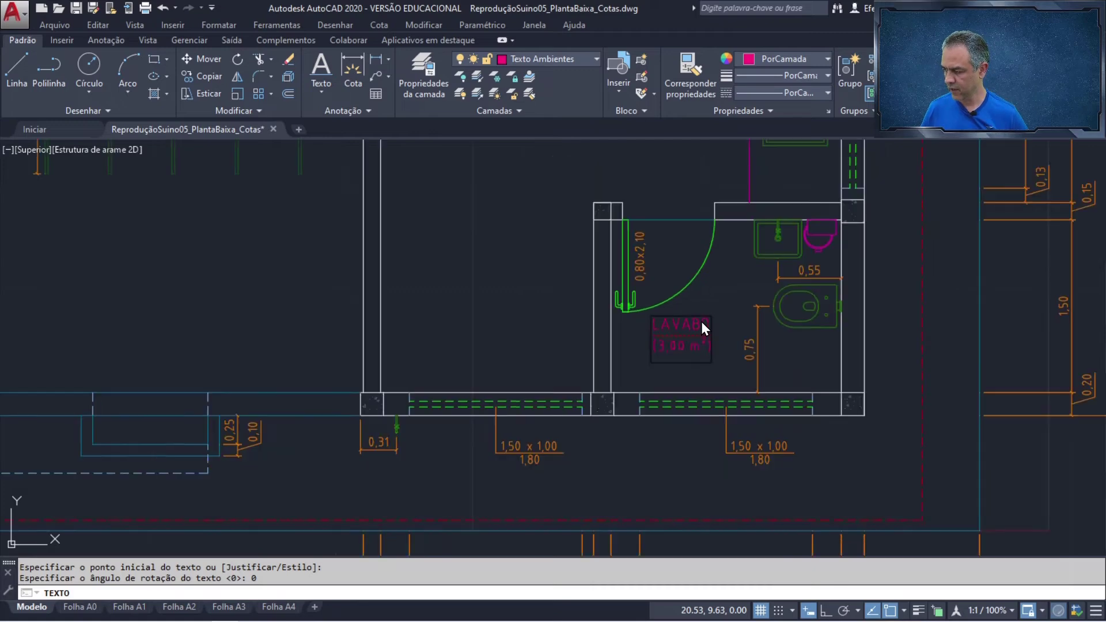
{"action": "scroll", "coordinate": [700, 324], "scroll_direction": "down", "scroll_amount": 5}
{"action": "scroll", "coordinate": [420, 205], "scroll_direction": "up", "scroll_amount": 3}
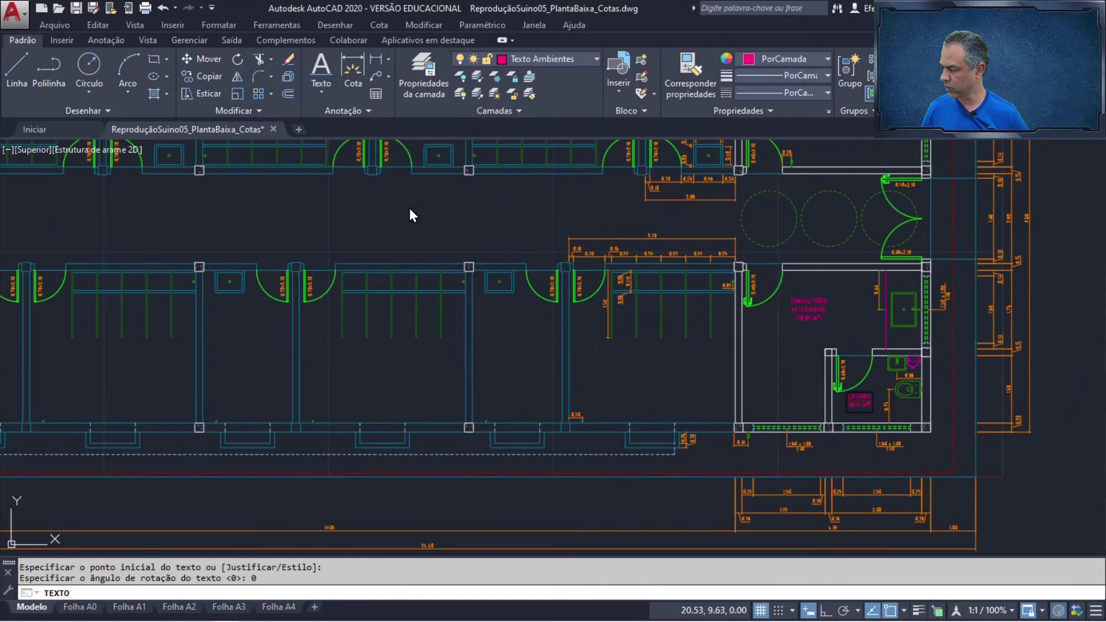
{"action": "scroll", "coordinate": [410, 214], "scroll_direction": "up", "scroll_amount": 4}
{"action": "mouse_move", "coordinate": [390, 215]}
{"action": "middle_mouse_down"}
{"action": "mouse_move", "coordinate": [480, 245]}
{"action": "mouse_move", "coordinate": [603, 318]}
{"action": "middle_mouse_up"}
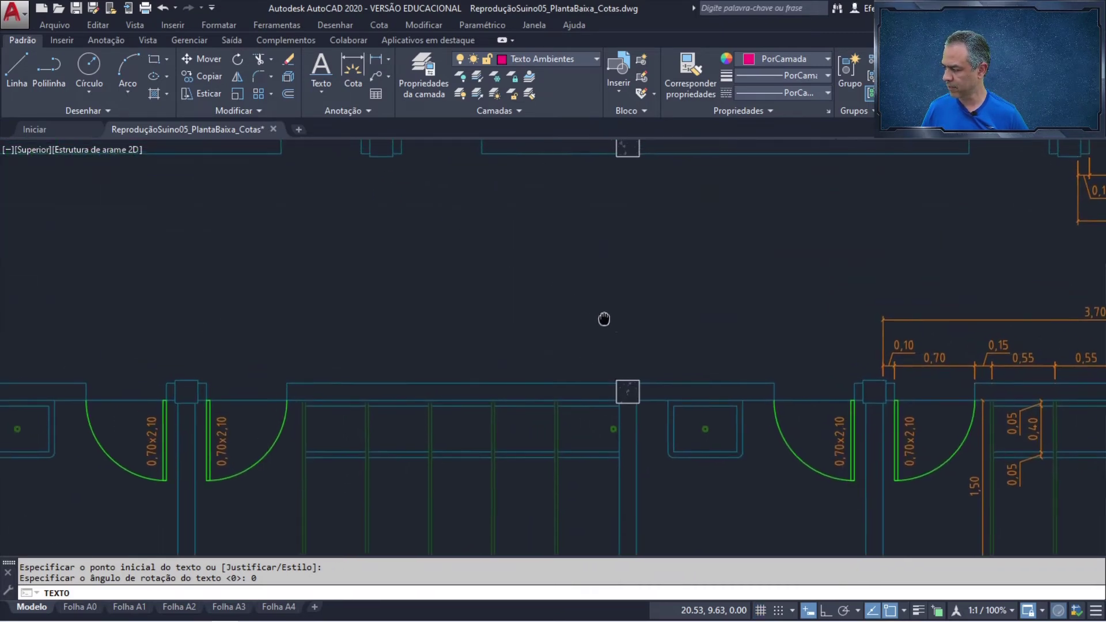
{"action": "scroll", "coordinate": [748, 357], "scroll_direction": "down", "scroll_amount": 2}
{"action": "scroll", "coordinate": [484, 303], "scroll_direction": "up", "scroll_amount": 4}
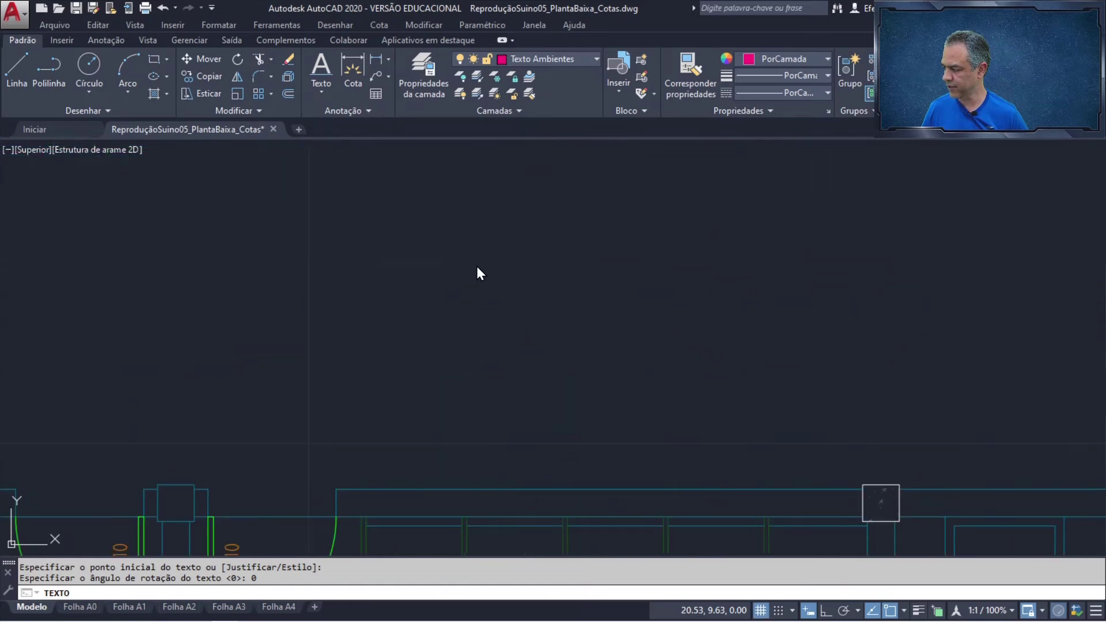
{"action": "middle_click_drag", "start_coordinate": [476, 266], "coordinate": [479, 308]}
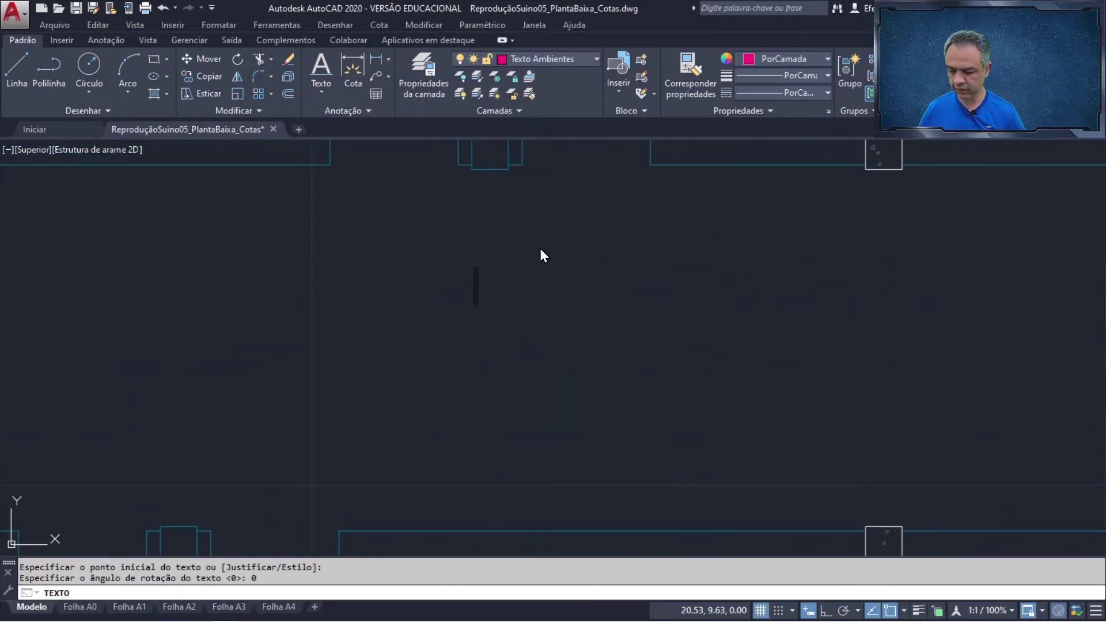
{"action": "type", "text": "CORREDOR"}
{"action": "key", "text": "Return"}
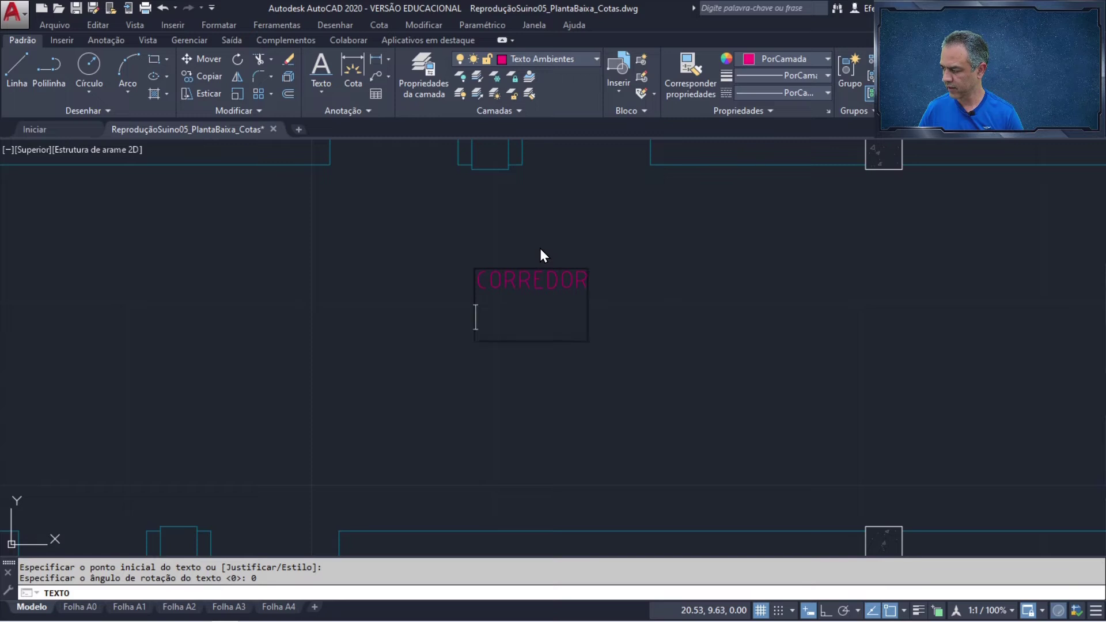
{"action": "type", "text": "CENTRAL"}
{"action": "key", "text": "Return"}
Step: Add the area "(44,00 m²)" as a third line under CORREDOR CENTRAL
{"action": "type", "text": "(44,000"}
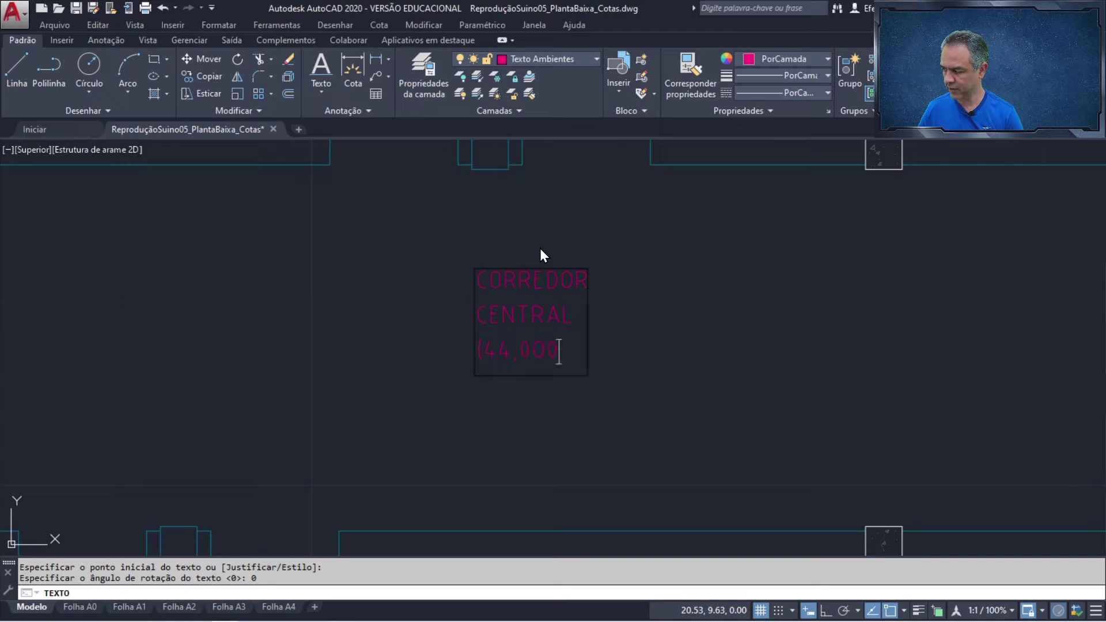
{"action": "key", "text": "BackSpace"}
{"action": "type", "text": "m"}
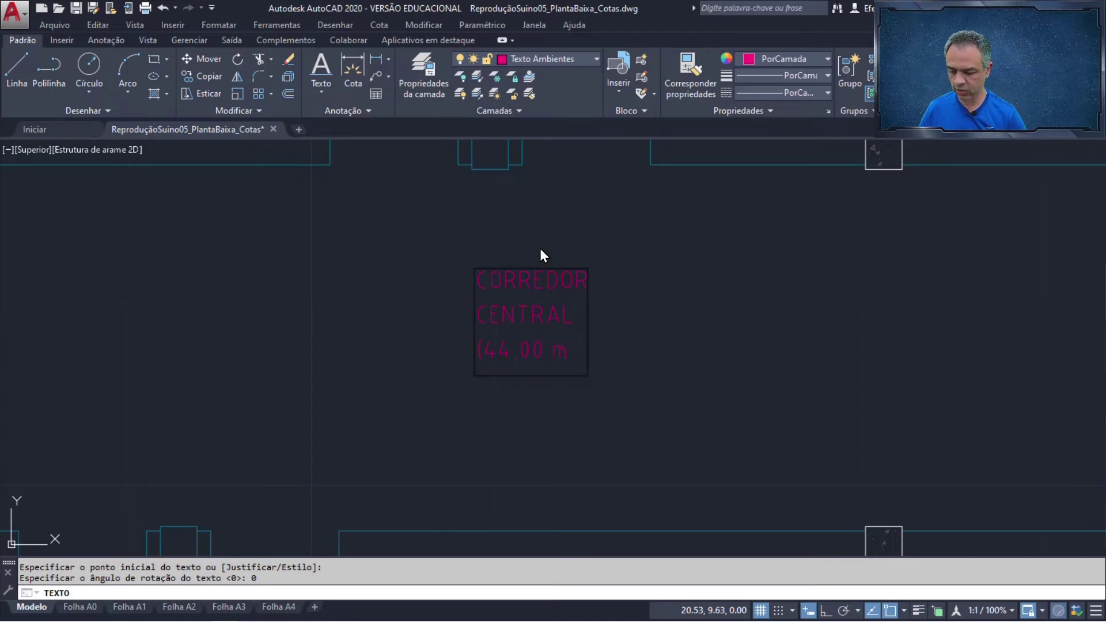
{"action": "type", "text": "²"}
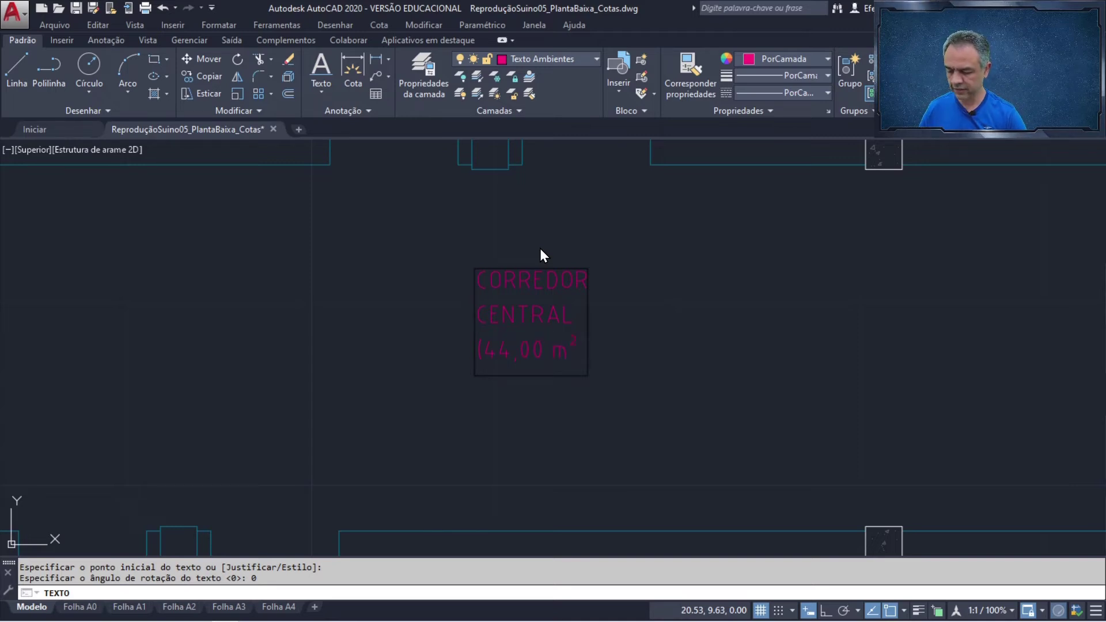
{"action": "type", "text": ")"}
Step: Indent the word CENTRAL with a leading space so it sits centred under CORREDOR
{"action": "key", "text": "Up"}
{"action": "key", "text": "Left"}
{"action": "key", "text": "Left"}
{"action": "key", "text": "Left"}
{"action": "key", "text": "Left"}
{"action": "key", "text": "Left"}
{"action": "key", "text": "Left"}
{"action": "key", "text": "Left"}
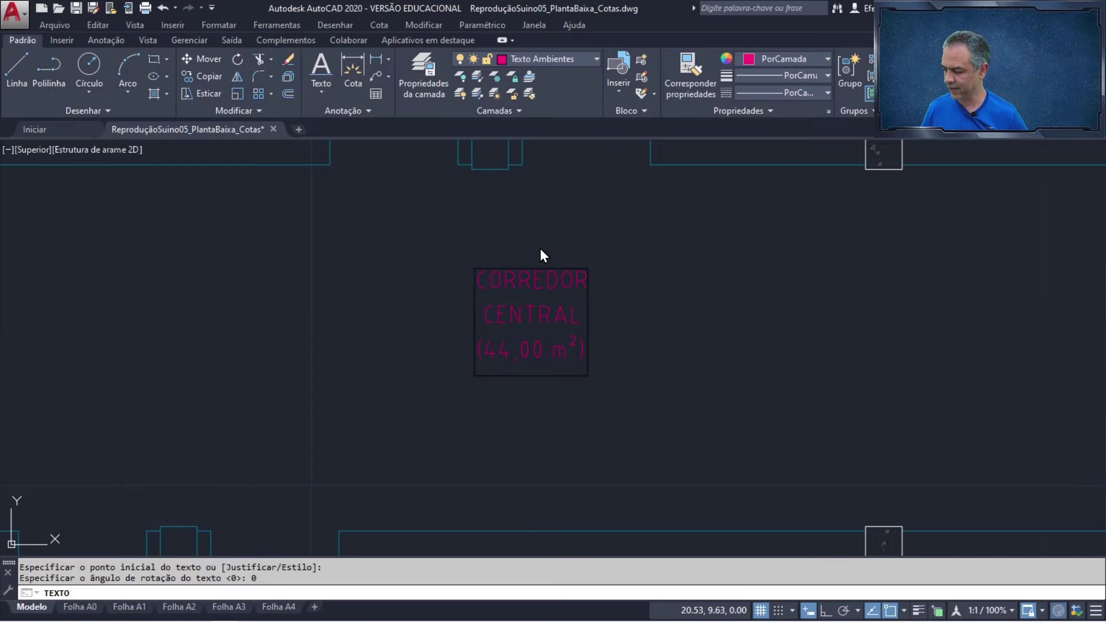
Step: Label the narrow stall at the lower-left corner of the building with "BAIA P/MACHOS 01"
{"action": "scroll", "coordinate": [541, 250], "scroll_direction": "down", "scroll_amount": 5}
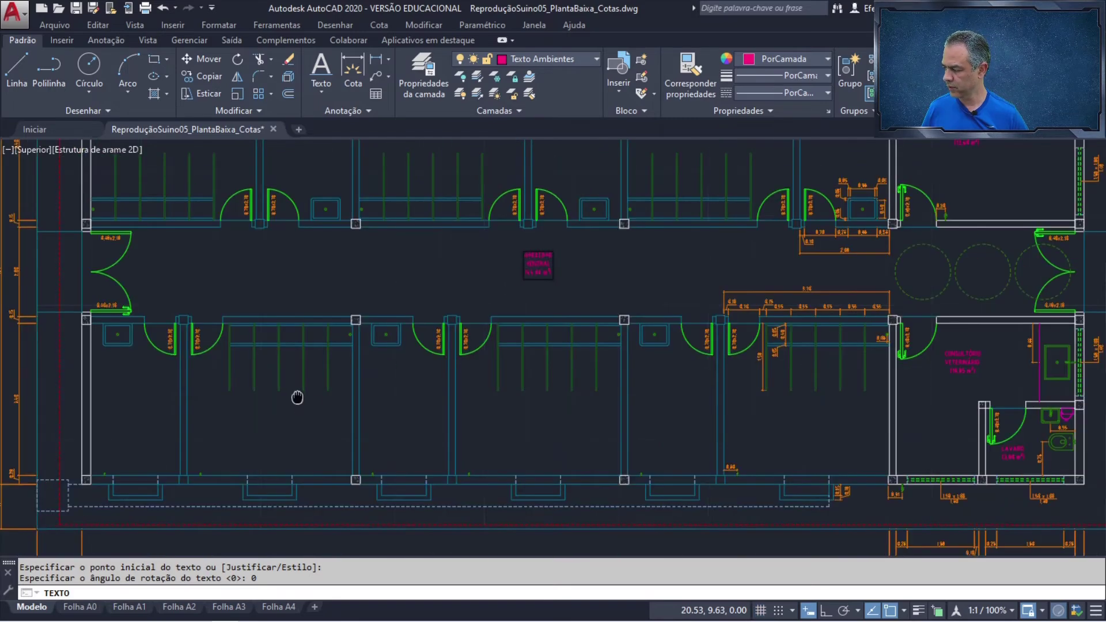
{"action": "middle_click_drag", "start_coordinate": [297, 397], "coordinate": [679, 374]}
{"action": "scroll", "coordinate": [415, 415], "scroll_direction": "up", "scroll_amount": 5}
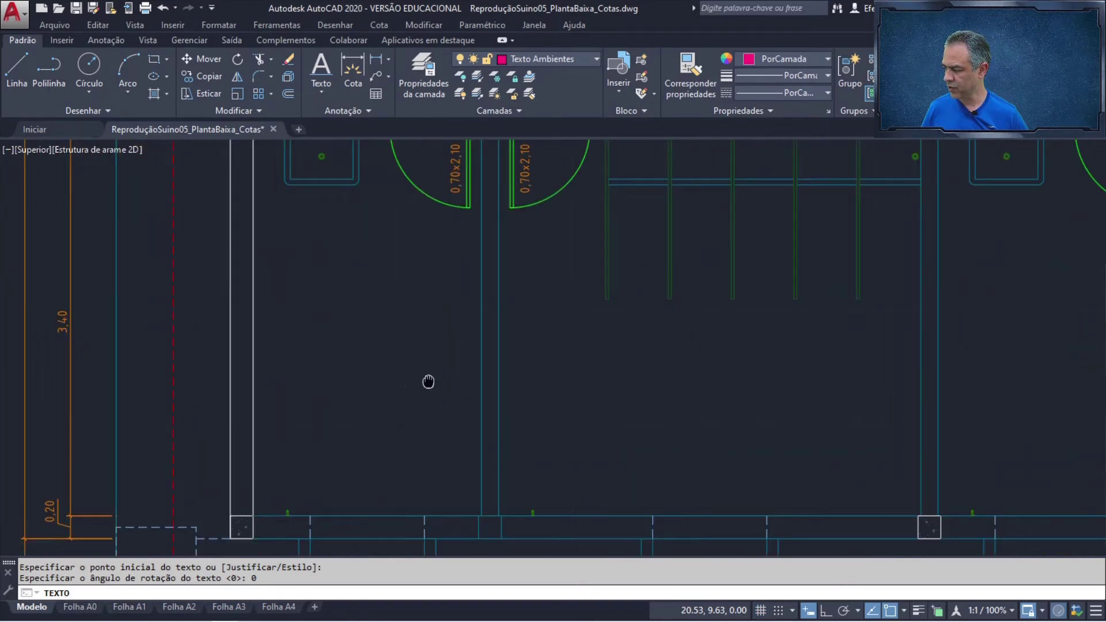
{"action": "mouse_move", "coordinate": [428, 381]}
{"action": "middle_mouse_down"}
{"action": "mouse_move", "coordinate": [537, 347]}
{"action": "mouse_move", "coordinate": [437, 367]}
{"action": "middle_mouse_up"}
{"action": "scroll", "coordinate": [532, 347], "scroll_direction": "up", "scroll_amount": 2}
{"action": "scroll", "coordinate": [436, 366], "scroll_direction": "down", "scroll_amount": 2}
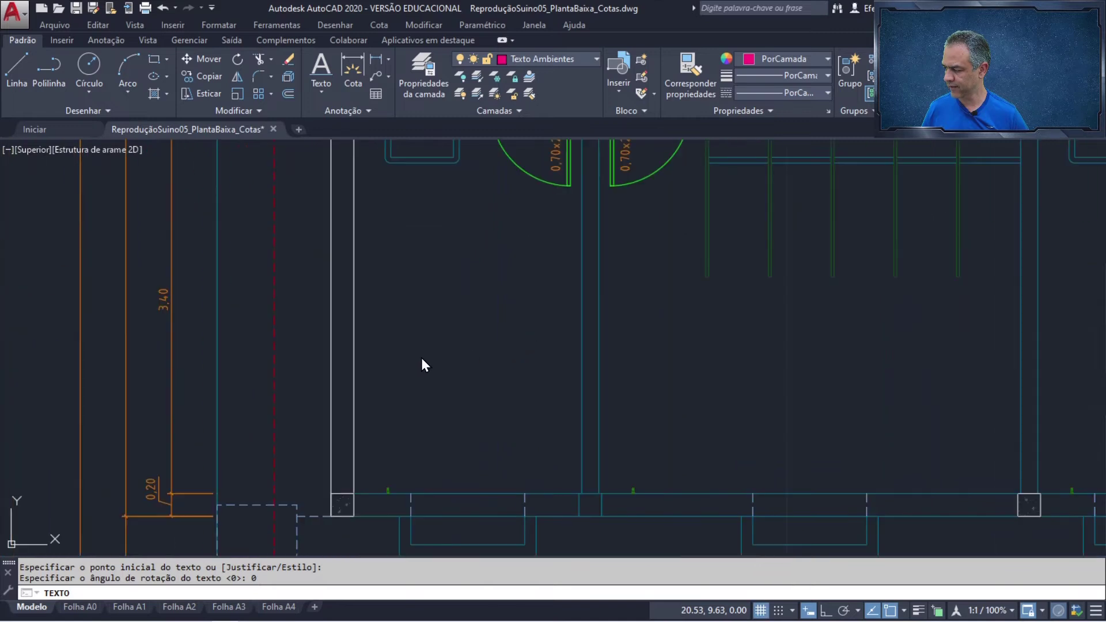
{"action": "type", "text": "BA"}
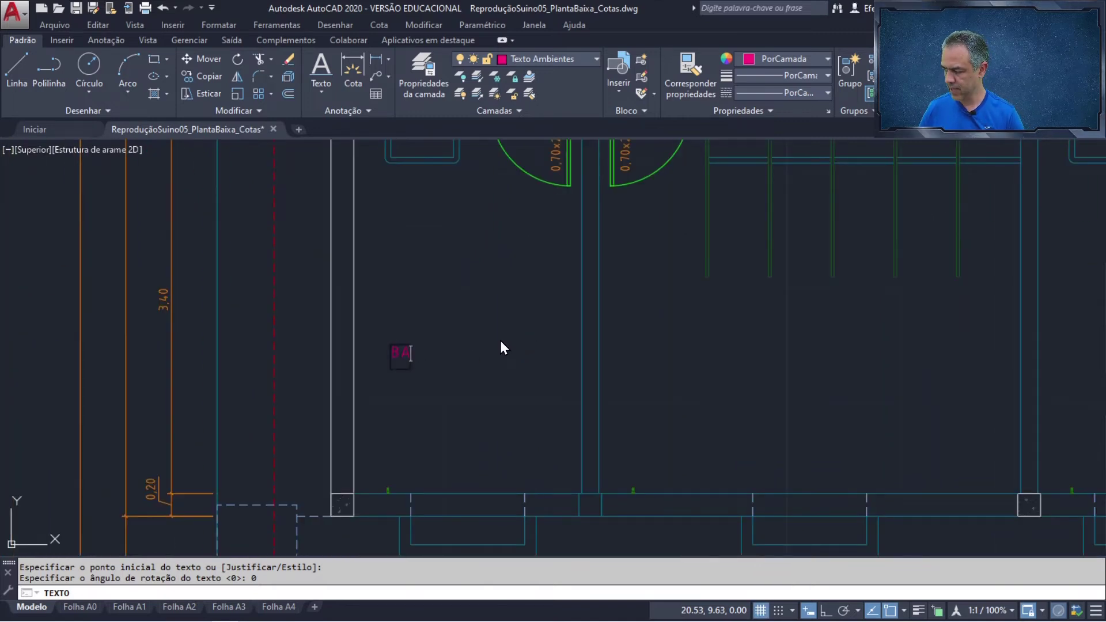
{"action": "type", "text": "IA P/MACH"}
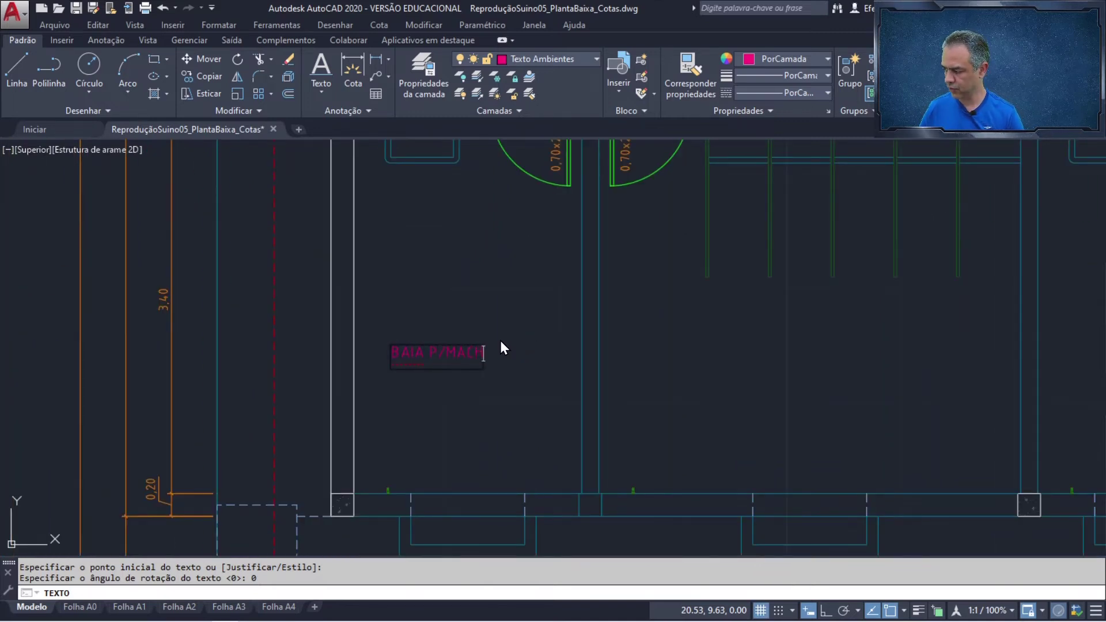
{"action": "type", "text": "OS 0"}
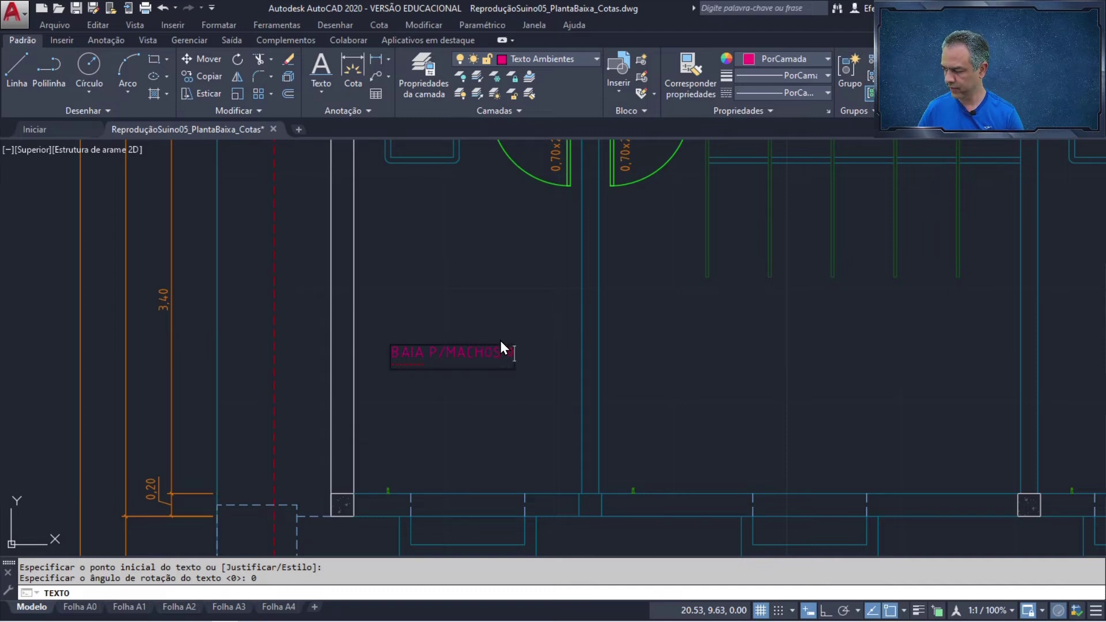
{"action": "type", "text": "1"}
Step: Add the area "(6,80 m²)" on a second line under BAIA P/MACHOS 01, indented with leading spaces to centre it
{"action": "key", "text": "Return"}
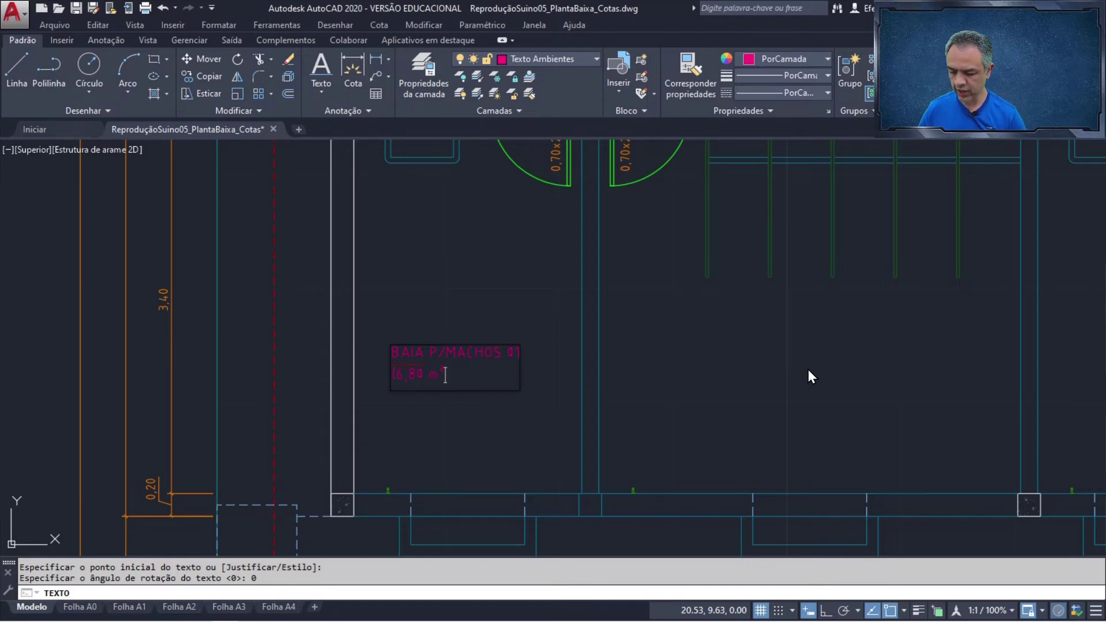
{"action": "key", "text": "Left"}
{"action": "key", "text": "Left"}
{"action": "key", "text": "Left"}
{"action": "key", "text": "Left"}
{"action": "key", "text": "Left"}
{"action": "key", "text": "Left"}
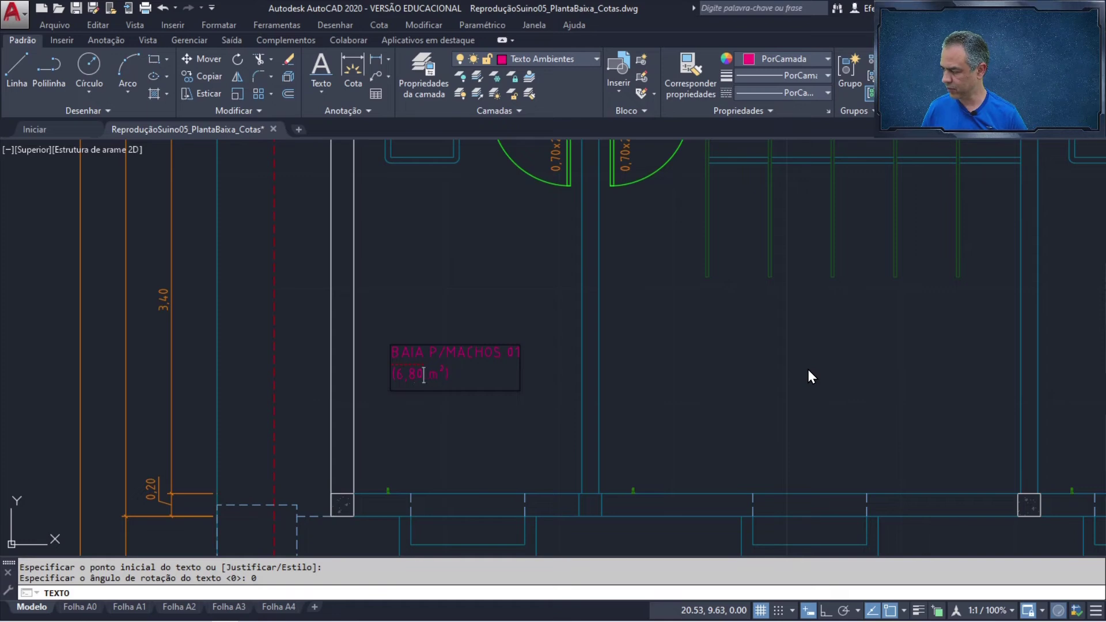
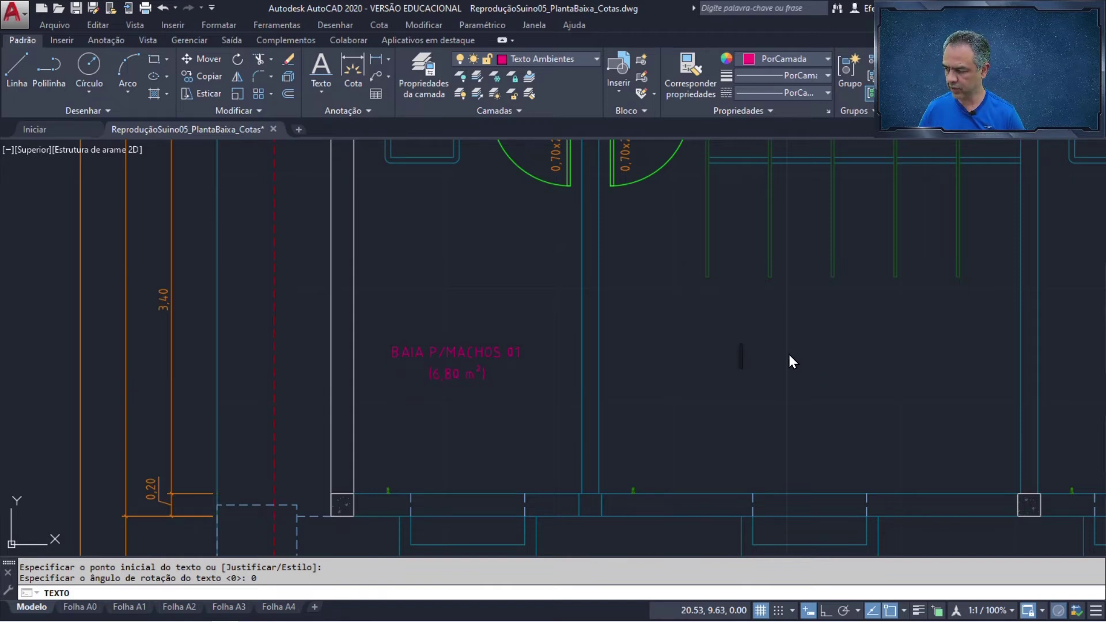
Step: Label the adjoining wider stall "BAIA P/ FÊMEAS" with the area "(12,58 m²)" on an indented second line, and finish the text command
{"action": "type", "text": "BAIA P/"}
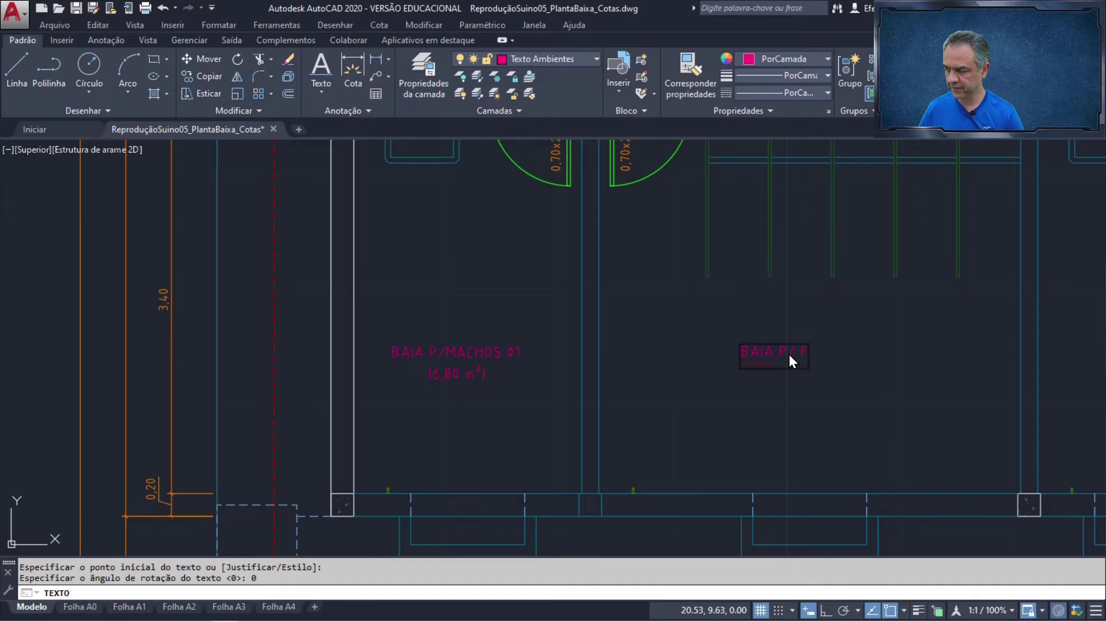
{"action": "type", "text": " FÊMEAS"}
{"action": "key", "text": "Return"}
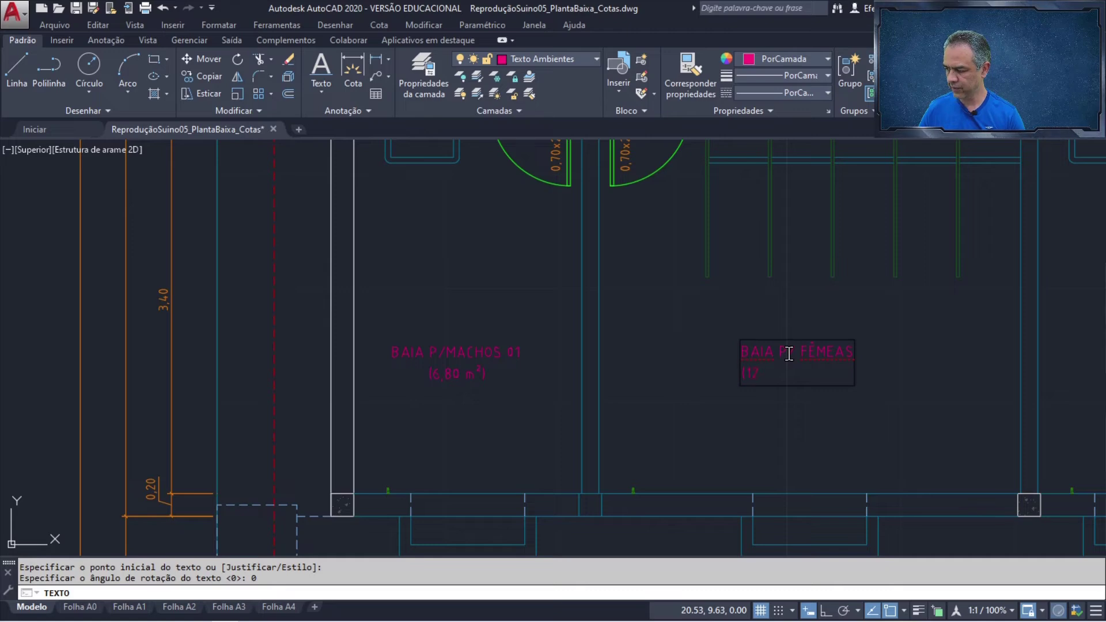
{"action": "type", "text": "12,58"}
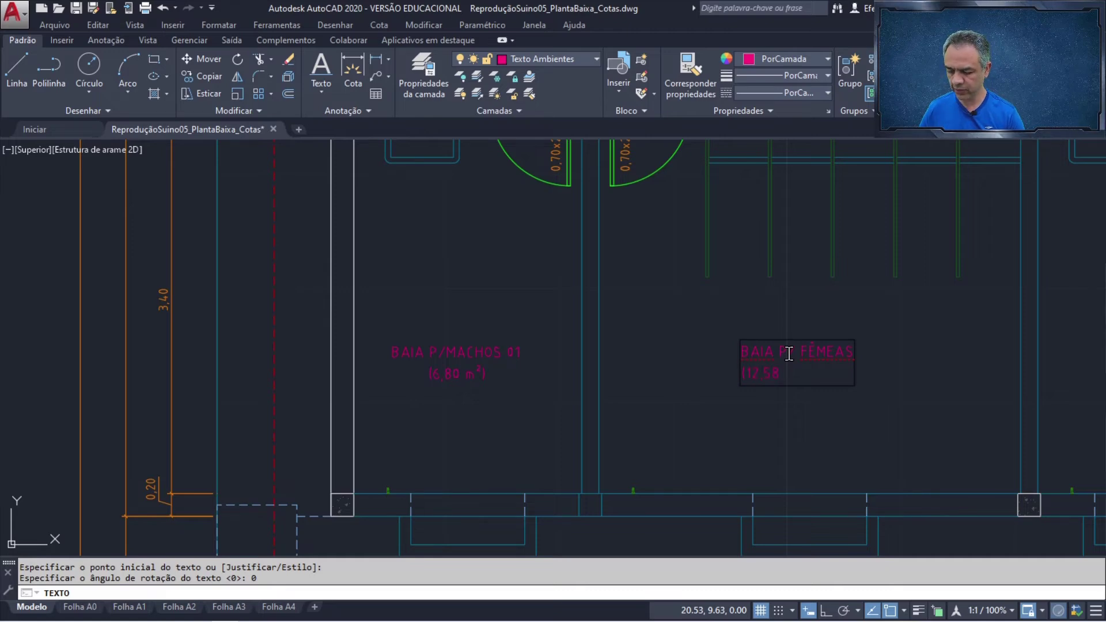
{"action": "type", "text": " m²"}
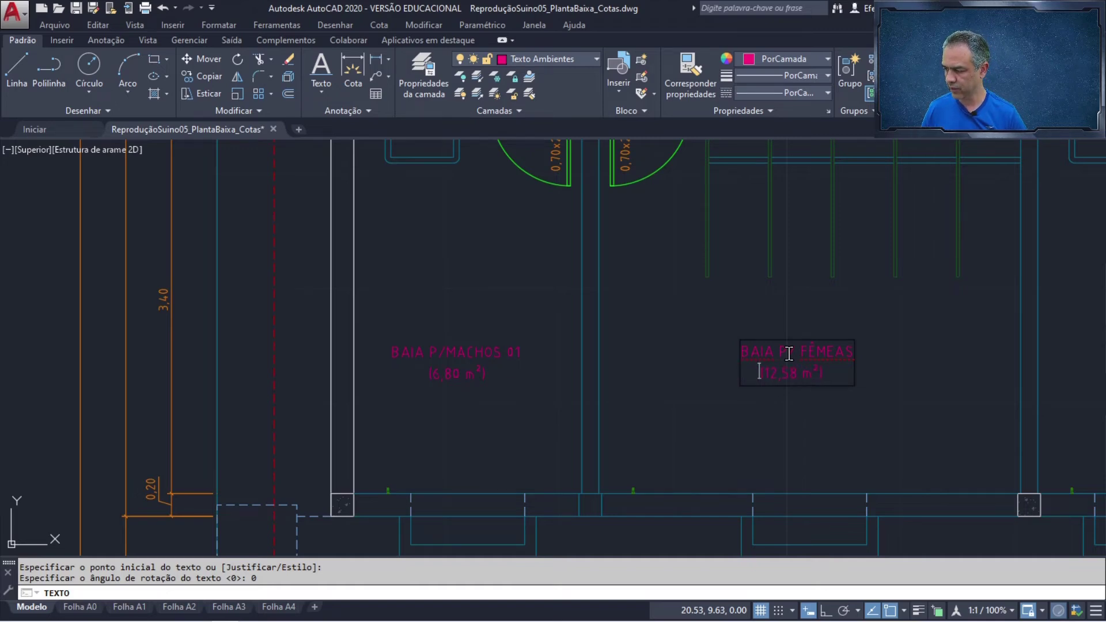
{"action": "key", "text": "Escape"}
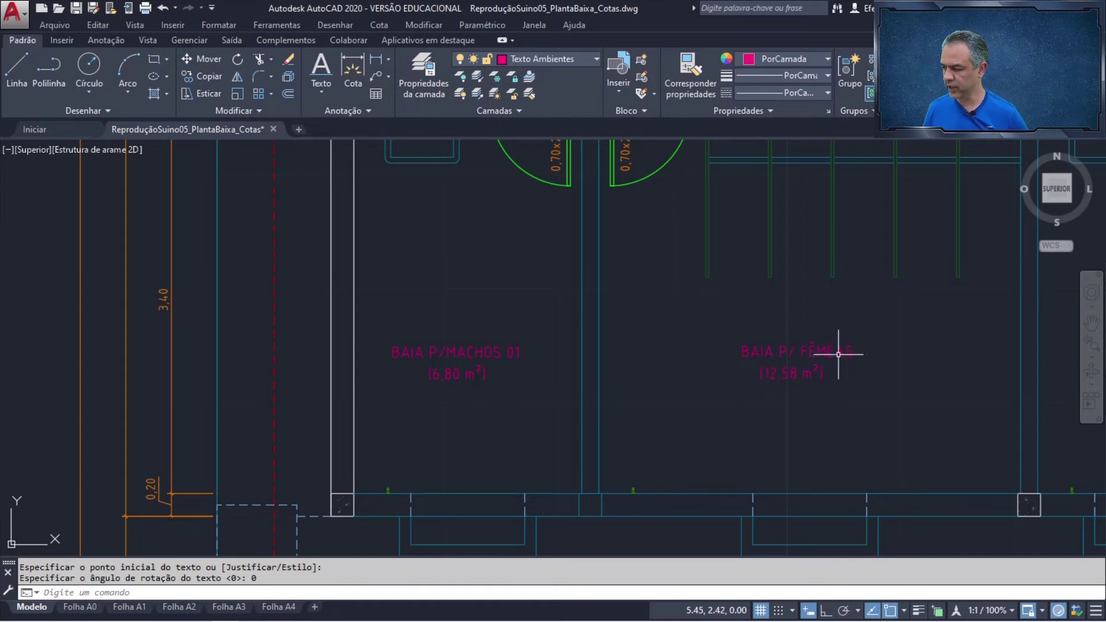
Step: Append the number "01" to the BAIA P/ FÊMEAS label
{"action": "scroll", "coordinate": [850, 358], "scroll_direction": "up", "scroll_amount": 4}
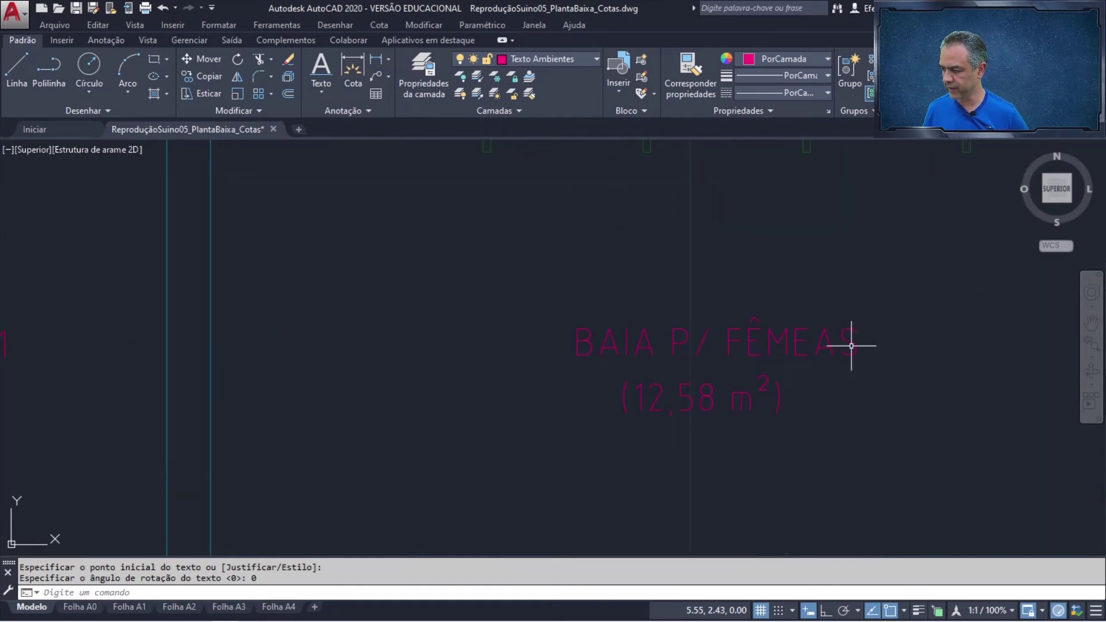
{"action": "left_click", "coordinate": [849, 344]}
{"action": "double_click", "coordinate": [849, 346]}
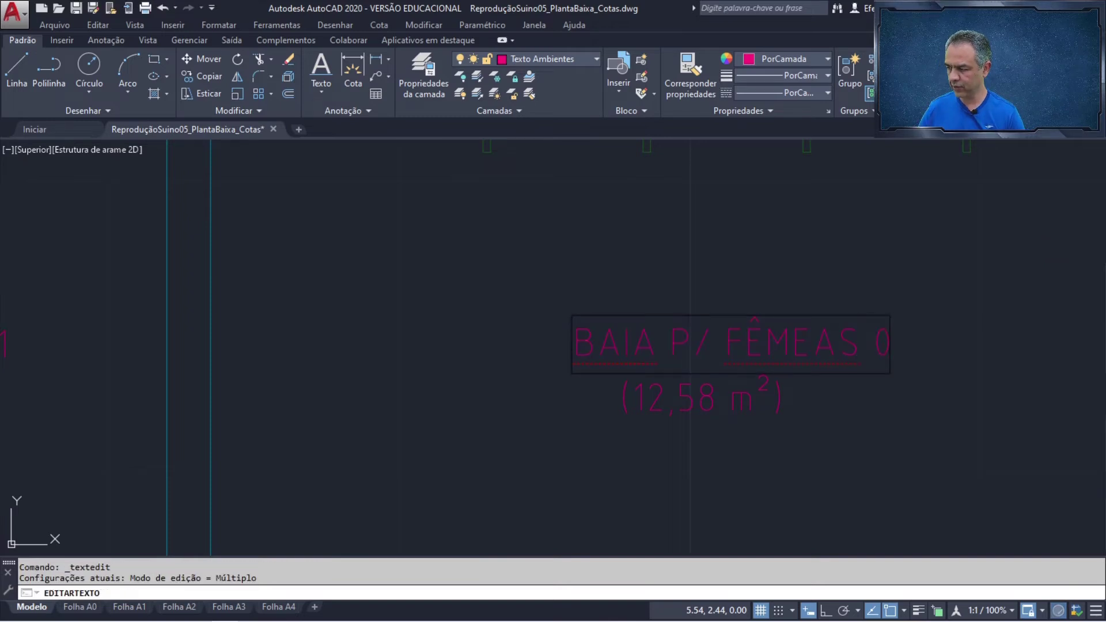
{"action": "left_click", "coordinate": [860, 439]}
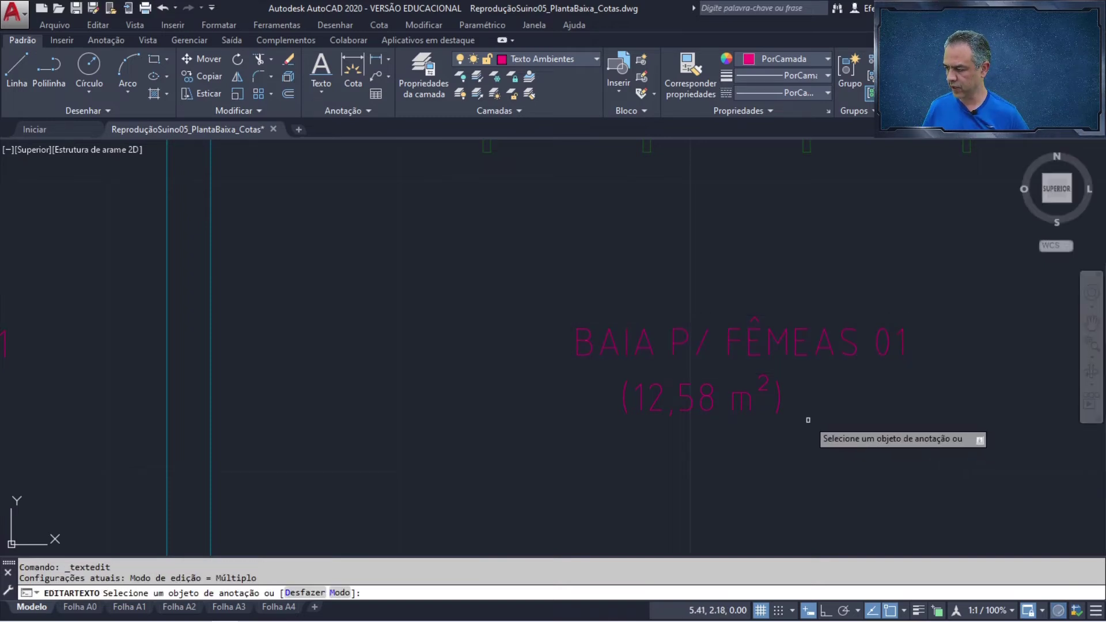
Step: Indent the "(12,58 m²)" area line with more leading spaces to centre it under BAIA P/ FÊMEAS 01, and finish text editing
{"action": "left_click", "coordinate": [638, 401]}
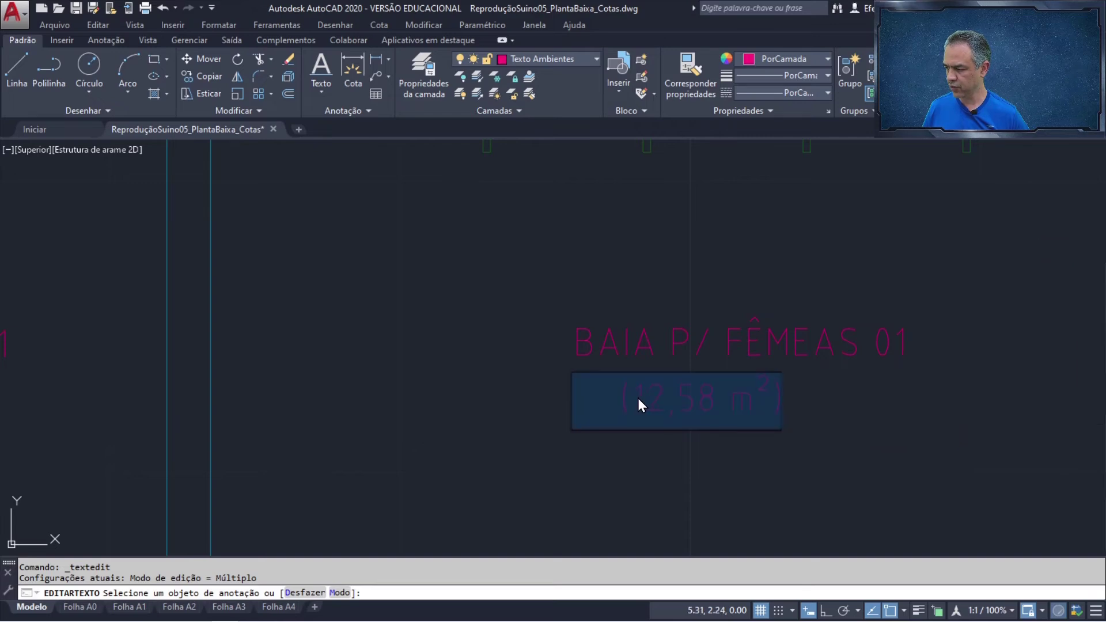
{"action": "left_click", "coordinate": [621, 397]}
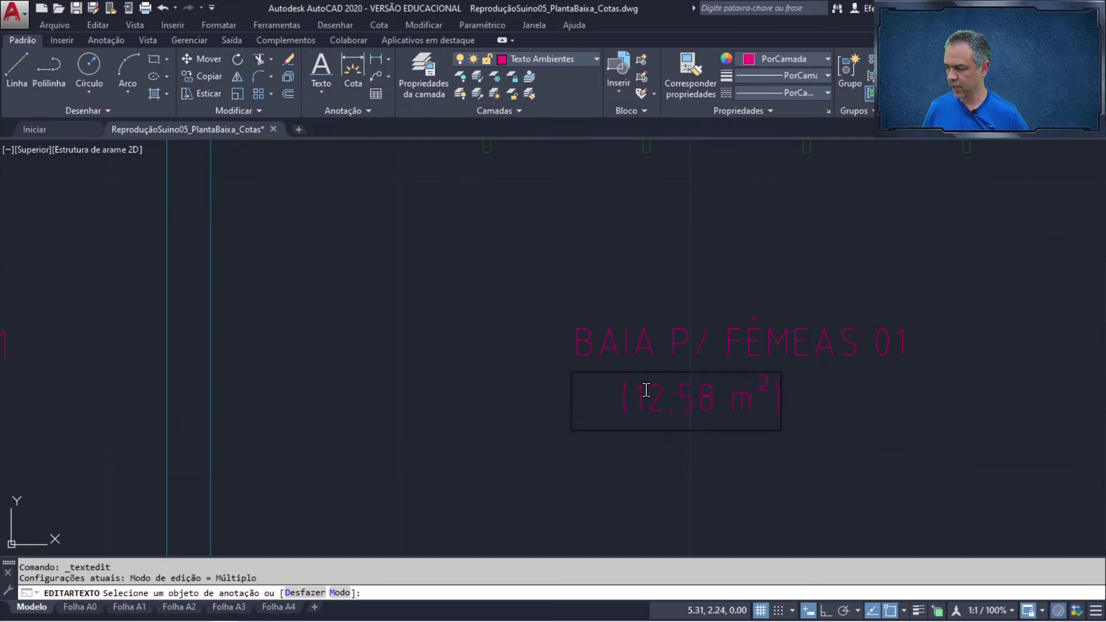
{"action": "left_click", "coordinate": [885, 392]}
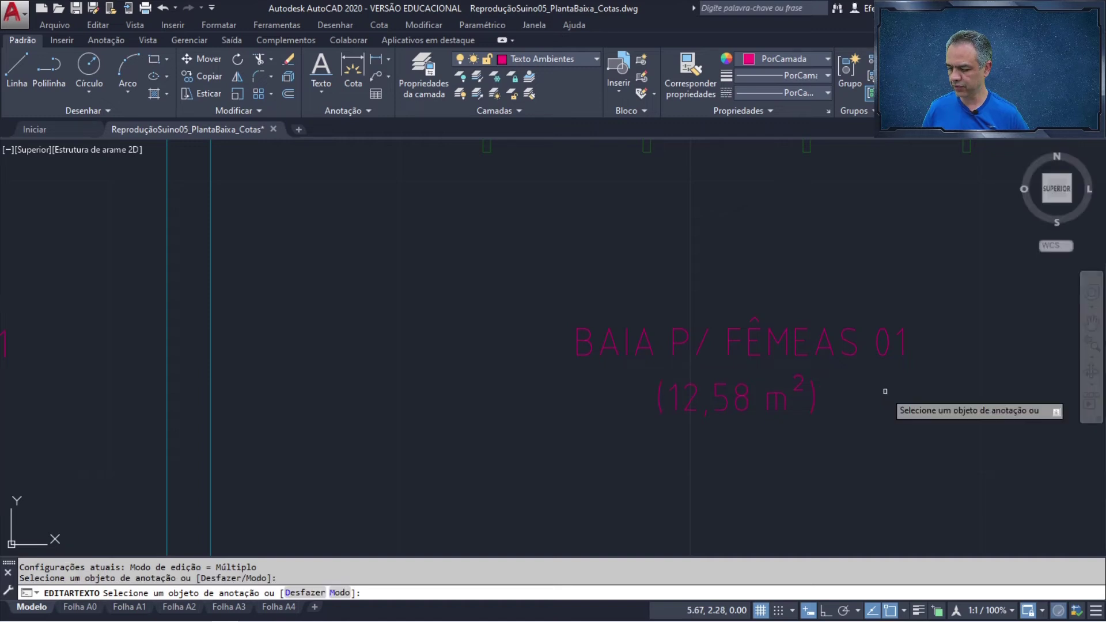
{"action": "key", "text": "Return"}
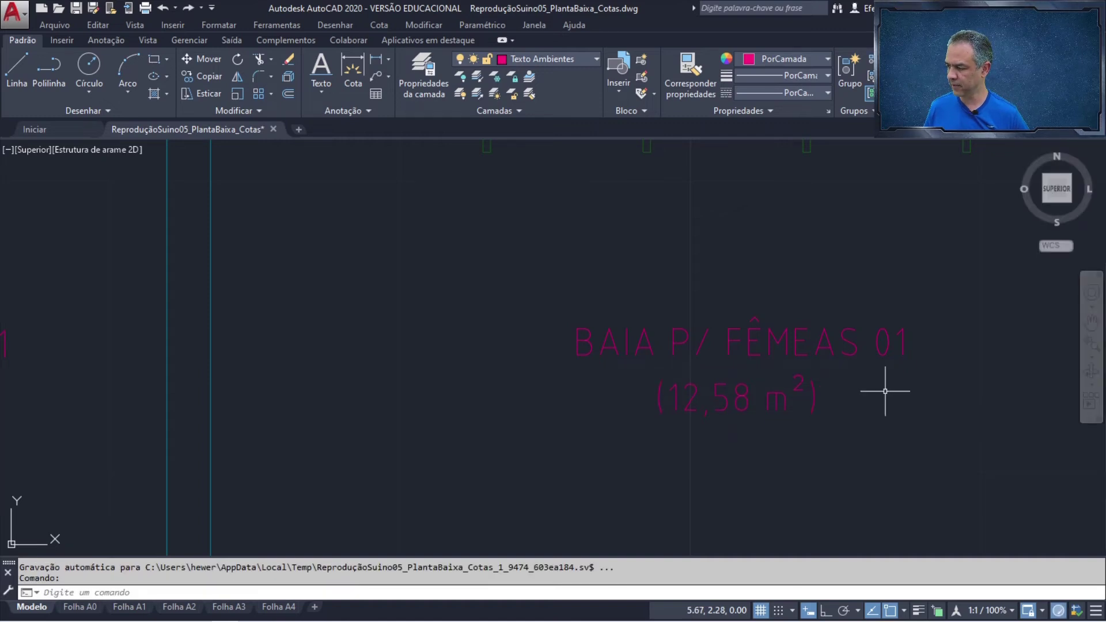
Step: Move the BAIA P/ FÊMEAS 01 label and its area line to the midpoint (mid2) between opposite corners of the stall's free floor area
{"action": "scroll", "coordinate": [885, 391], "scroll_direction": "down", "scroll_amount": 6}
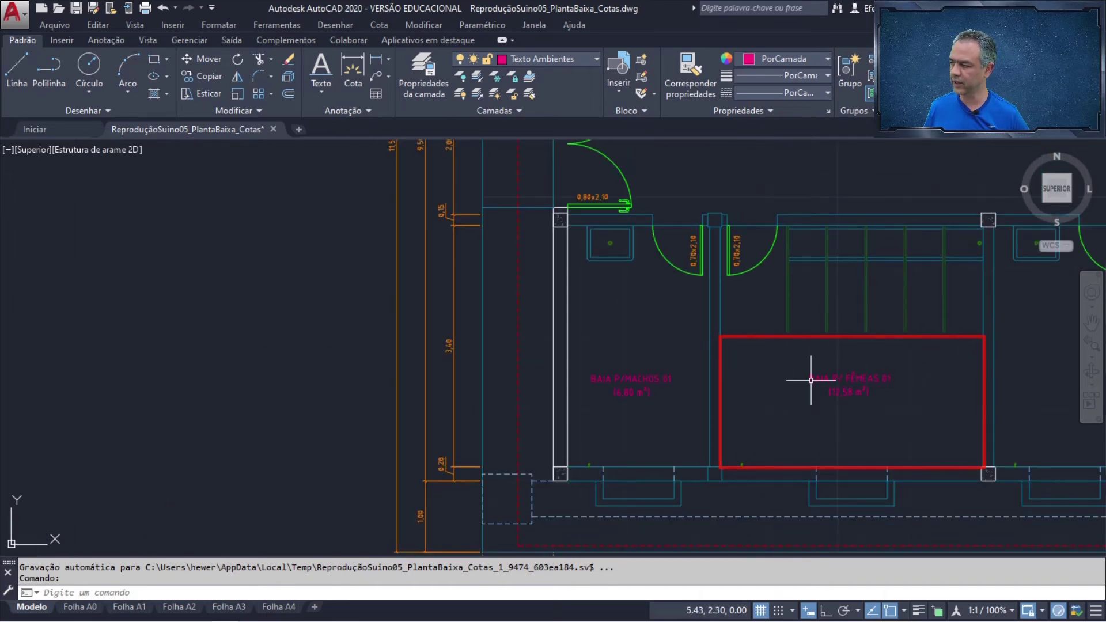
{"action": "left_click", "coordinate": [213, 57]}
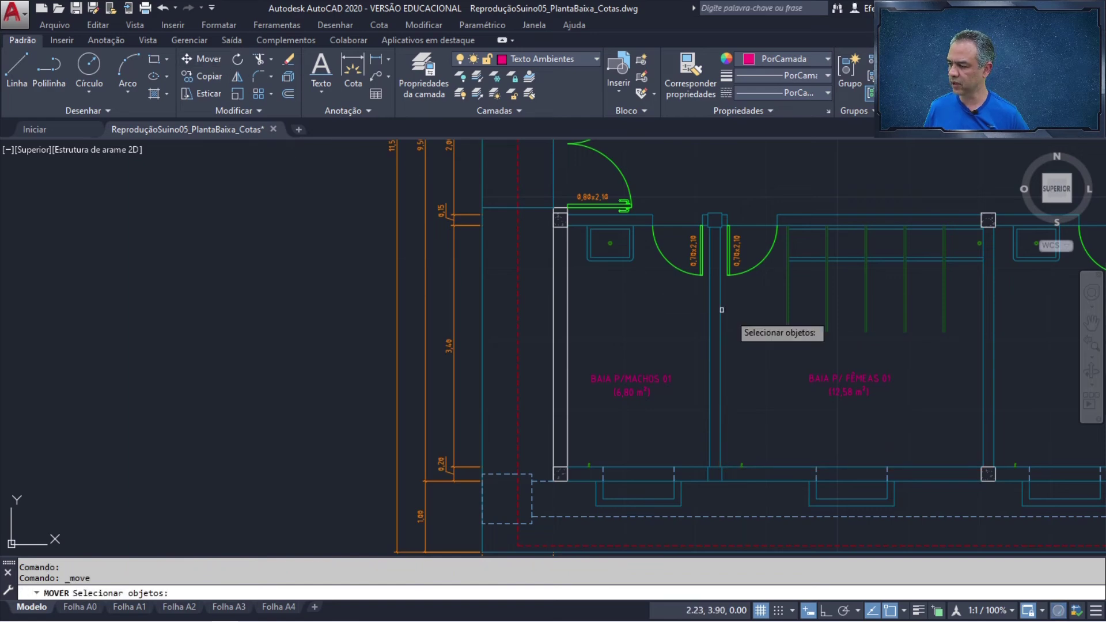
{"action": "scroll", "coordinate": [884, 390], "scroll_direction": "up", "scroll_amount": 2}
{"action": "middle_click_drag", "start_coordinate": [885, 385], "coordinate": [637, 360]}
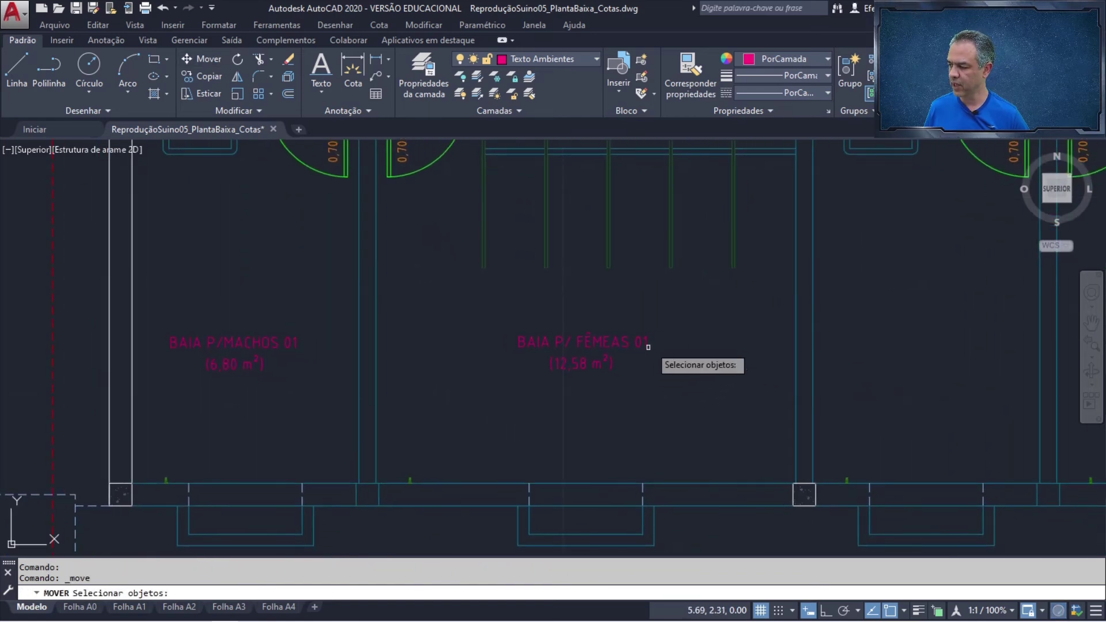
{"action": "left_click", "coordinate": [672, 315]}
{"action": "left_click", "coordinate": [494, 412]}
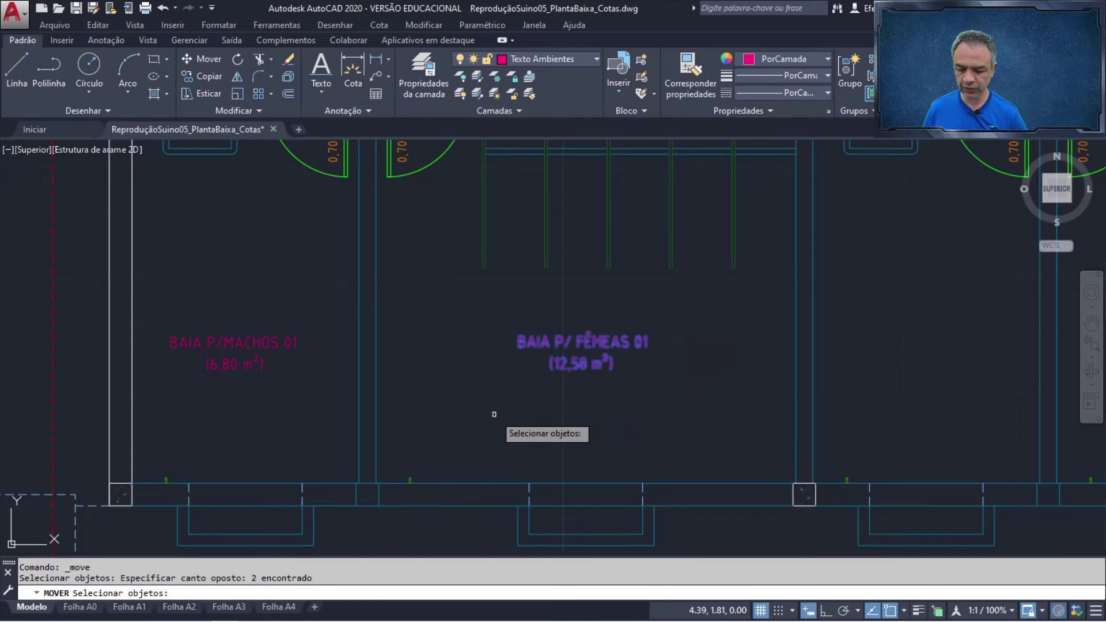
{"action": "key", "text": "Return"}
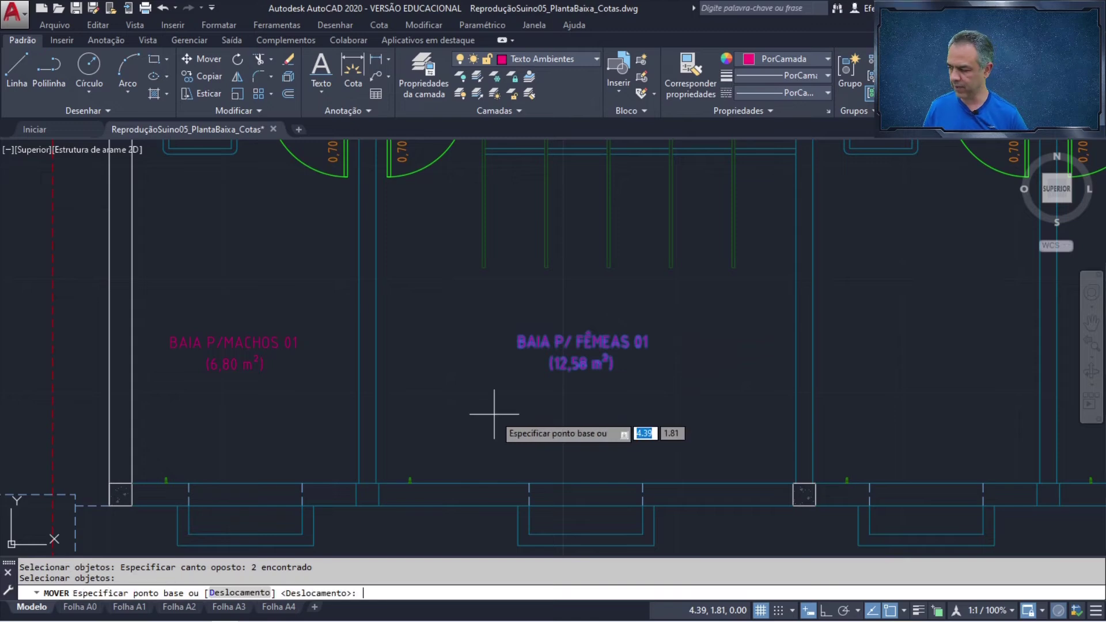
{"action": "left_click", "coordinate": [581, 352]}
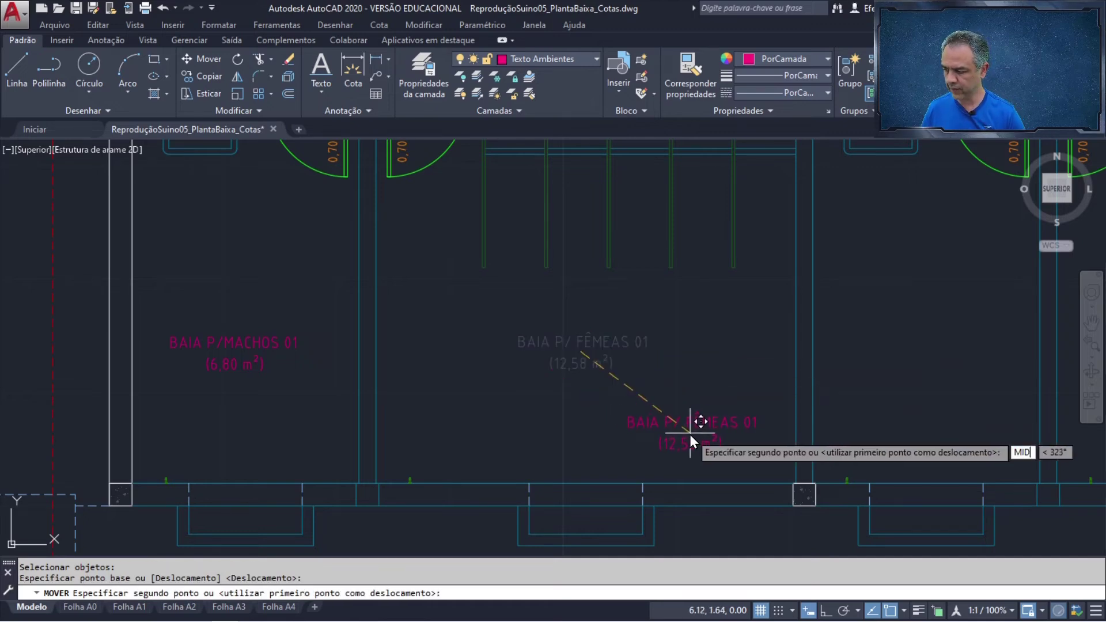
{"action": "key", "text": "BackSpace"}
{"action": "key", "text": "BackSpace"}
{"action": "key", "text": "BackSpace"}
{"action": "key", "text": "Return"}
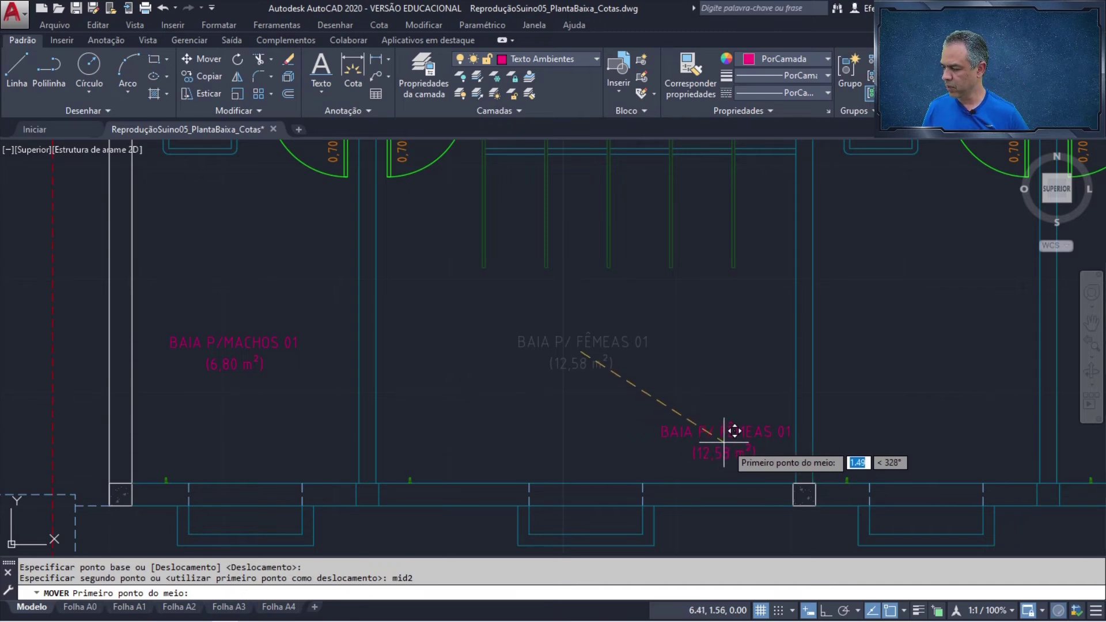
{"action": "scroll", "coordinate": [804, 468], "scroll_direction": "up", "scroll_amount": 4}
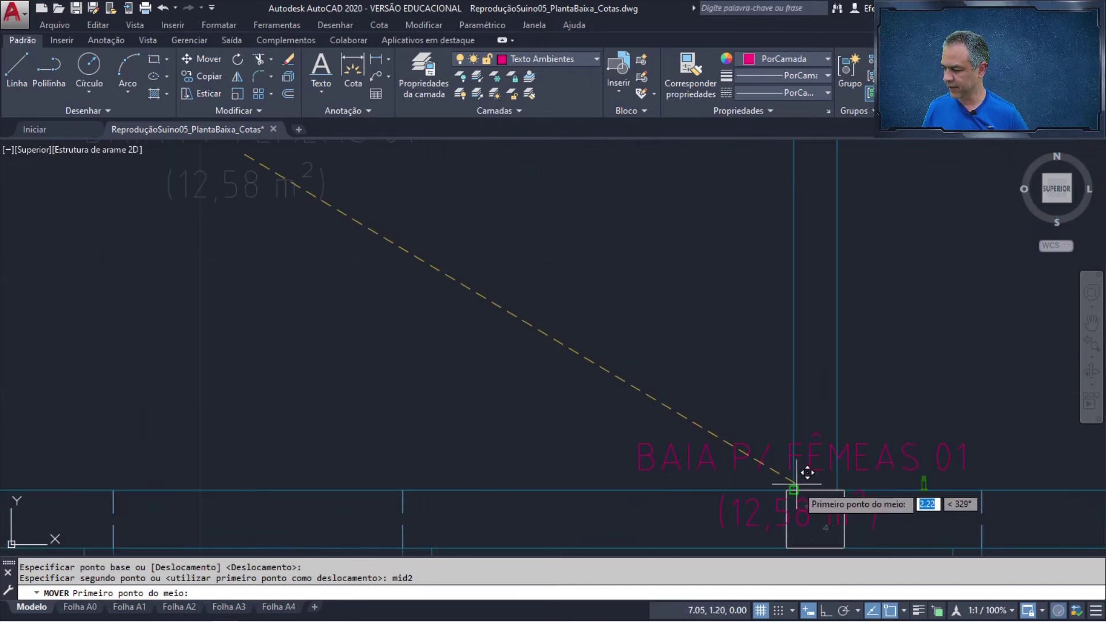
{"action": "left_click", "coordinate": [804, 480]}
{"action": "scroll", "coordinate": [510, 369], "scroll_direction": "down", "scroll_amount": 2}
{"action": "scroll", "coordinate": [501, 380], "scroll_direction": "down", "scroll_amount": 2}
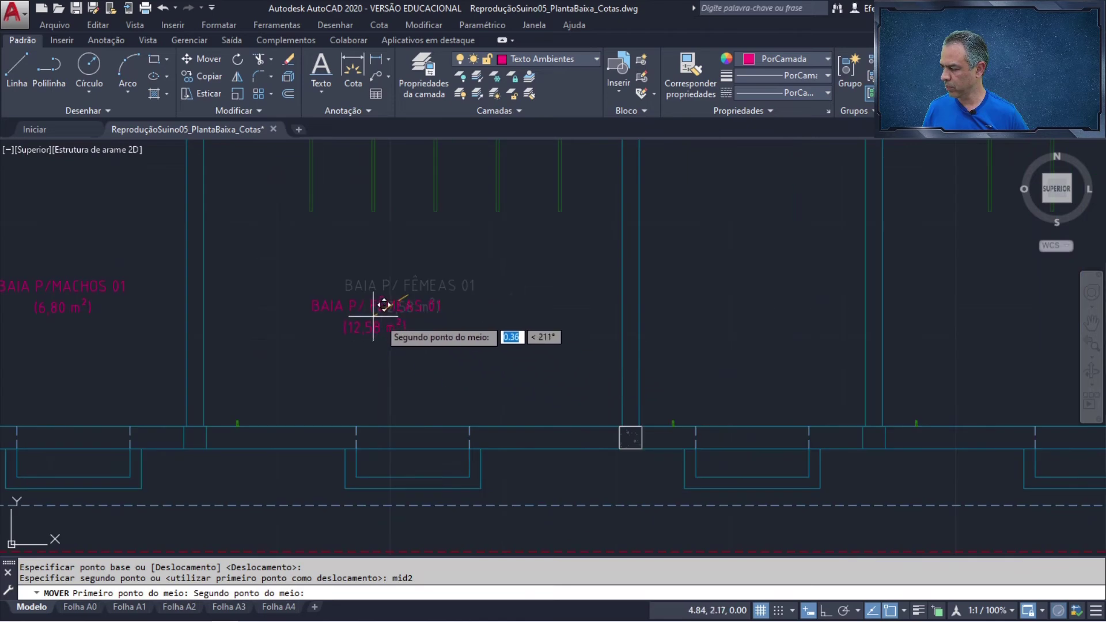
{"action": "middle_click_drag", "start_coordinate": [298, 274], "coordinate": [610, 361]}
{"action": "scroll", "coordinate": [602, 341], "scroll_direction": "up", "scroll_amount": 2}
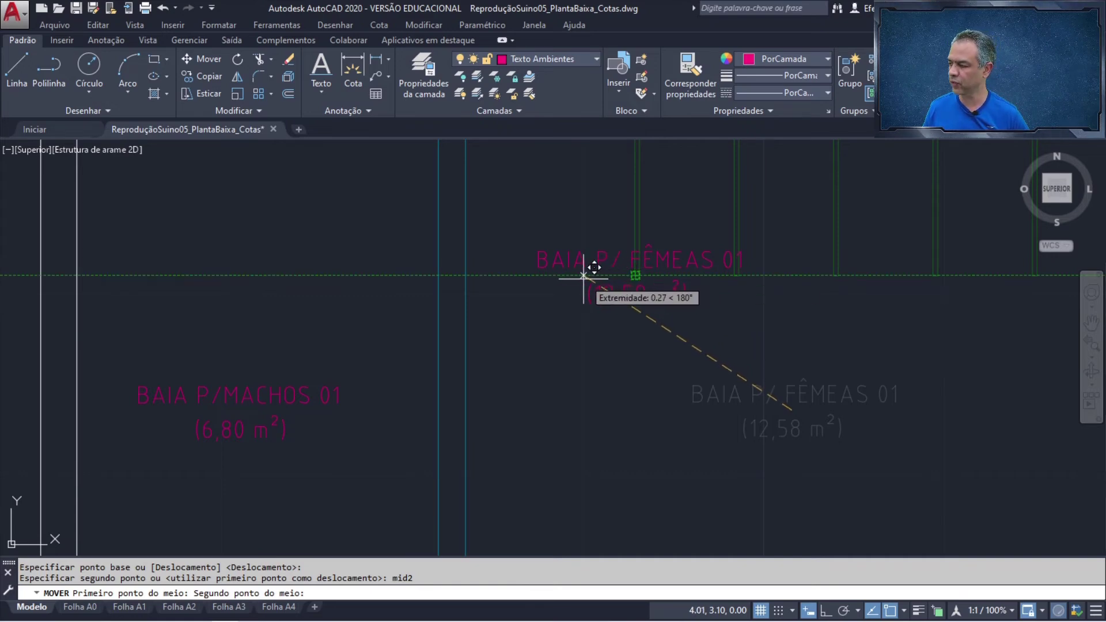
{"action": "left_click", "coordinate": [468, 277]}
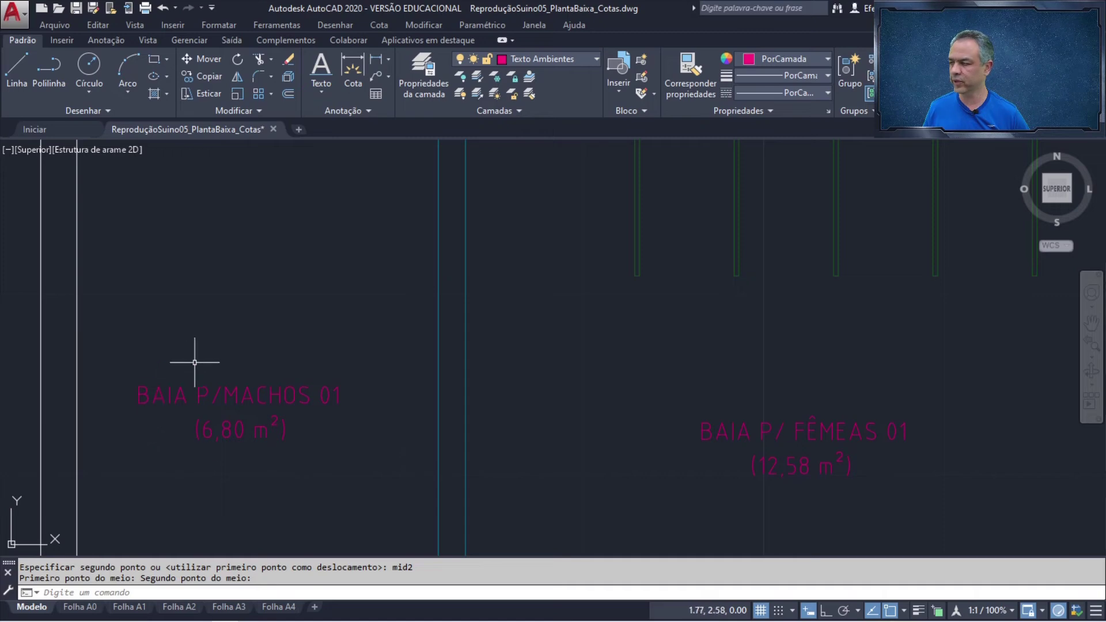
Step: Move the BAIA P/MACHOS 01 label and its area to the midpoint (mid2) between opposite corners of its stall, level with the neighbouring label
{"action": "left_click", "coordinate": [221, 60]}
{"action": "left_click", "coordinate": [395, 318]}
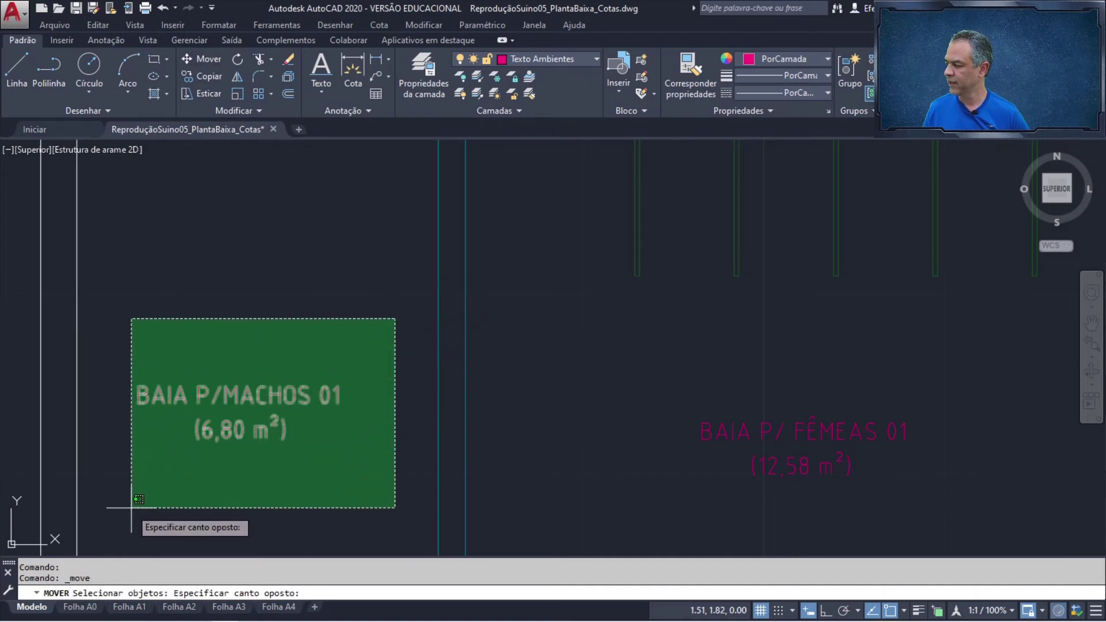
{"action": "left_click", "coordinate": [110, 503]}
{"action": "key", "text": "Return"}
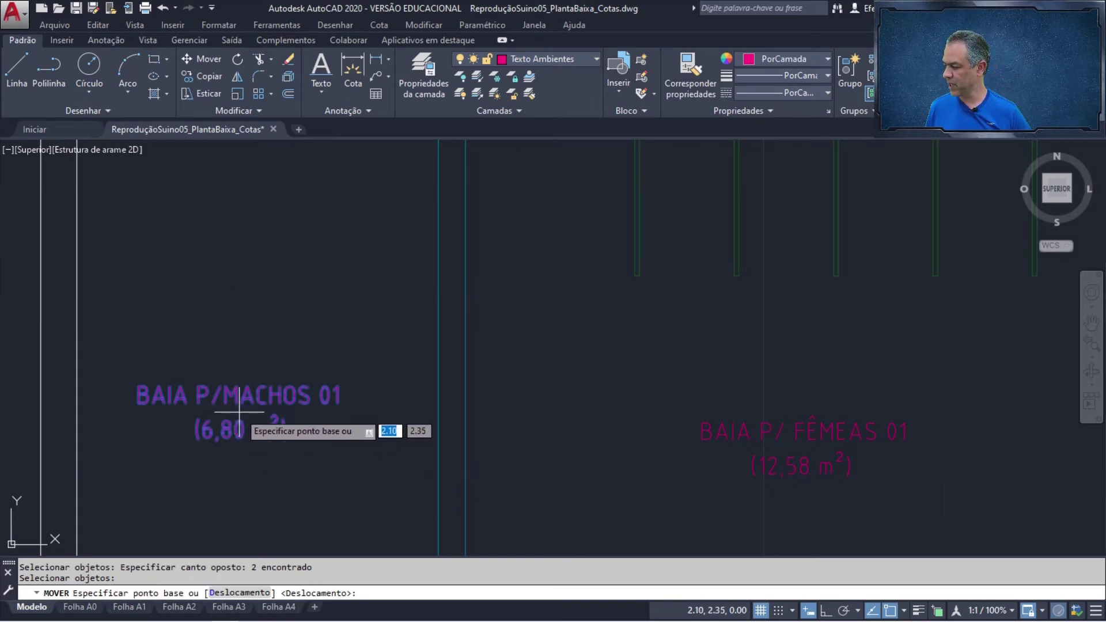
{"action": "left_click", "coordinate": [238, 411]}
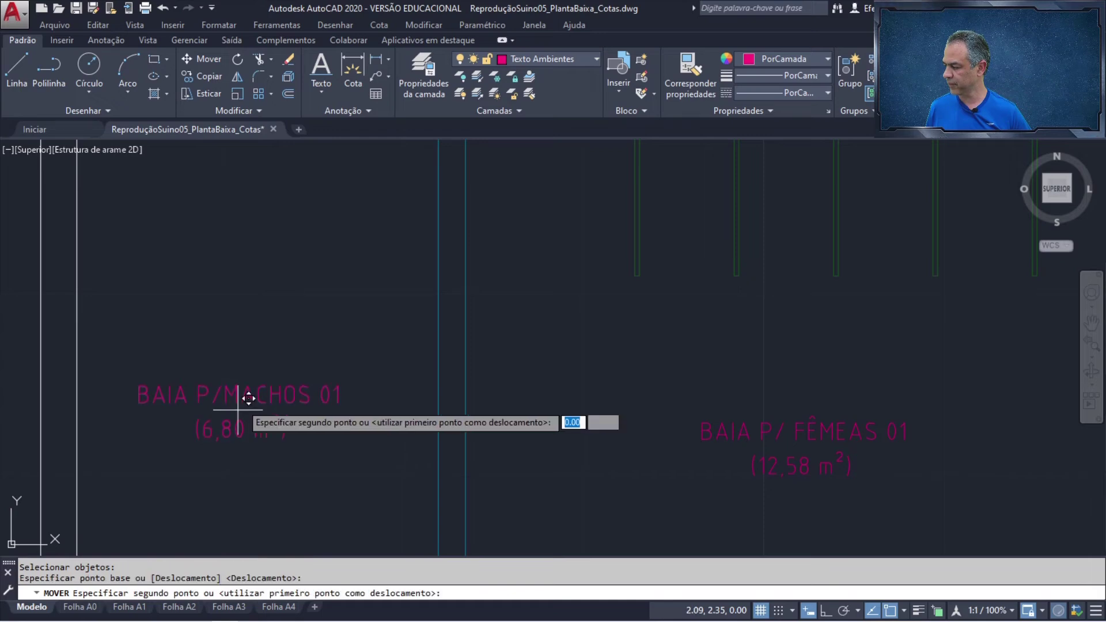
{"action": "type", "text": "mid"}
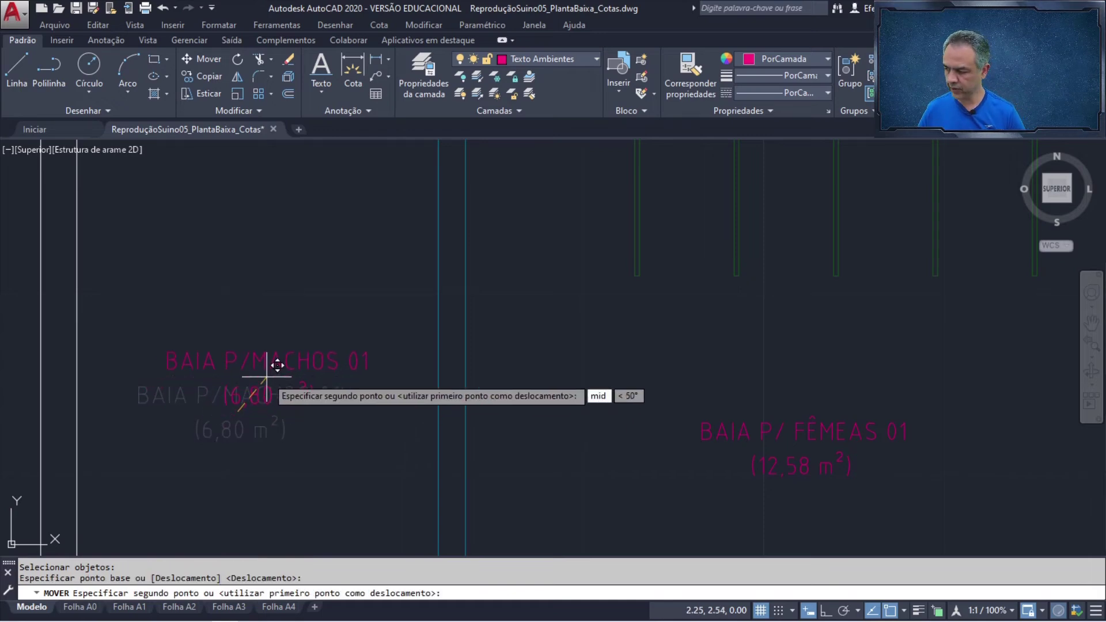
{"action": "type", "text": "2"}
{"action": "key", "text": "Return"}
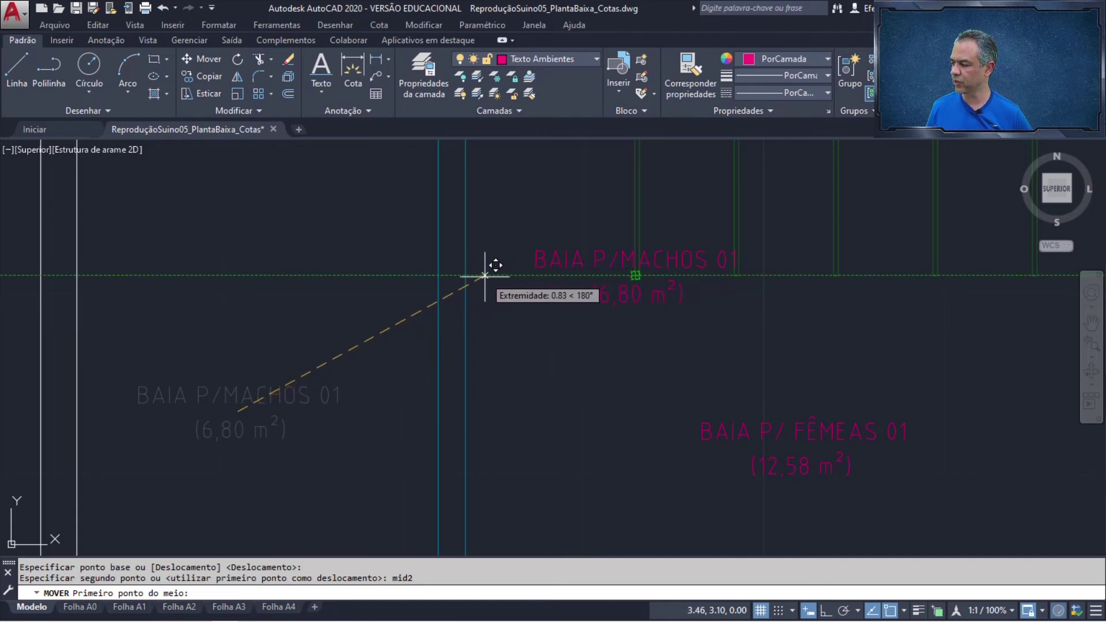
{"action": "left_click", "coordinate": [439, 275]}
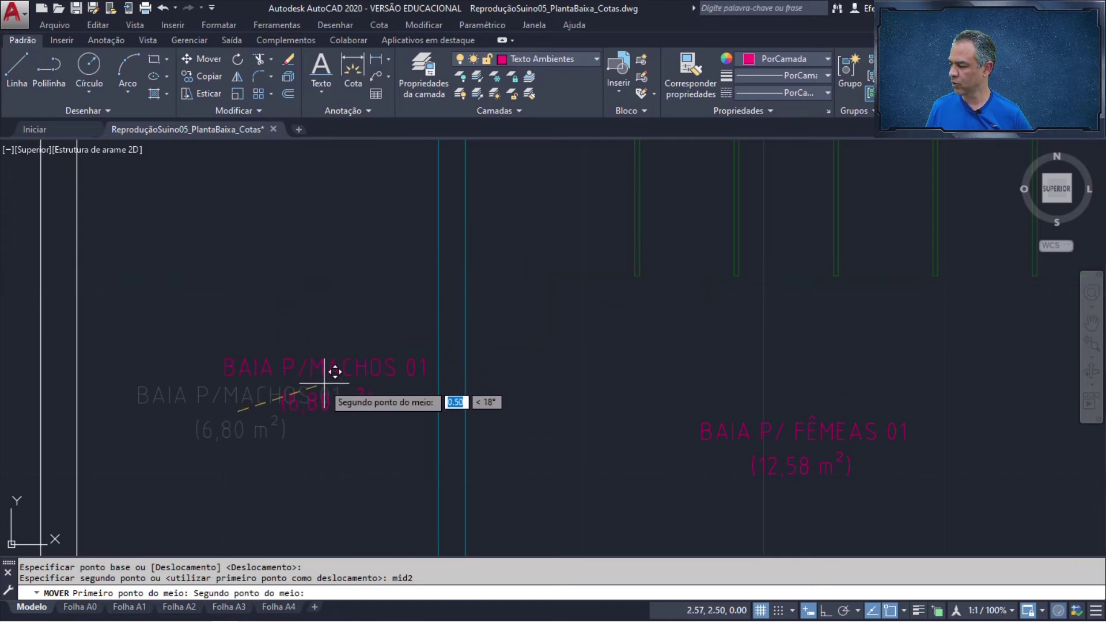
{"action": "middle_click_drag", "start_coordinate": [323, 381], "coordinate": [520, 108]}
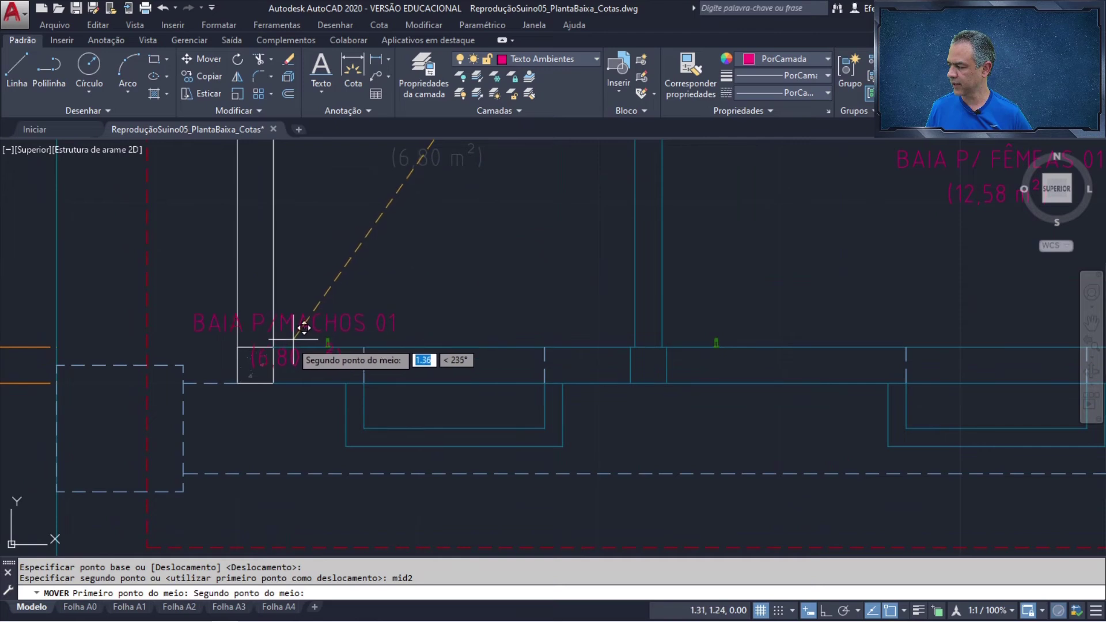
{"action": "left_click", "coordinate": [285, 335]}
Step: Copy the MACHOS and FÊMEAS labels with their areas to the other two stall pairs of the lower row, using the partition wall midpoint as base
{"action": "scroll", "coordinate": [482, 264], "scroll_direction": "down", "scroll_amount": 6}
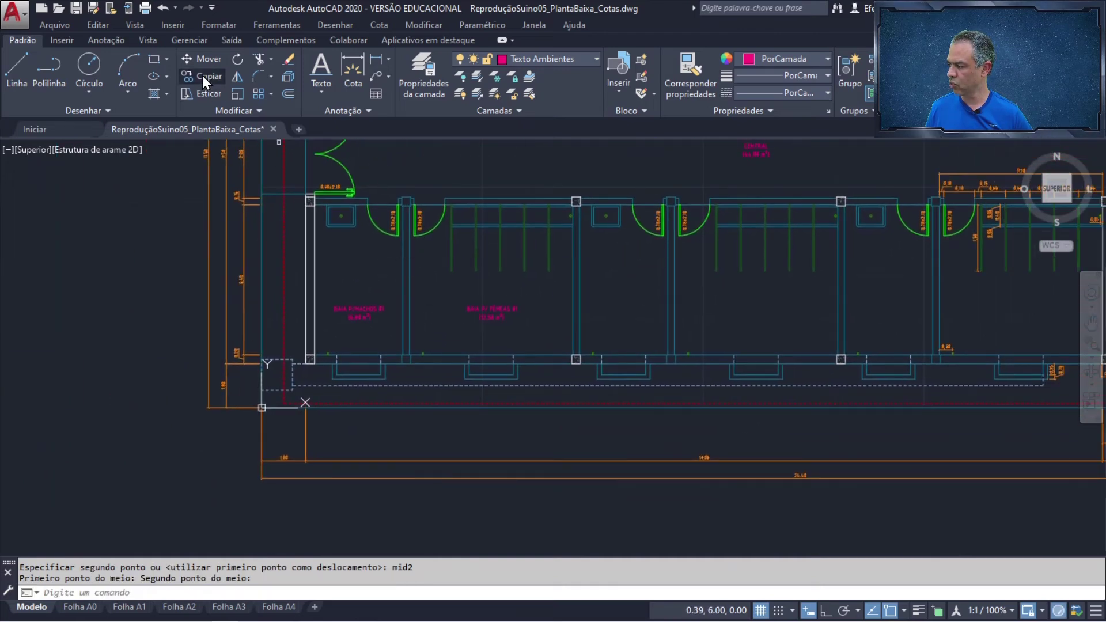
{"action": "left_click", "coordinate": [202, 76]}
{"action": "left_click", "coordinate": [527, 298]}
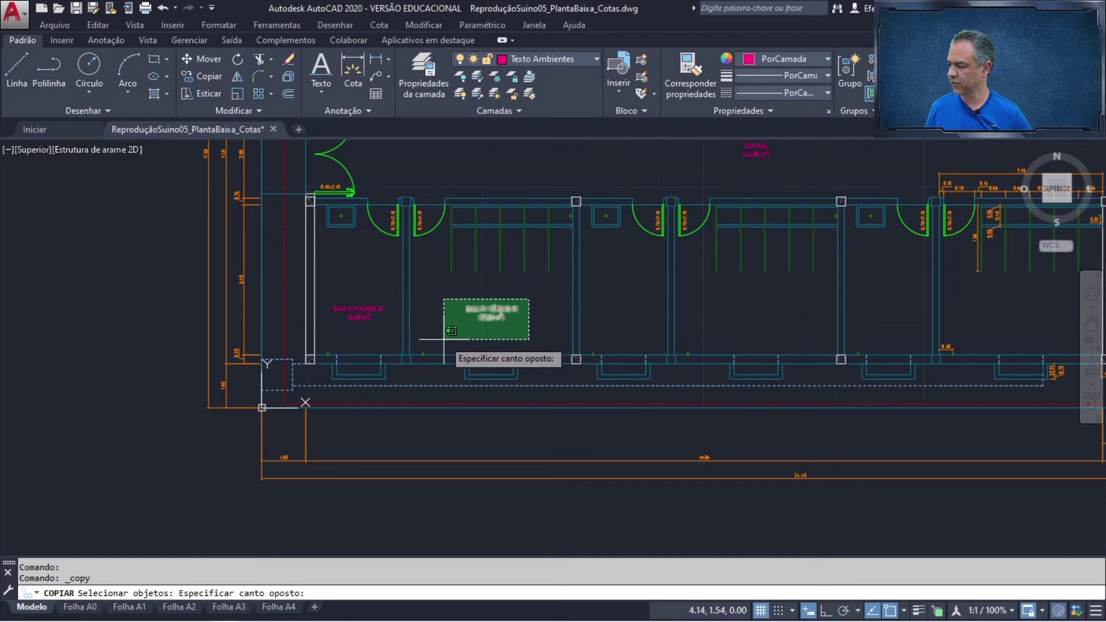
{"action": "left_click", "coordinate": [420, 339]}
{"action": "left_click", "coordinate": [381, 298]}
{"action": "left_click", "coordinate": [326, 336]}
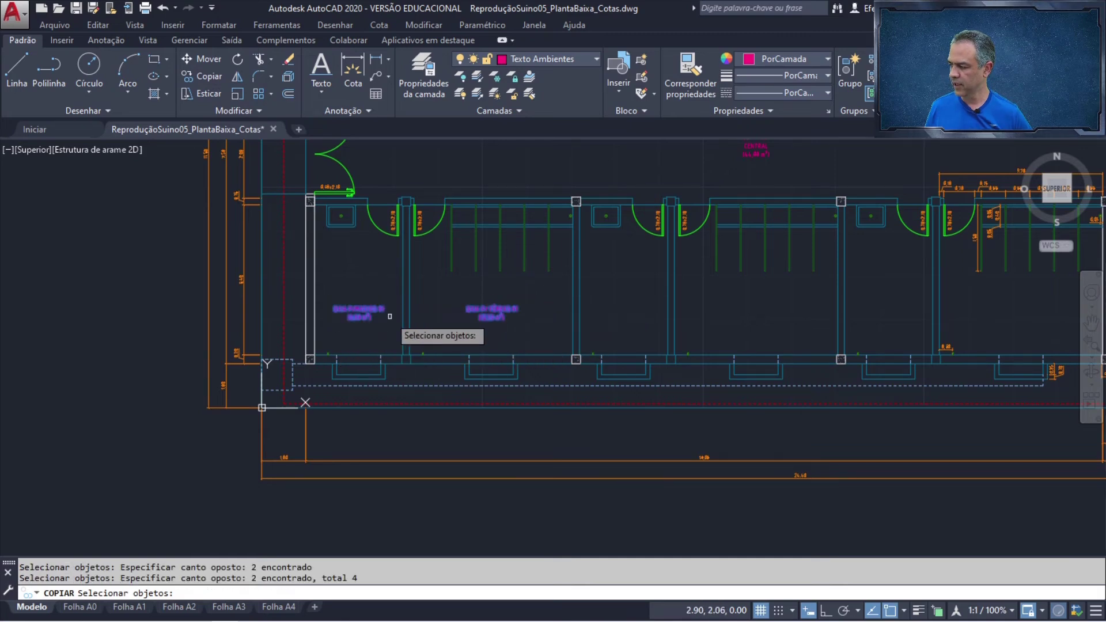
{"action": "key", "text": "Return"}
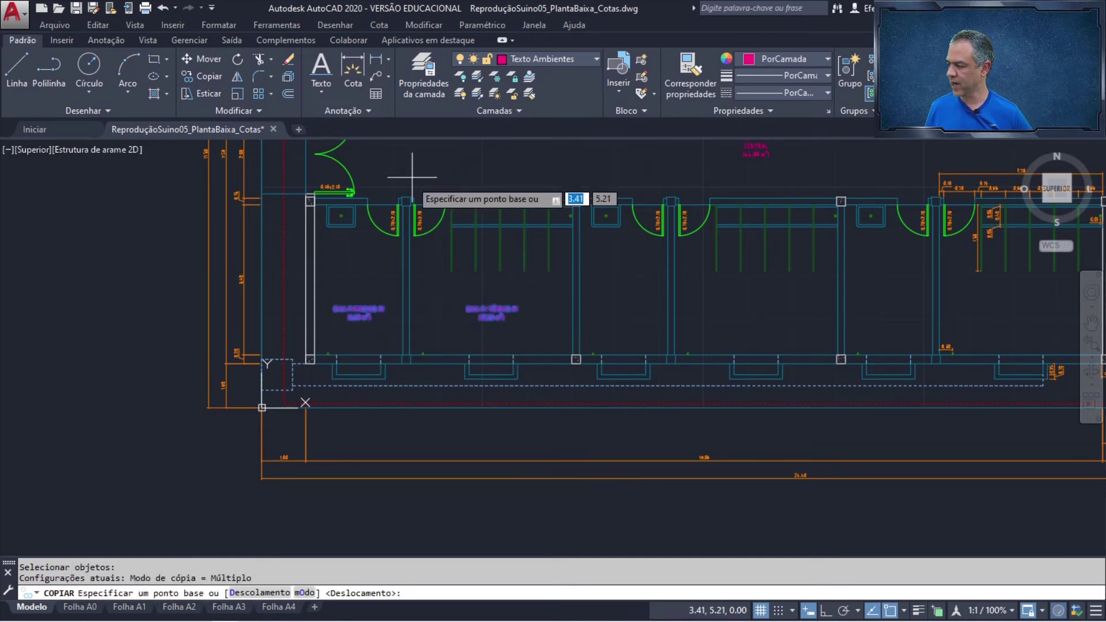
{"action": "scroll", "coordinate": [407, 173], "scroll_direction": "up", "scroll_amount": 4}
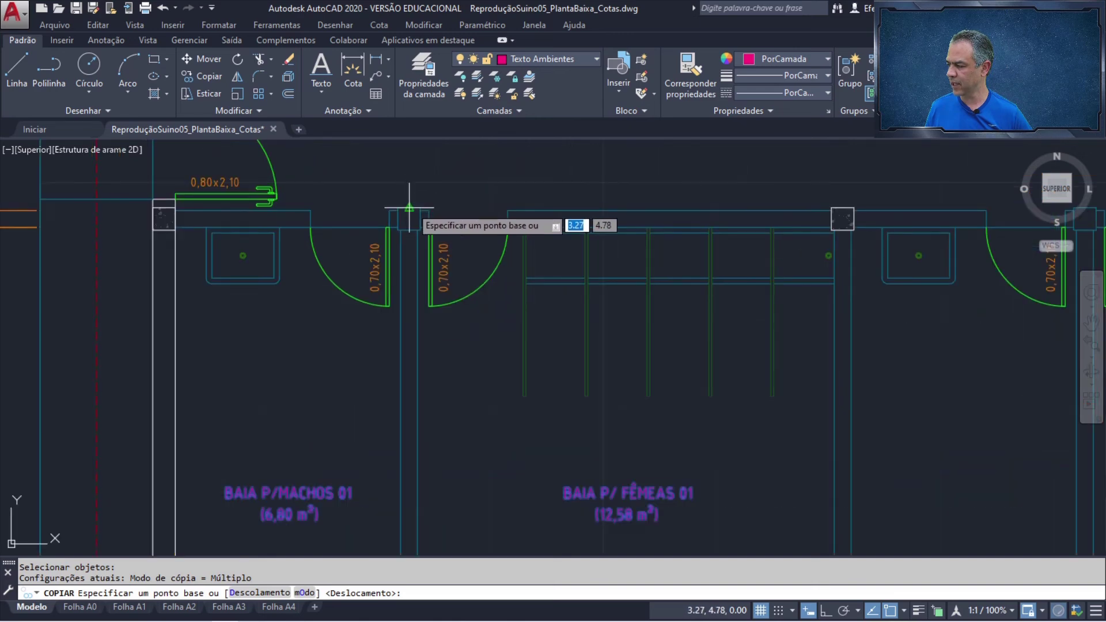
{"action": "left_click", "coordinate": [409, 207]}
{"action": "scroll", "coordinate": [563, 178], "scroll_direction": "down", "scroll_amount": 3}
{"action": "mouse_move", "coordinate": [724, 190]}
{"action": "middle_mouse_down"}
{"action": "mouse_move", "coordinate": [610, 230]}
{"action": "mouse_move", "coordinate": [443, 266]}
{"action": "middle_mouse_up"}
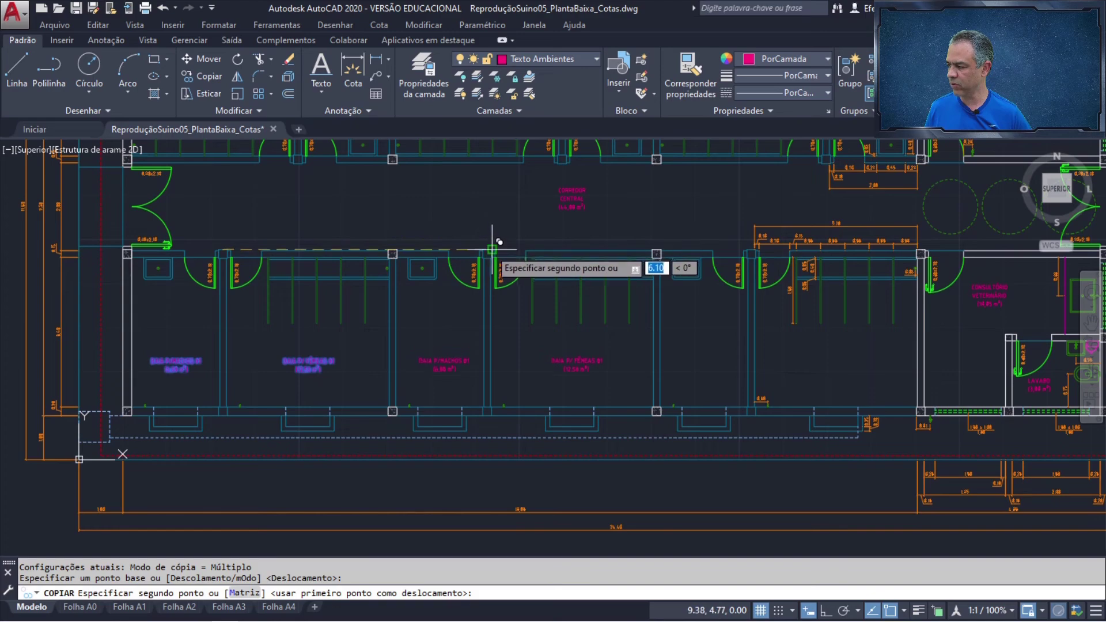
{"action": "left_click", "coordinate": [493, 249]}
{"action": "scroll", "coordinate": [756, 233], "scroll_direction": "up", "scroll_amount": 5}
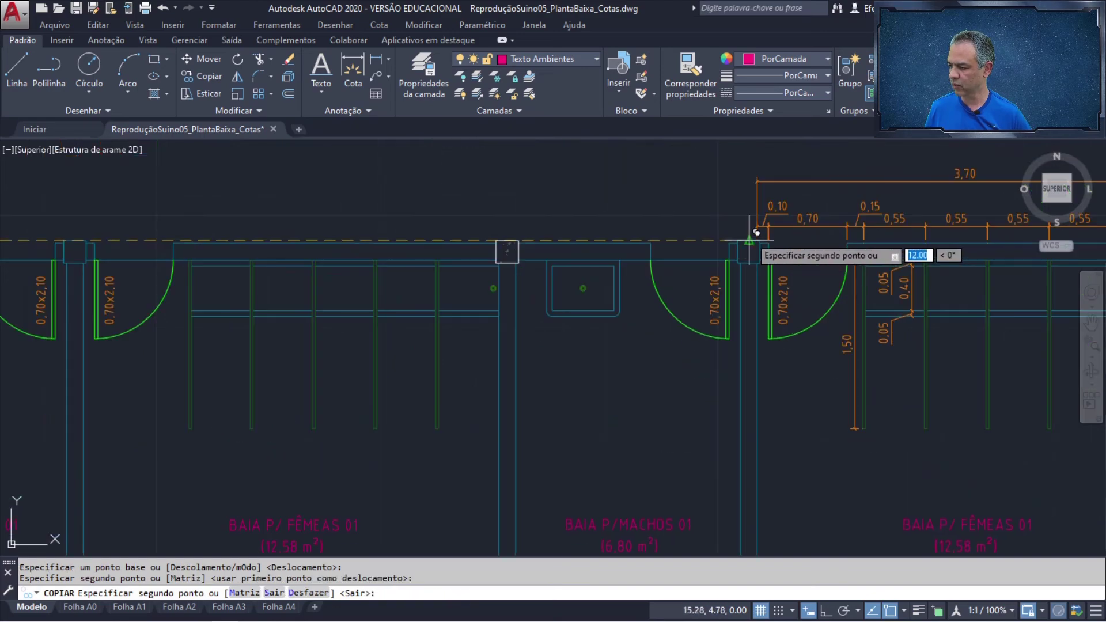
Step: Place another copy of the two labels in the second and third stalls of the upper row and finish copying
{"action": "scroll", "coordinate": [689, 180], "scroll_direction": "down", "scroll_amount": 5}
{"action": "mouse_move", "coordinate": [590, 215]}
{"action": "middle_mouse_down"}
{"action": "mouse_move", "coordinate": [511, 191]}
{"action": "mouse_move", "coordinate": [589, 416]}
{"action": "middle_mouse_up"}
{"action": "scroll", "coordinate": [589, 360], "scroll_direction": "up", "scroll_amount": 4}
{"action": "scroll", "coordinate": [602, 308], "scroll_direction": "up", "scroll_amount": 4}
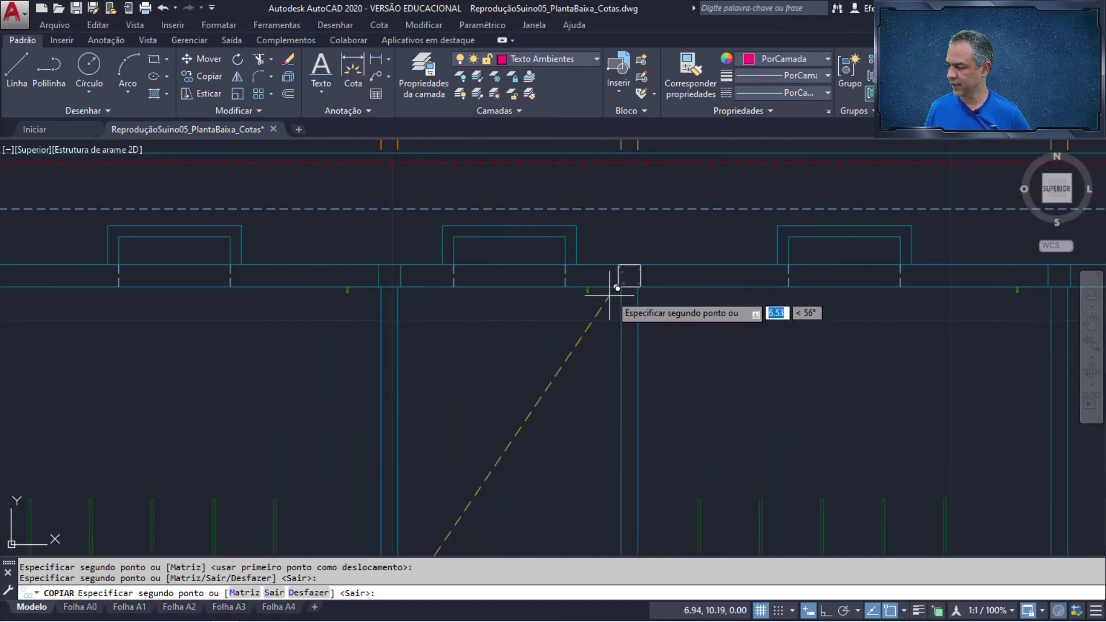
{"action": "scroll", "coordinate": [631, 247], "scroll_direction": "down", "scroll_amount": 3}
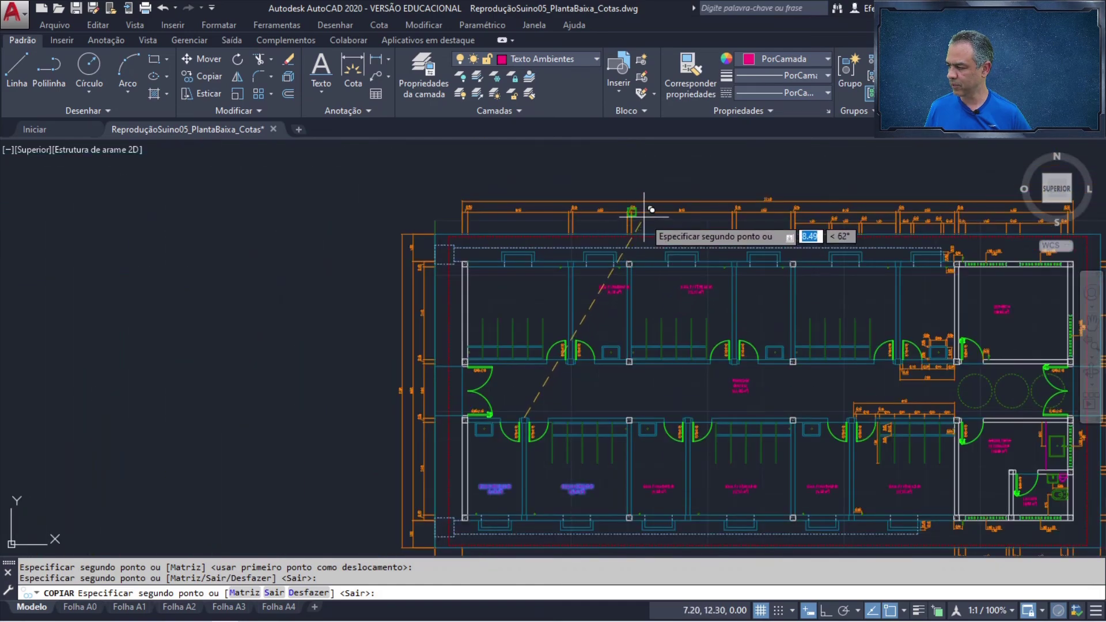
{"action": "key", "text": "Return"}
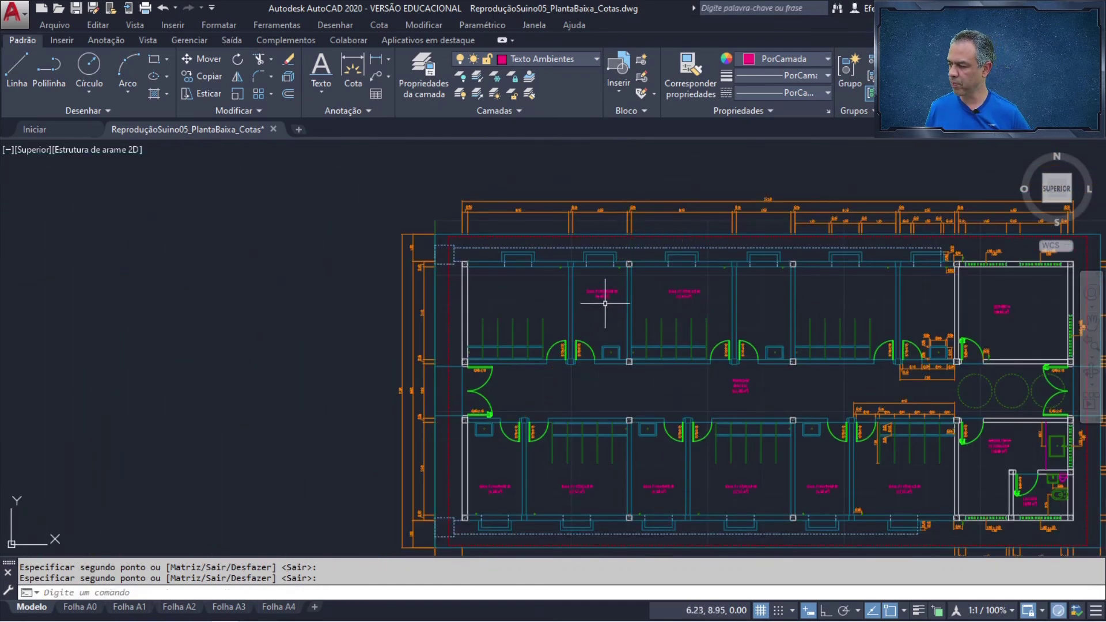
Step: Copy the upper row's BAIA P/MACHOS 01 label and area to the midpoint (mid2) between opposite corners of the stall's free floor area
{"action": "scroll", "coordinate": [608, 297], "scroll_direction": "up", "scroll_amount": 5}
{"action": "mouse_move", "coordinate": [605, 291]}
{"action": "middle_mouse_down"}
{"action": "mouse_move", "coordinate": [501, 314]}
{"action": "mouse_move", "coordinate": [416, 280]}
{"action": "middle_mouse_up"}
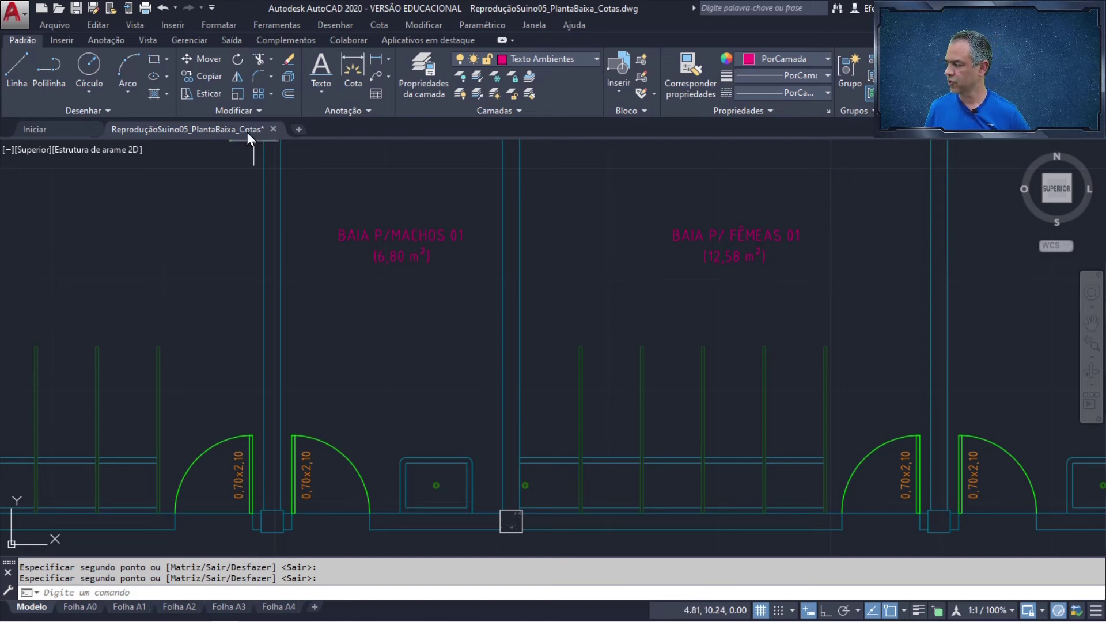
{"action": "left_click", "coordinate": [216, 78]}
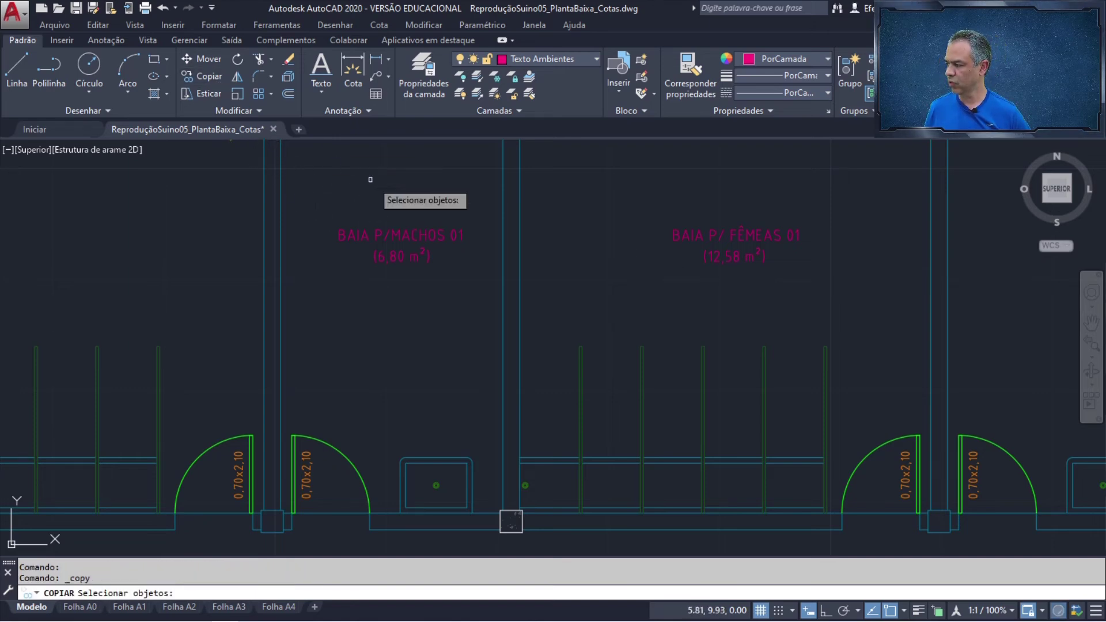
{"action": "left_click", "coordinate": [477, 200]}
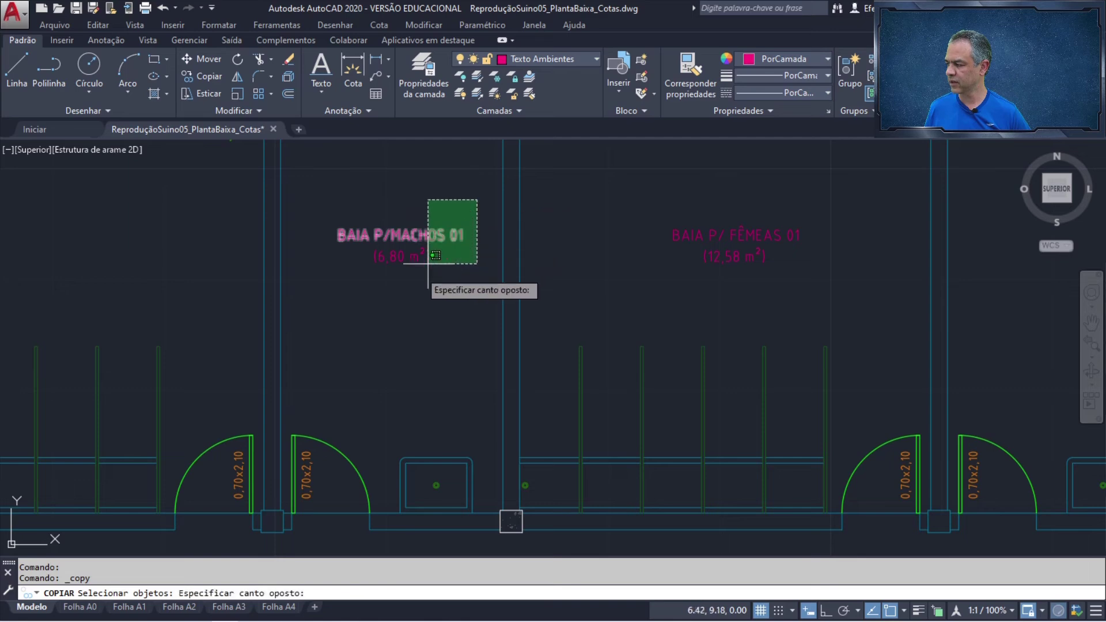
{"action": "left_click", "coordinate": [325, 295]}
{"action": "key", "text": "Return"}
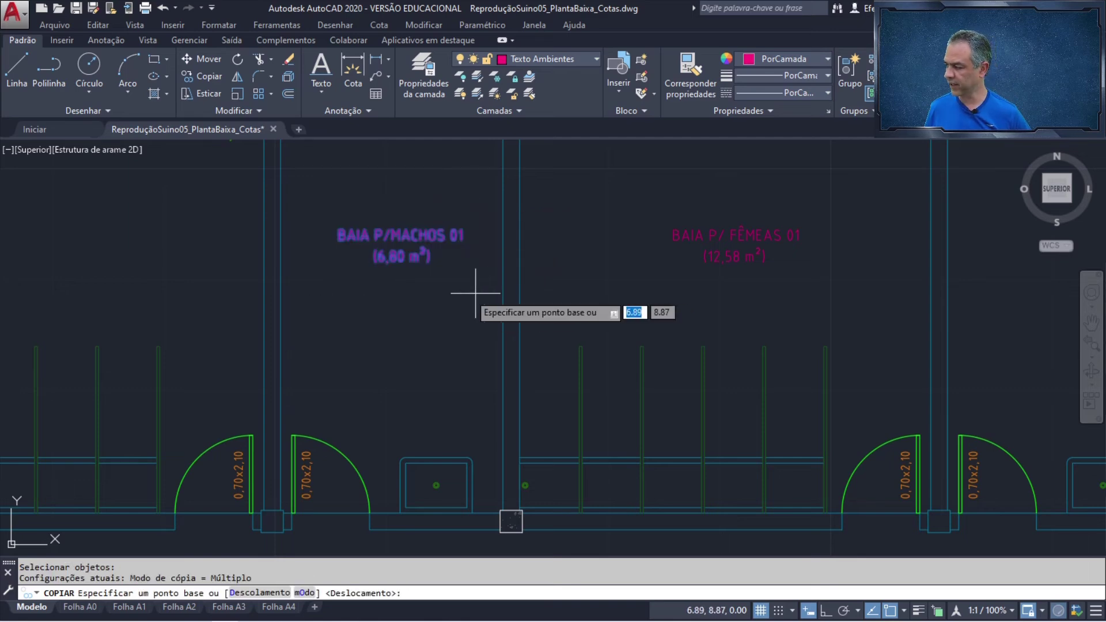
{"action": "scroll", "coordinate": [402, 252], "scroll_direction": "up", "scroll_amount": 4}
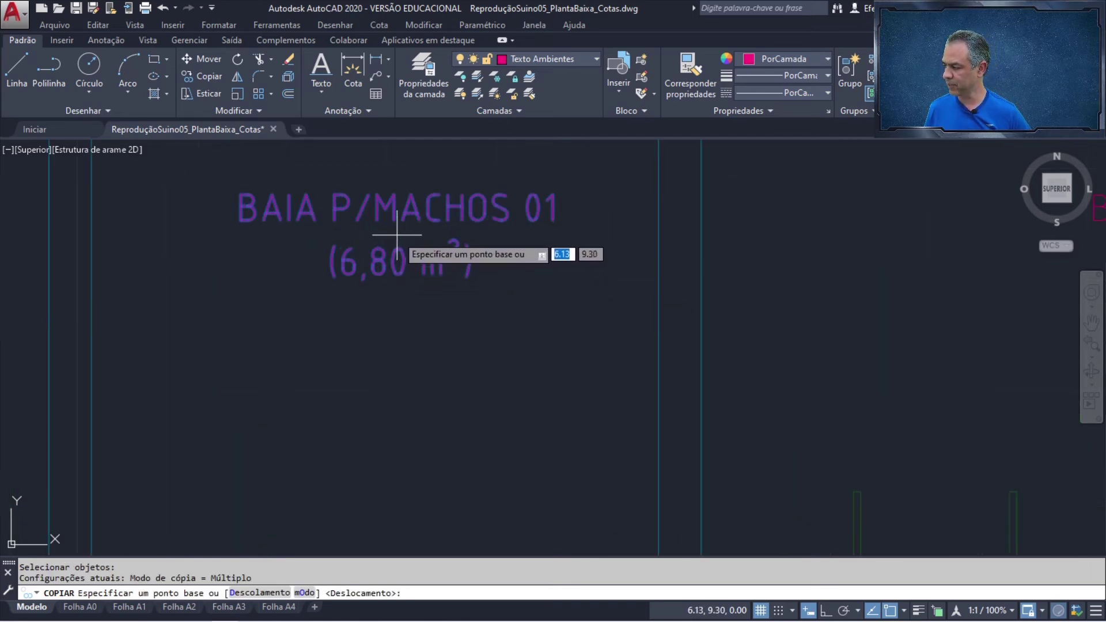
{"action": "left_click", "coordinate": [395, 232]}
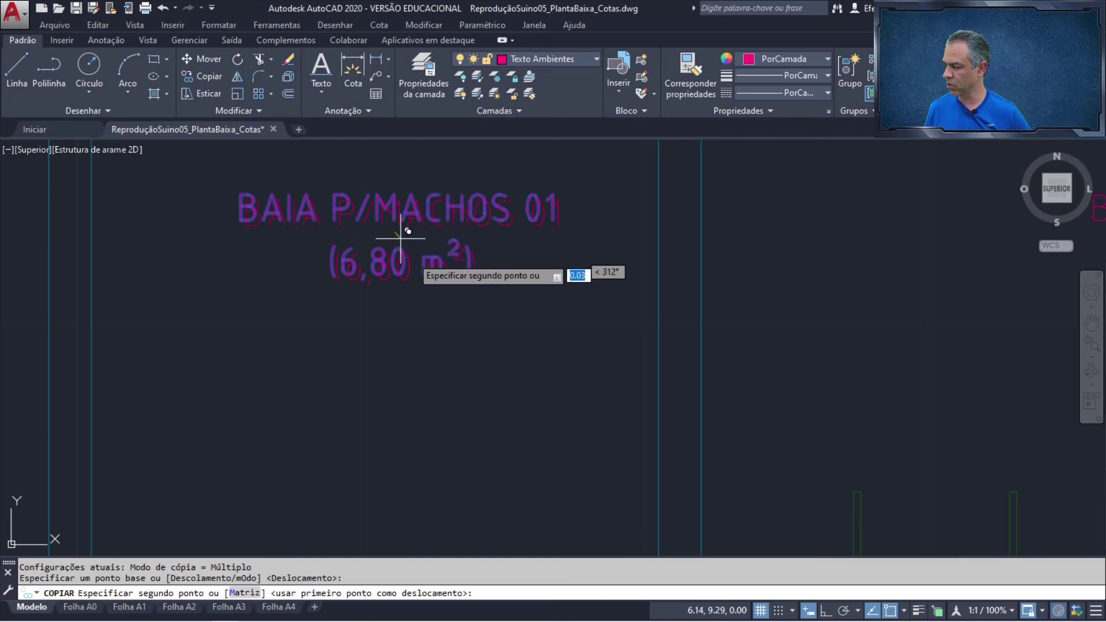
{"action": "scroll", "coordinate": [421, 281], "scroll_direction": "down", "scroll_amount": 3}
{"action": "type", "text": "mid"}
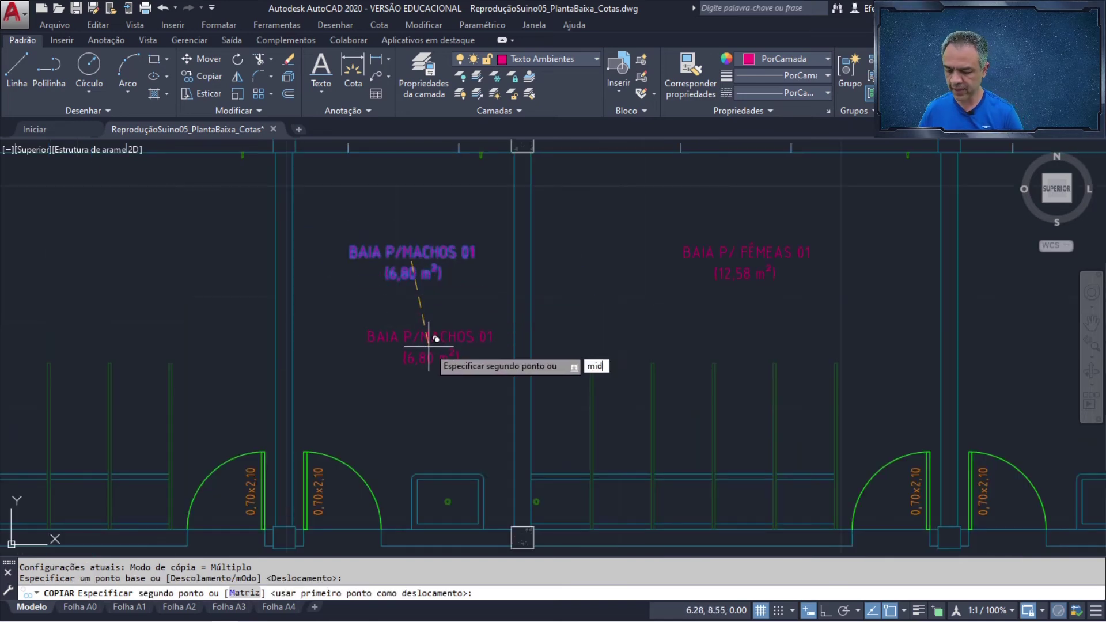
{"action": "type", "text": "2"}
{"action": "key", "text": "Return"}
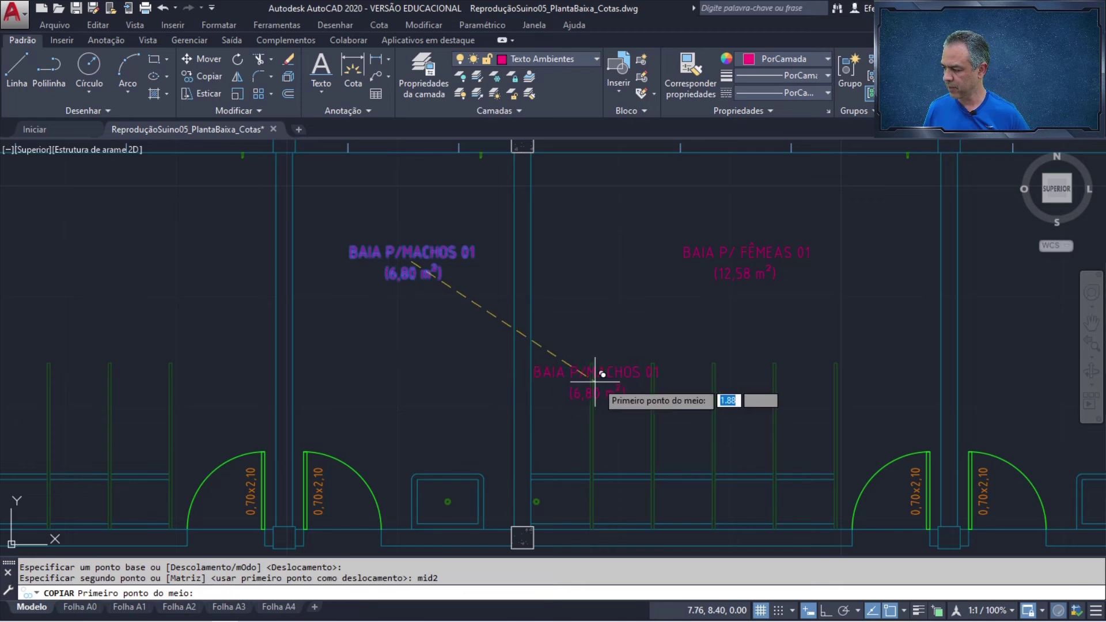
{"action": "scroll", "coordinate": [597, 364], "scroll_direction": "up", "scroll_amount": 2}
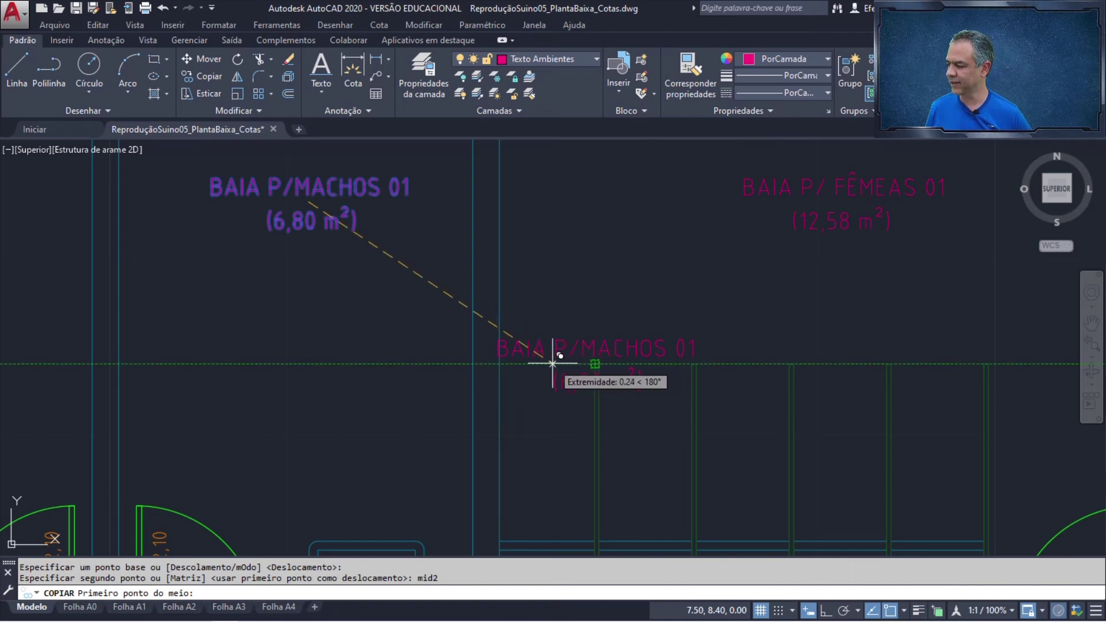
{"action": "left_click", "coordinate": [474, 364]}
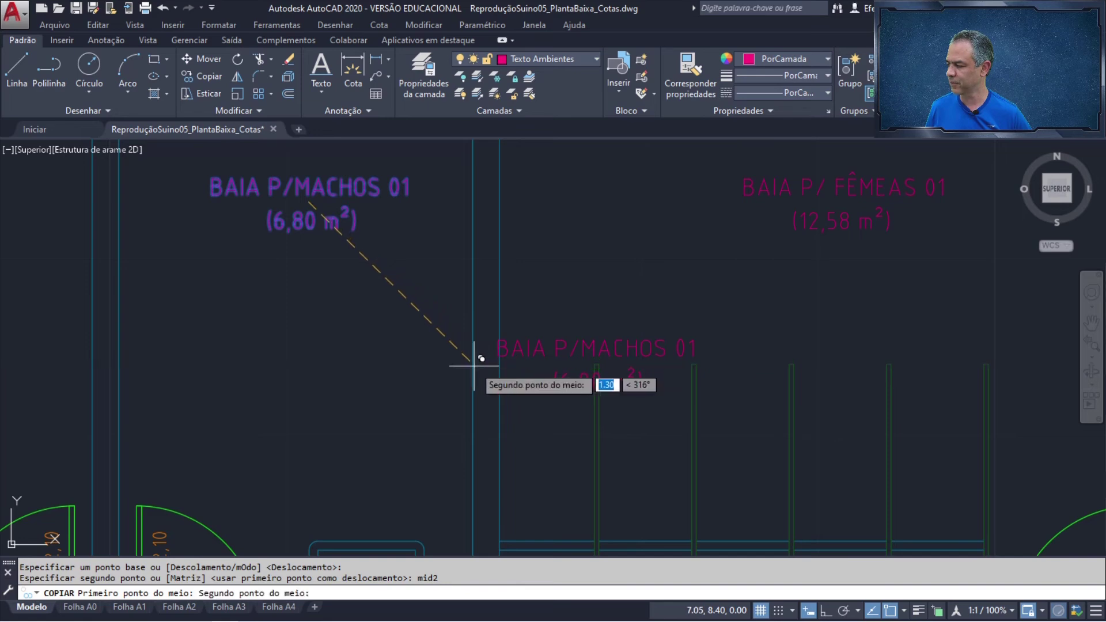
{"action": "middle_click_drag", "start_coordinate": [294, 342], "coordinate": [389, 545]}
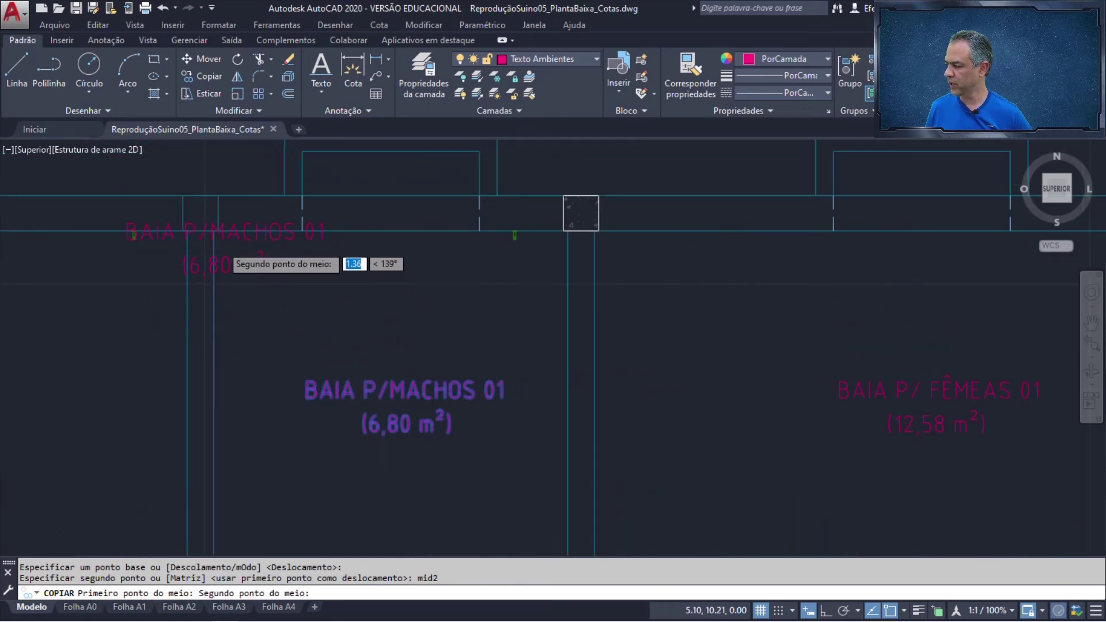
{"action": "scroll", "coordinate": [223, 244], "scroll_direction": "up", "scroll_amount": 4}
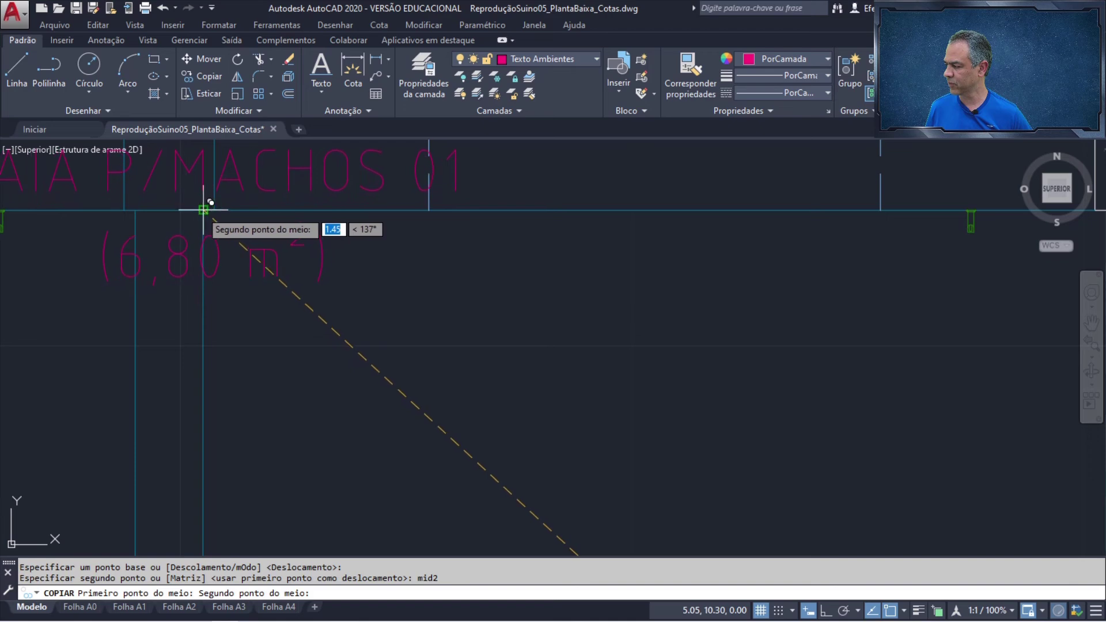
{"action": "left_click", "coordinate": [204, 210]}
{"action": "scroll", "coordinate": [473, 352], "scroll_direction": "down", "scroll_amount": 5}
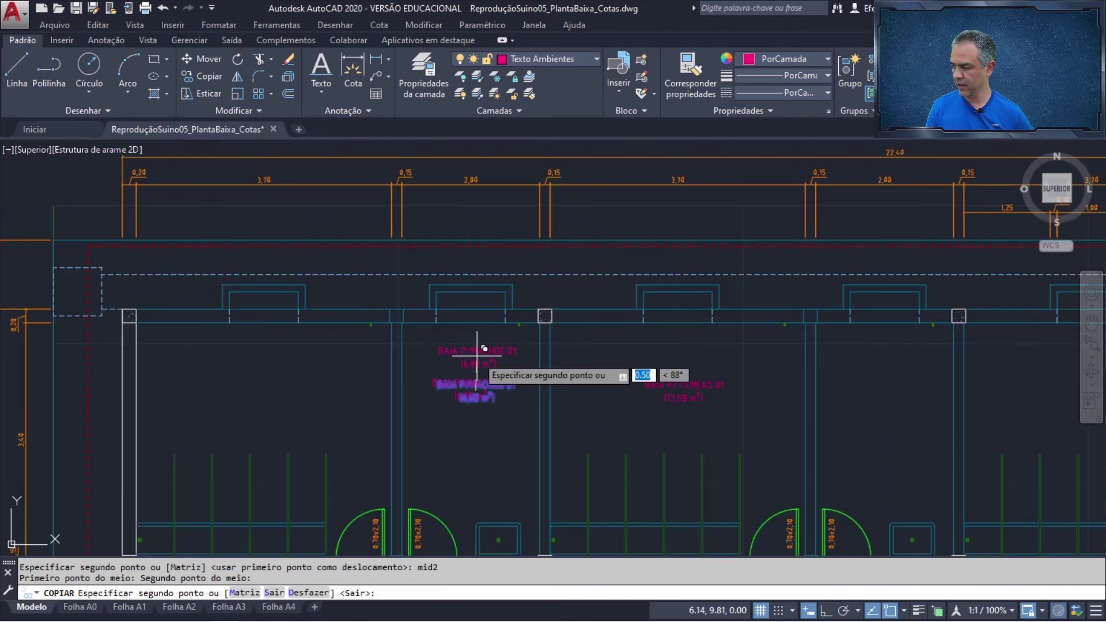
{"action": "key", "text": "Return"}
Step: Delete the upper-left one of the two overlapping BAIA P/MACHOS 01 labels together with its area line
{"action": "scroll", "coordinate": [454, 403], "scroll_direction": "up", "scroll_amount": 5}
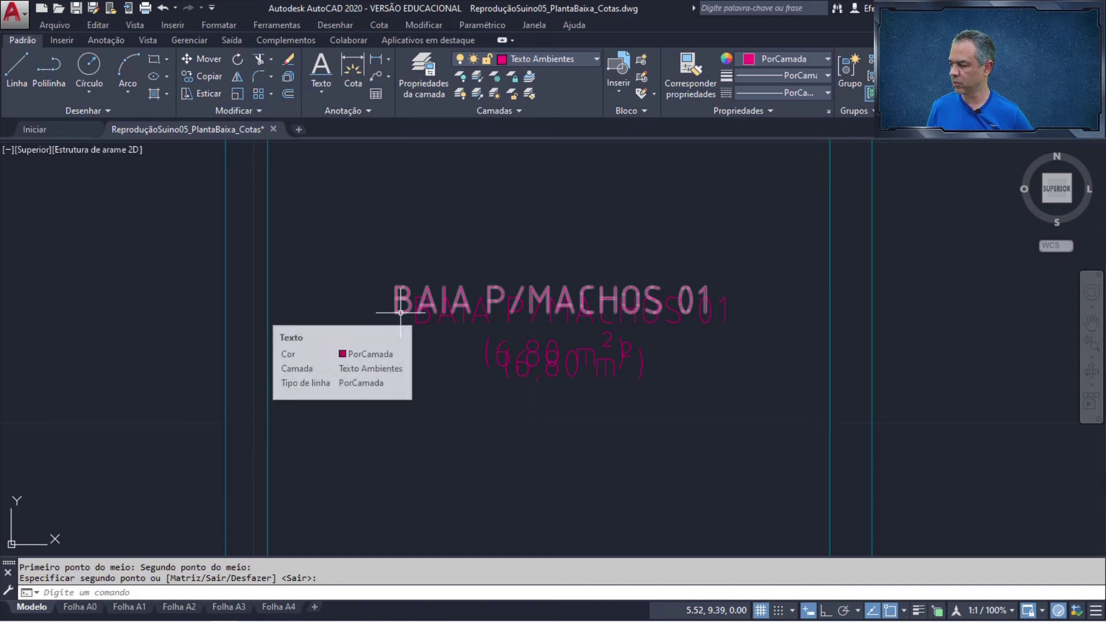
{"action": "key", "text": "Return"}
{"action": "left_click", "coordinate": [417, 326]}
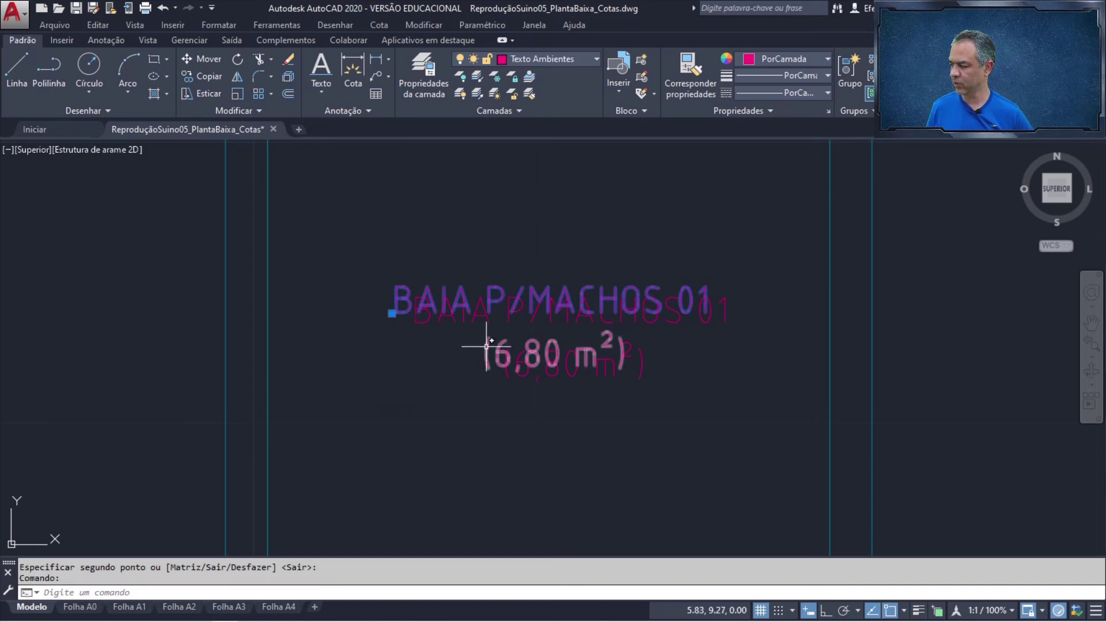
{"action": "left_click", "coordinate": [486, 346]}
{"action": "key", "text": "Delete"}
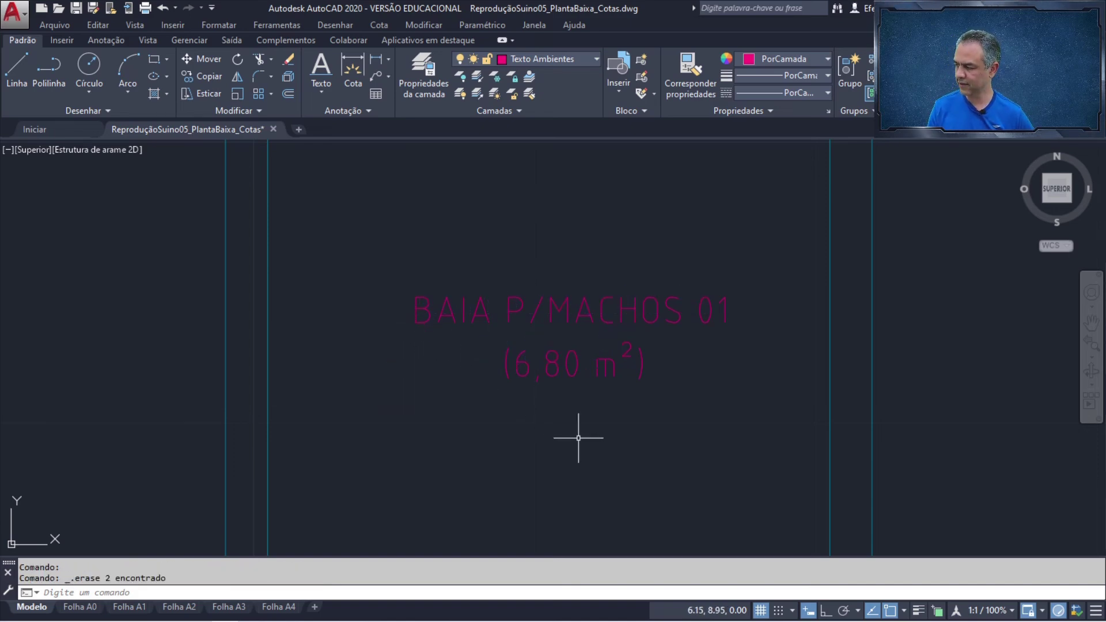
Step: Move the upper row's BAIA P/ FÊMEAS 01 label and area to the first stall, at the midpoint (mid2) between its free floor area's opposite corners
{"action": "scroll", "coordinate": [579, 438], "scroll_direction": "down", "scroll_amount": 5}
{"action": "mouse_move", "coordinate": [821, 444]}
{"action": "middle_mouse_down"}
{"action": "mouse_move", "coordinate": [585, 314]}
{"action": "mouse_move", "coordinate": [620, 333]}
{"action": "mouse_move", "coordinate": [750, 327]}
{"action": "middle_mouse_up"}
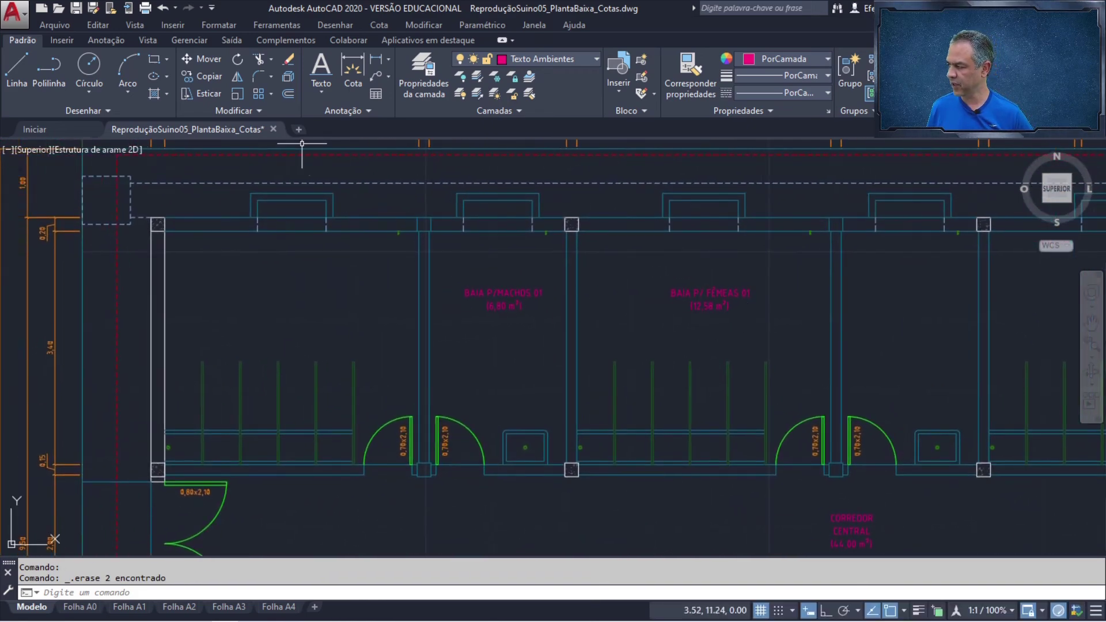
{"action": "left_click", "coordinate": [213, 61]}
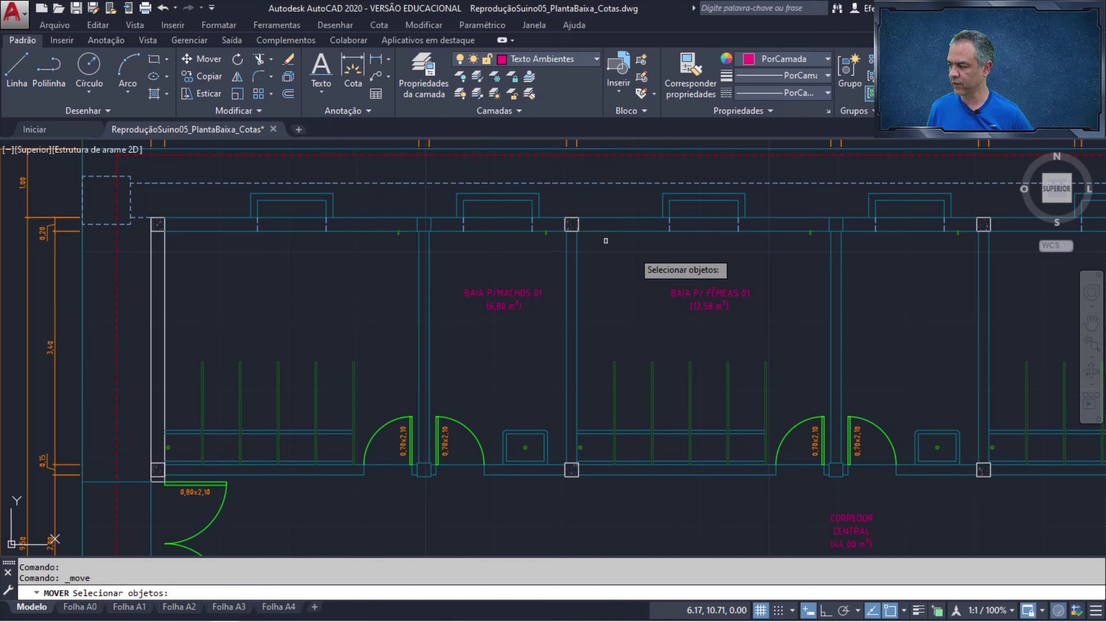
{"action": "left_click", "coordinate": [783, 267]}
{"action": "left_click", "coordinate": [644, 324]}
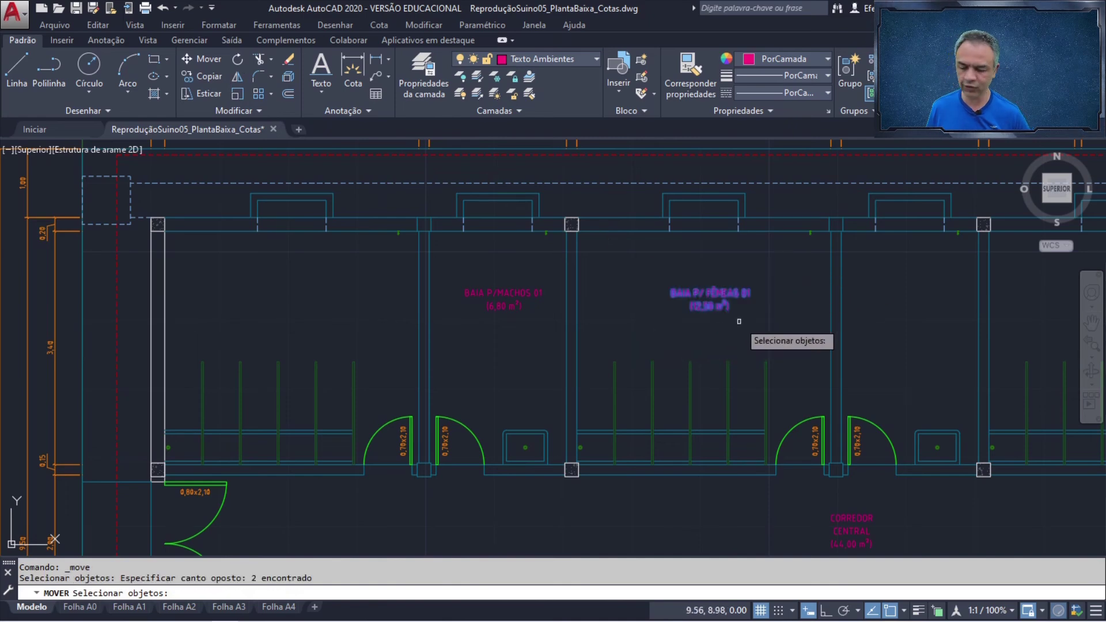
{"action": "key", "text": "Return"}
{"action": "scroll", "coordinate": [739, 321], "scroll_direction": "up", "scroll_amount": 6}
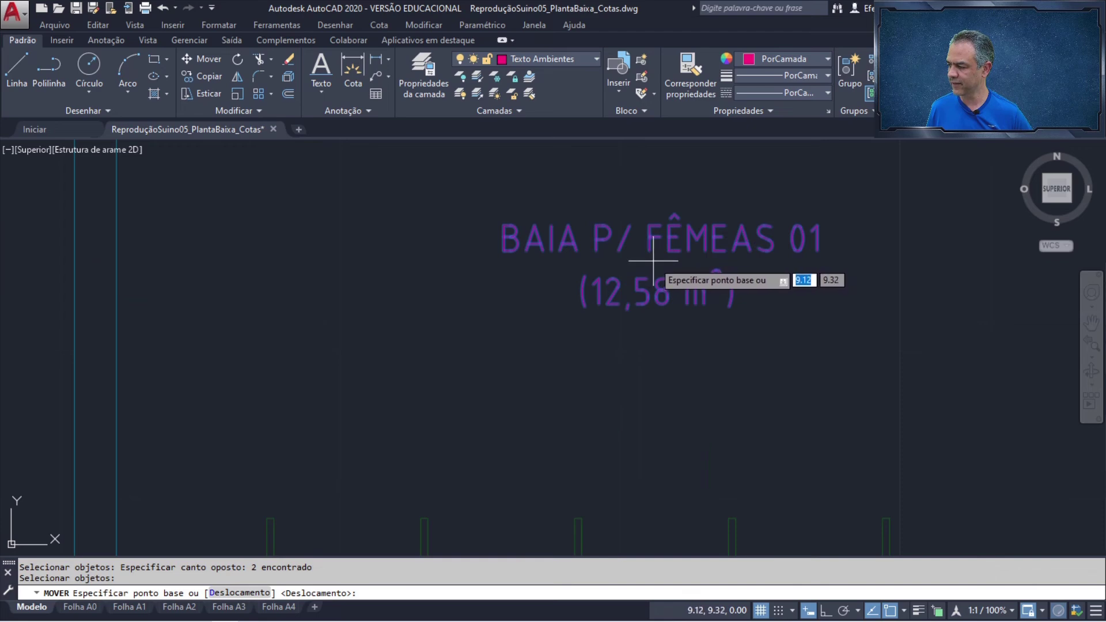
{"action": "left_click", "coordinate": [653, 261]}
{"action": "scroll", "coordinate": [657, 261], "scroll_direction": "down", "scroll_amount": 6}
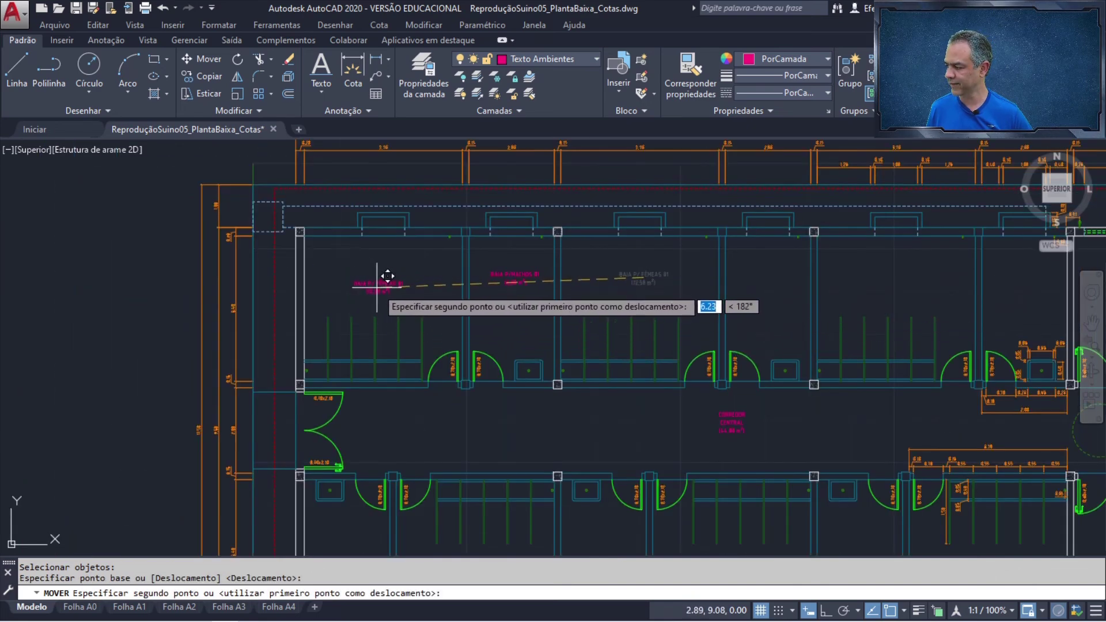
{"action": "scroll", "coordinate": [378, 283], "scroll_direction": "up", "scroll_amount": 4}
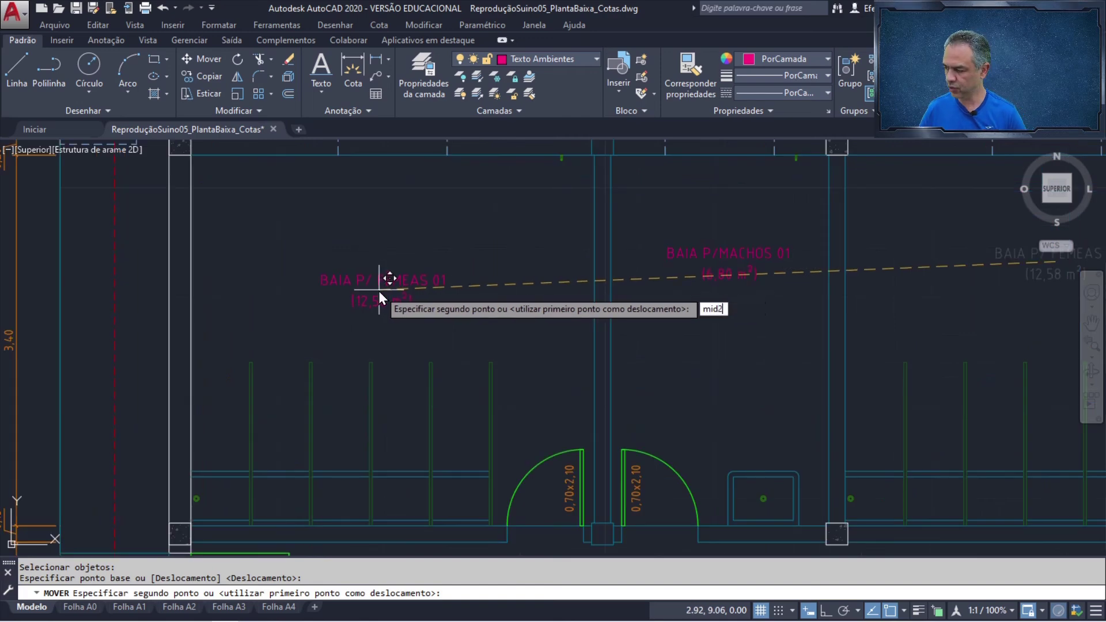
{"action": "key", "text": "Return"}
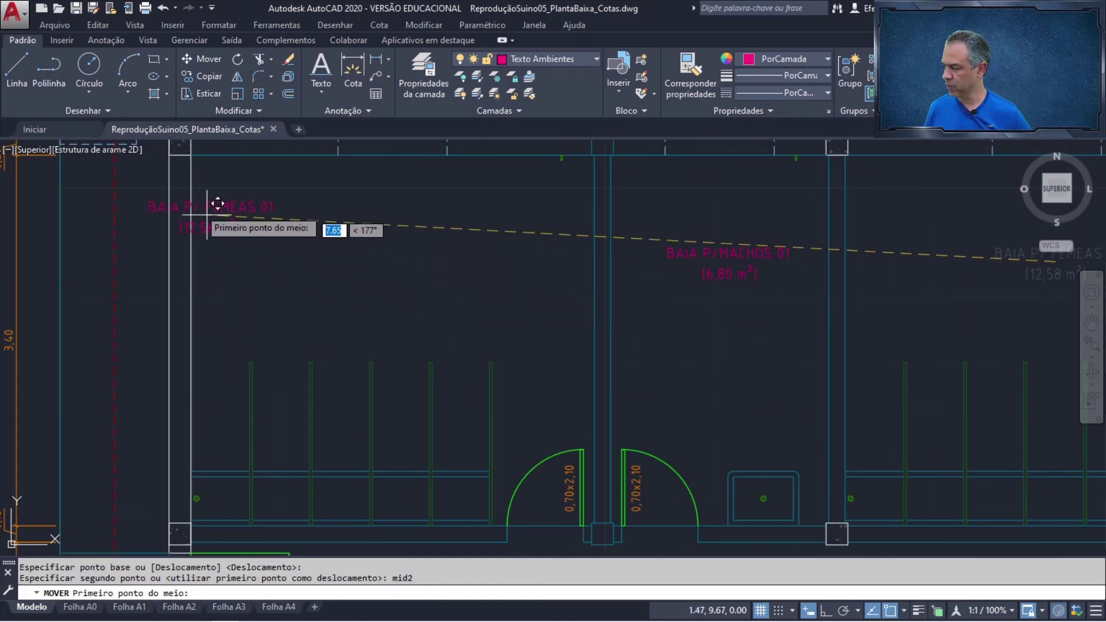
{"action": "left_click", "coordinate": [191, 154]}
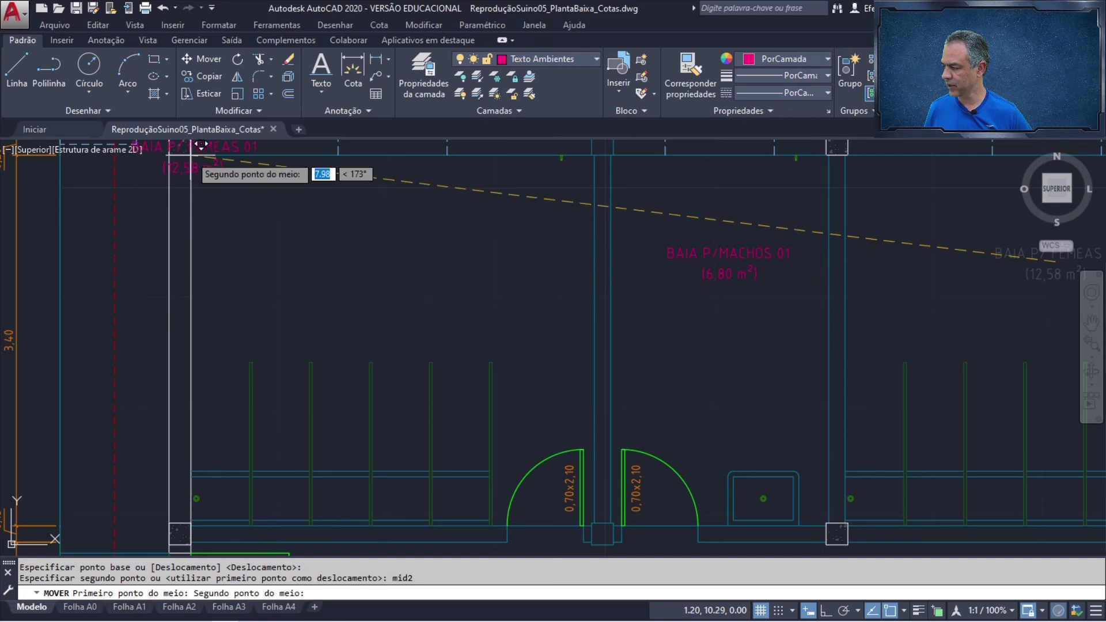
{"action": "scroll", "coordinate": [507, 347], "scroll_direction": "up", "scroll_amount": 3}
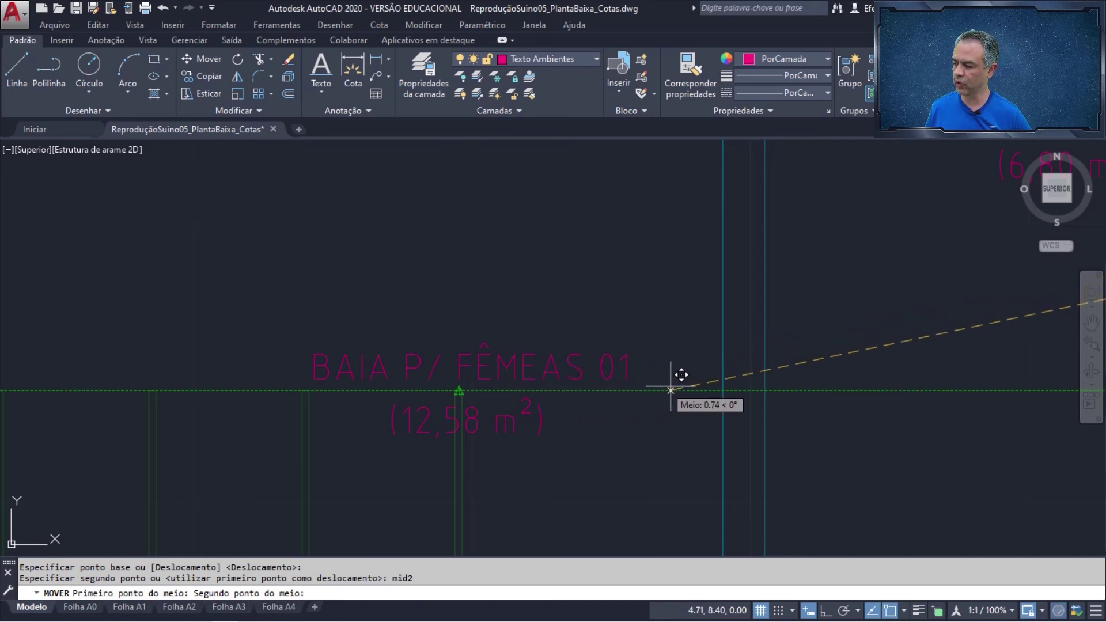
{"action": "left_click", "coordinate": [733, 382]}
Step: Copy the upper row's FÊMEAS and MACHOS labels with their areas to the other two stall pairs, using the partition wall's end midpoint as base
{"action": "scroll", "coordinate": [645, 357], "scroll_direction": "down", "scroll_amount": 2}
{"action": "scroll", "coordinate": [645, 356], "scroll_direction": "down", "scroll_amount": 4}
{"action": "middle_click_drag", "start_coordinate": [635, 347], "coordinate": [522, 352]}
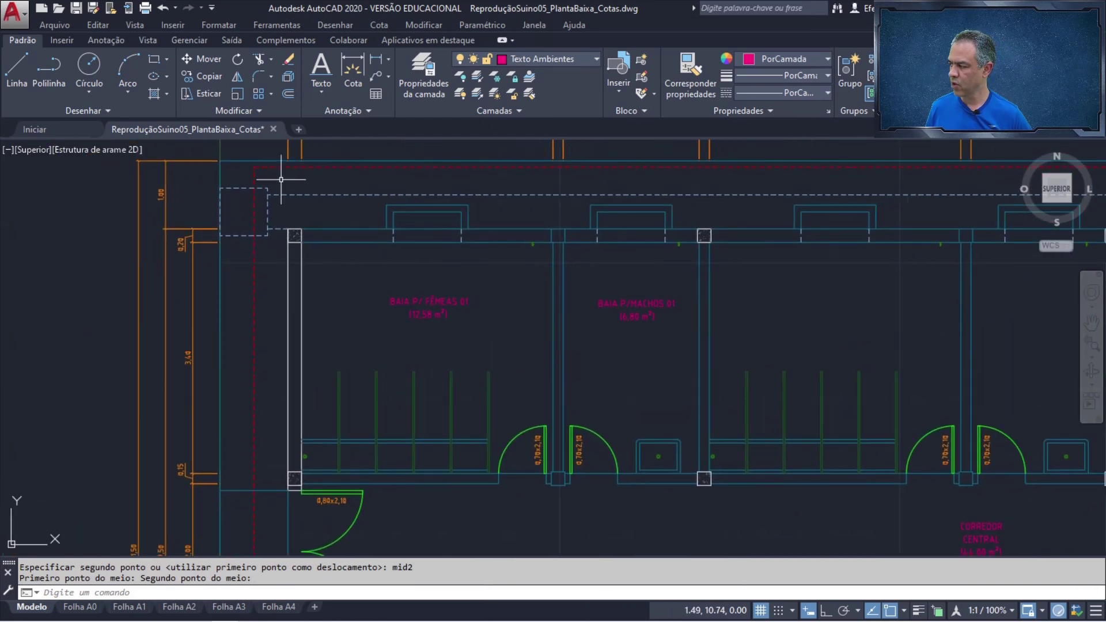
{"action": "left_click", "coordinate": [208, 77]}
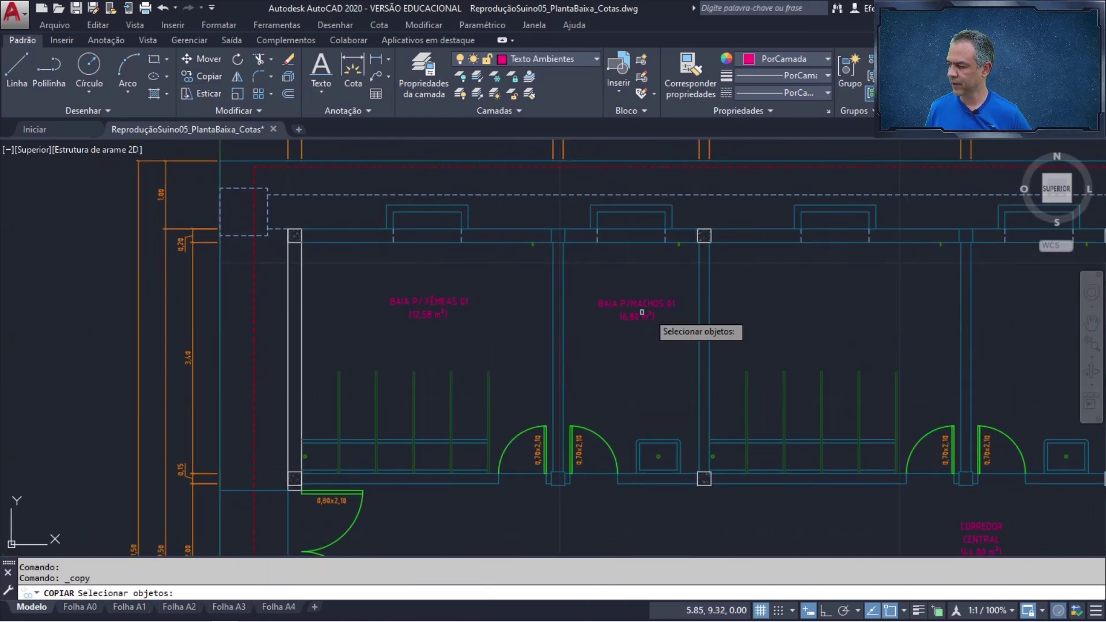
{"action": "left_click", "coordinate": [672, 275]}
{"action": "left_click", "coordinate": [600, 346]}
{"action": "left_click", "coordinate": [463, 282]}
{"action": "left_click", "coordinate": [418, 337]}
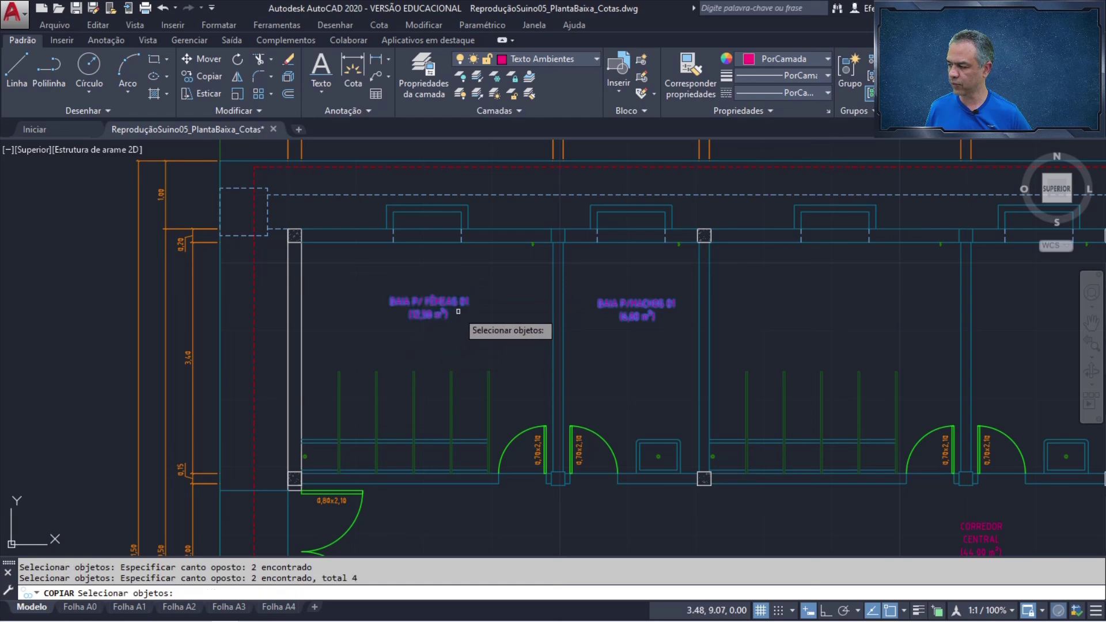
{"action": "key", "text": "Return"}
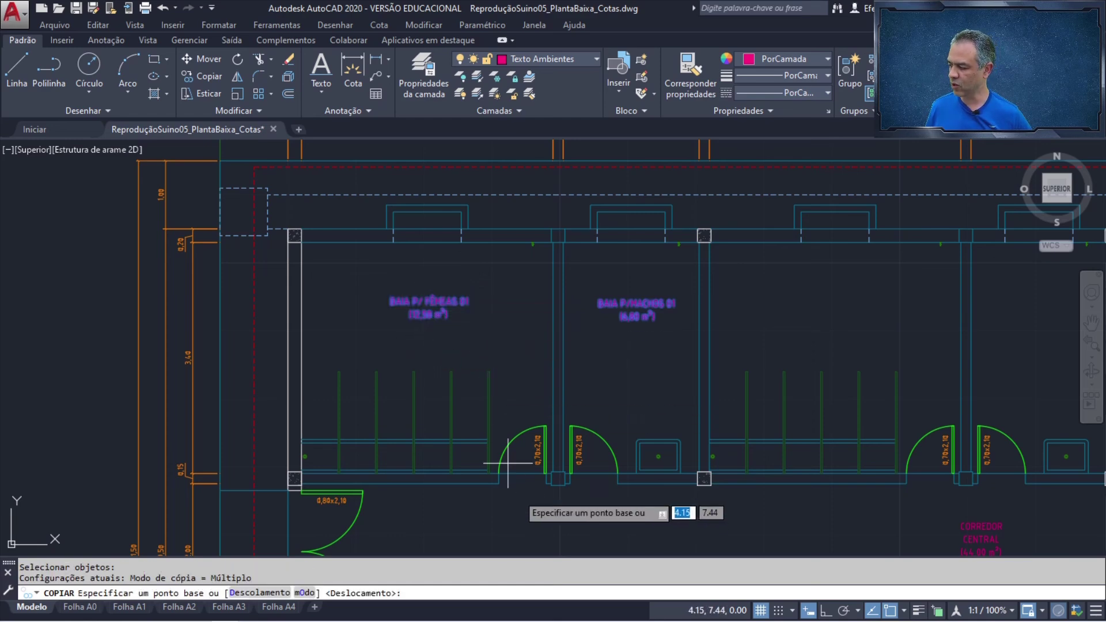
{"action": "left_click", "coordinate": [559, 485]}
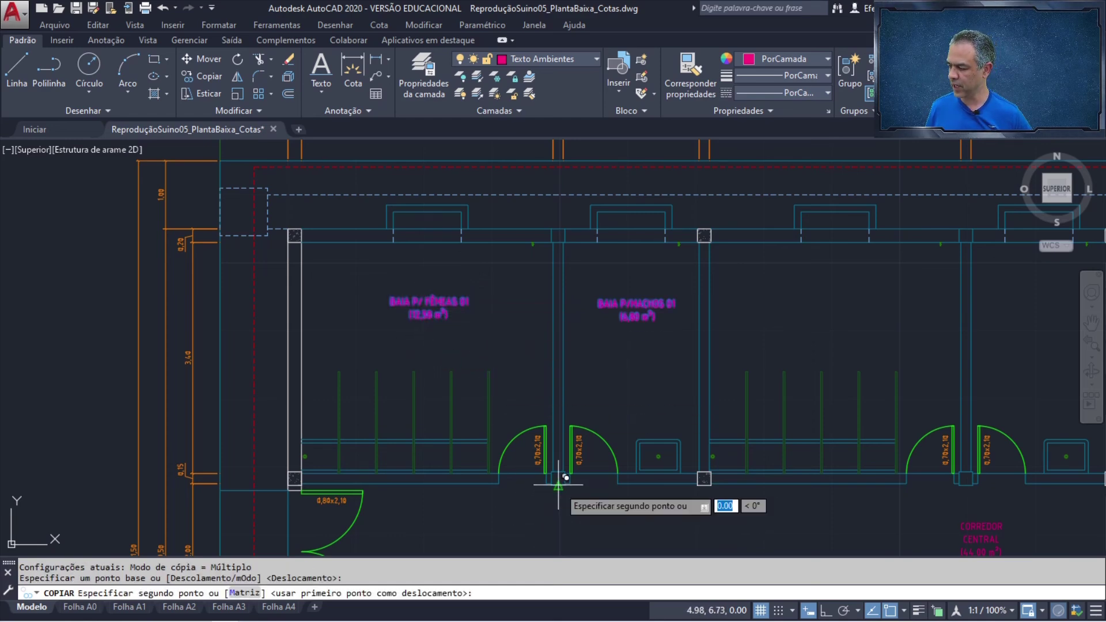
{"action": "left_click", "coordinate": [966, 486]}
{"action": "middle_click_drag", "start_coordinate": [1018, 483], "coordinate": [277, 451]}
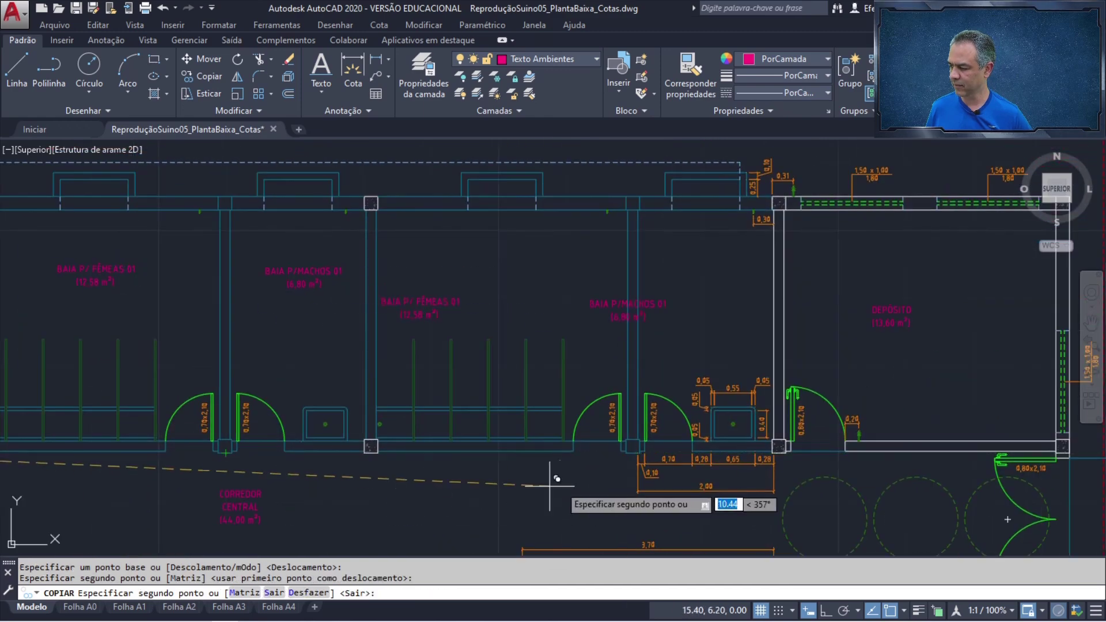
{"action": "left_click", "coordinate": [634, 453]}
{"action": "key", "text": "Return"}
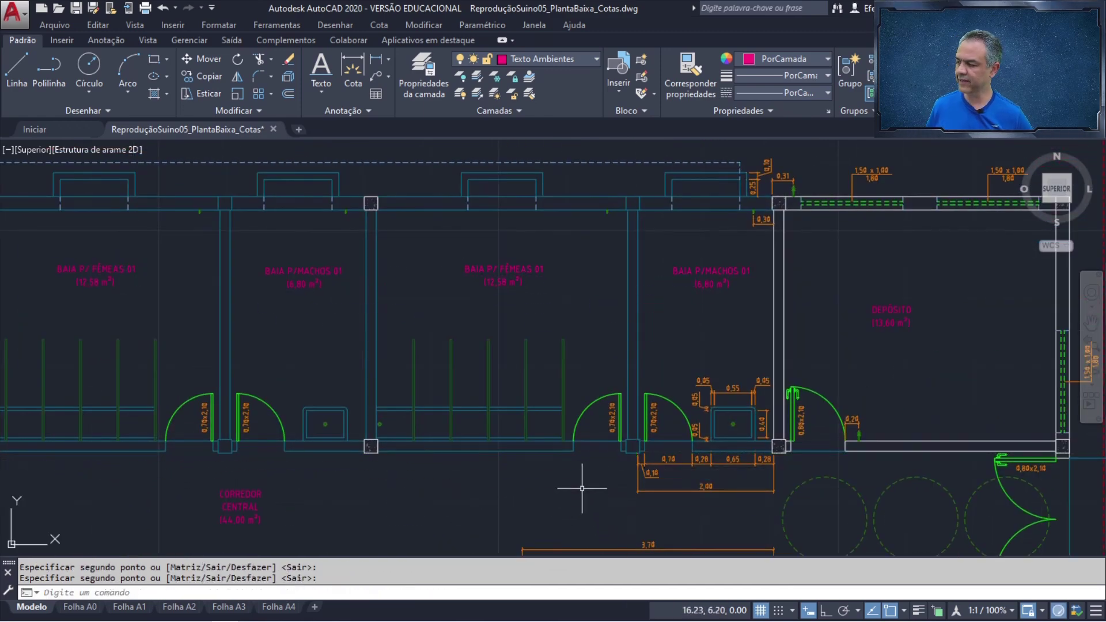
Step: Examine the stall names and areas along the lower row of stalls
{"action": "scroll", "coordinate": [560, 455], "scroll_direction": "down", "scroll_amount": 4}
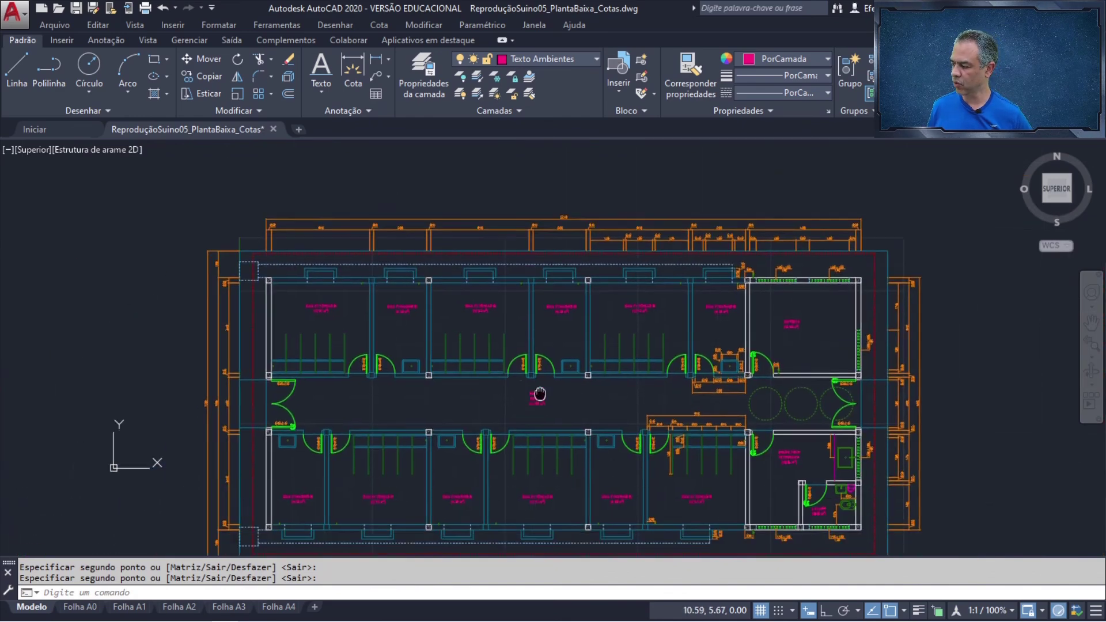
{"action": "scroll", "coordinate": [538, 390], "scroll_direction": "up", "scroll_amount": 6}
{"action": "scroll", "coordinate": [496, 422], "scroll_direction": "up", "scroll_amount": 2}
{"action": "scroll", "coordinate": [484, 336], "scroll_direction": "up", "scroll_amount": 3}
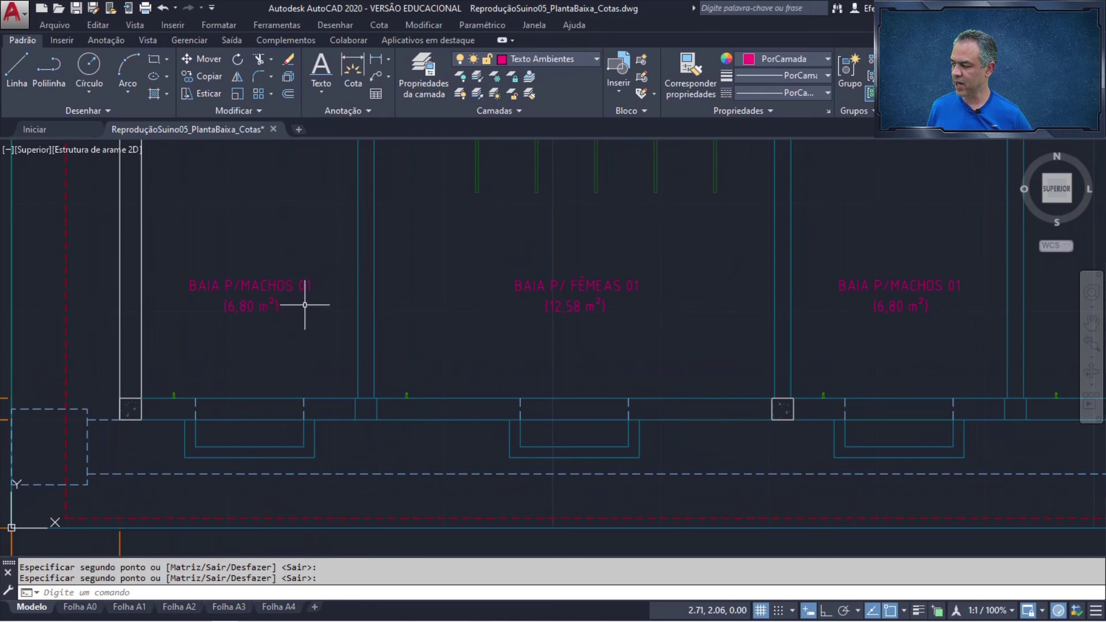
{"action": "mouse_move", "coordinate": [852, 291]}
{"action": "middle_mouse_down"}
{"action": "mouse_move", "coordinate": [716, 334]}
{"action": "mouse_move", "coordinate": [215, 326]}
{"action": "mouse_move", "coordinate": [239, 314]}
{"action": "middle_mouse_up"}
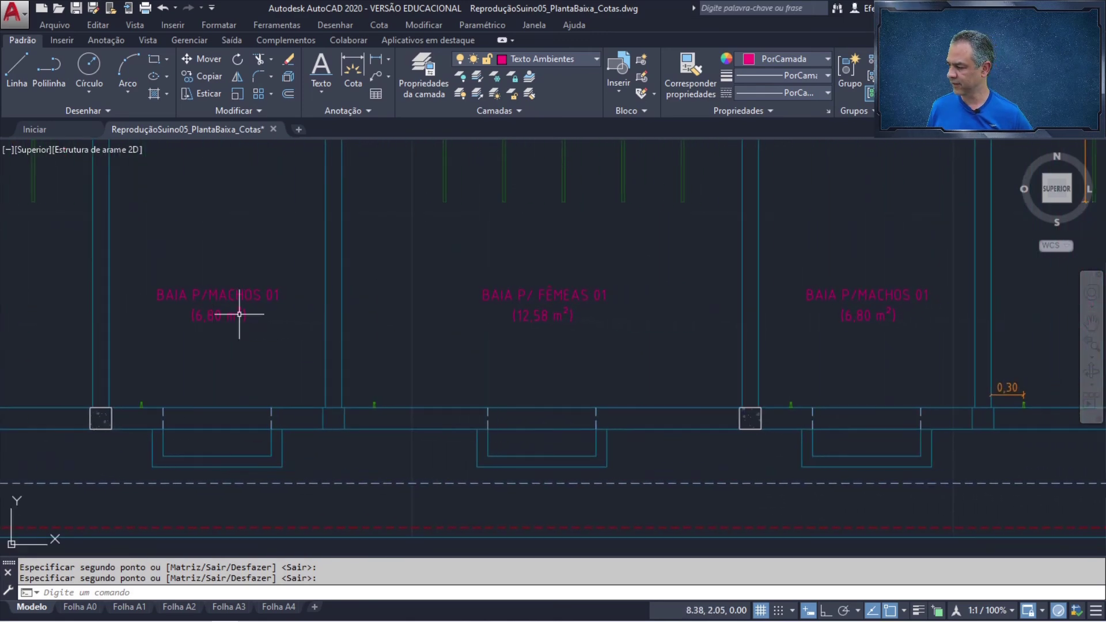
Step: Renumber the labels of the lower row's second stall pair as BAIA P/MACHOS 02 and BAIA P/ FÊMEAS 02
{"action": "double_click", "coordinate": [266, 293]}
{"action": "left_click", "coordinate": [507, 309]}
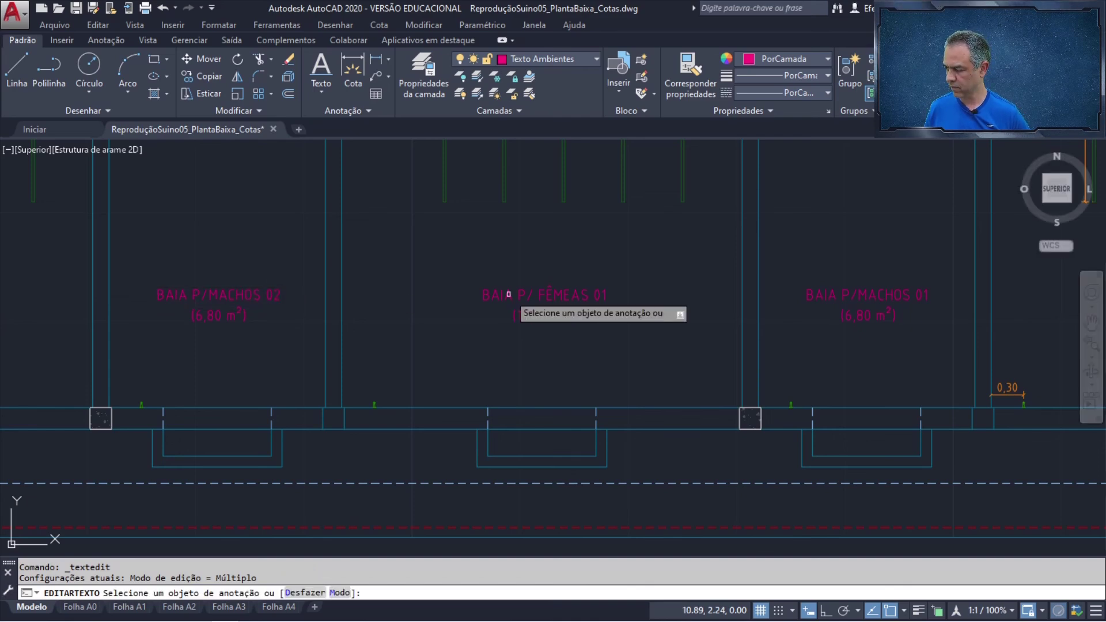
{"action": "left_click", "coordinate": [610, 295]}
{"action": "key", "text": "BackSpace"}
{"action": "type", "text": "2"}
{"action": "left_click", "coordinate": [638, 292]}
Step: Renumber the labels of the lower row's third stall pair as BAIA P/MACHOS 03 and BAIA P/ FÊMEAS 03
{"action": "middle_click_drag", "start_coordinate": [907, 308], "coordinate": [410, 301]}
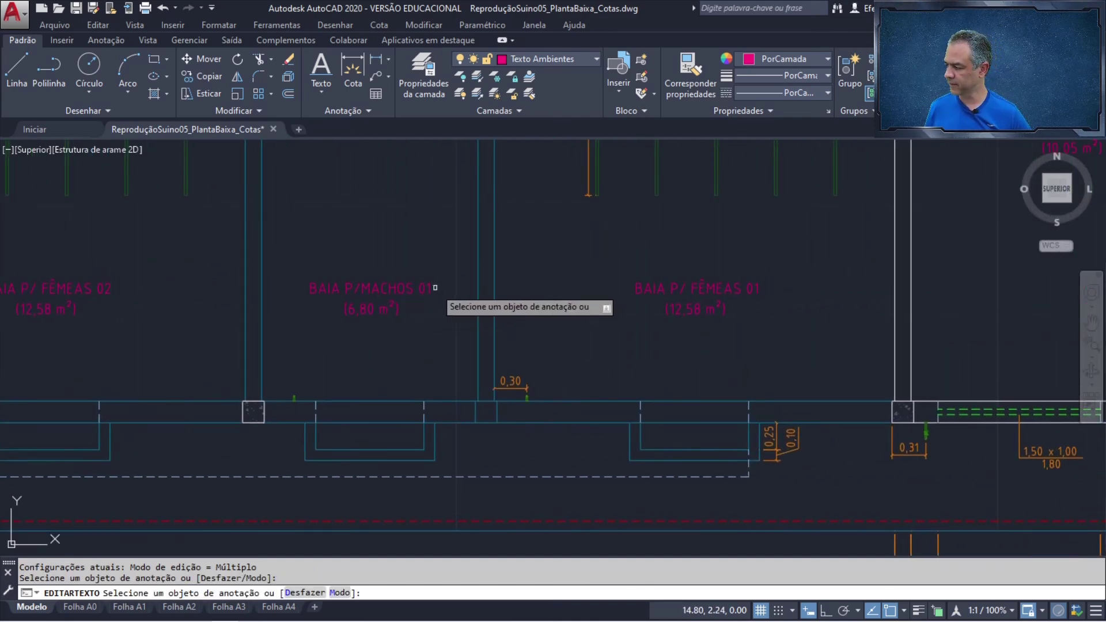
{"action": "left_click", "coordinate": [431, 288]}
{"action": "type", "text": "3"}
{"action": "left_click", "coordinate": [456, 281]}
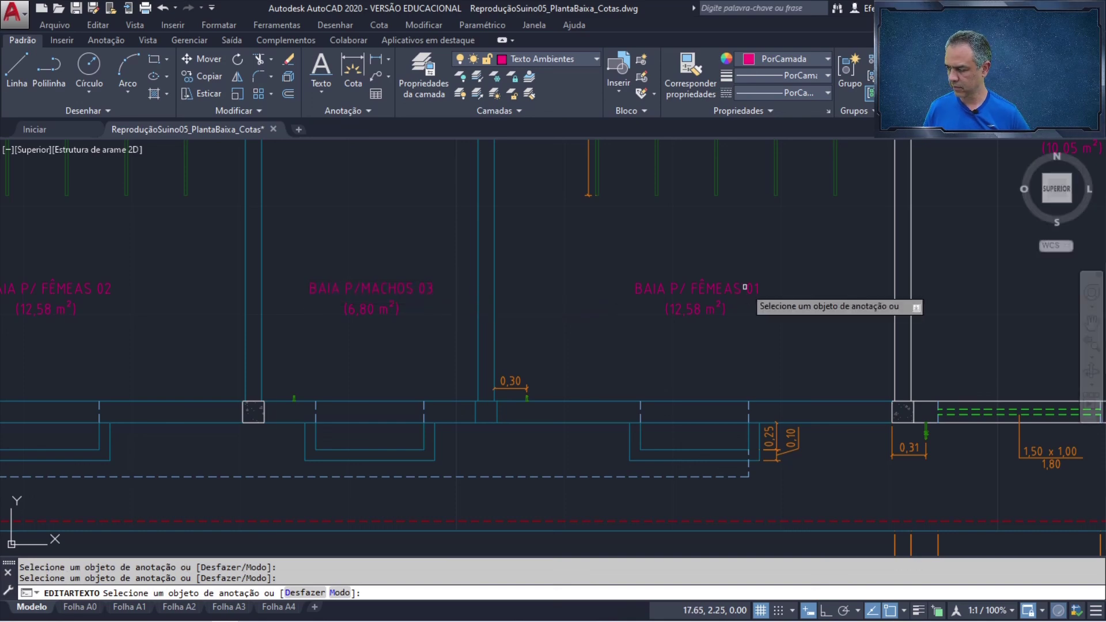
{"action": "left_click", "coordinate": [752, 291]}
{"action": "key", "text": "End"}
{"action": "key", "text": "shift+Left"}
{"action": "type", "text": "3"}
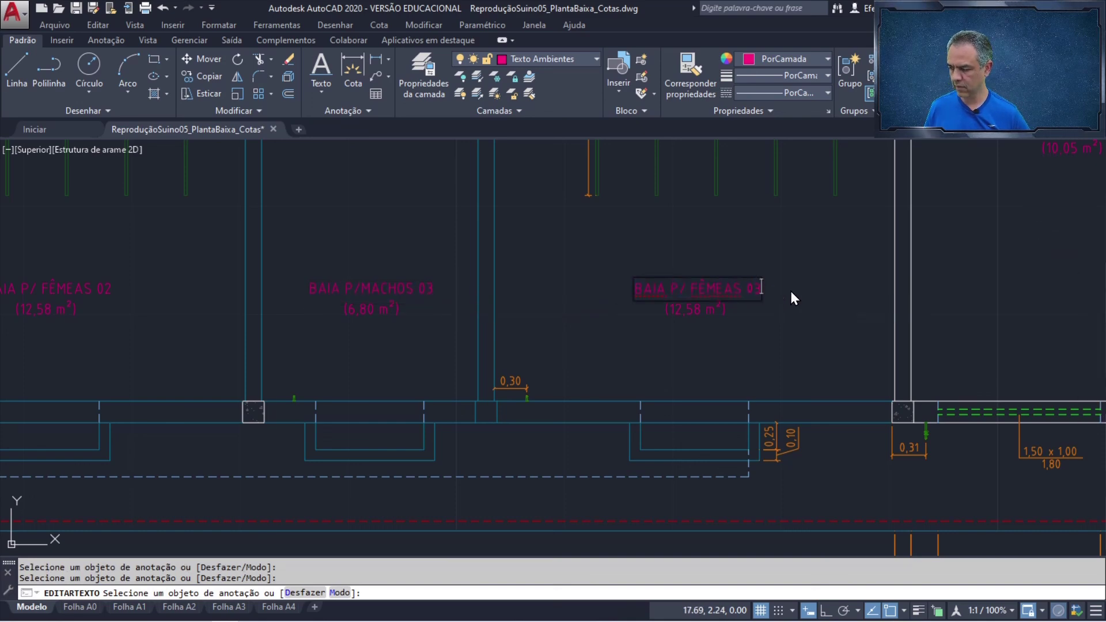
{"action": "left_click", "coordinate": [791, 293]}
Step: Renumber the labels of the upper row's first stall pair as BAIA P/ FÊMEAS 04 and BAIA P/MACHOS 04
{"action": "scroll", "coordinate": [533, 299], "scroll_direction": "down", "scroll_amount": 6}
{"action": "middle_click_drag", "start_coordinate": [388, 227], "coordinate": [667, 401]}
{"action": "scroll", "coordinate": [466, 293], "scroll_direction": "up", "scroll_amount": 8}
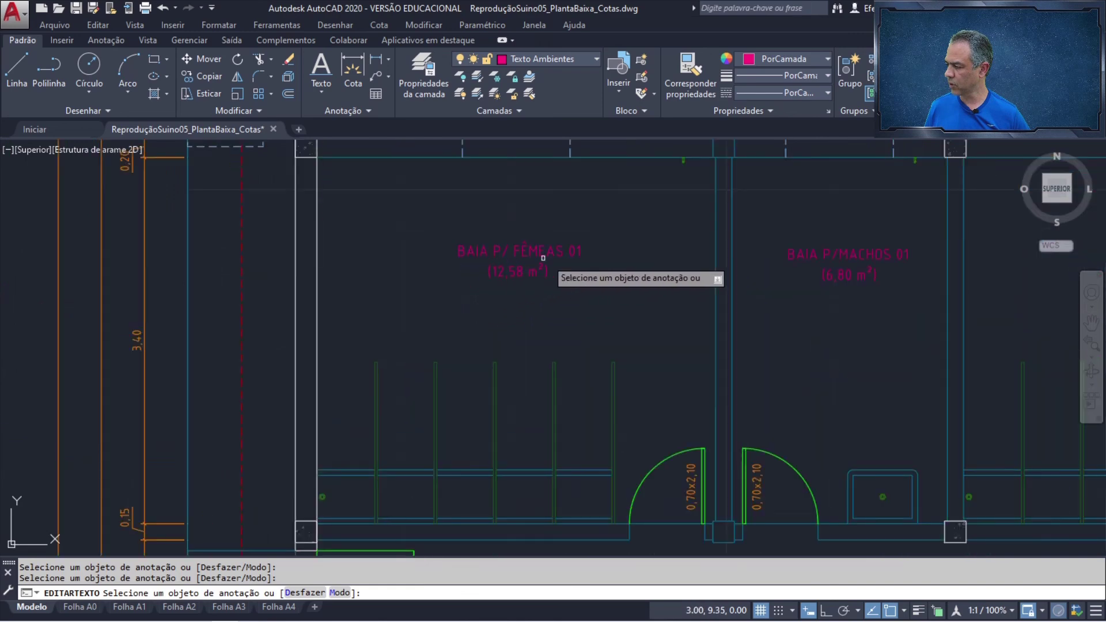
{"action": "scroll", "coordinate": [412, 264], "scroll_direction": "down", "scroll_amount": 1}
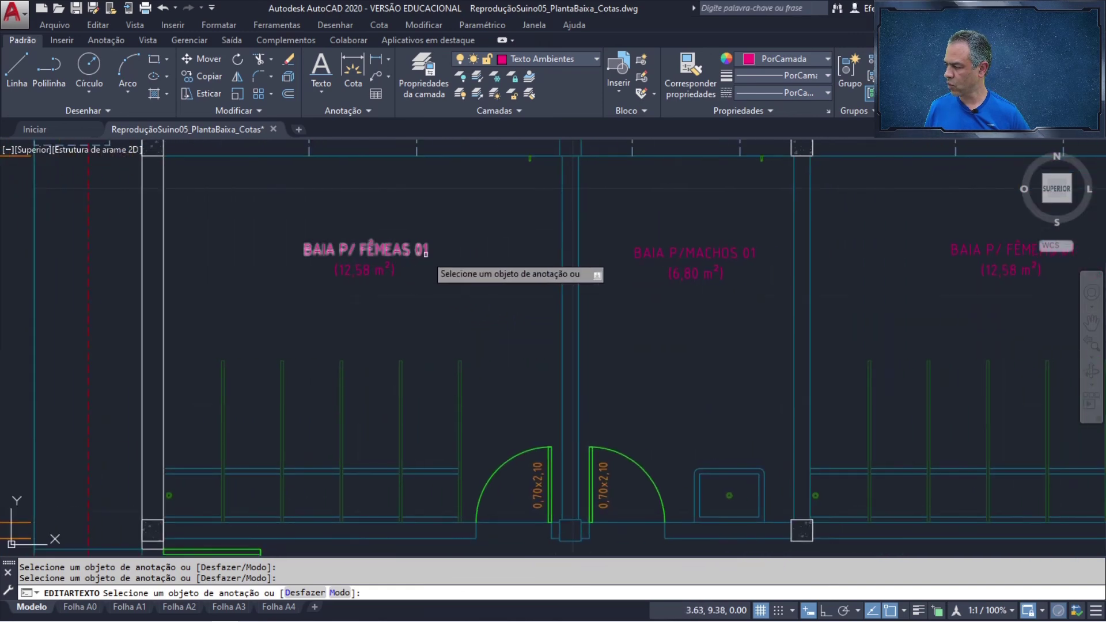
{"action": "left_click", "coordinate": [424, 253]}
{"action": "left_click", "coordinate": [735, 262]}
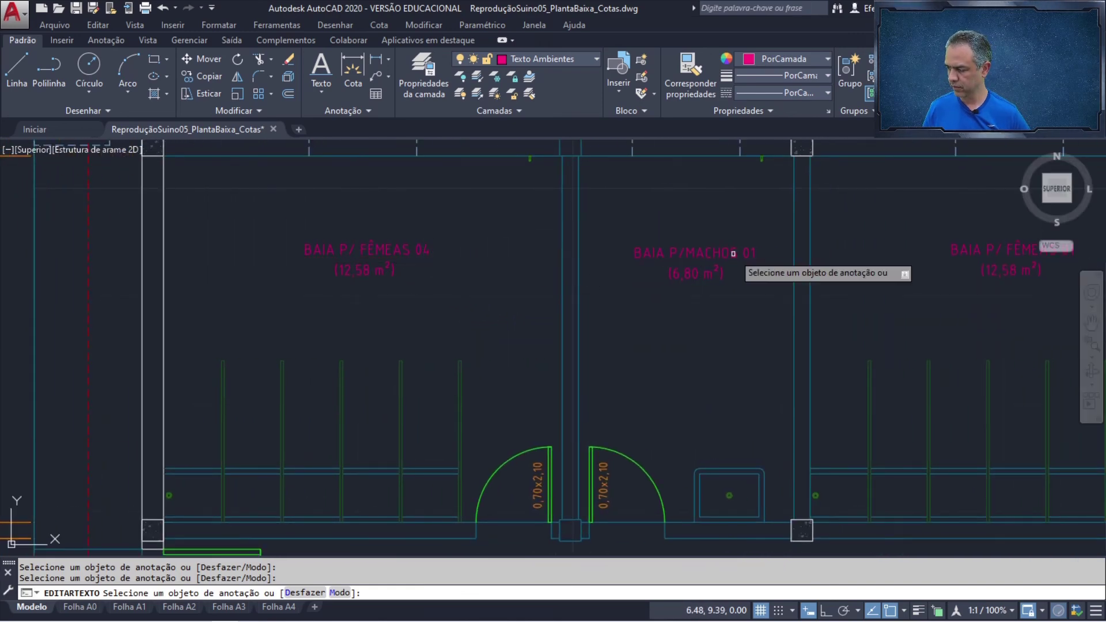
{"action": "left_click", "coordinate": [750, 253]}
{"action": "type", "text": "4"}
{"action": "key", "text": "Return"}
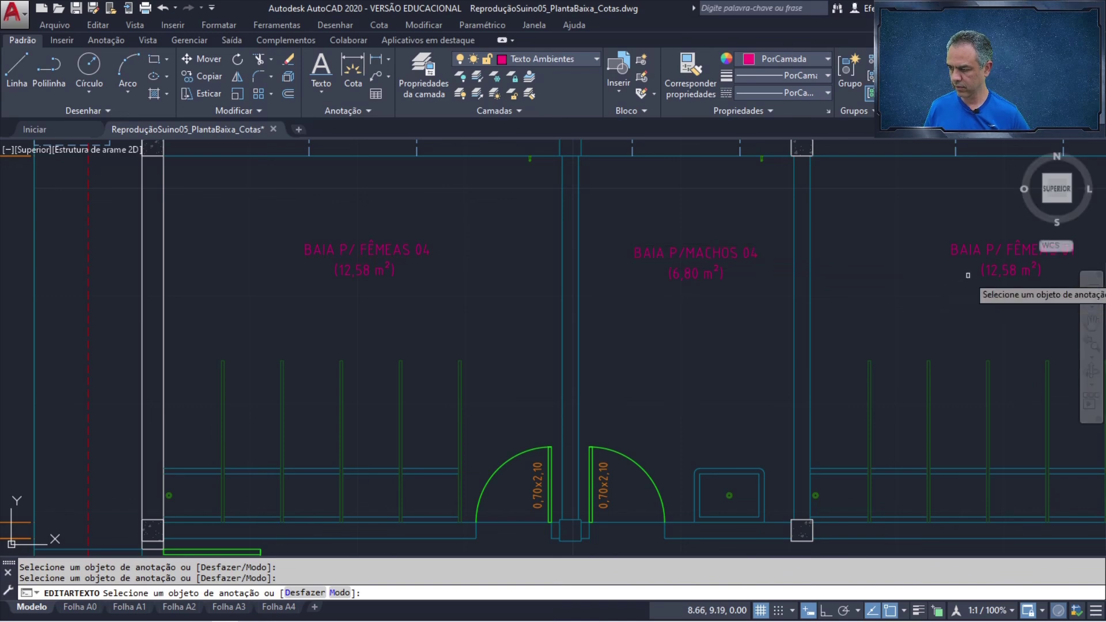
Step: Renumber the labels of the upper row's second stall pair as BAIA P/ FÊMEAS 05 and BAIA P/MACHOS 05
{"action": "middle_click_drag", "start_coordinate": [1037, 259], "coordinate": [654, 272]}
{"action": "scroll", "coordinate": [655, 271], "scroll_direction": "up", "scroll_amount": 2}
{"action": "left_click", "coordinate": [685, 265]}
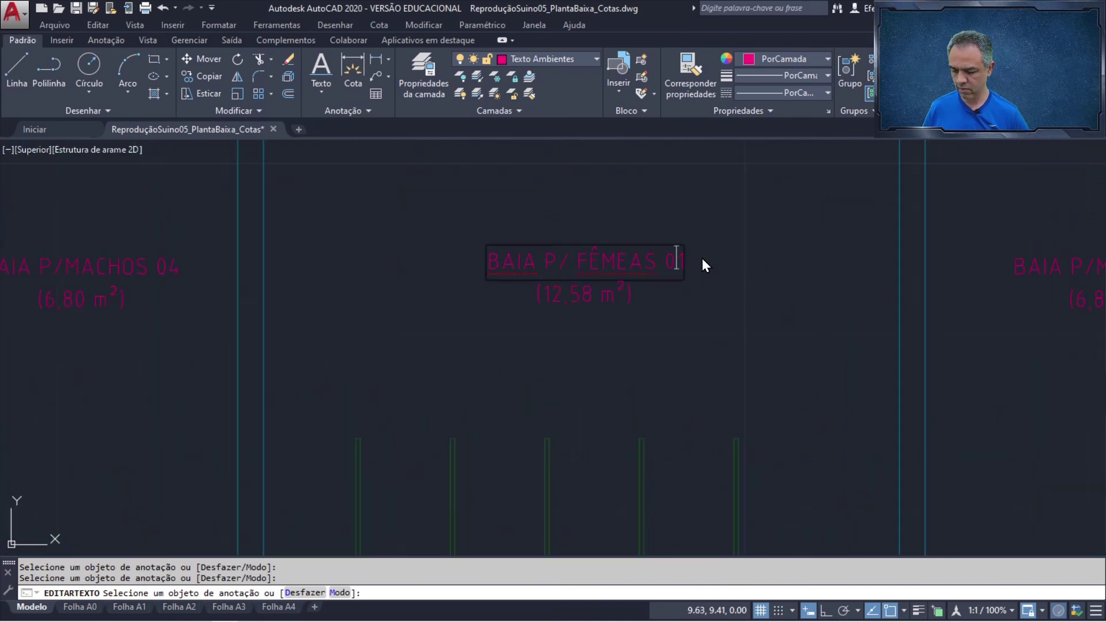
{"action": "type", "text": "5"}
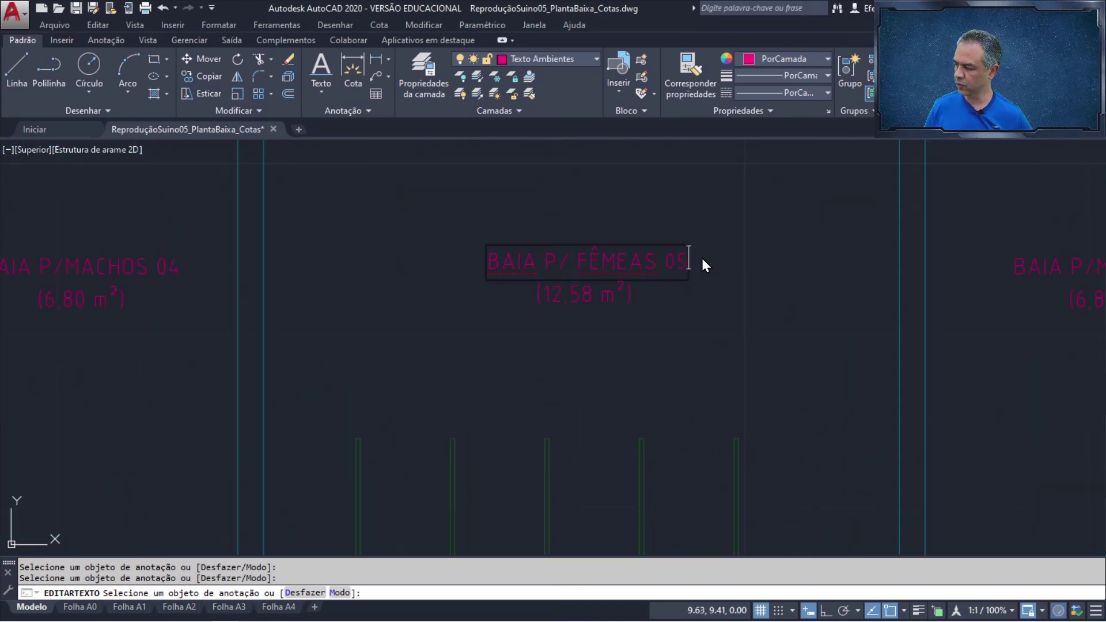
{"action": "key", "text": "Return"}
{"action": "scroll", "coordinate": [852, 316], "scroll_direction": "down", "scroll_amount": 5}
{"action": "scroll", "coordinate": [576, 272], "scroll_direction": "up", "scroll_amount": 5}
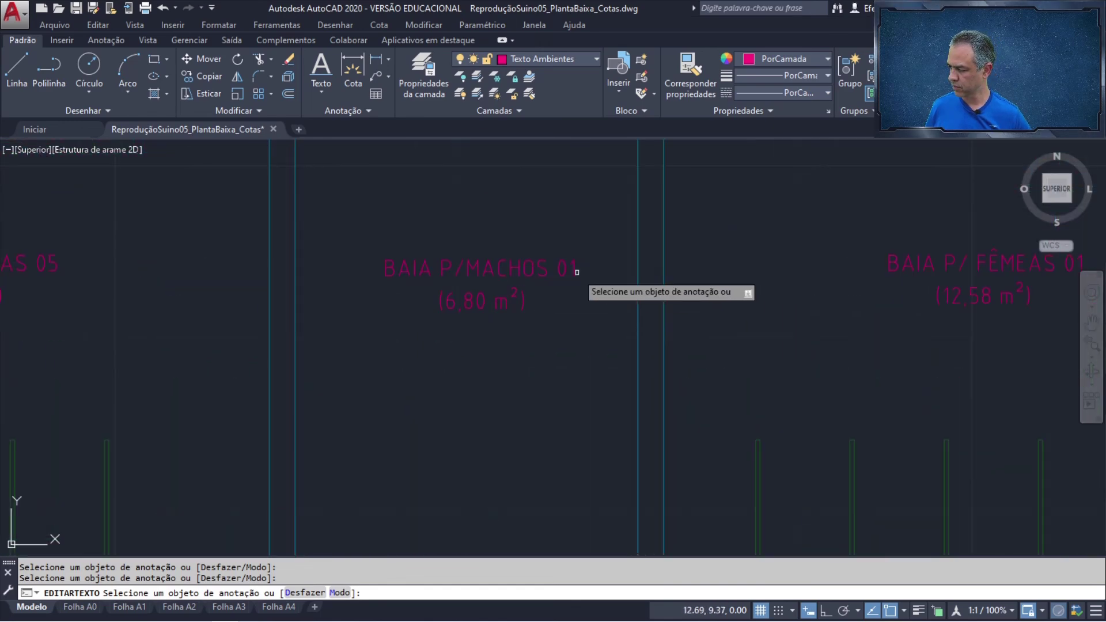
{"action": "left_click", "coordinate": [575, 271]}
{"action": "key", "text": "Return"}
{"action": "scroll", "coordinate": [611, 348], "scroll_direction": "down", "scroll_amount": 5}
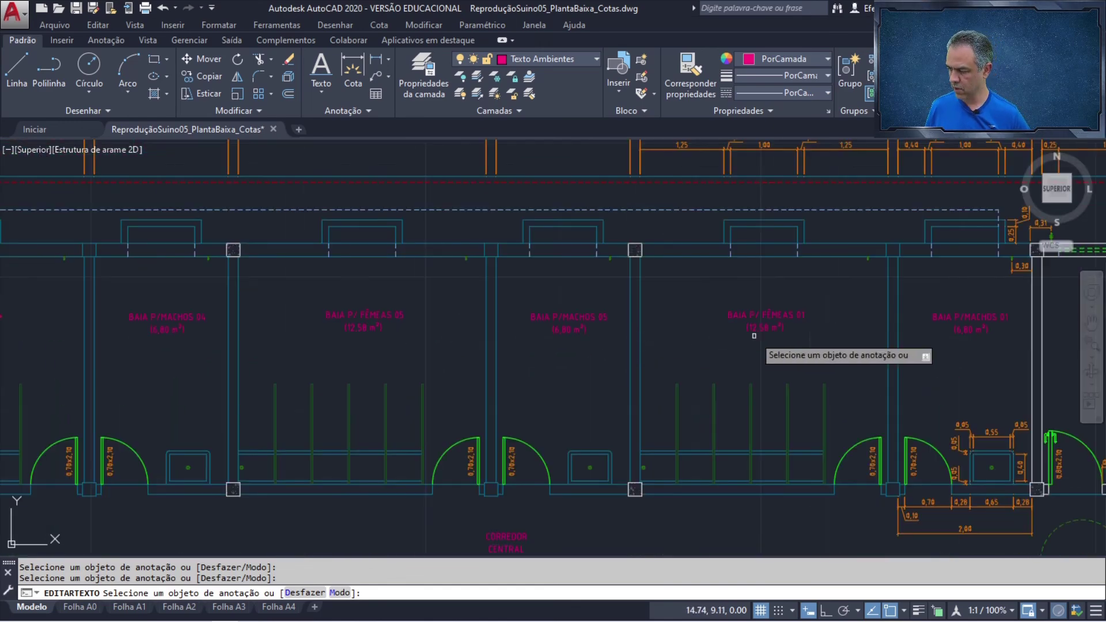
Step: Renumber the label of the upper row's last female stall as BAIA P/ FÊMEAS 06
{"action": "middle_click_drag", "start_coordinate": [778, 334], "coordinate": [467, 277]}
{"action": "scroll", "coordinate": [470, 274], "scroll_direction": "up", "scroll_amount": 5}
{"action": "left_click", "coordinate": [503, 247]}
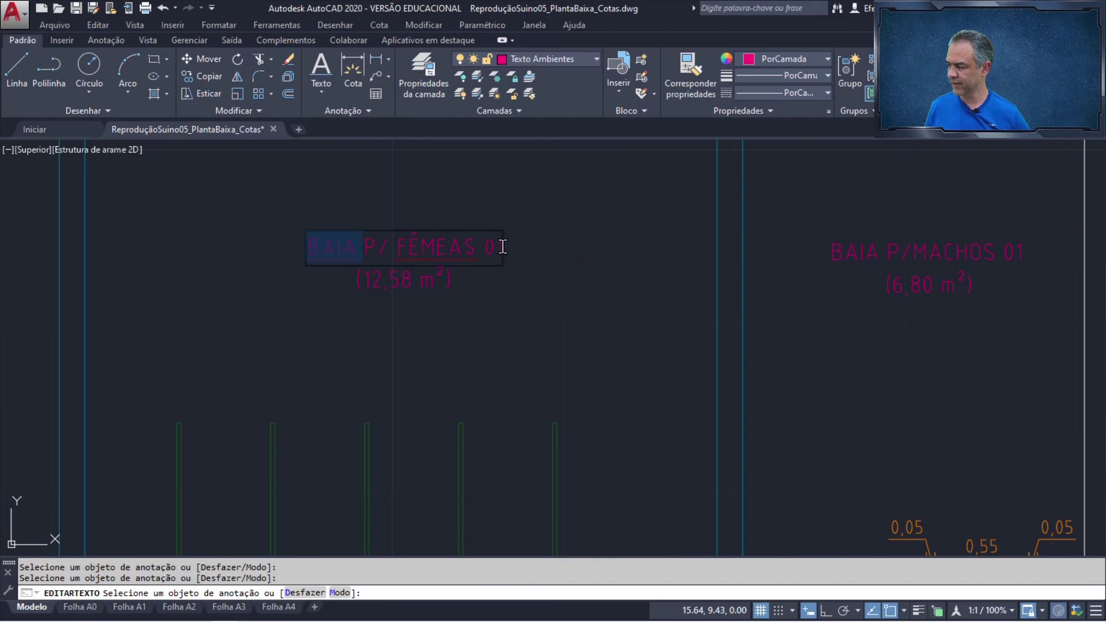
{"action": "type", "text": "6"}
{"action": "key", "text": "Return"}
Step: Rename the upper row's last MACHOS 01 stall label as BAIA P/MONTA
{"action": "scroll", "coordinate": [519, 257], "scroll_direction": "down", "scroll_amount": 4}
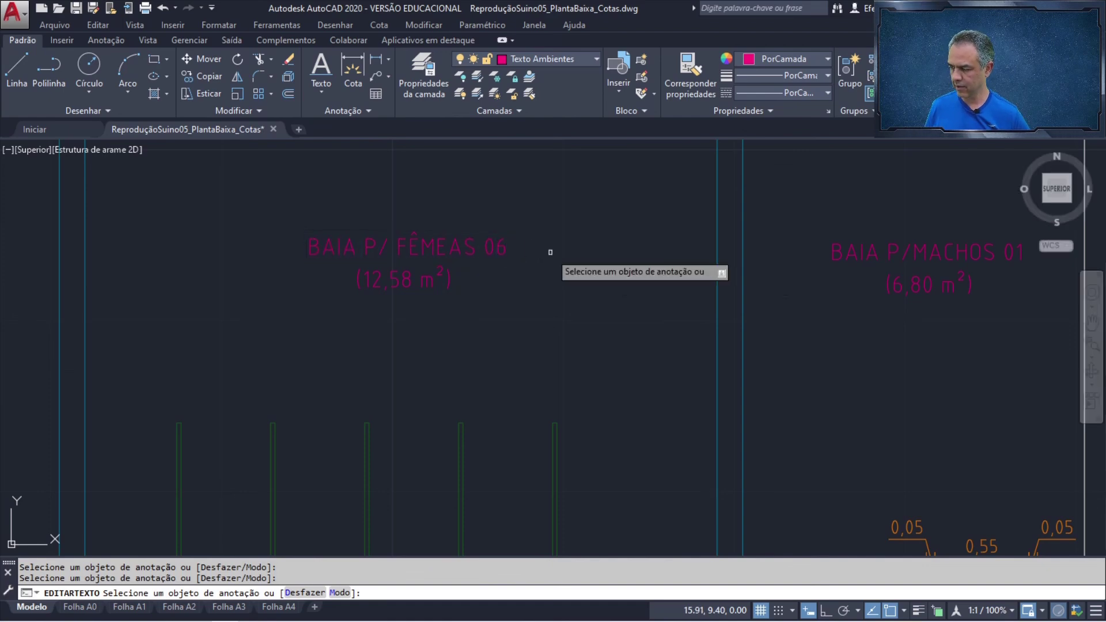
{"action": "scroll", "coordinate": [737, 282], "scroll_direction": "up", "scroll_amount": 4}
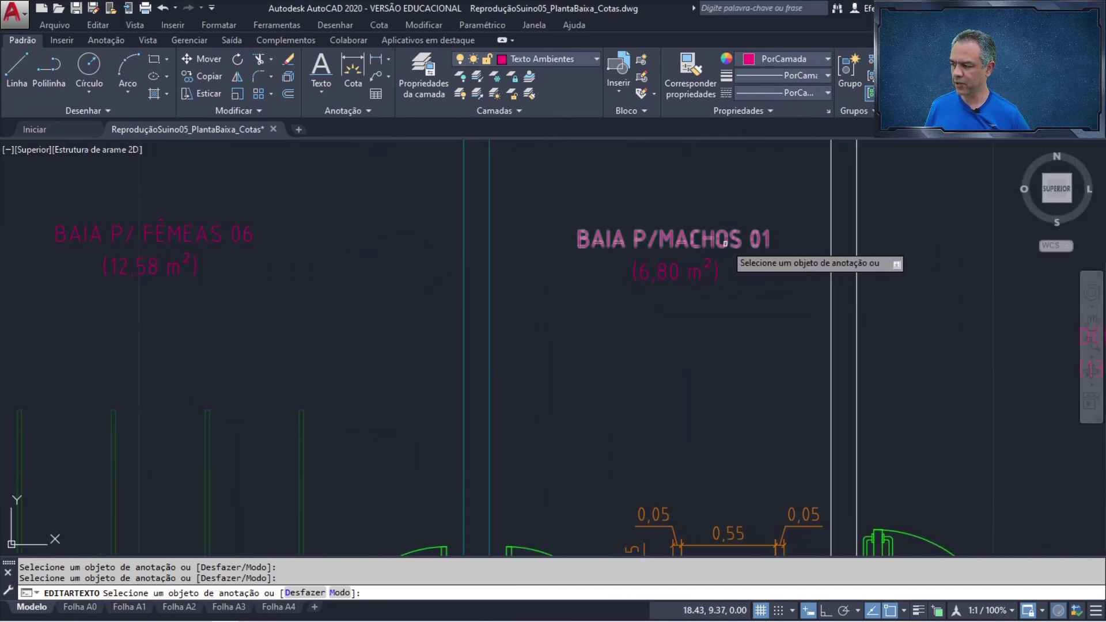
{"action": "left_click", "coordinate": [700, 242]}
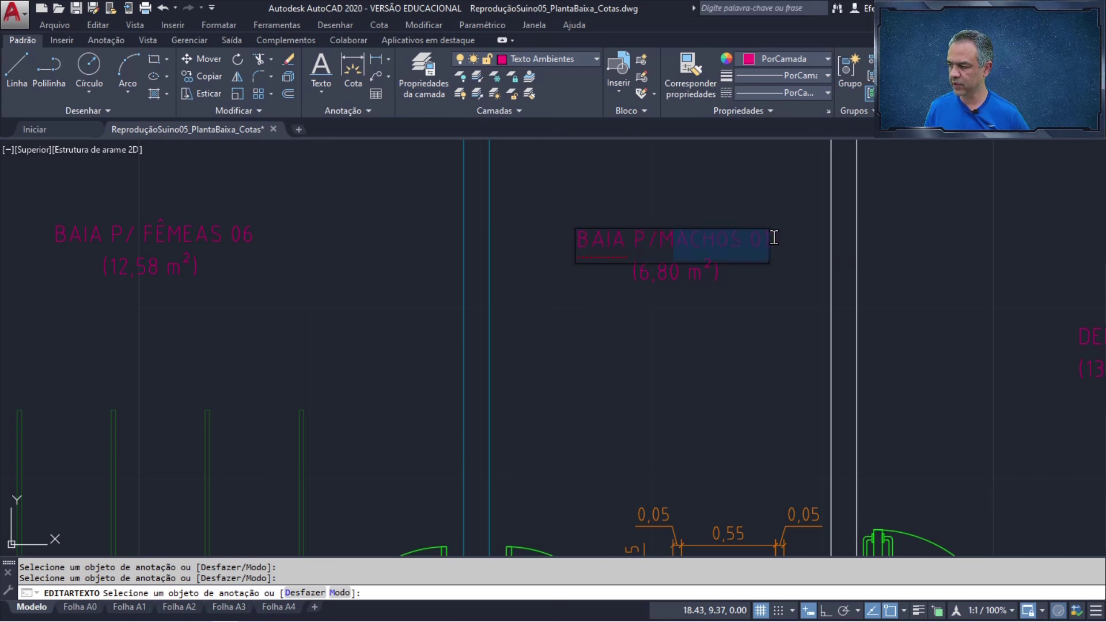
{"action": "key", "text": "BackSpace"}
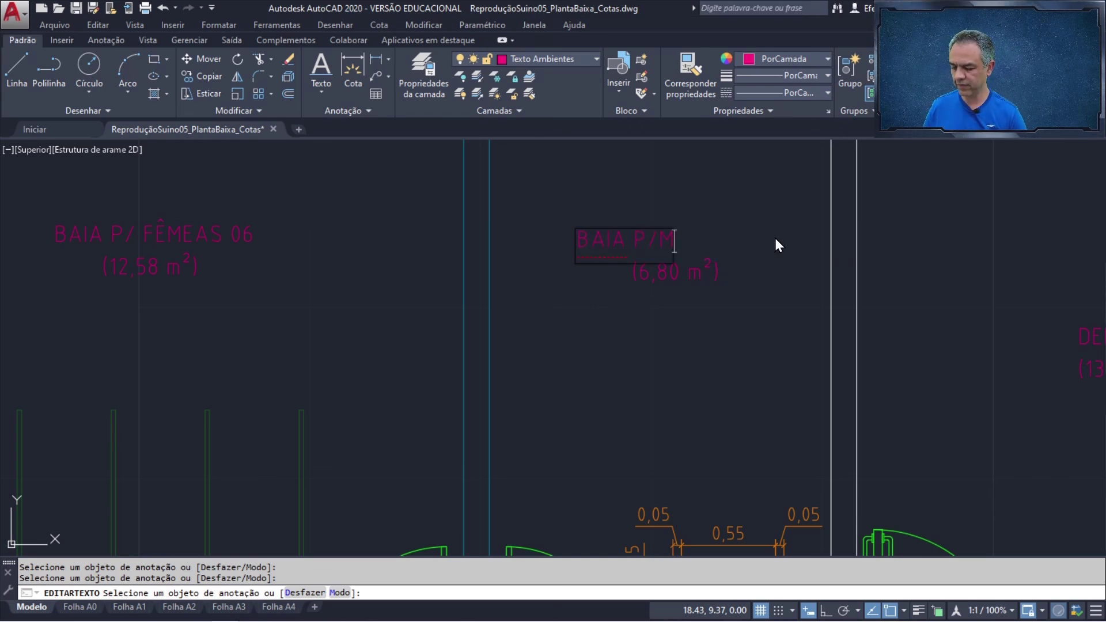
{"action": "type", "text": "ONT"}
{"action": "type", "text": "A"}
{"action": "key", "text": "Return"}
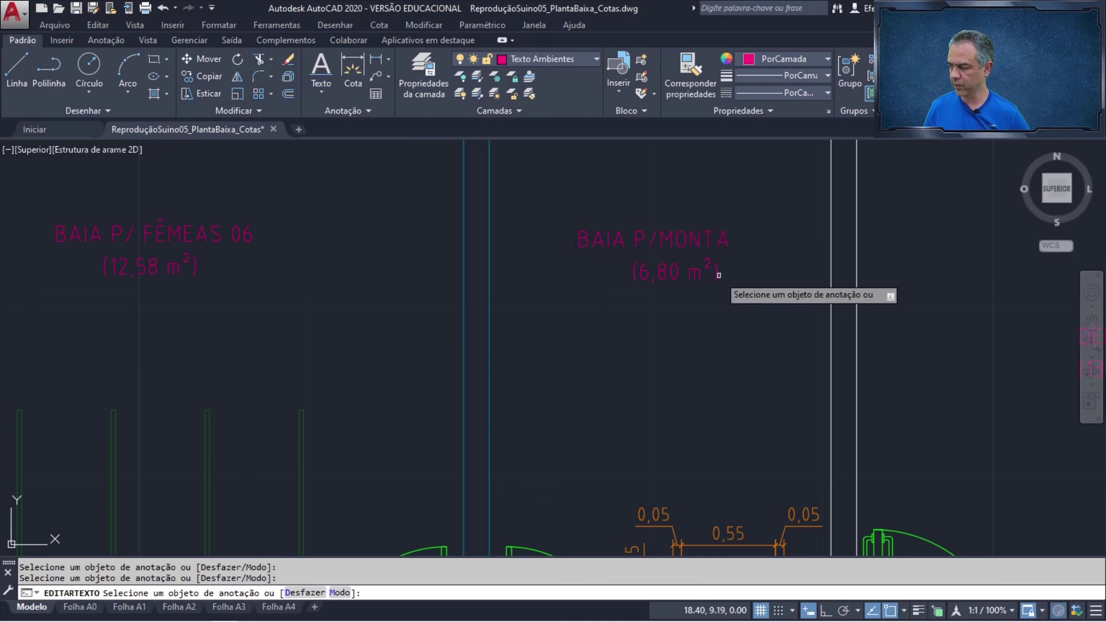
Step: Remove leading spaces from the area line below BAIA P/MONTA to centre it under the name, and end text editing
{"action": "left_click", "coordinate": [717, 276]}
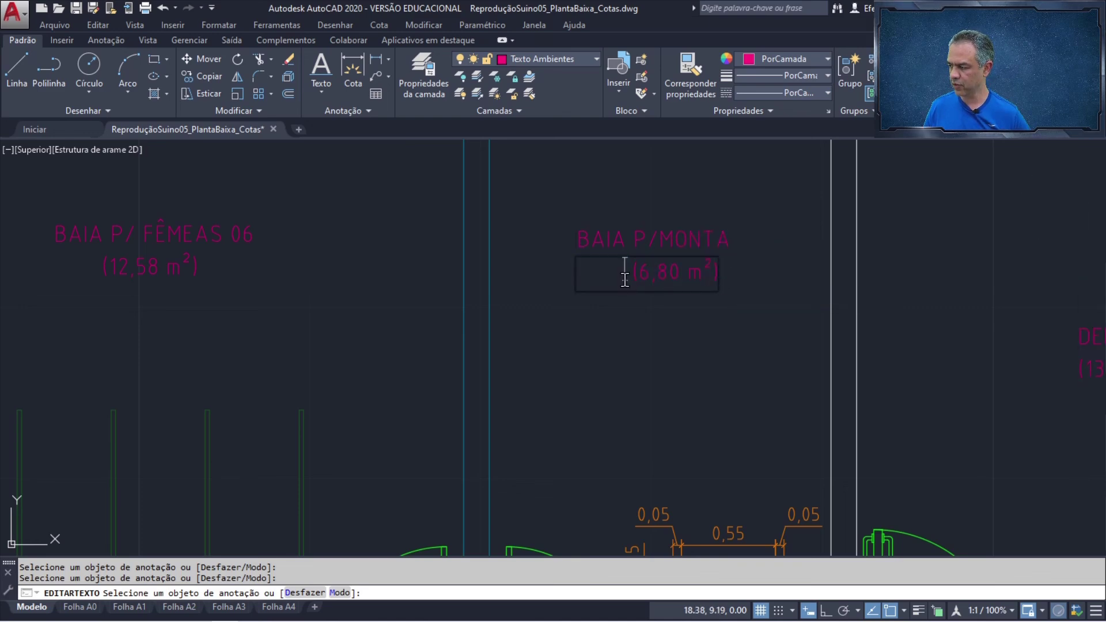
{"action": "key", "text": "BackSpace"}
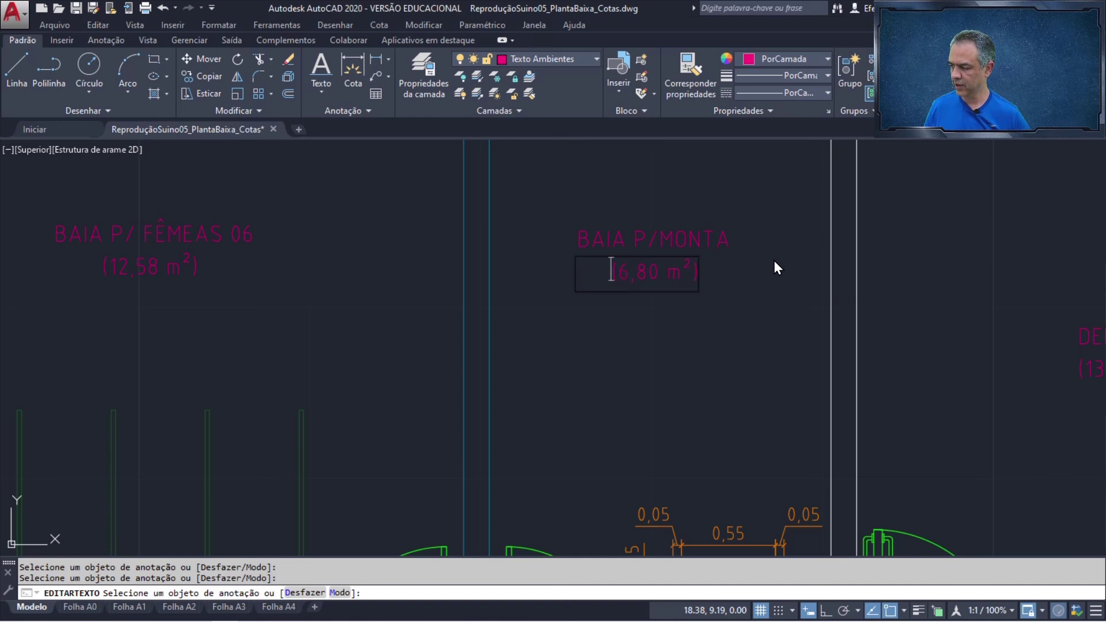
{"action": "left_click", "coordinate": [773, 260]}
{"action": "key", "text": "Escape"}
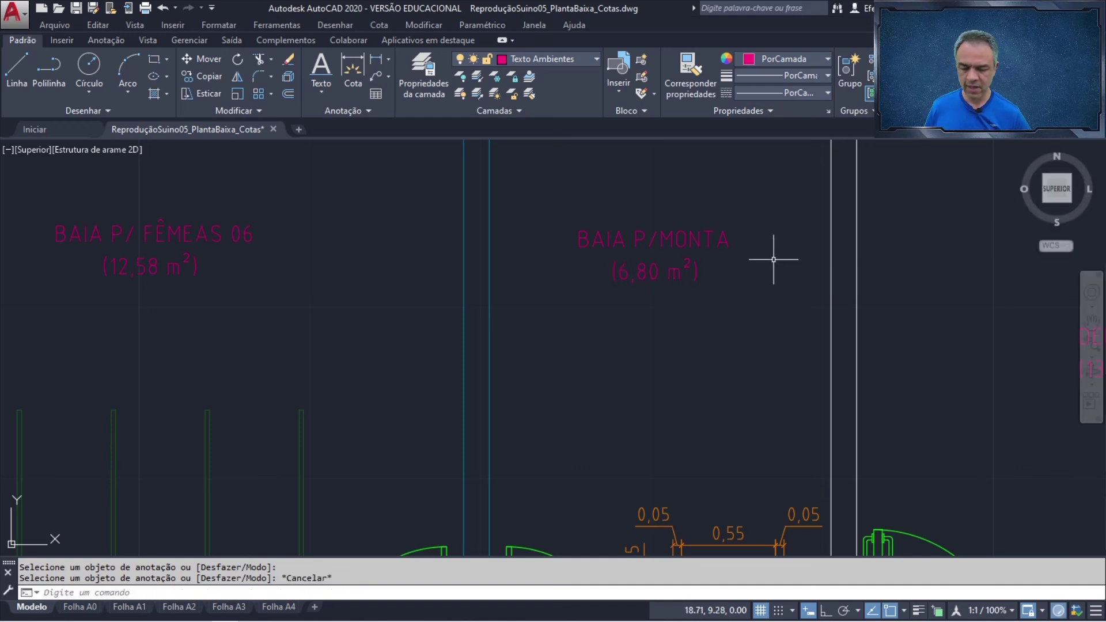